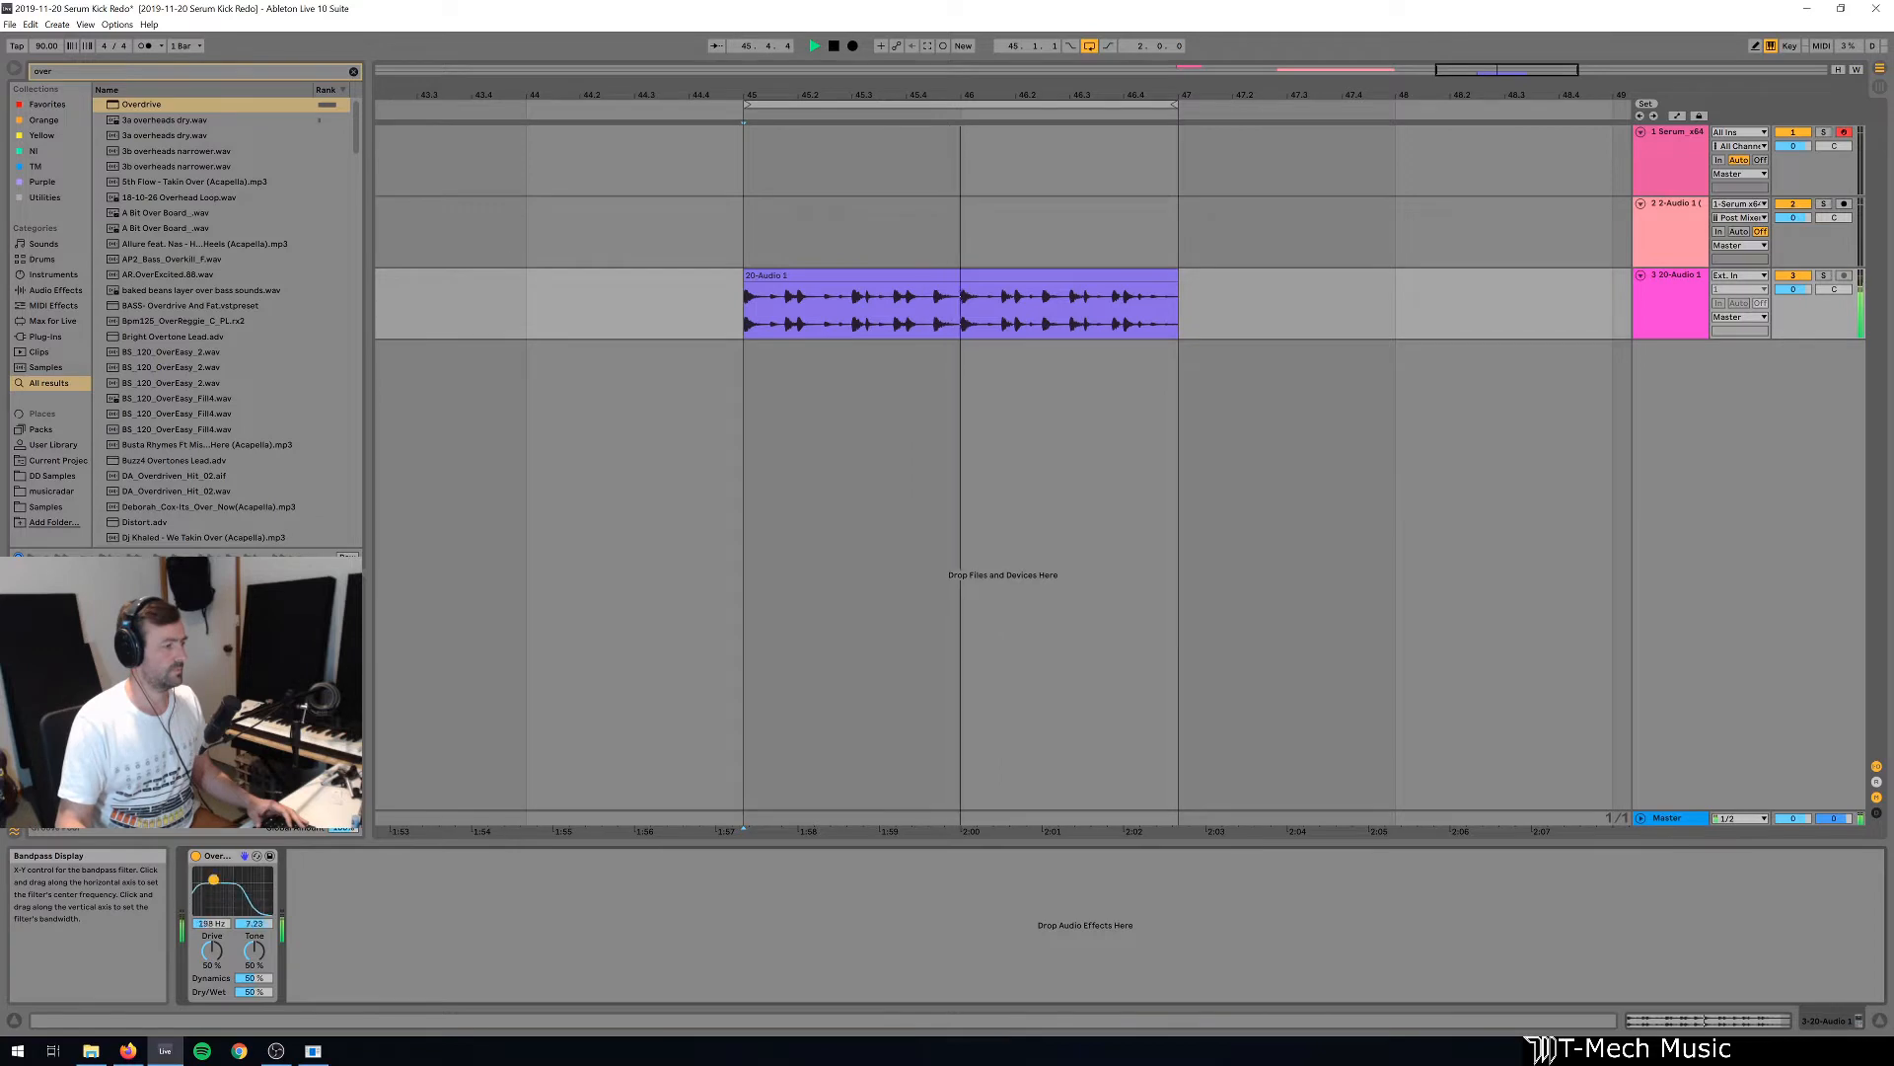
# Search the browser for "eq", load EQ Eight on the 20-Audio 1 track and place it before Overdrive.
pyautogui.press('space')
pyautogui.hotkey('ctrl', 'f')
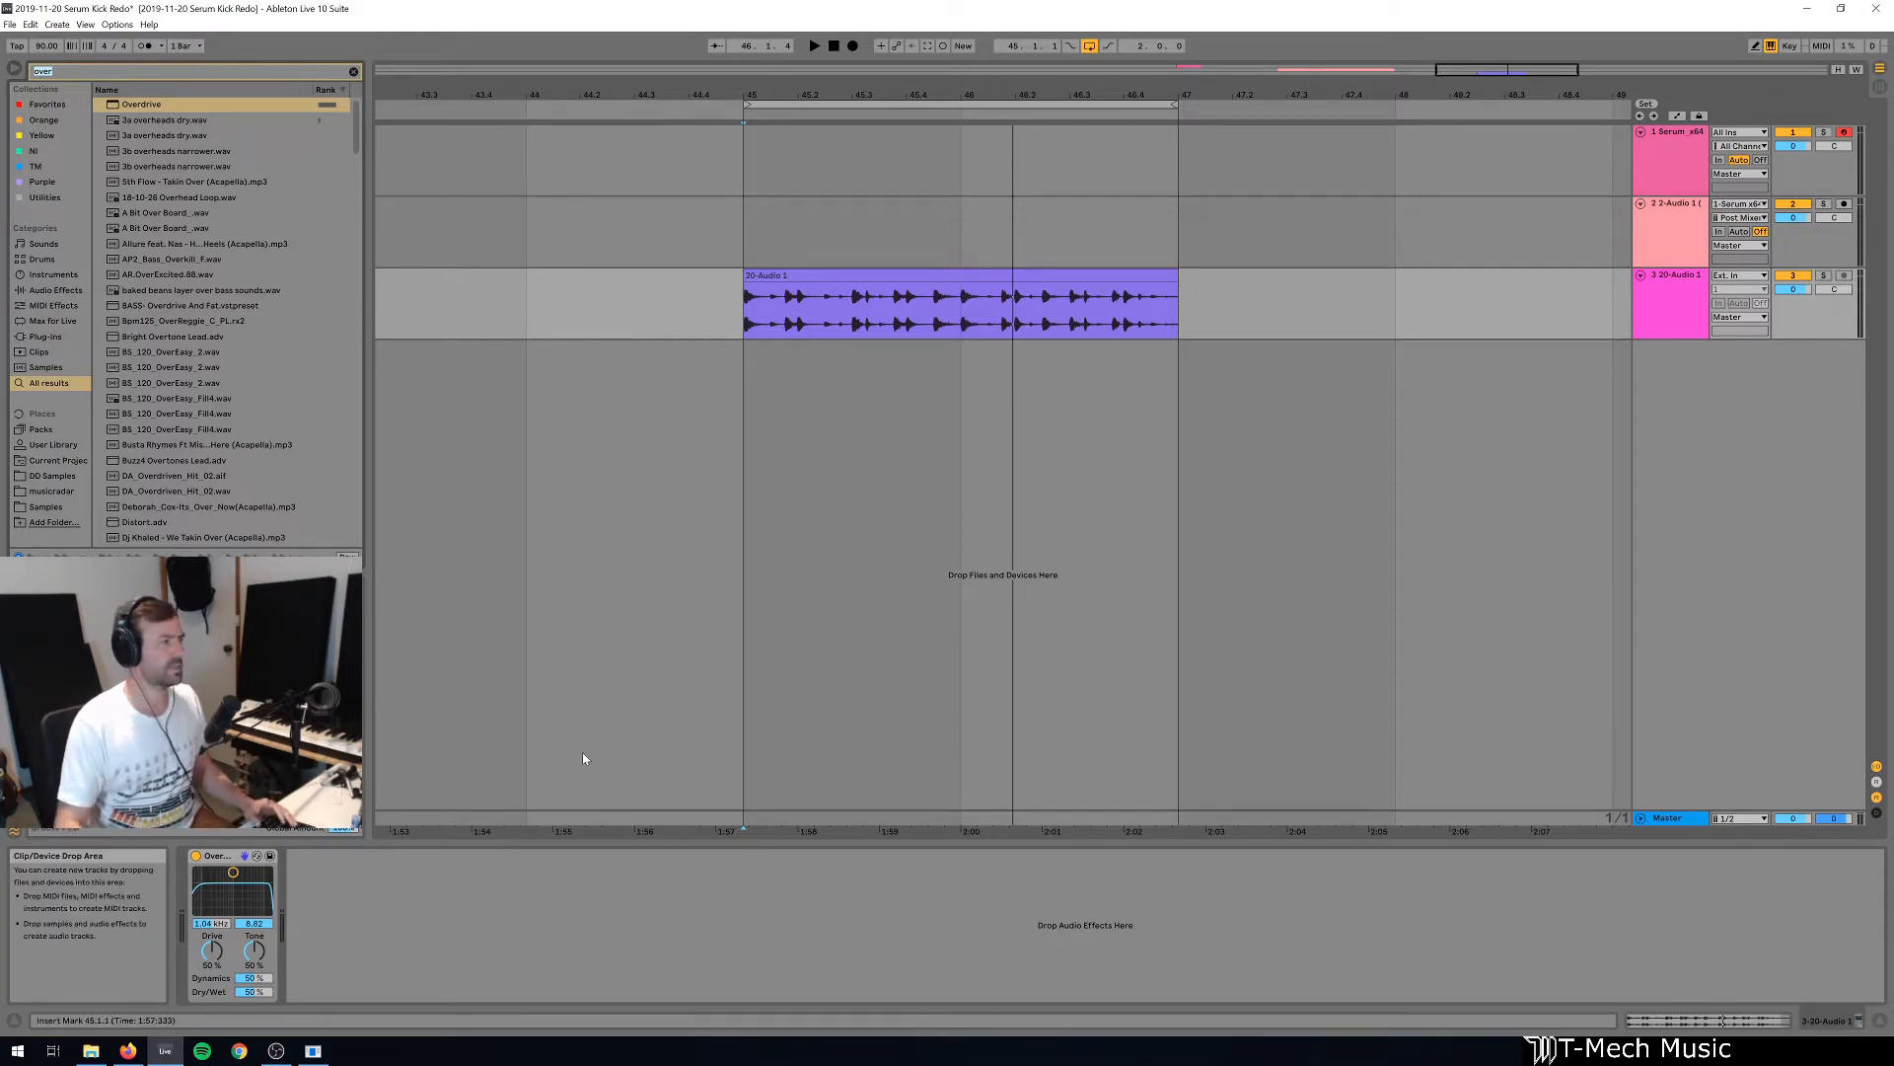
pyautogui.write('eq')
pyautogui.press('Down')
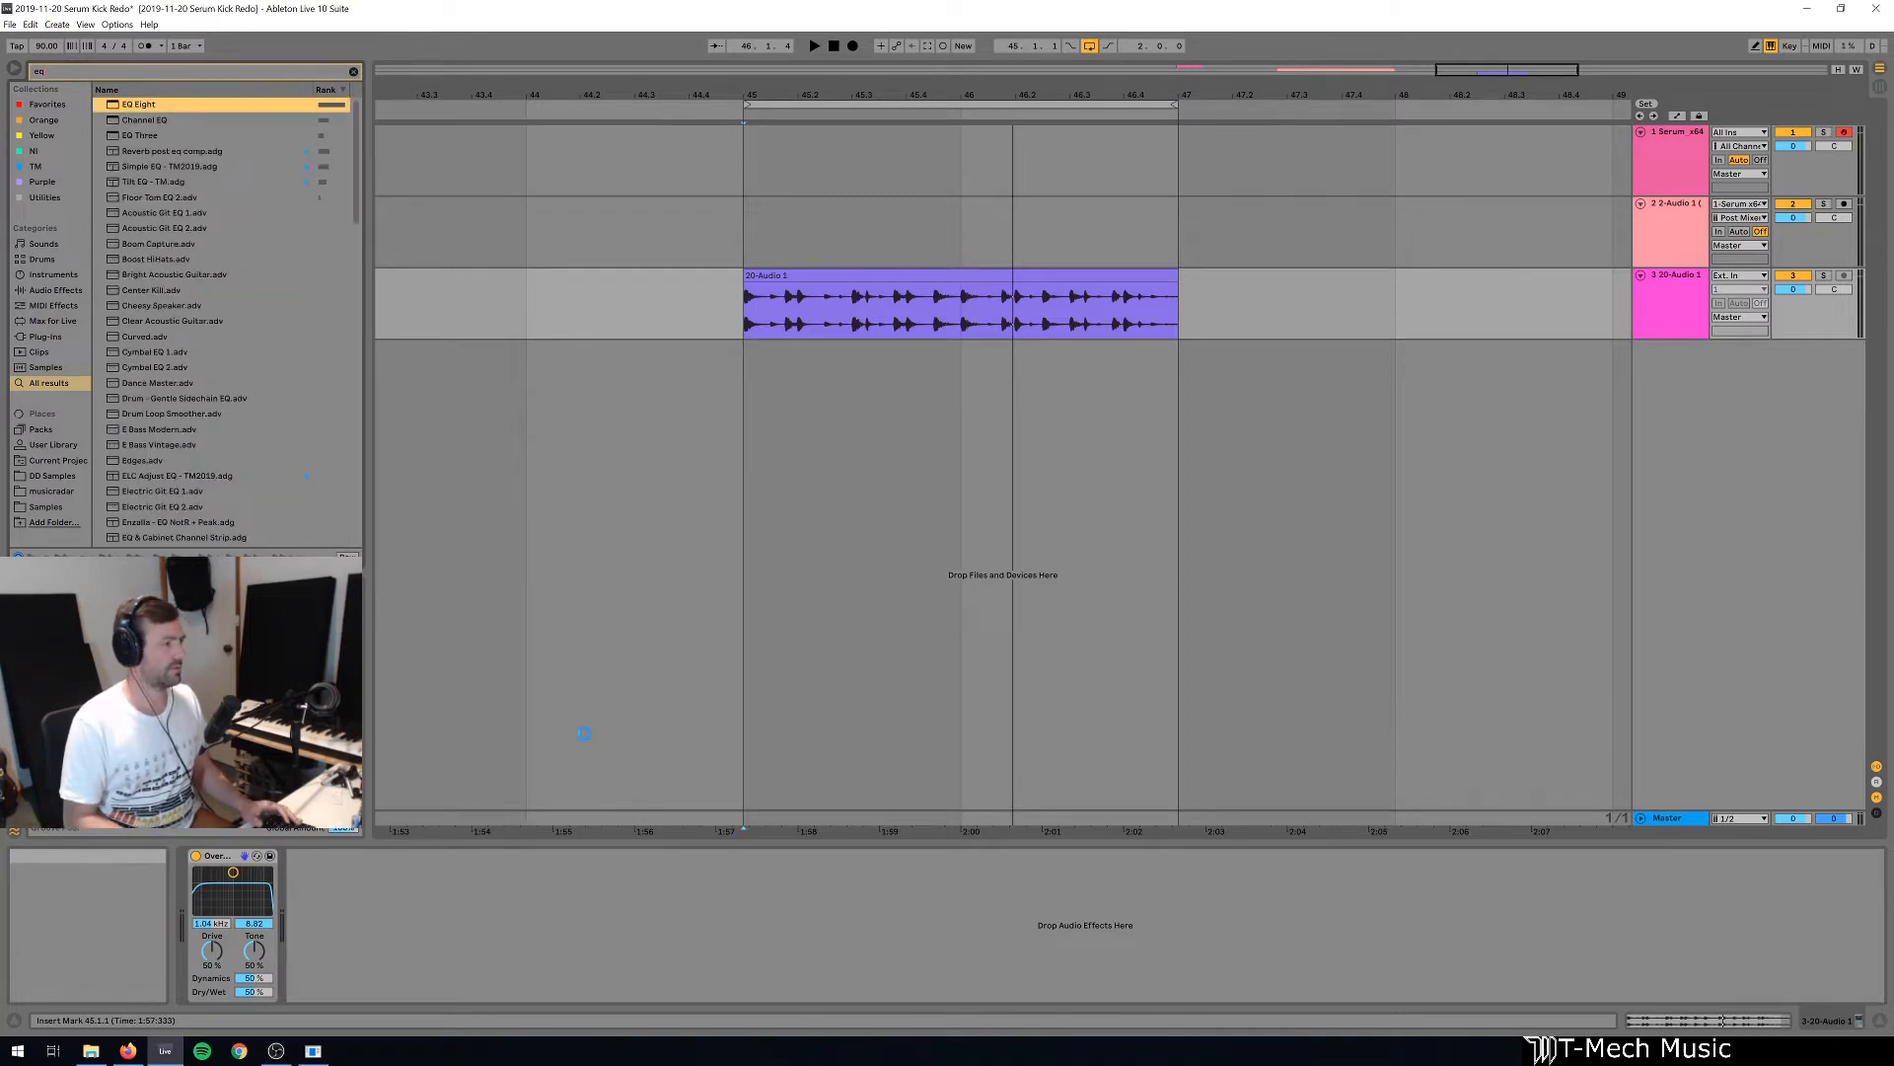
pyautogui.press('Return')
pyautogui.moveTo(385, 858); pyautogui.dragTo(222, 858)
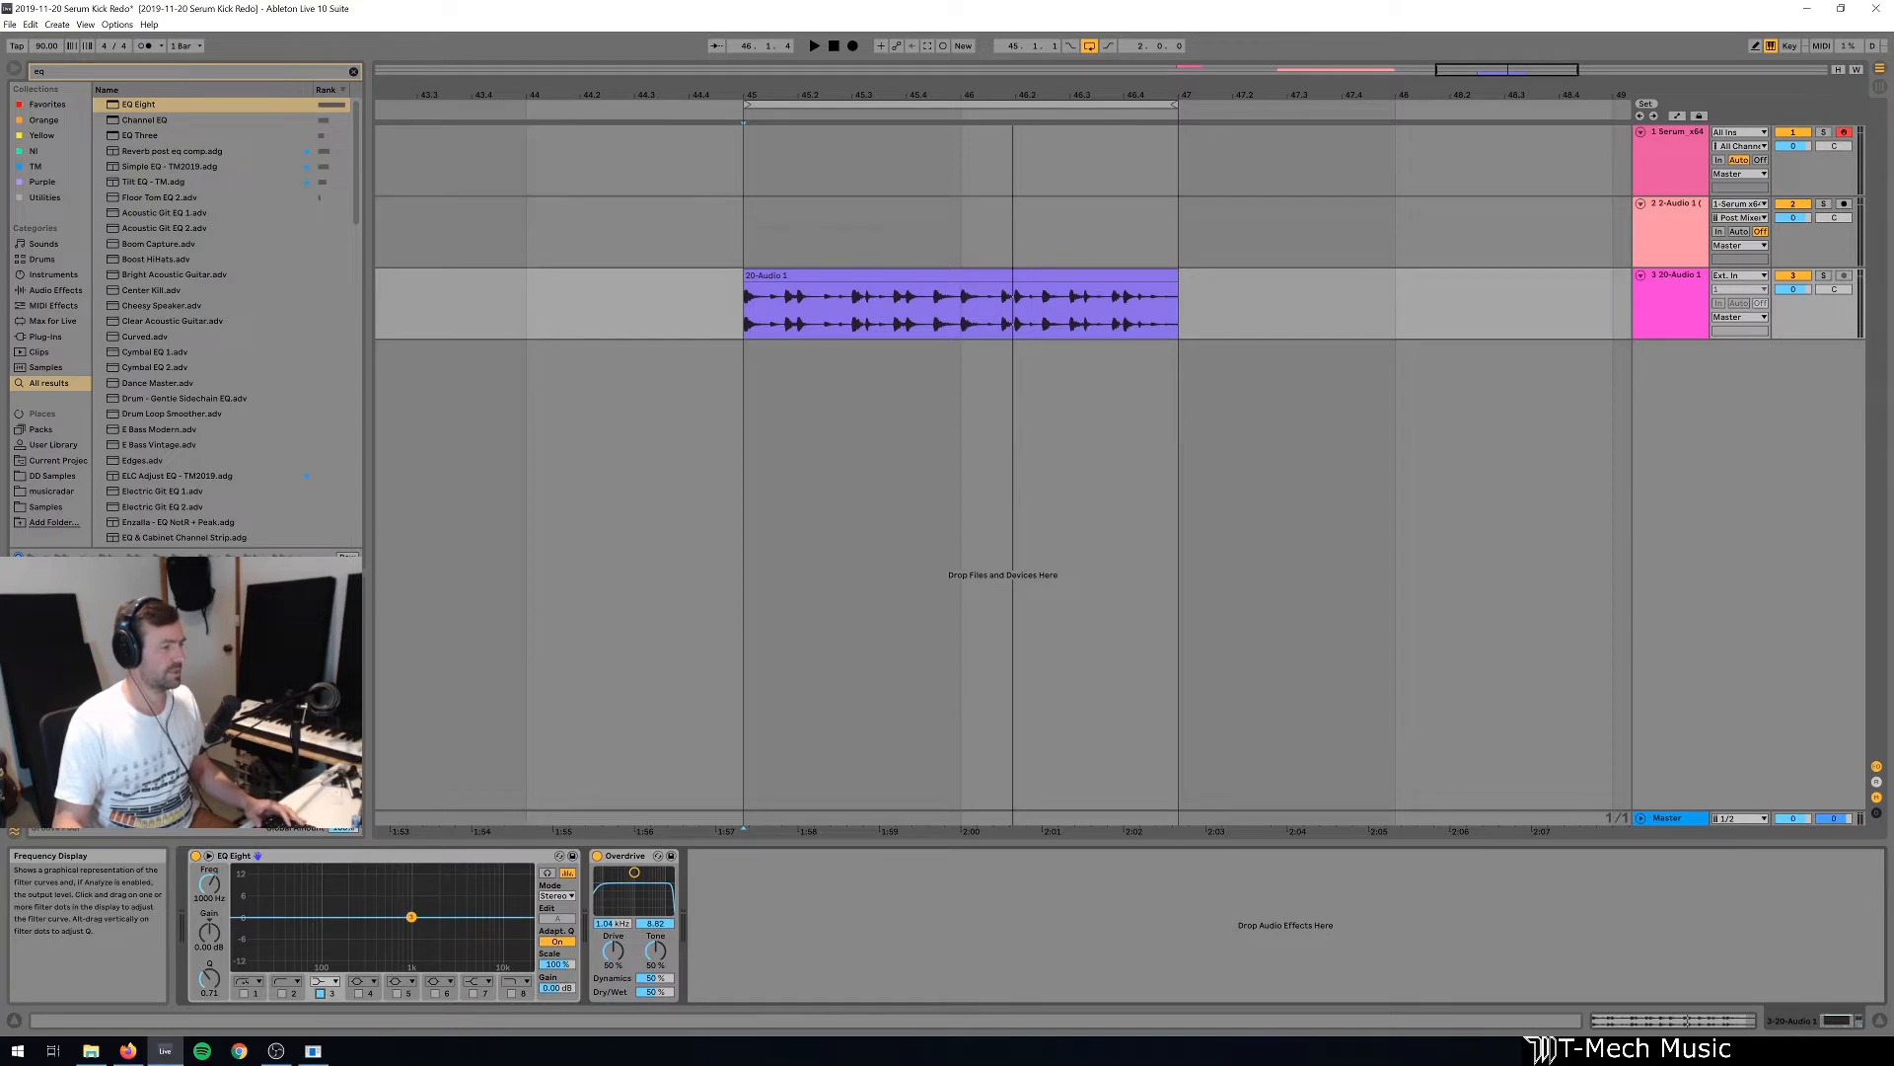
# During playback, move EQ Eight's band 3 to about 121 Hz at 15 dB and Overdrive's bandpass to about 968 Hz with bandwidth 7.76.
pyautogui.press('space')
pyautogui.moveTo(411, 916); pyautogui.dragTo(330, 868)
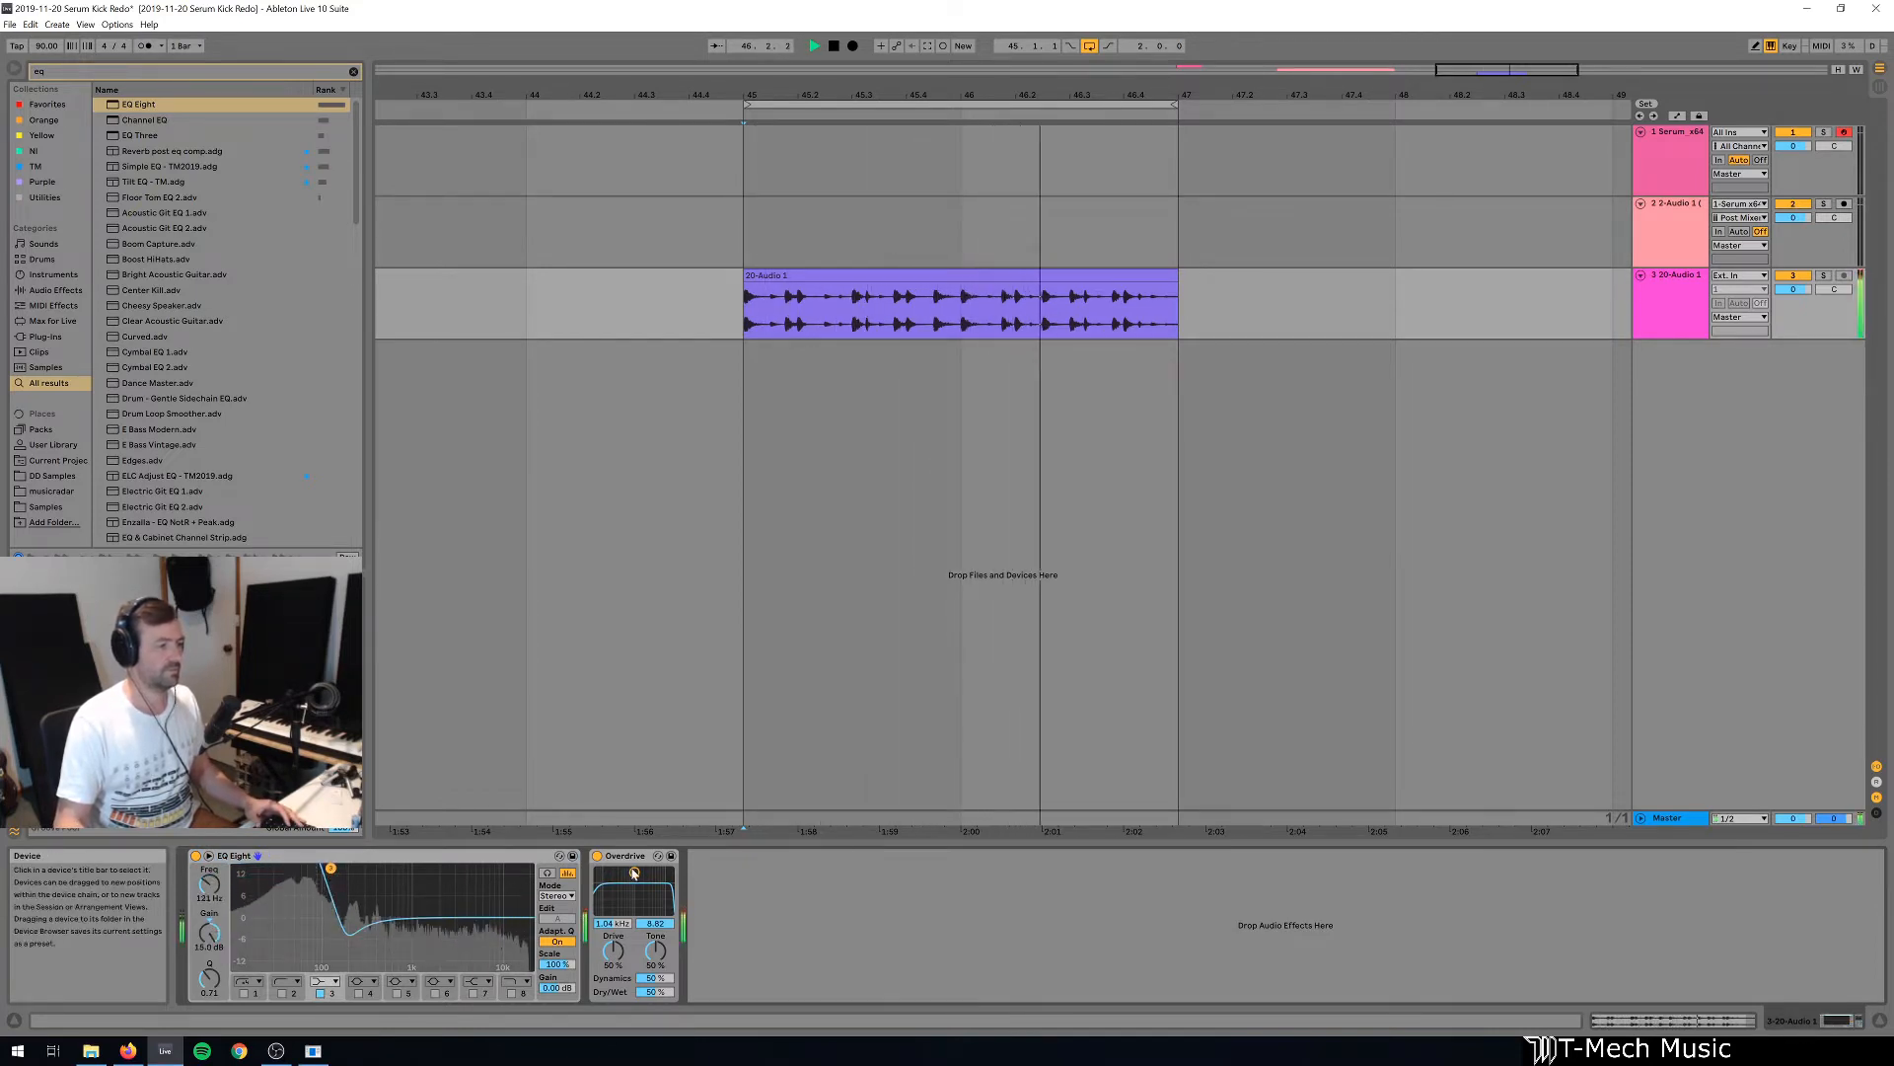
pyautogui.moveTo(633, 872); pyautogui.dragTo(634, 876)
pyautogui.press('space')
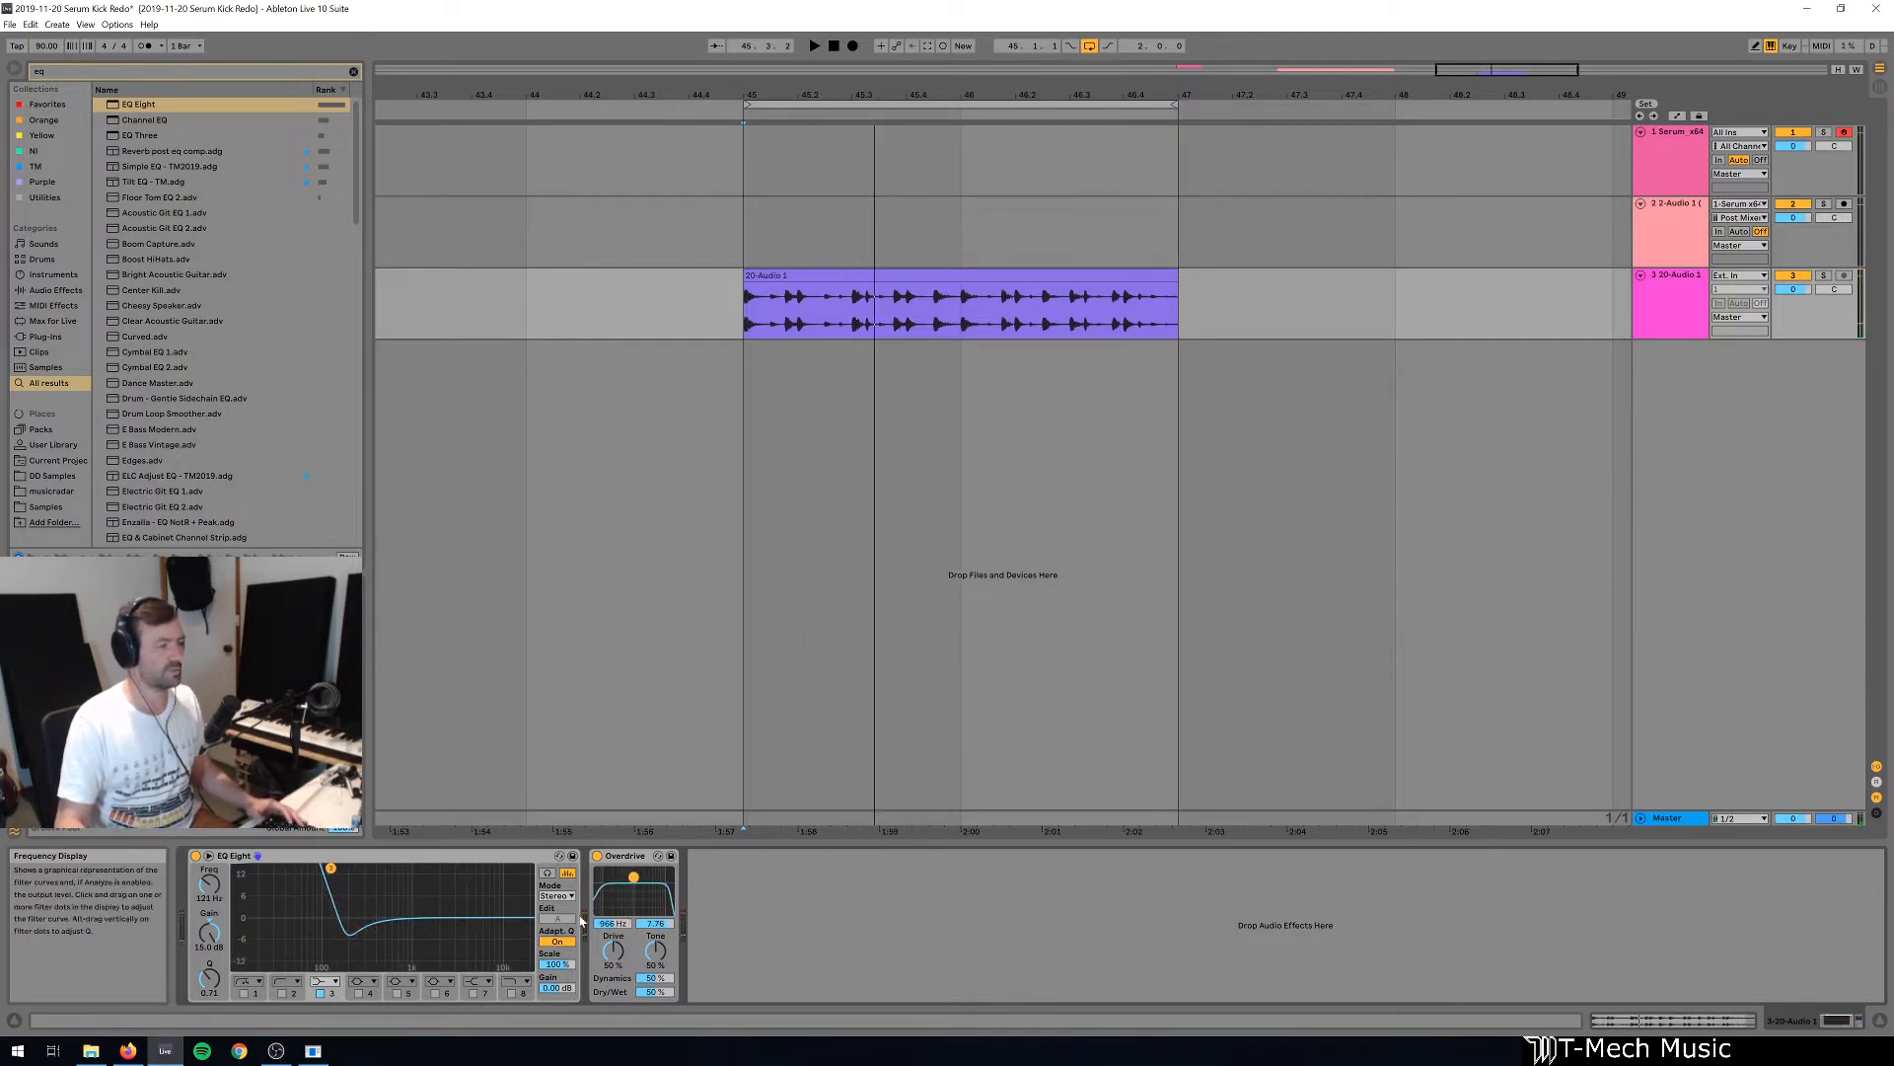
# Duplicate the EQ Eight after Overdrive and invert the copy's curve with a negative Scale value.
pyautogui.moveTo(364, 855); pyautogui.dragTo(869, 903)
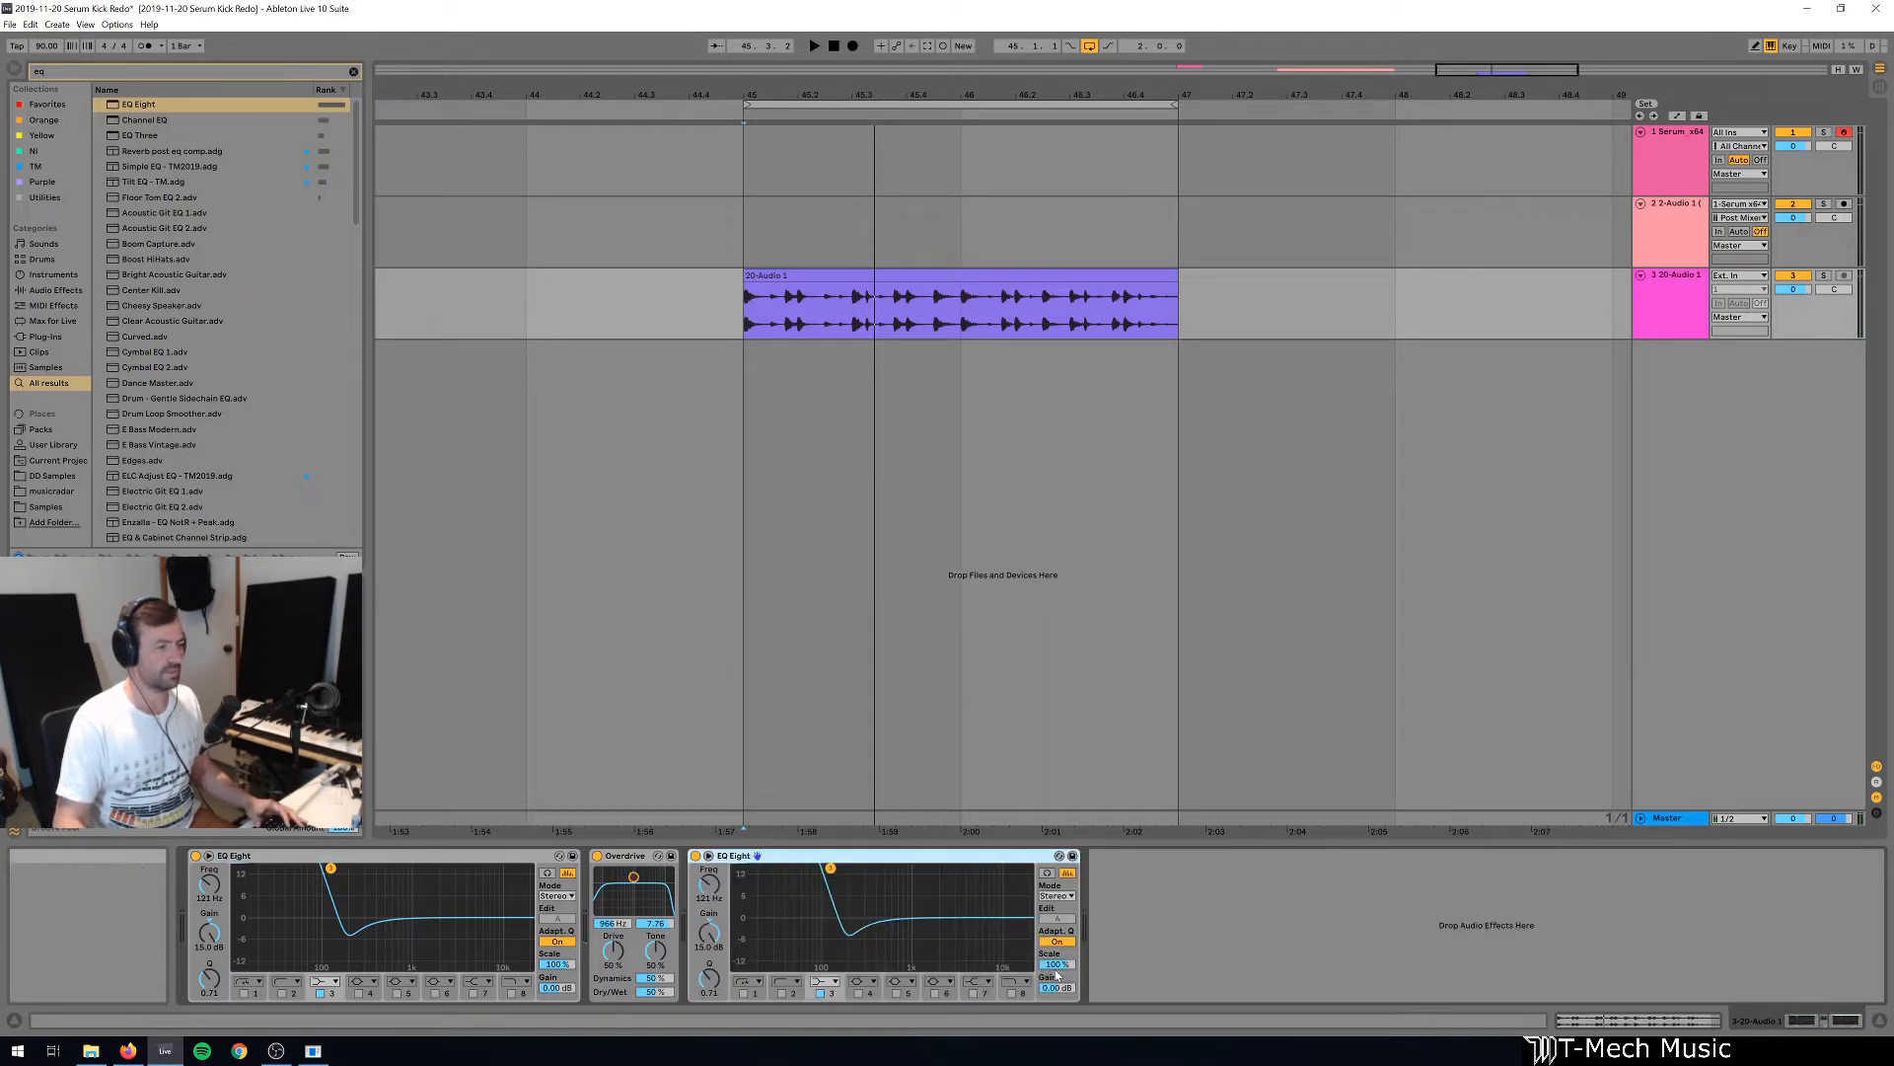
pyautogui.moveTo(1056, 964); pyautogui.dragTo(1056, 996)
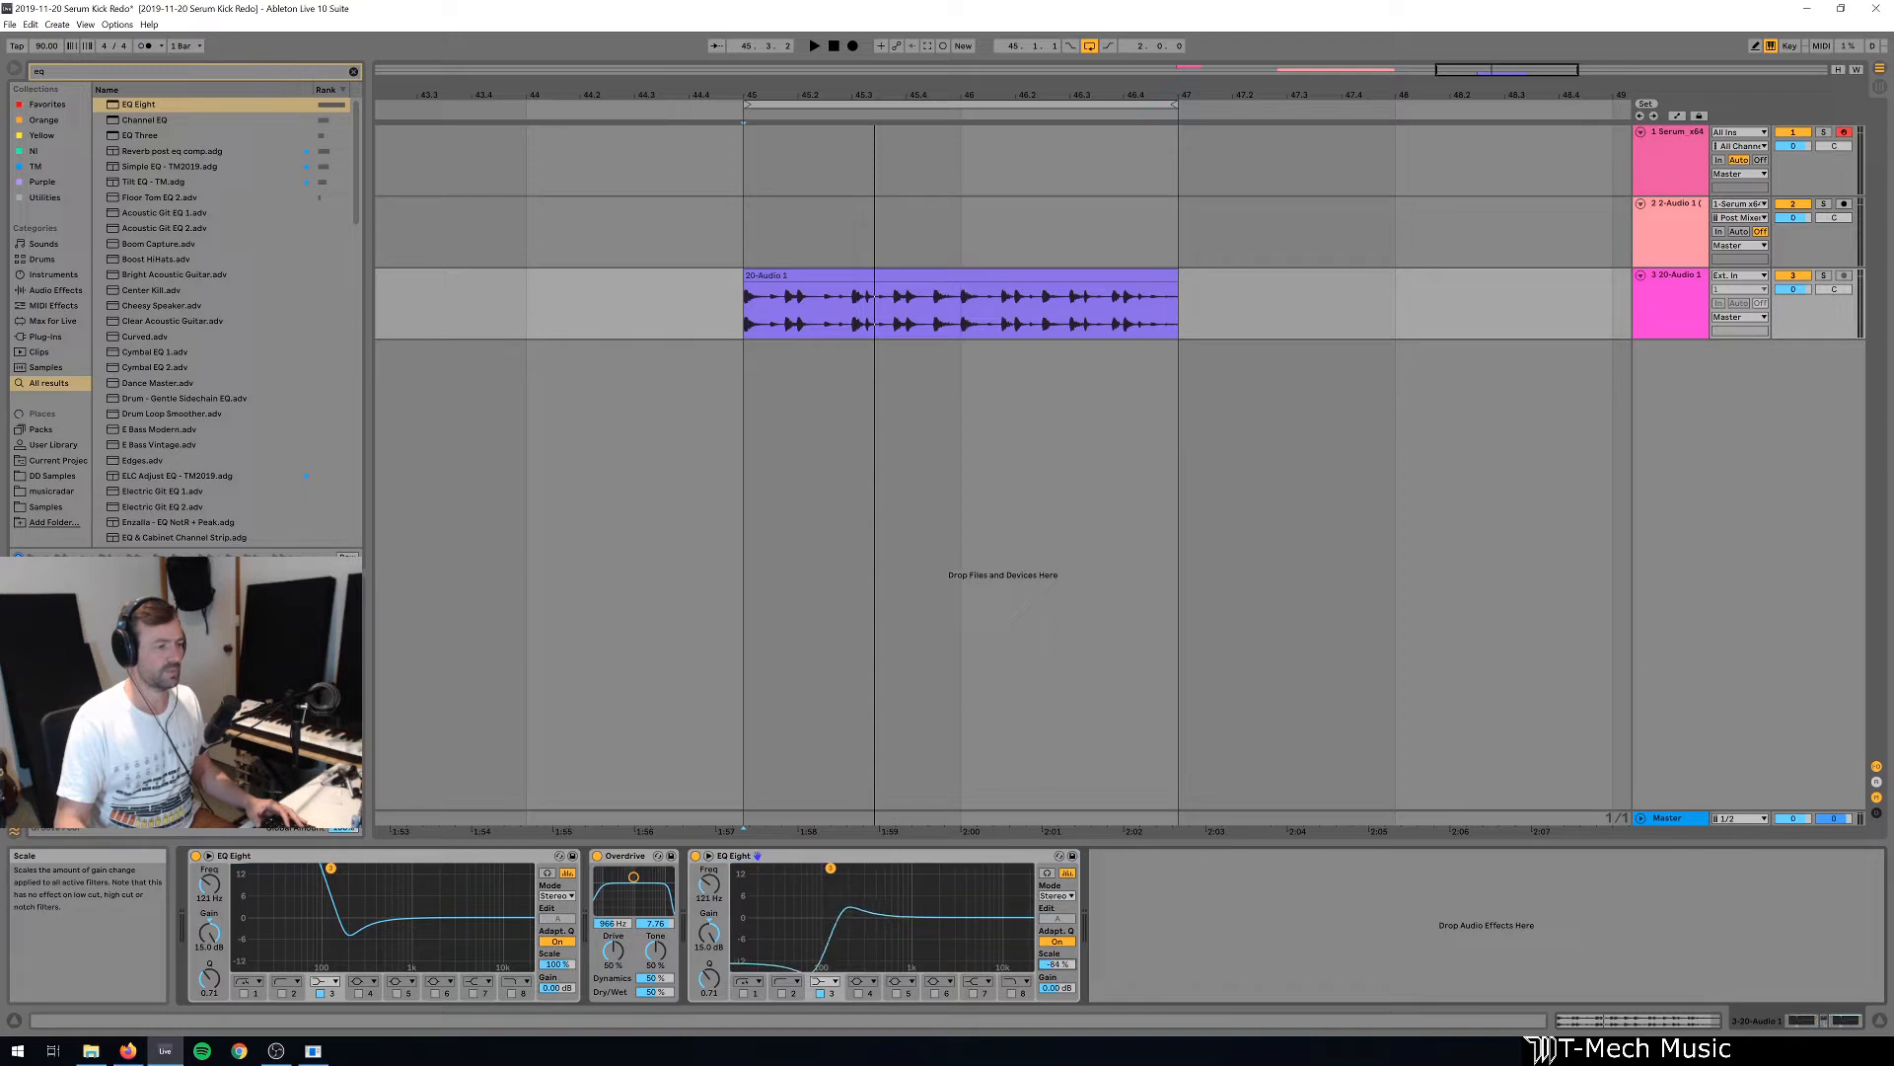
# Compare the loop's sound with both EQ Eight devices switched on, bypassed, and switched on again.
pyautogui.press('space')
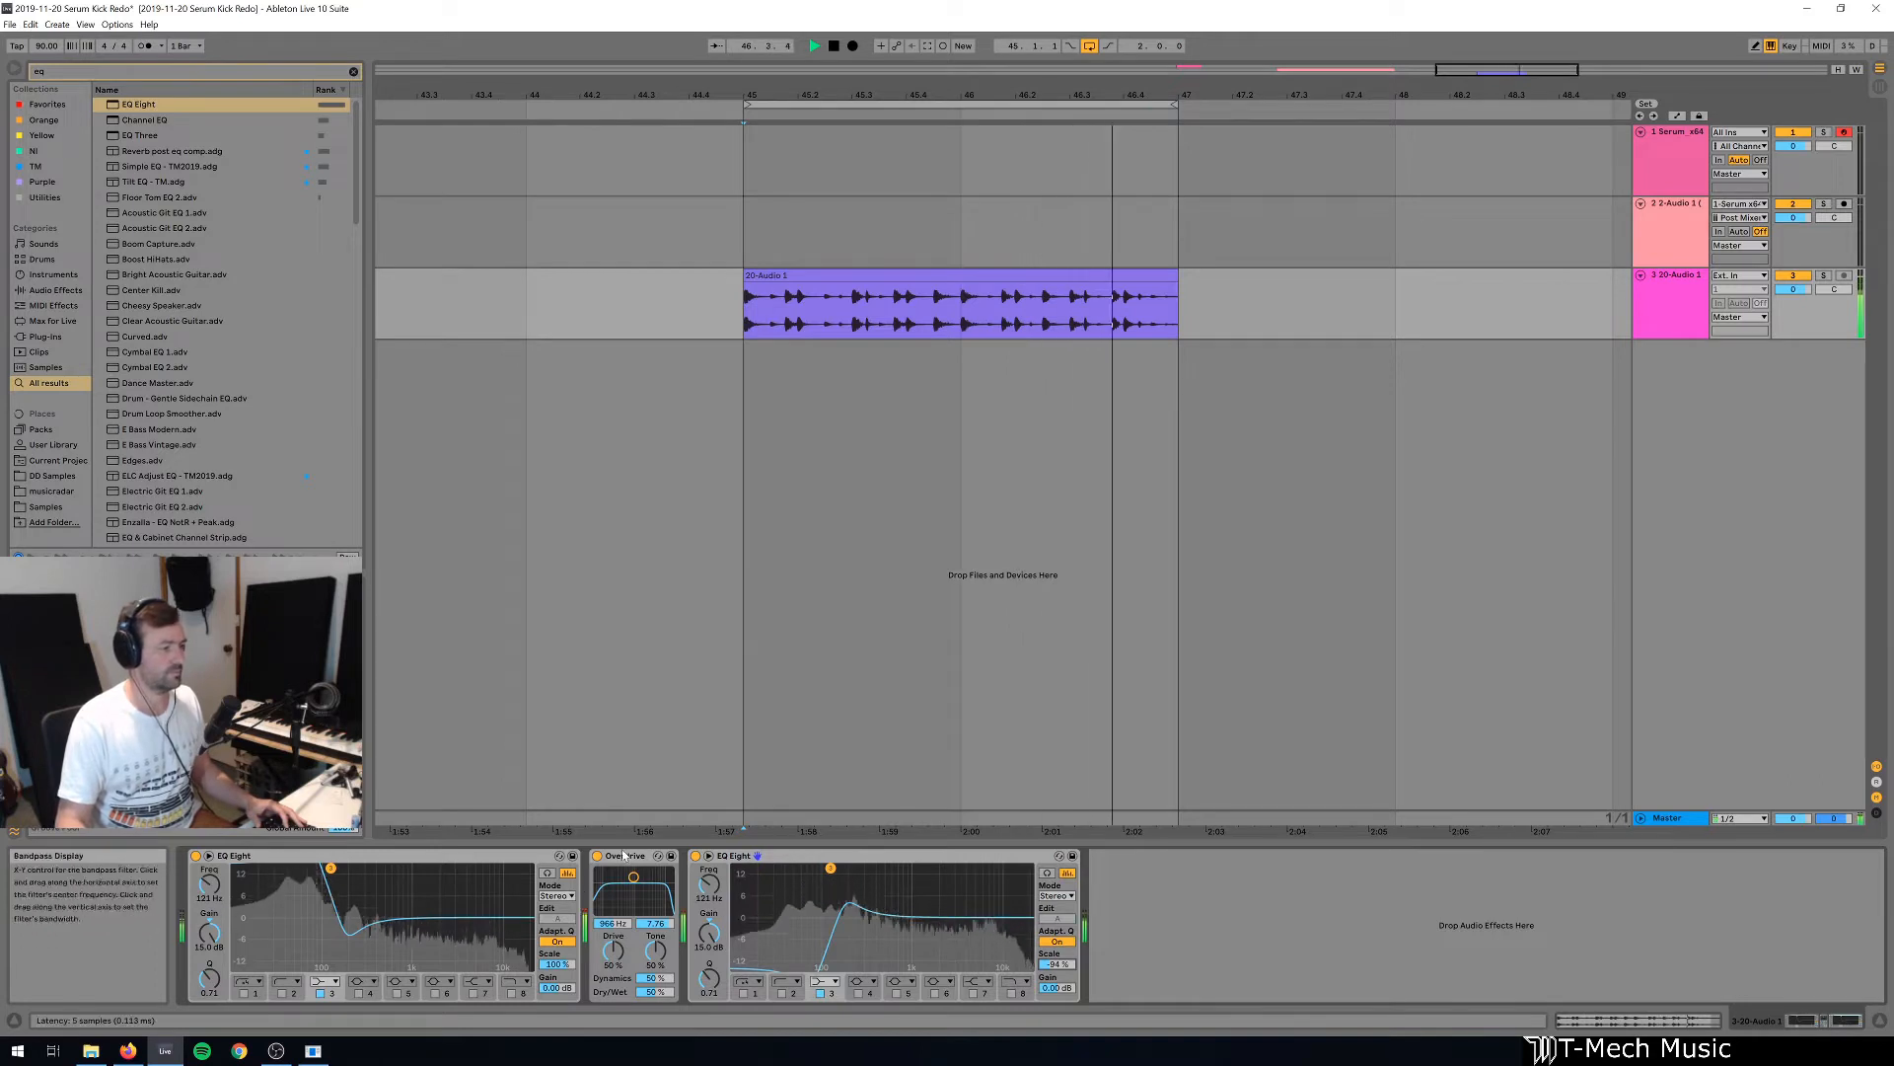
pyautogui.press('space')
pyautogui.click(195, 855)
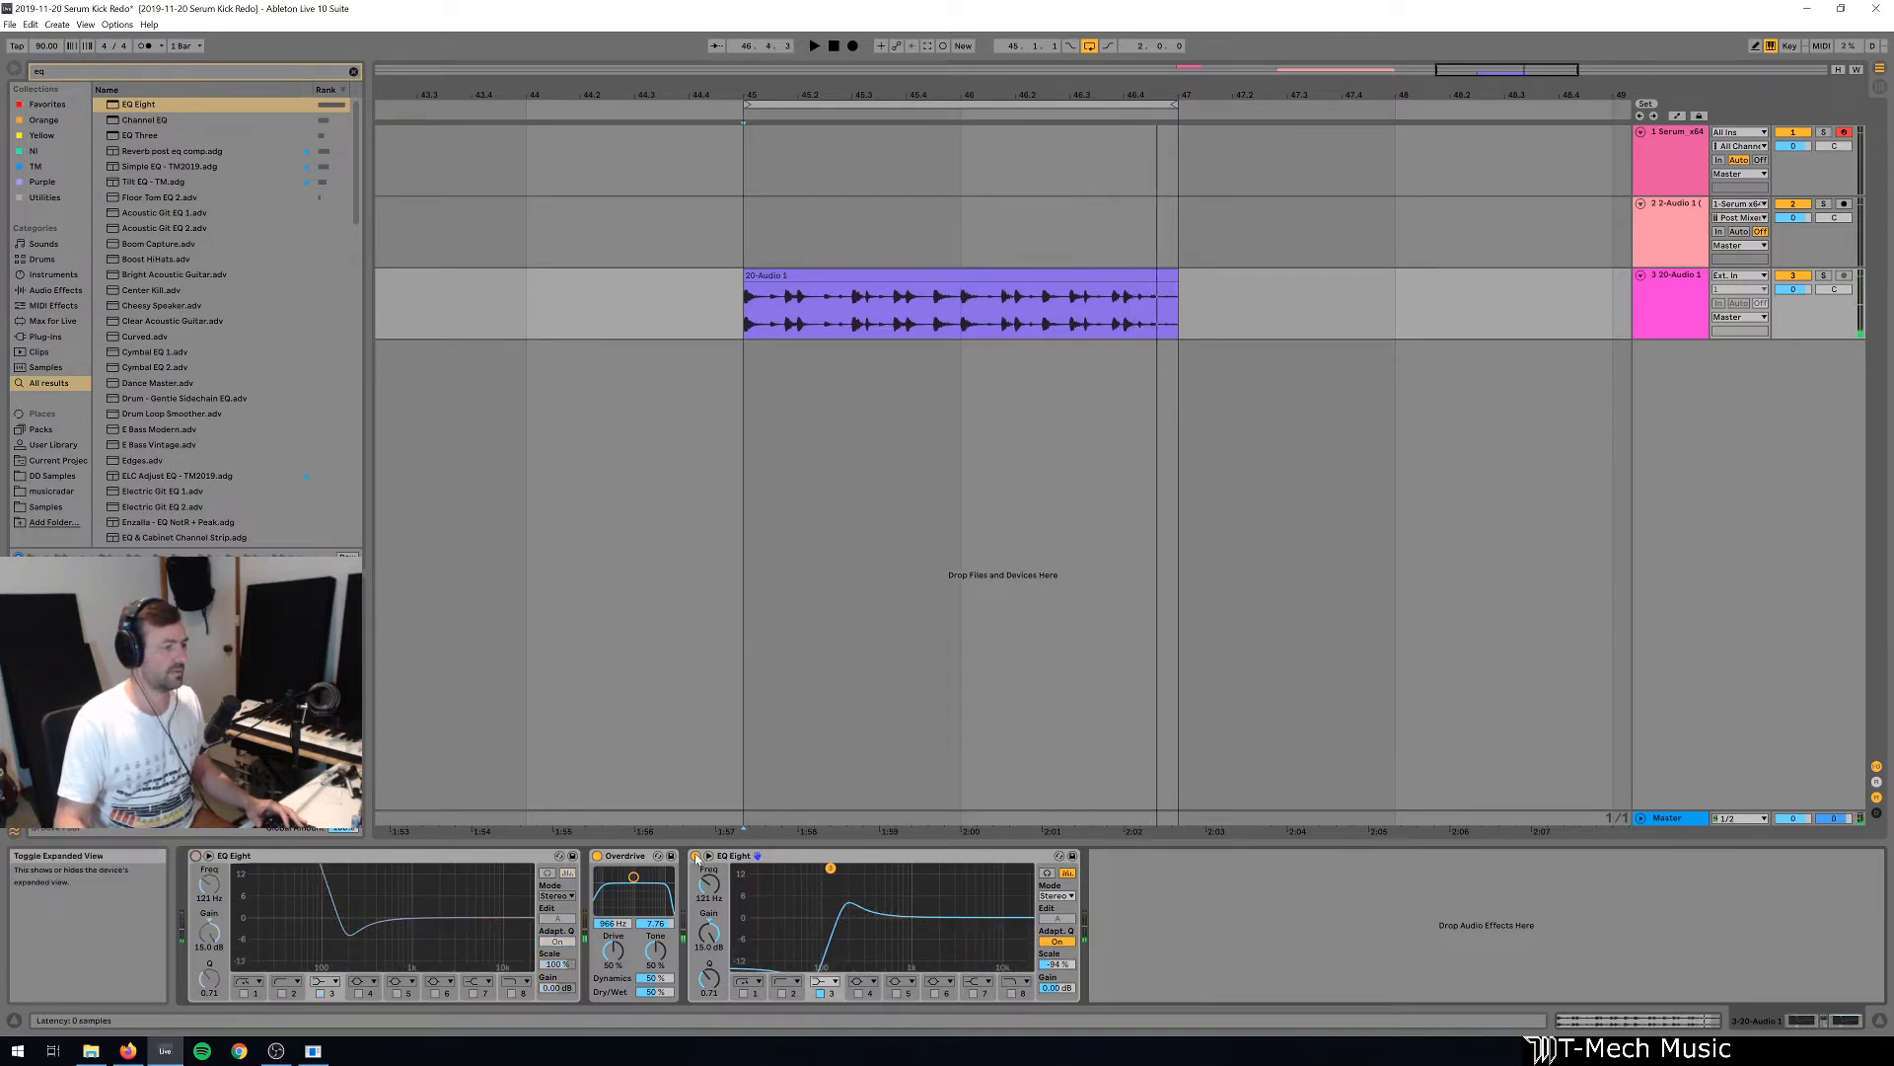
pyautogui.click(696, 855)
pyautogui.press('space')
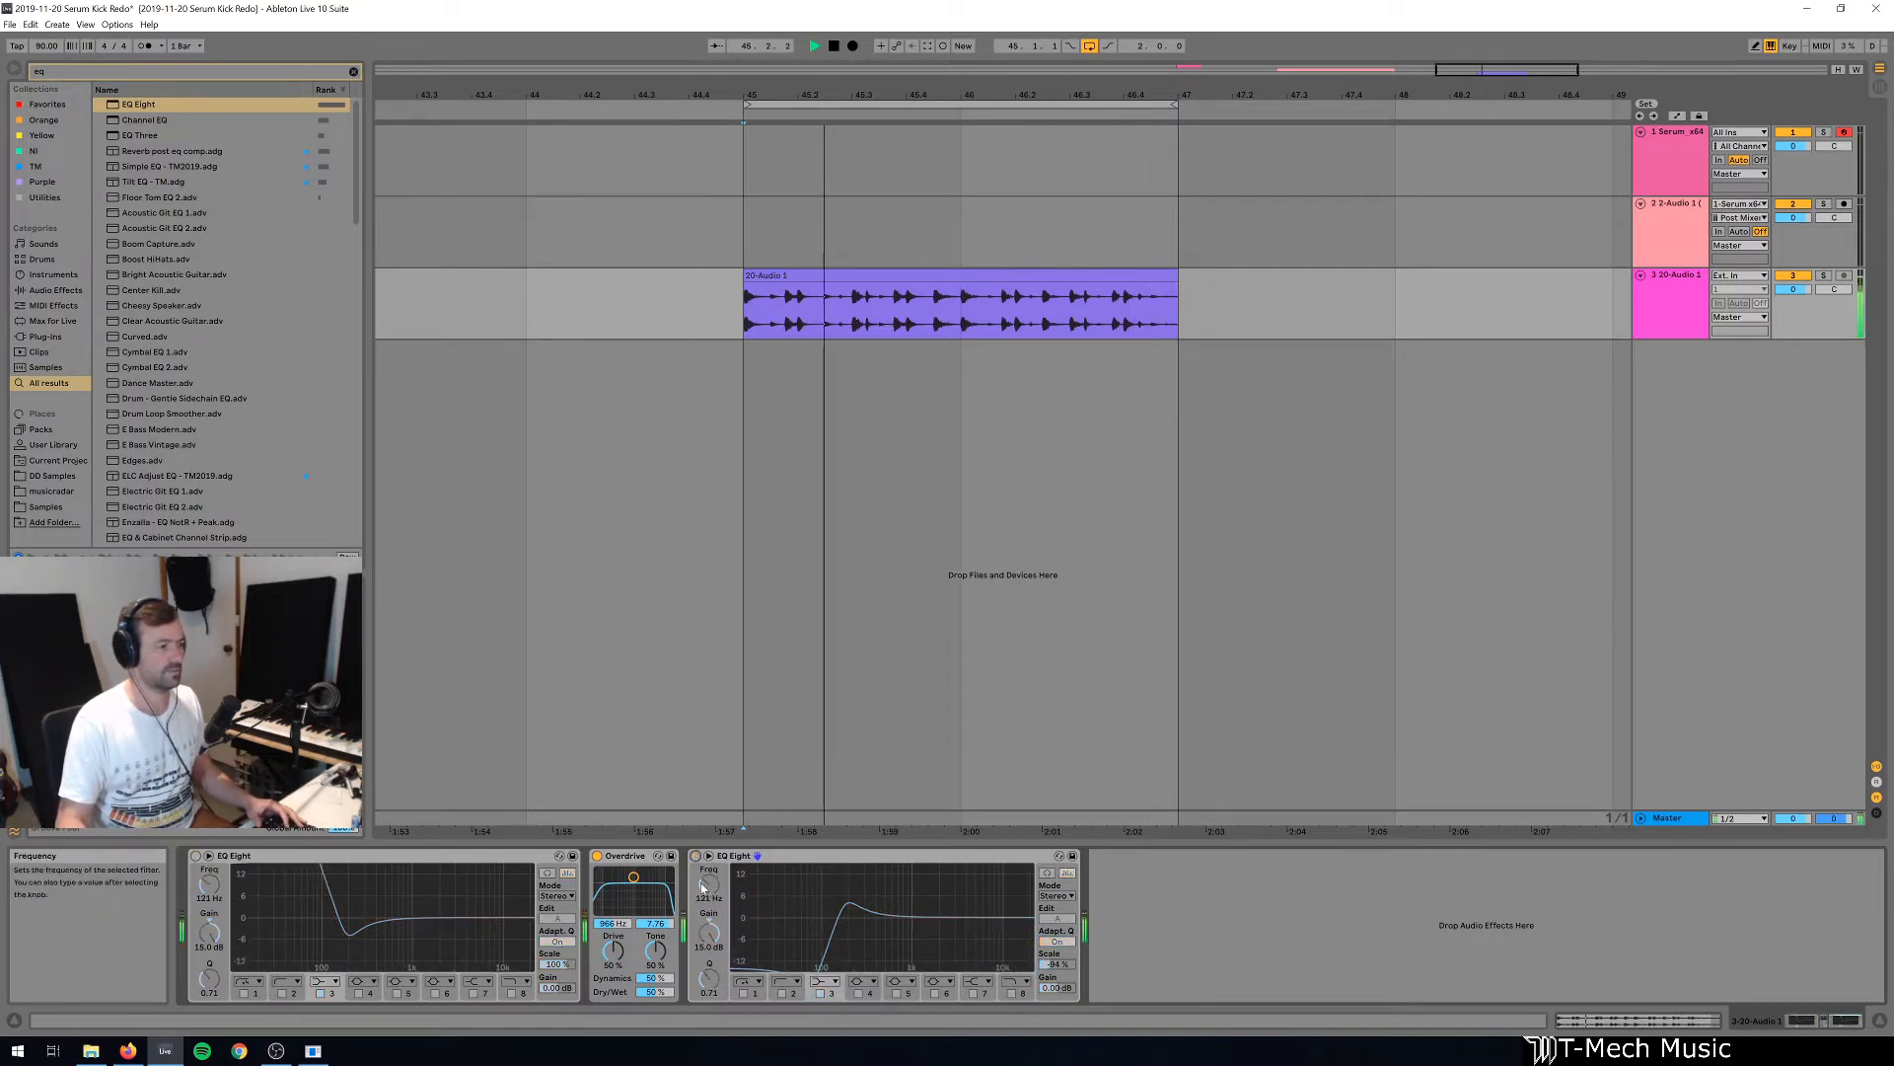
pyautogui.press('space')
pyautogui.click(696, 855)
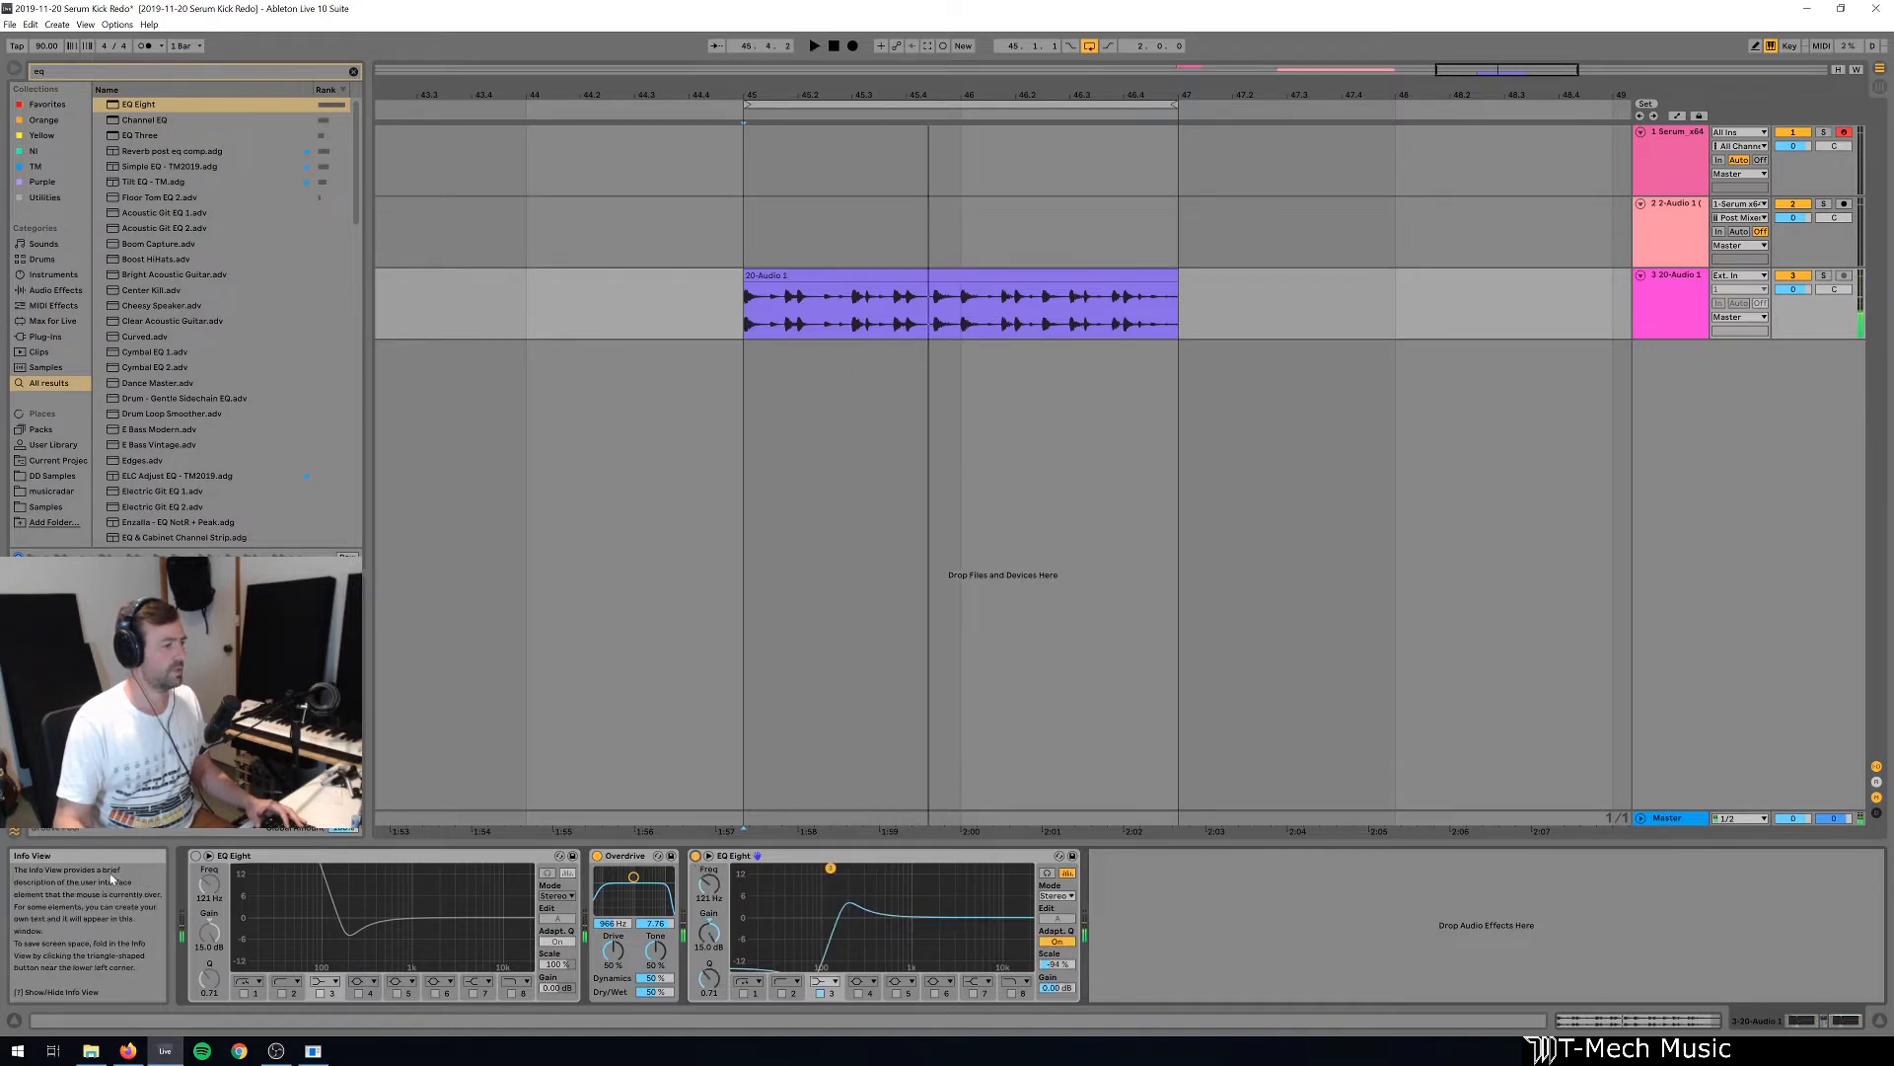
pyautogui.click(195, 855)
pyautogui.press('space')
pyautogui.press('space')
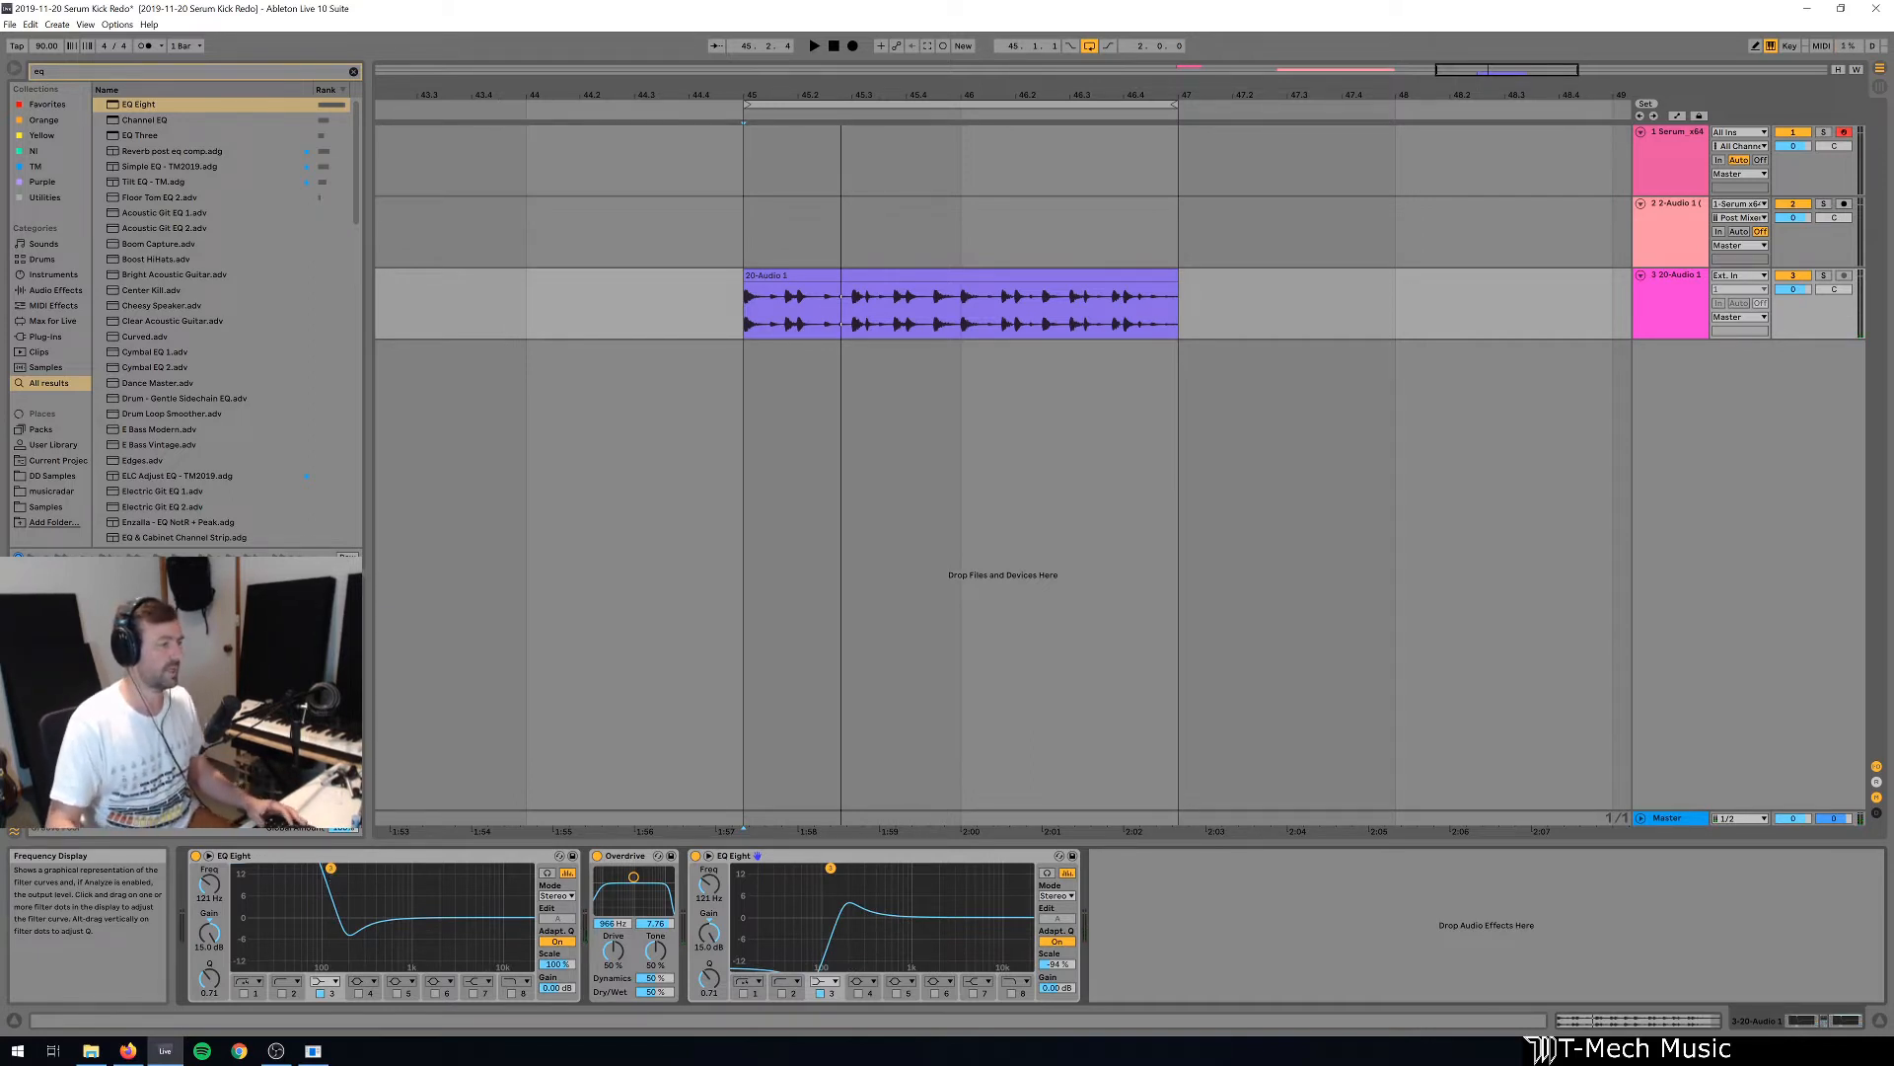
# Move the first EQ Eight's band 3 to about 484 Hz at 7.61 dB, then delete both EQ Eight devices.
pyautogui.moveTo(331, 868); pyautogui.dragTo(382, 891)
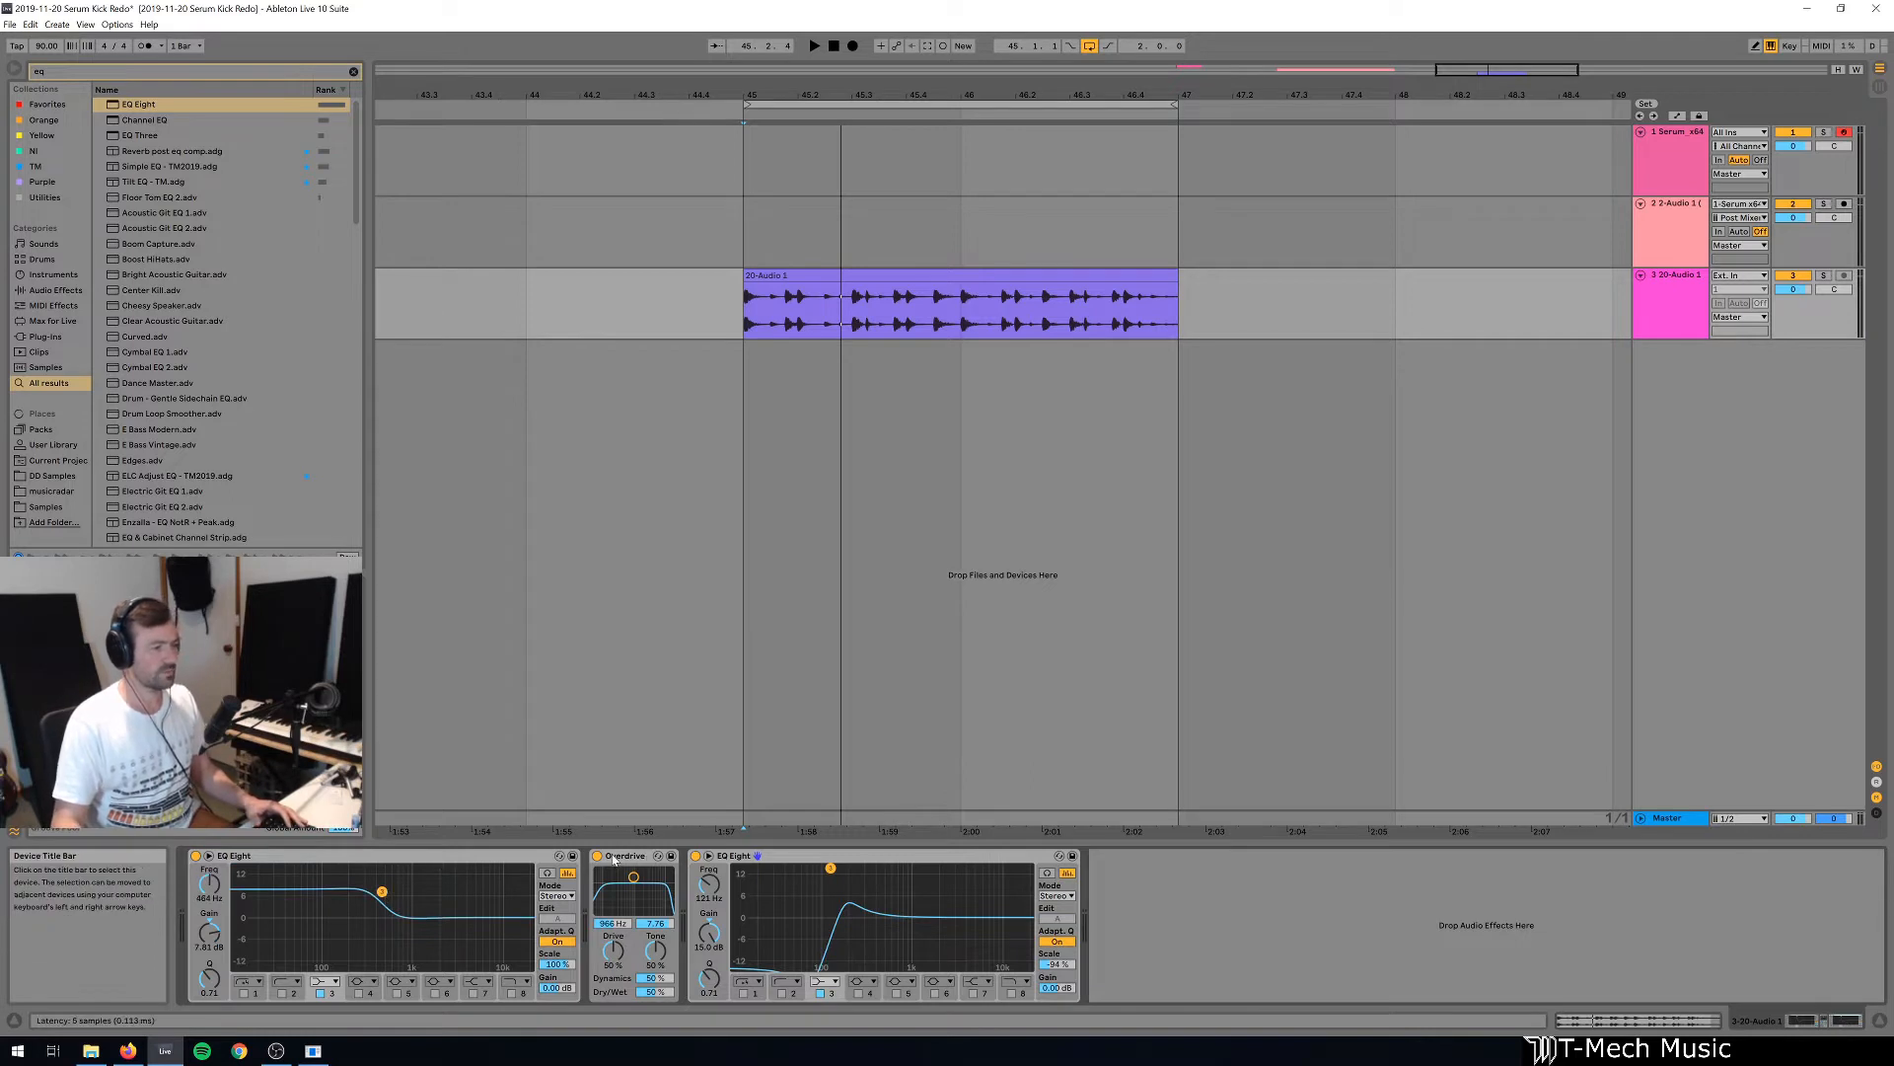
pyautogui.click(516, 859)
pyautogui.press('Delete')
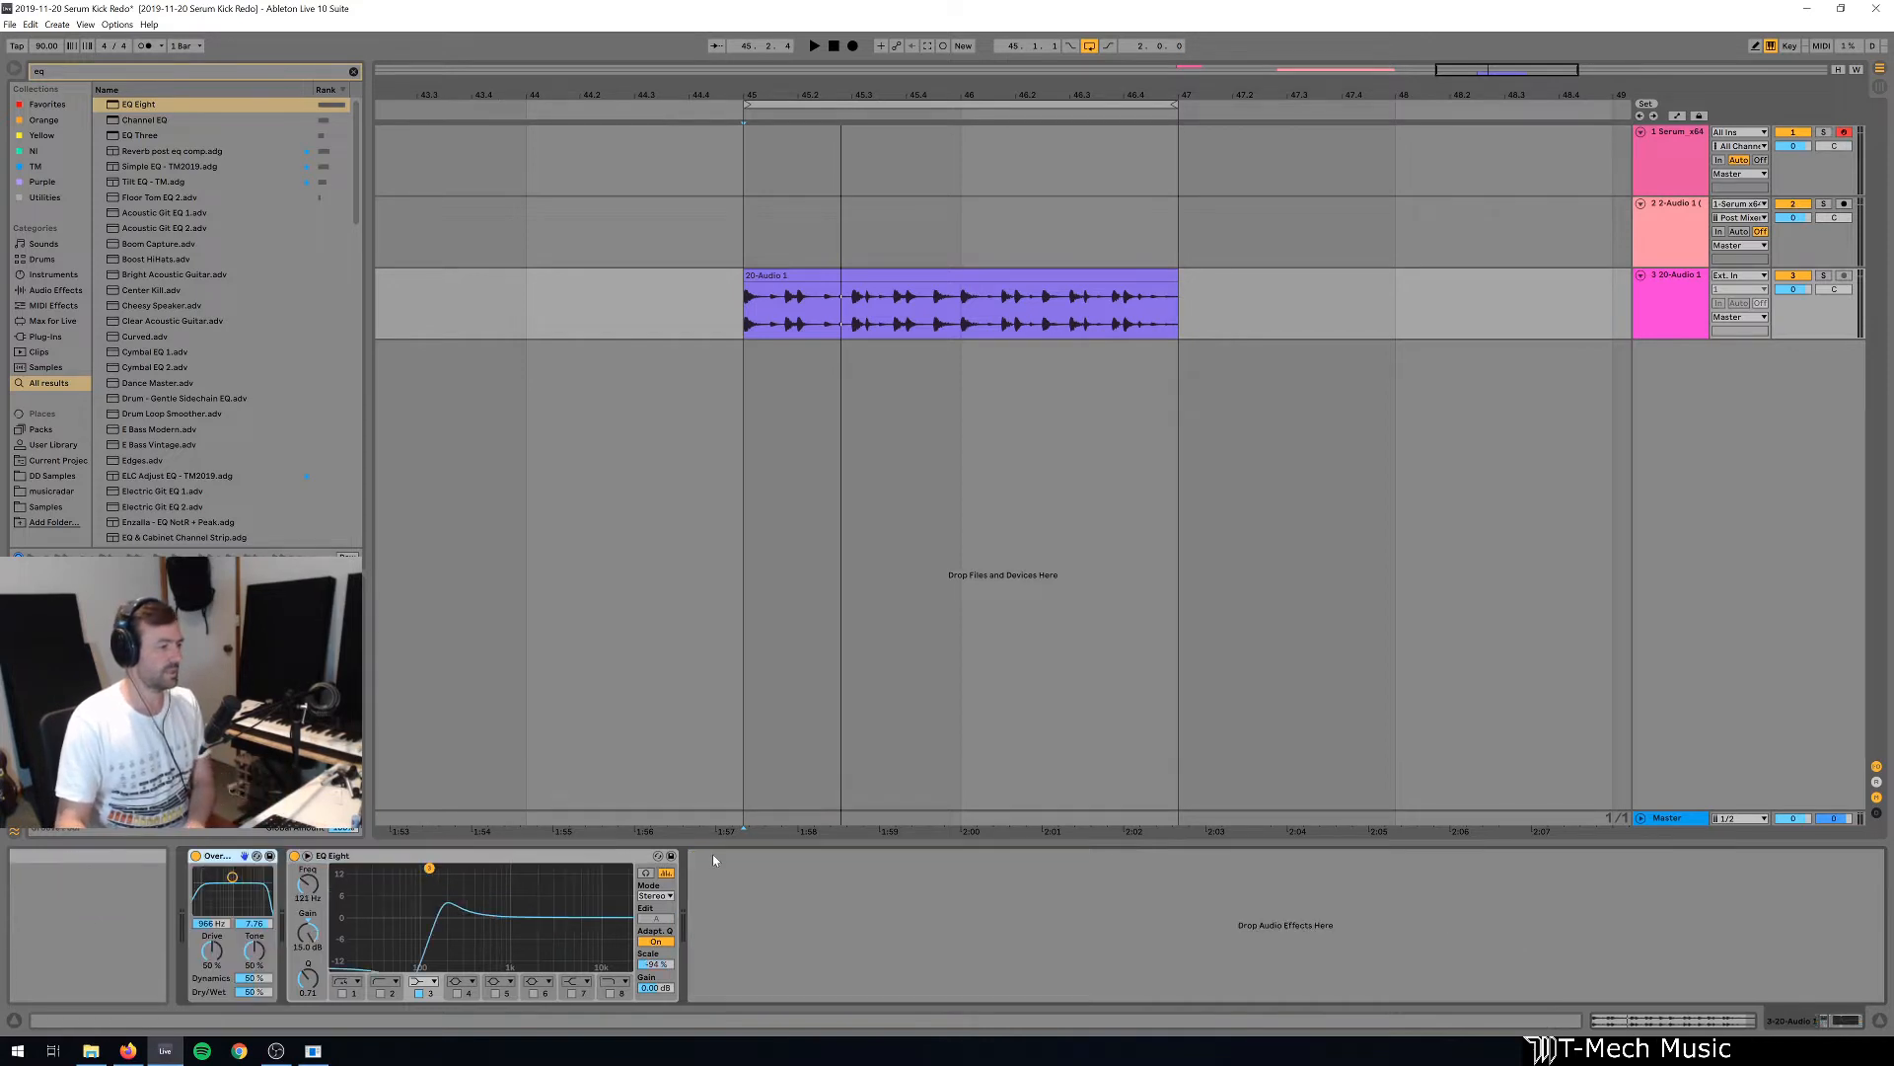
pyautogui.click(474, 856)
pyautogui.press('Delete')
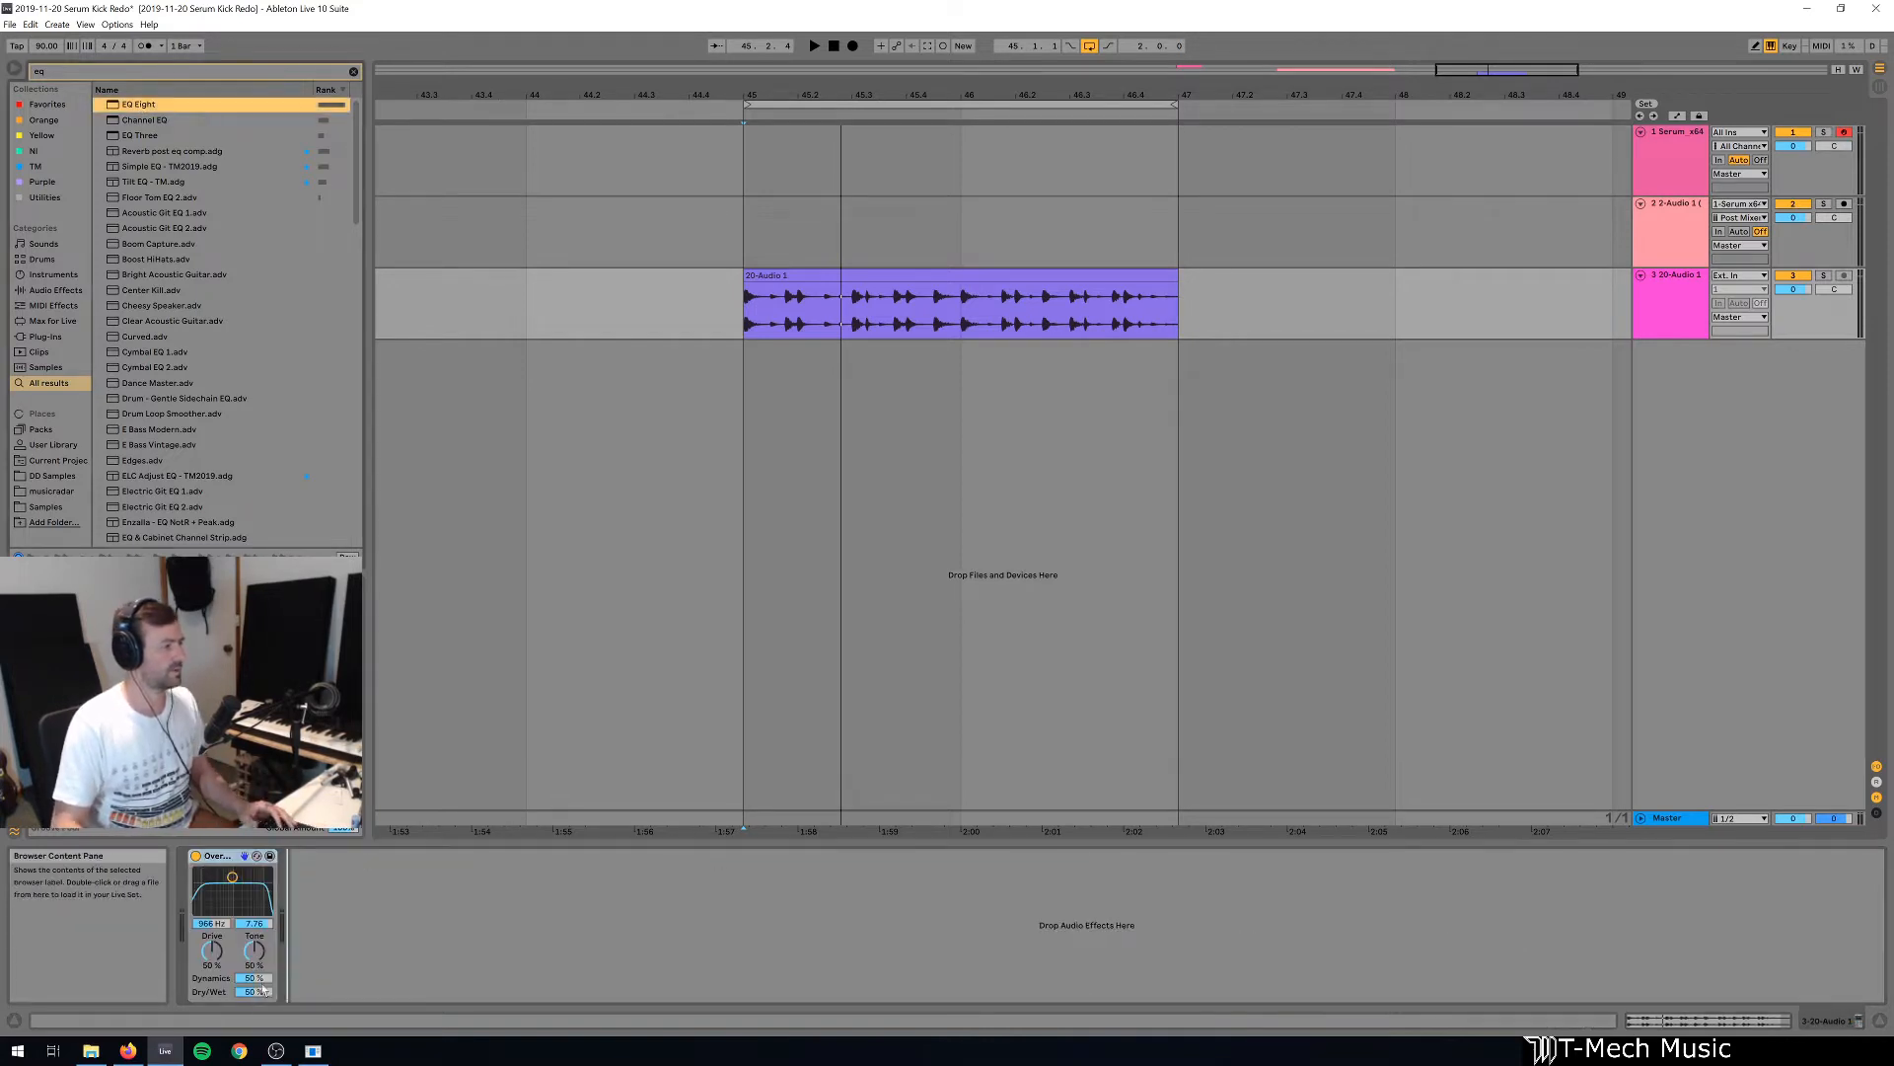
# Insert a new EQ Eight before Overdrive and set its band 3 shelf to about 135 Hz at 3.60 dB.
pyautogui.moveTo(263, 986); pyautogui.dragTo(208, 879)
pyautogui.click(318, 992)
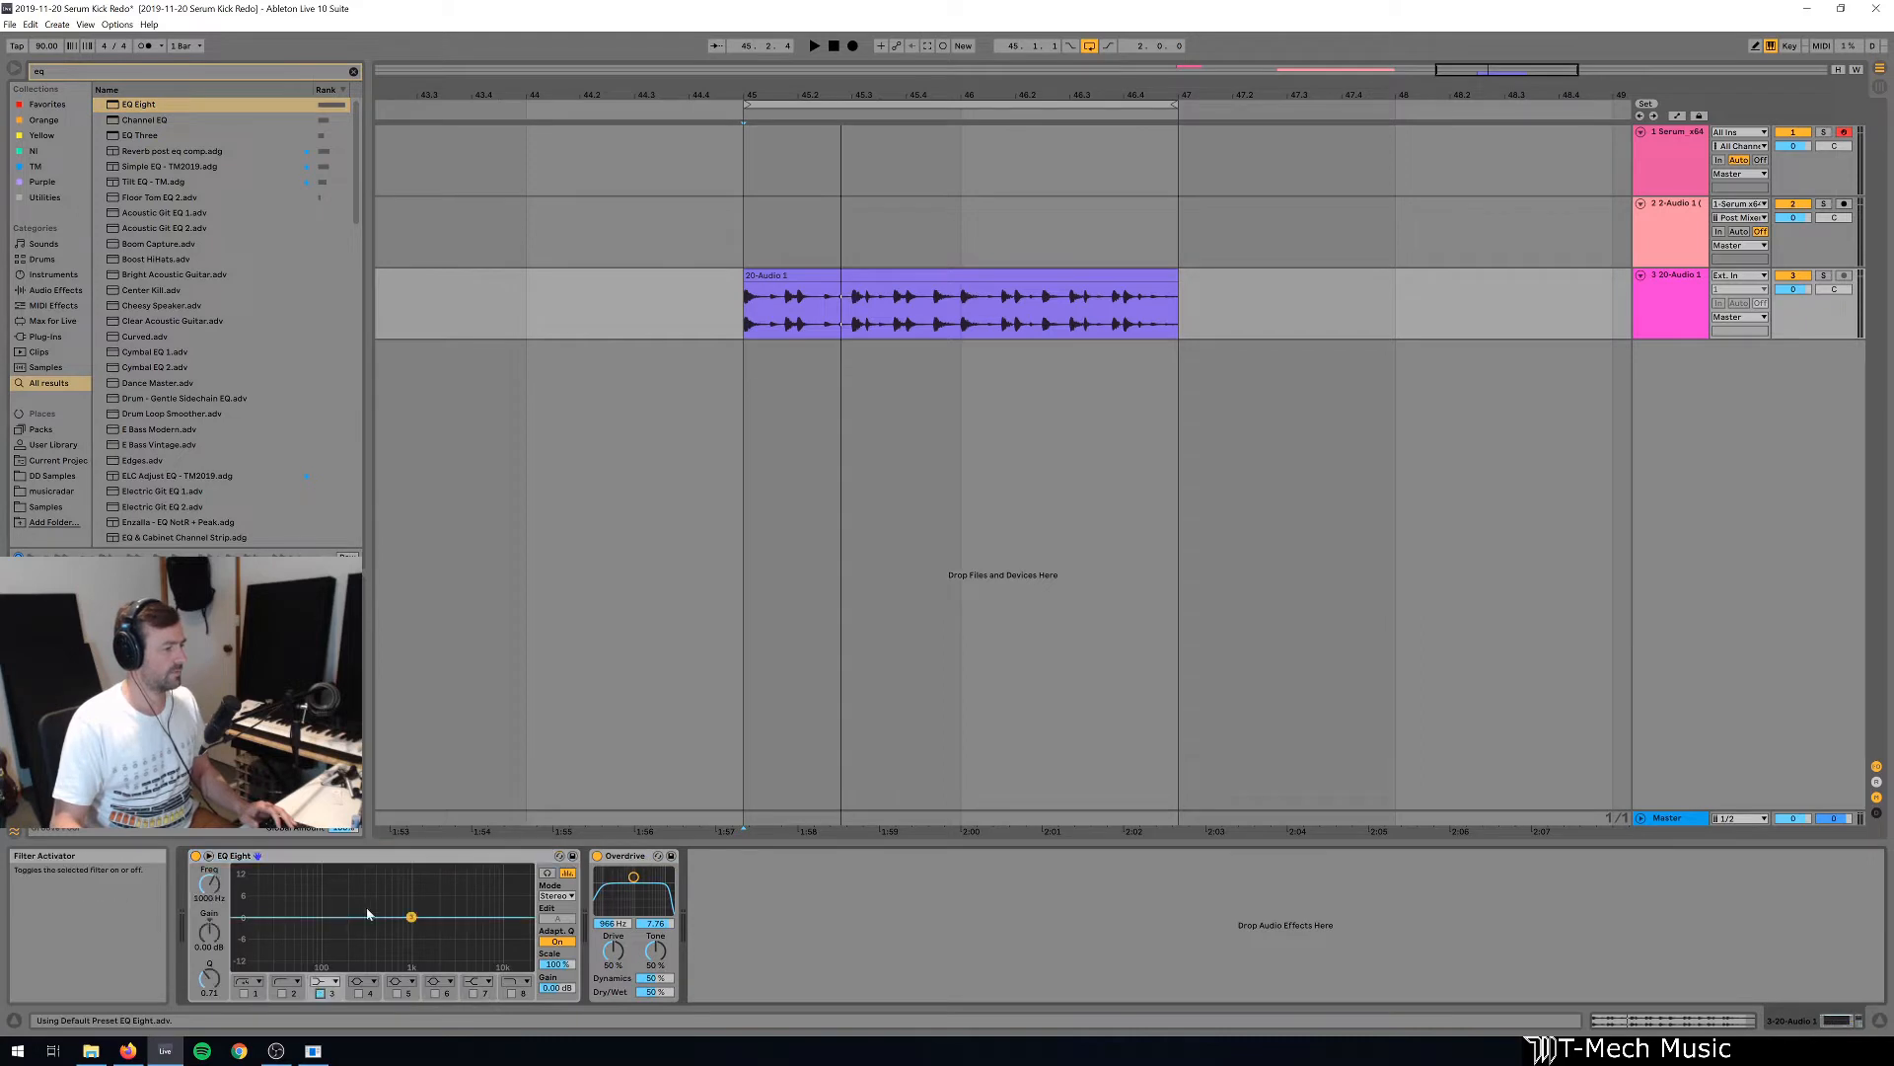
pyautogui.moveTo(414, 916); pyautogui.dragTo(335, 905)
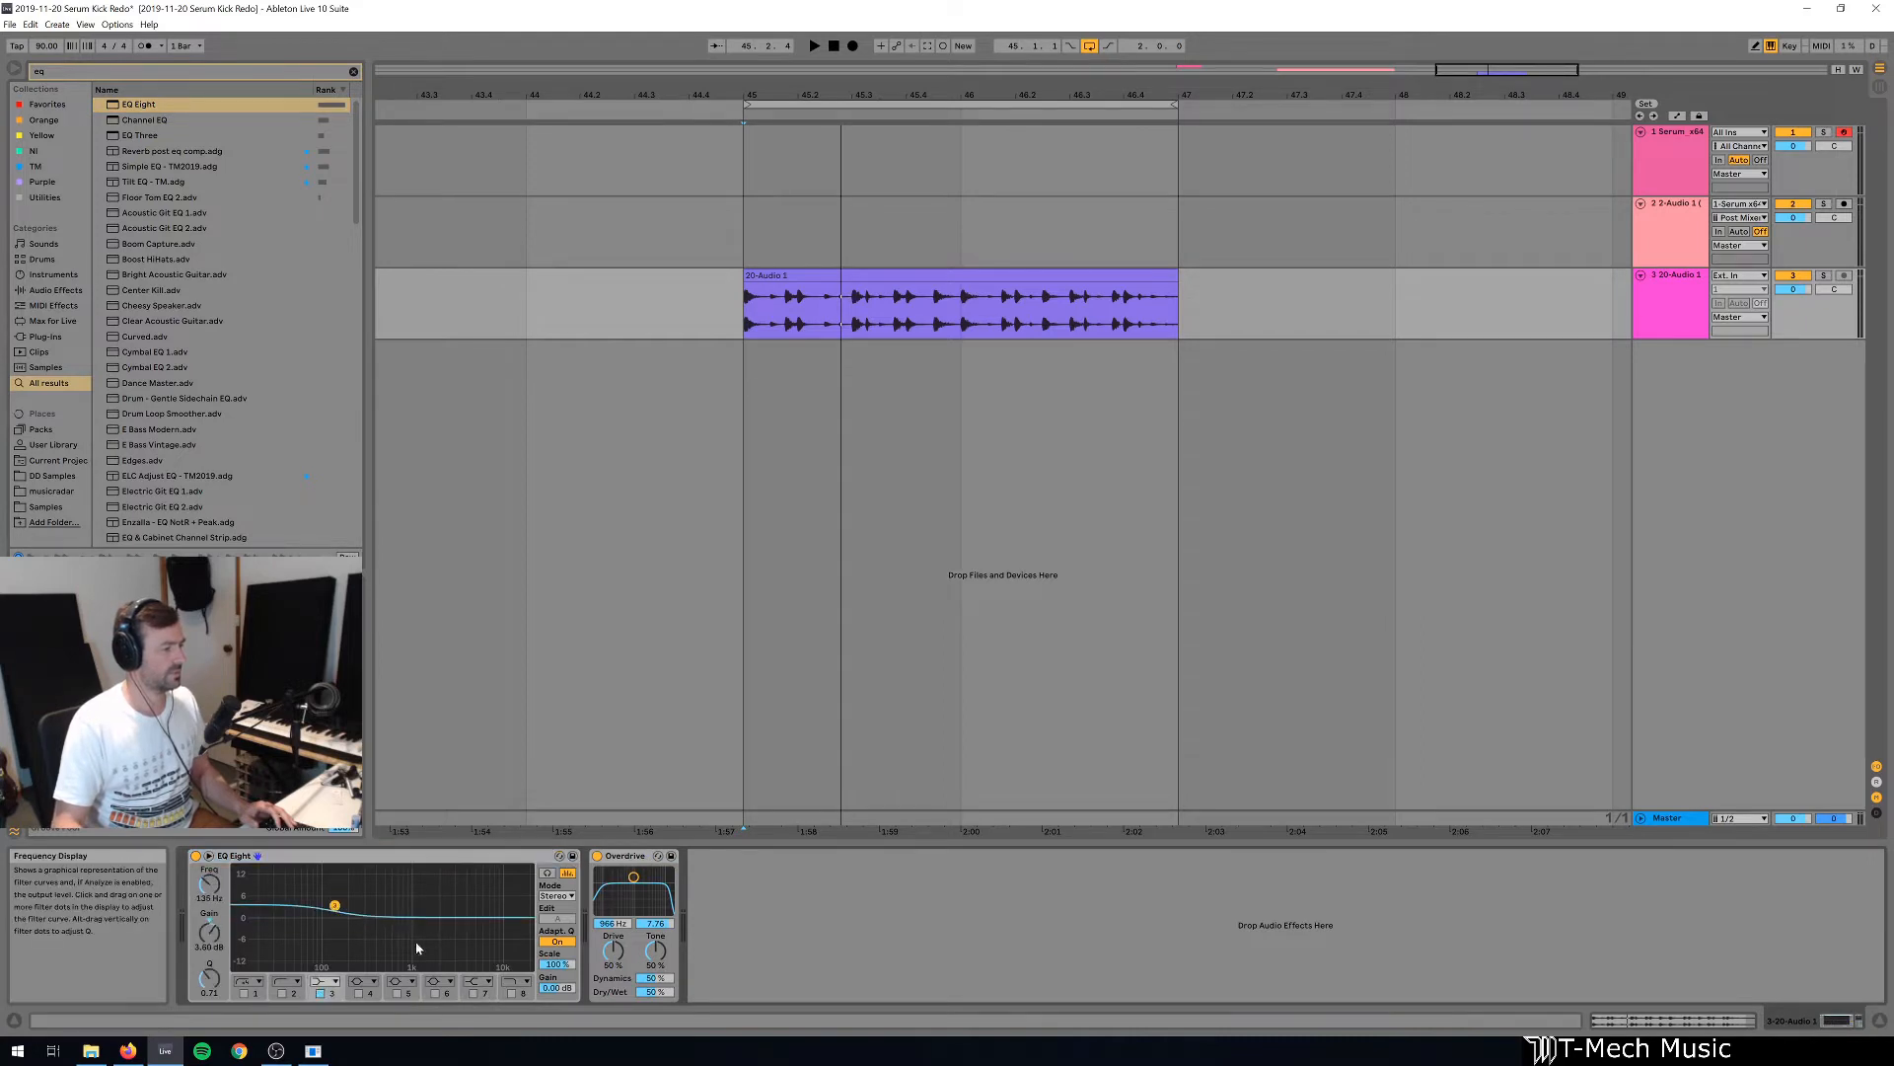
# Enable EQ Eight bands 7 and 5, boosting band 7 about 5.33 dB at 5.74 kHz and band 5 about 8.8 dB near 600 Hz.
pyautogui.click(473, 992)
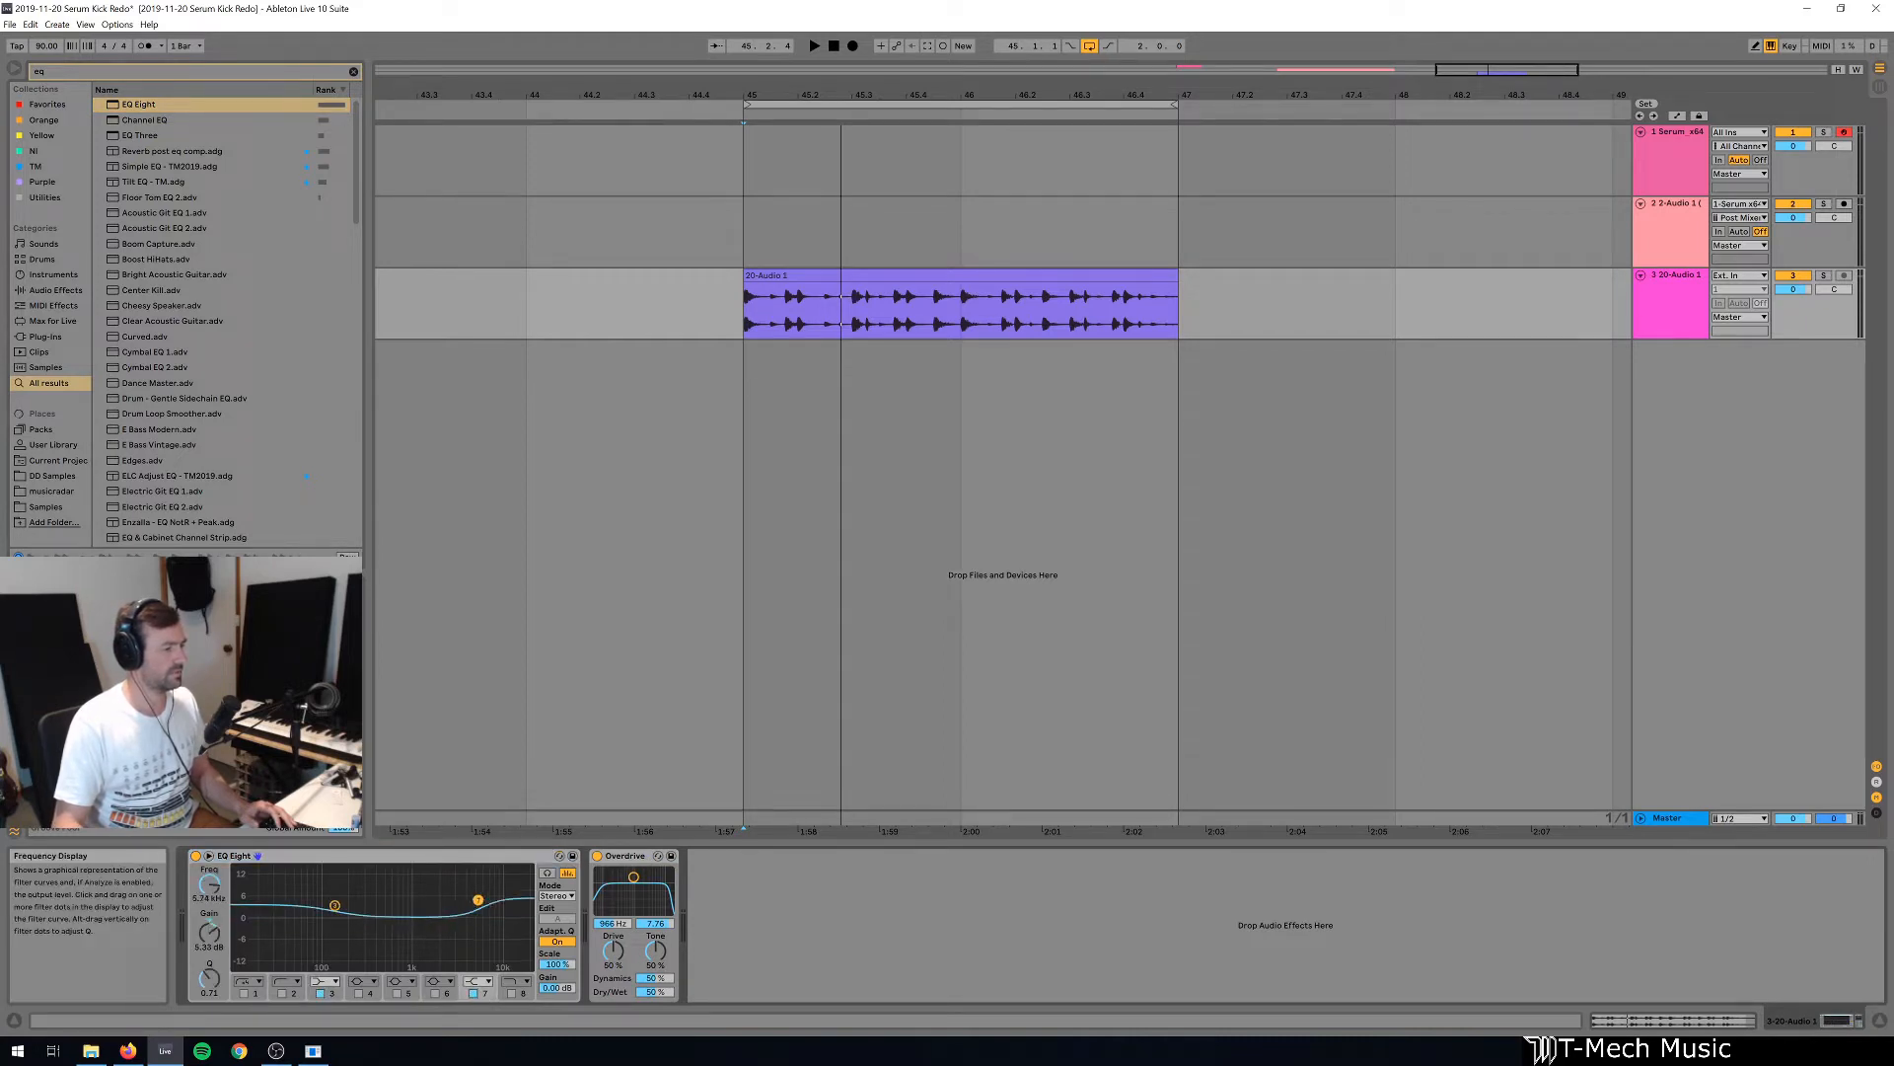
pyautogui.click(397, 993)
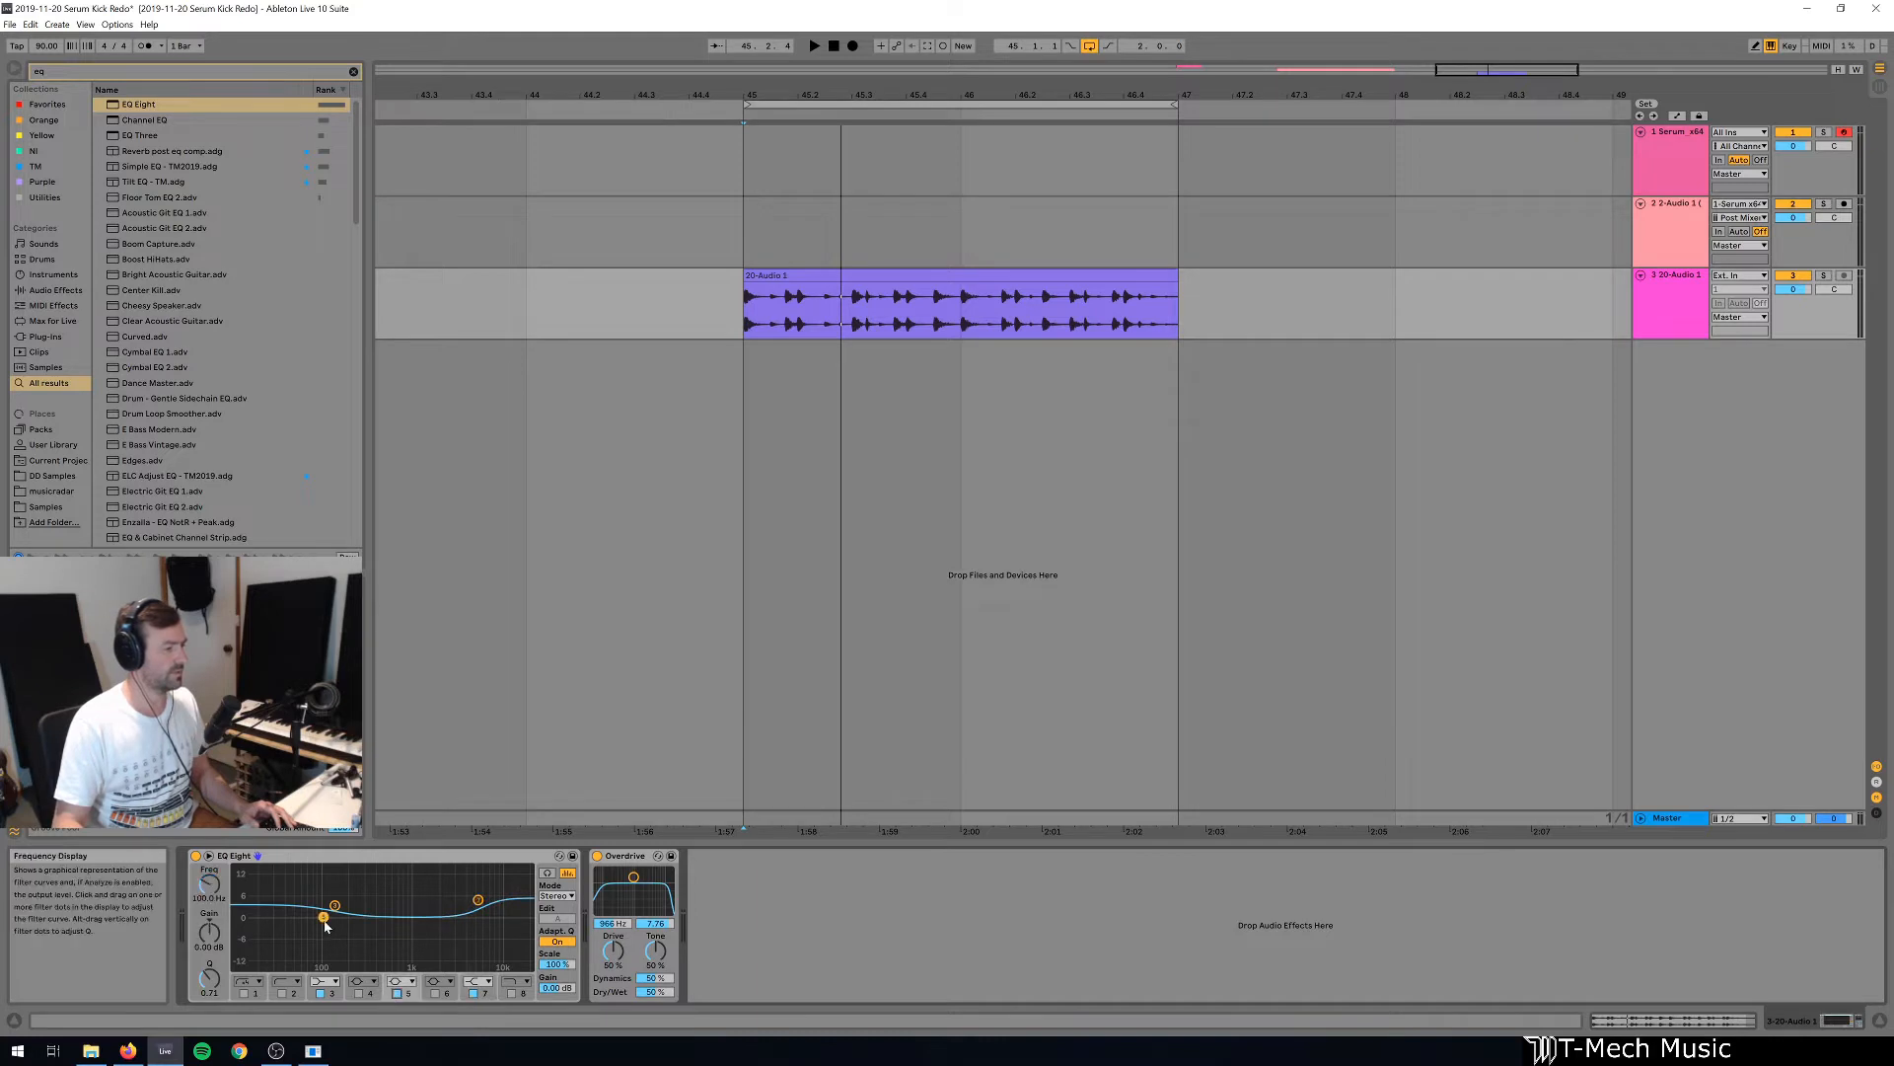
pyautogui.moveTo(323, 917); pyautogui.dragTo(393, 883)
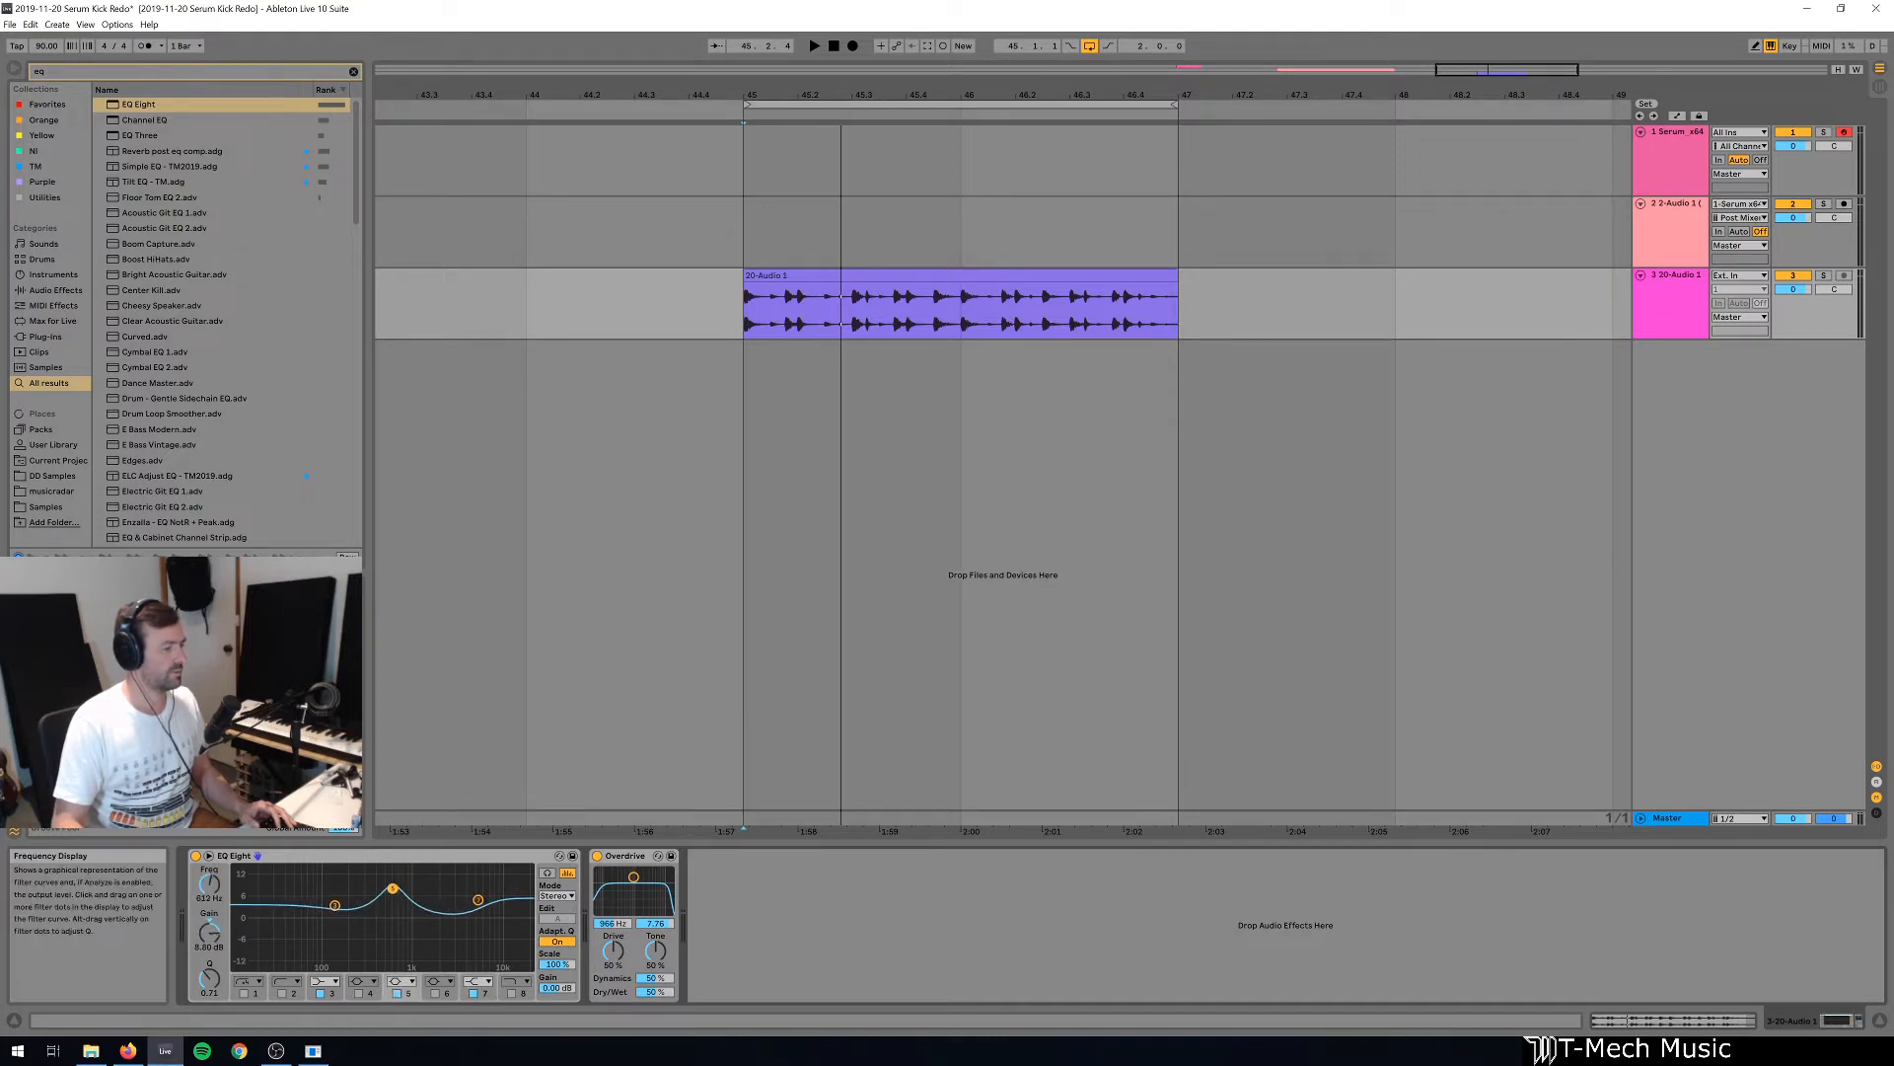
# Group the EQ Eight into an Audio Effect Rack and display its macro controls with the chain list hidden.
pyautogui.click(409, 859)
pyautogui.hotkey('ctrl', 'g')
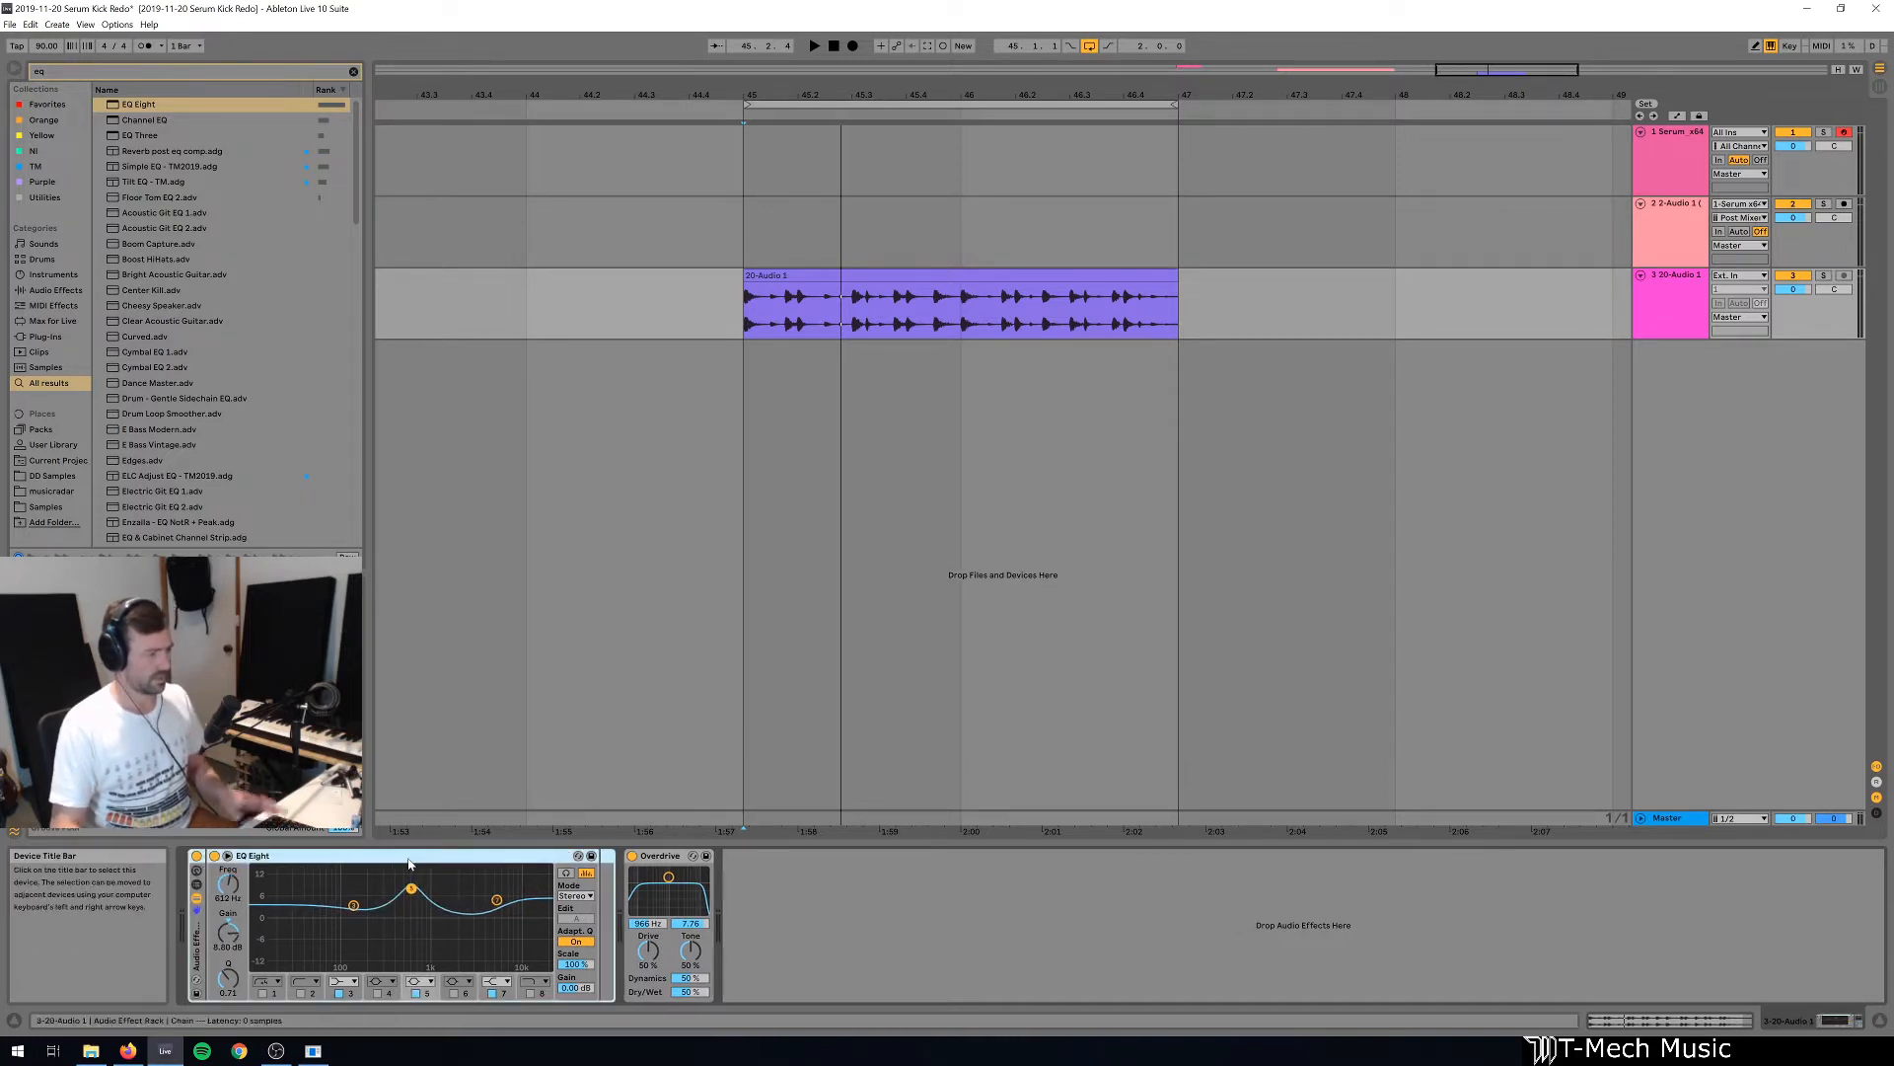
pyautogui.click(198, 884)
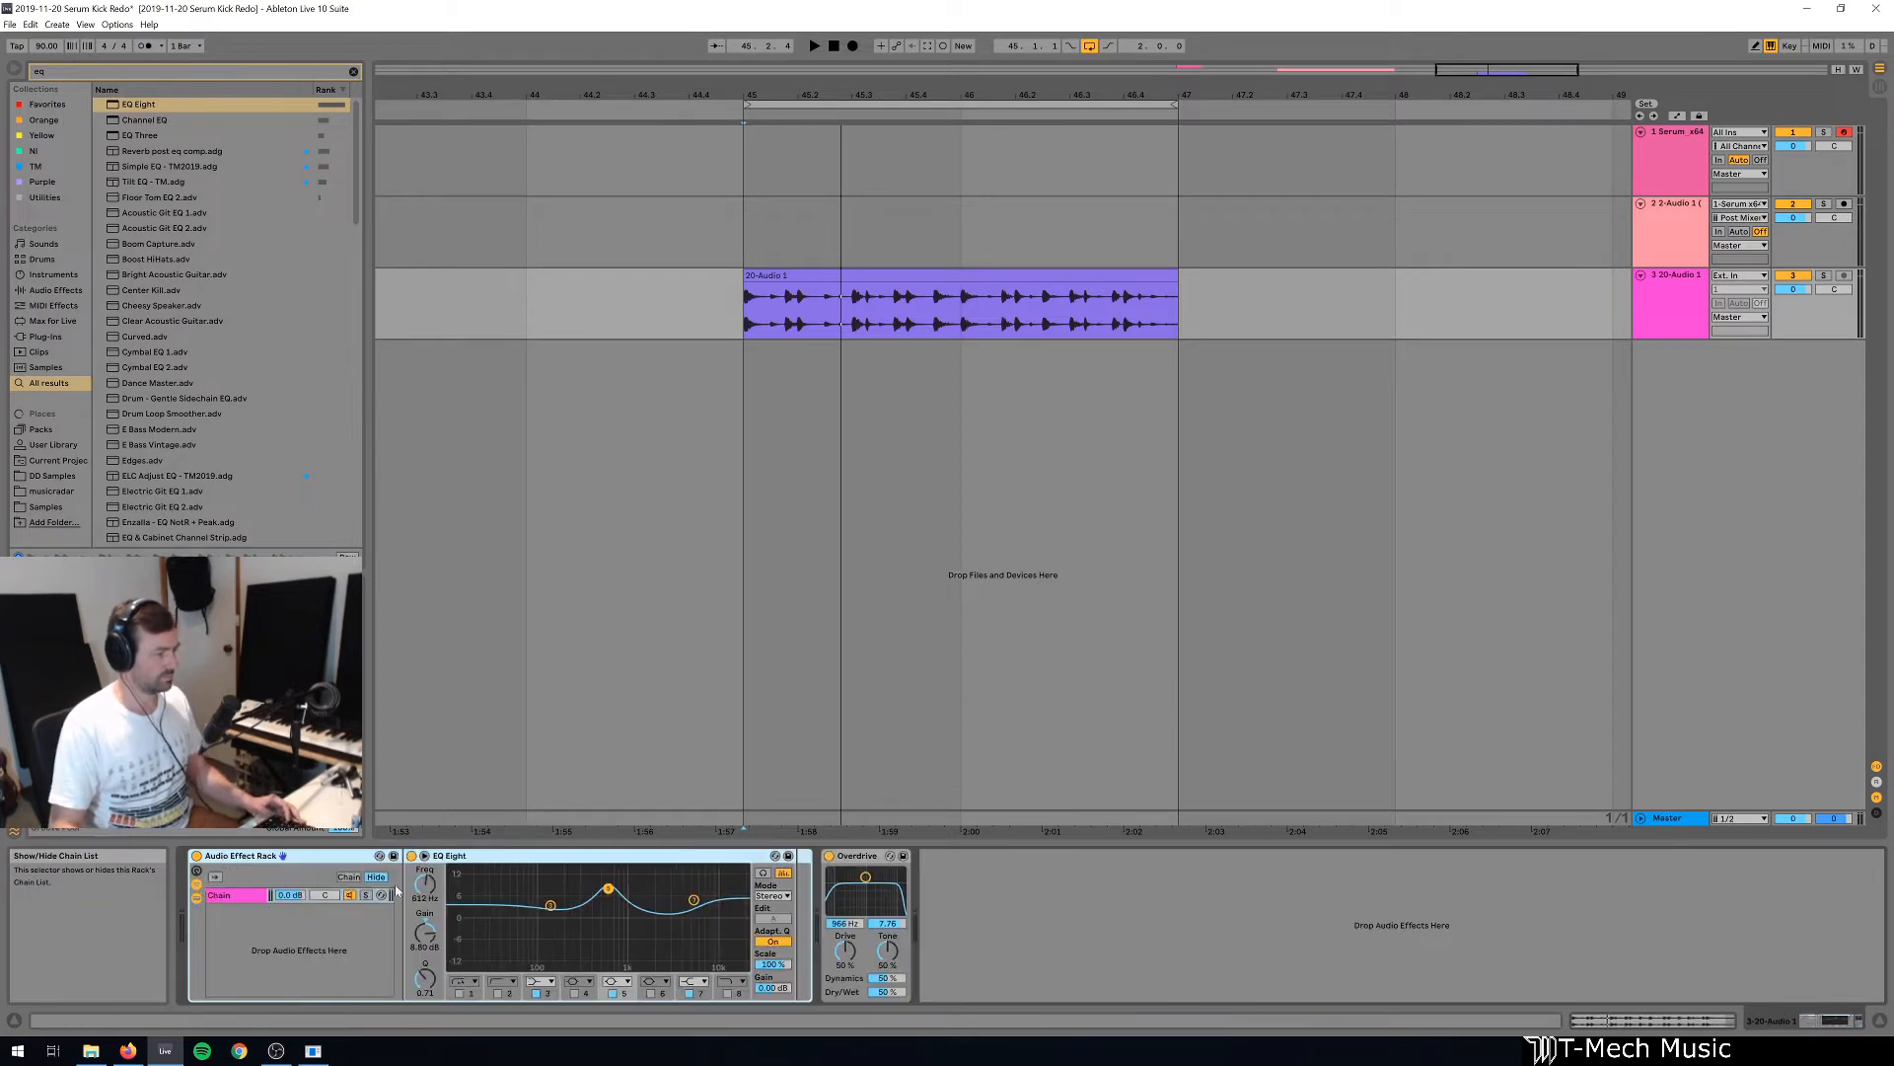
pyautogui.click(195, 882)
pyautogui.click(196, 871)
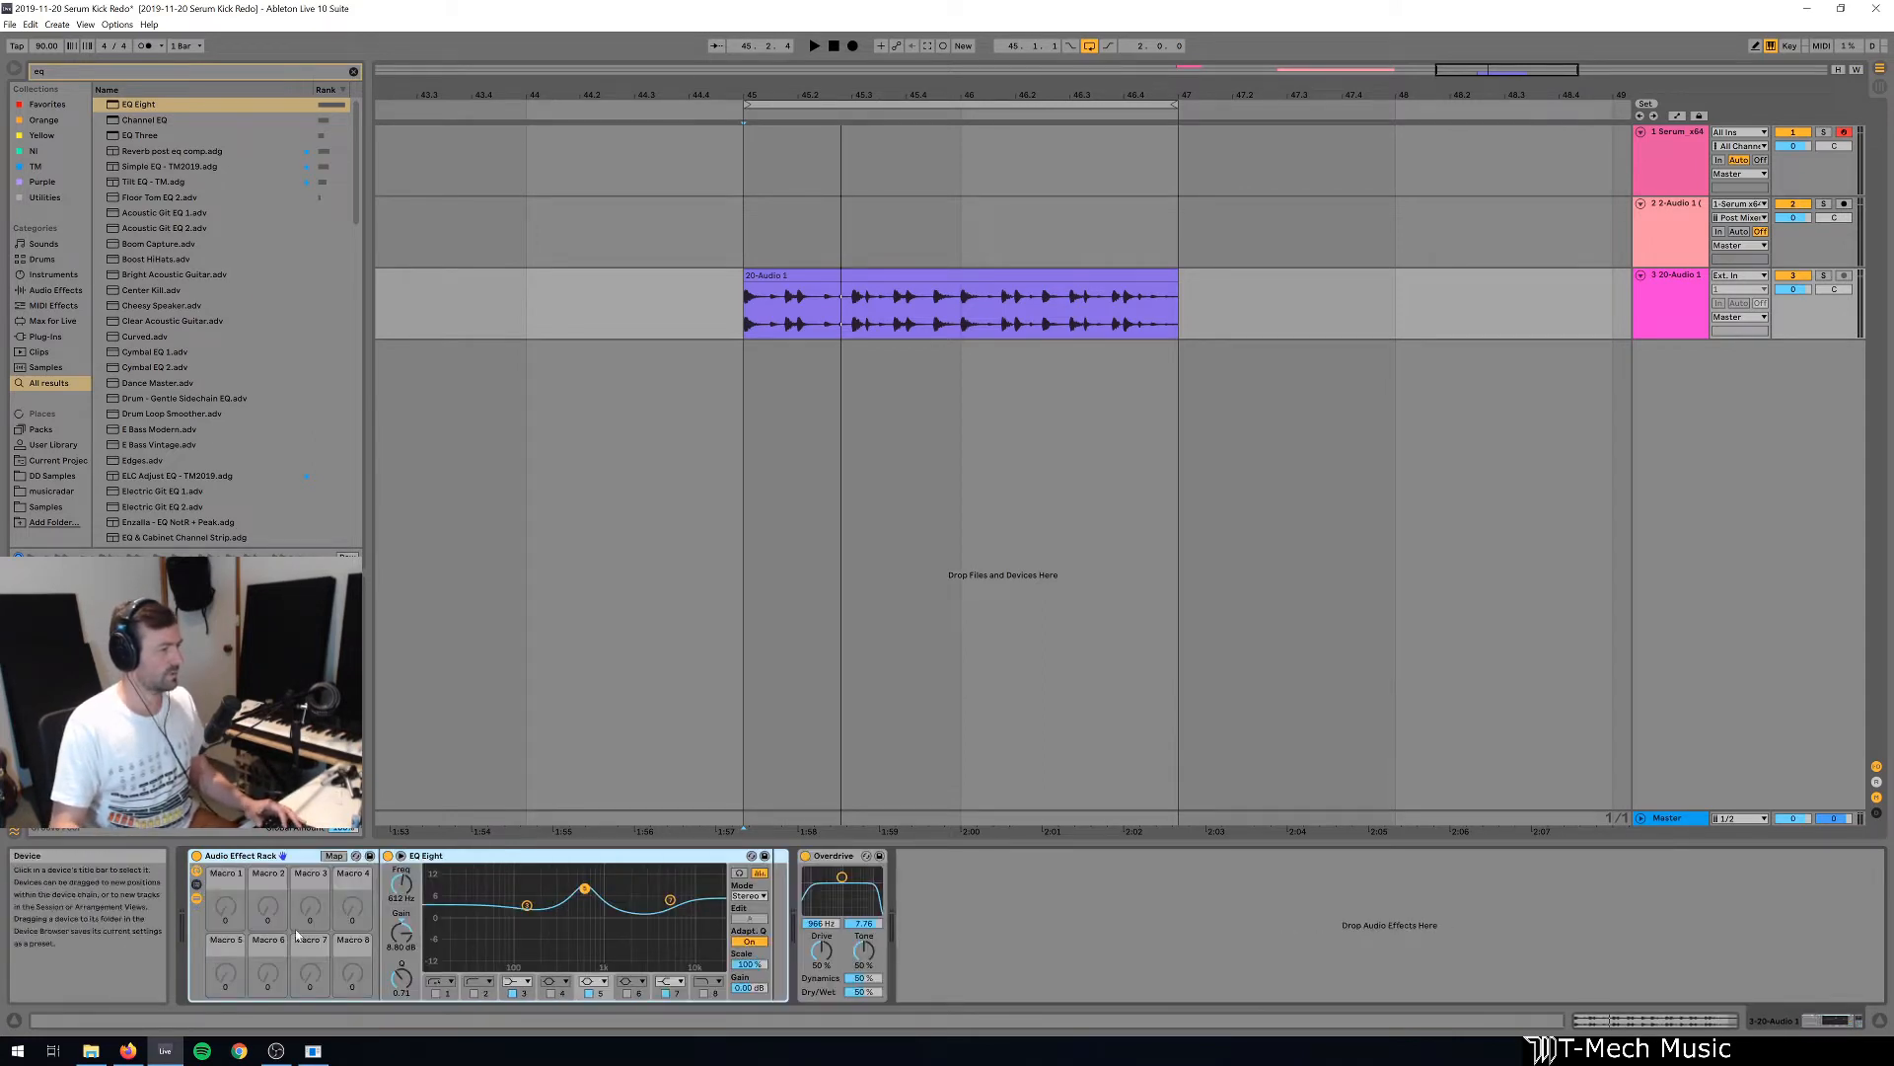
# Map EQ Eight band 3's frequency to Macro 1 and its gain to Macro 5.
pyautogui.click(522, 994)
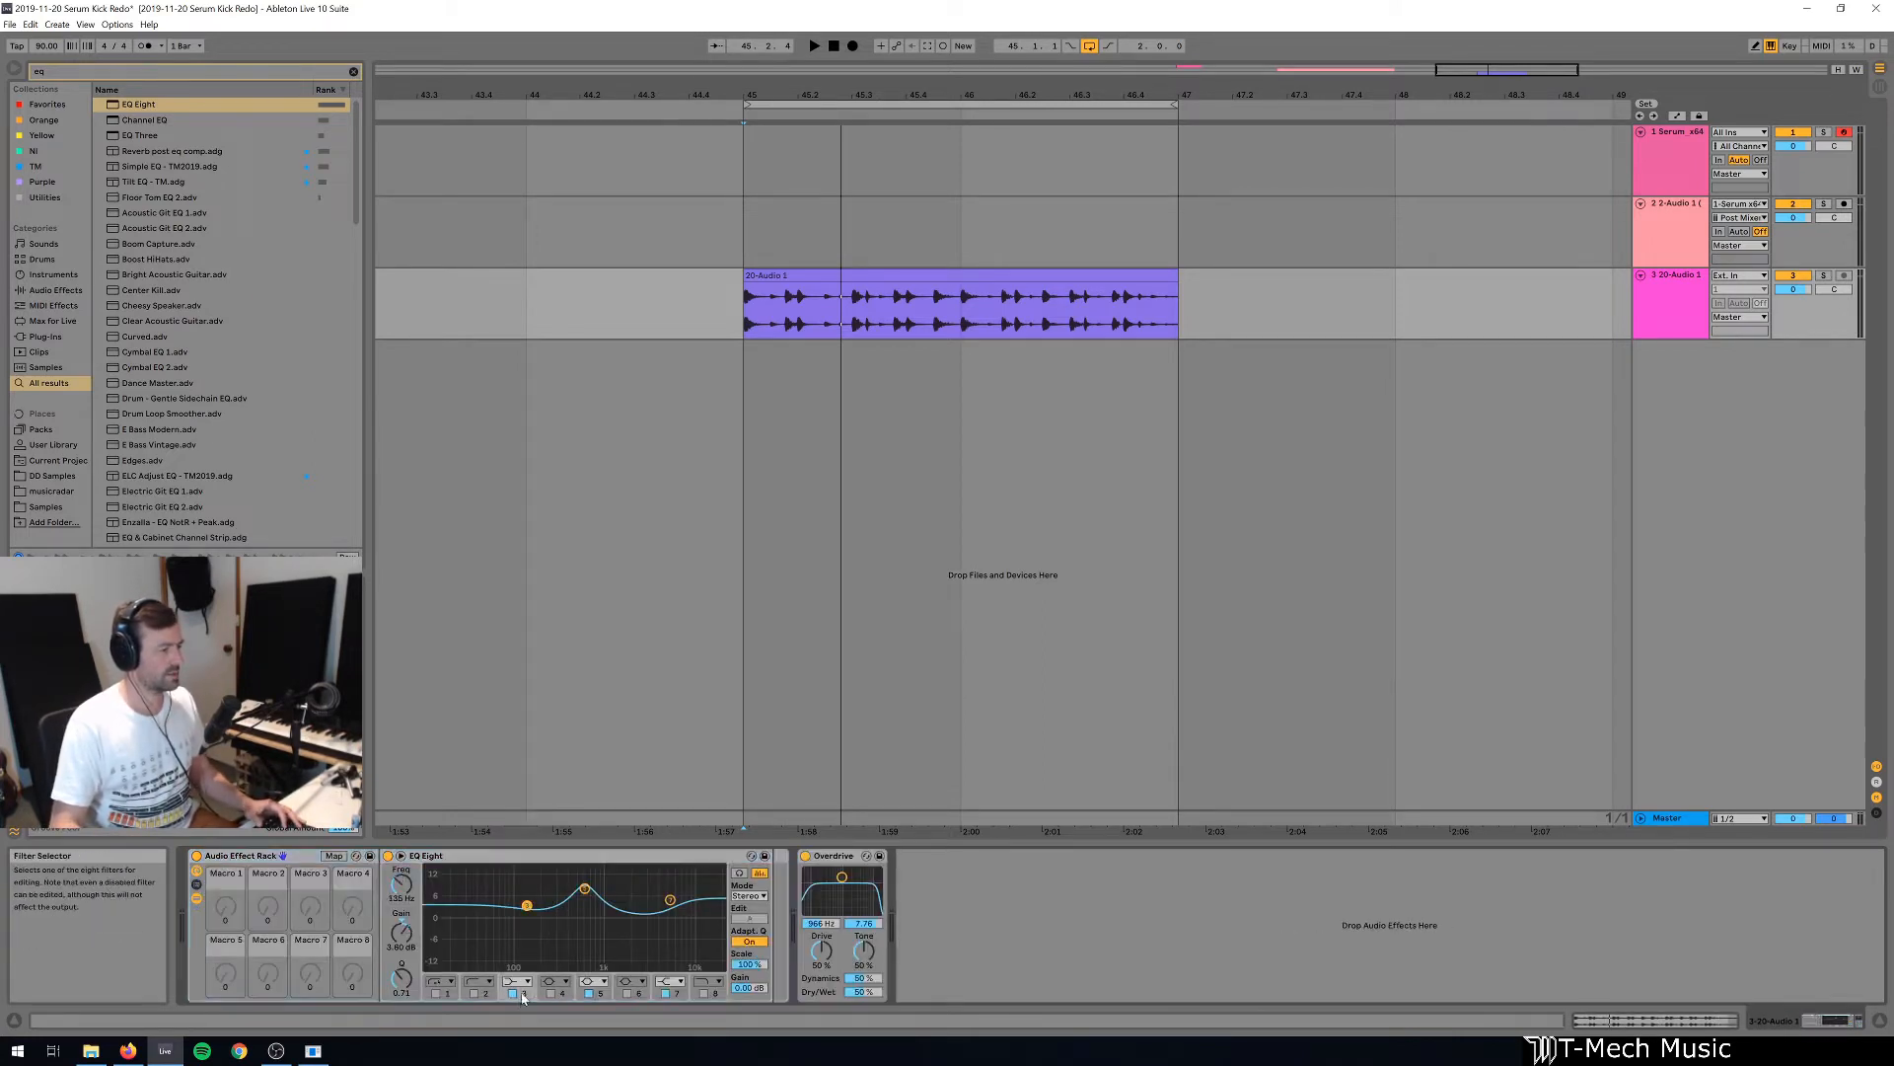
pyautogui.rightClick(401, 896)
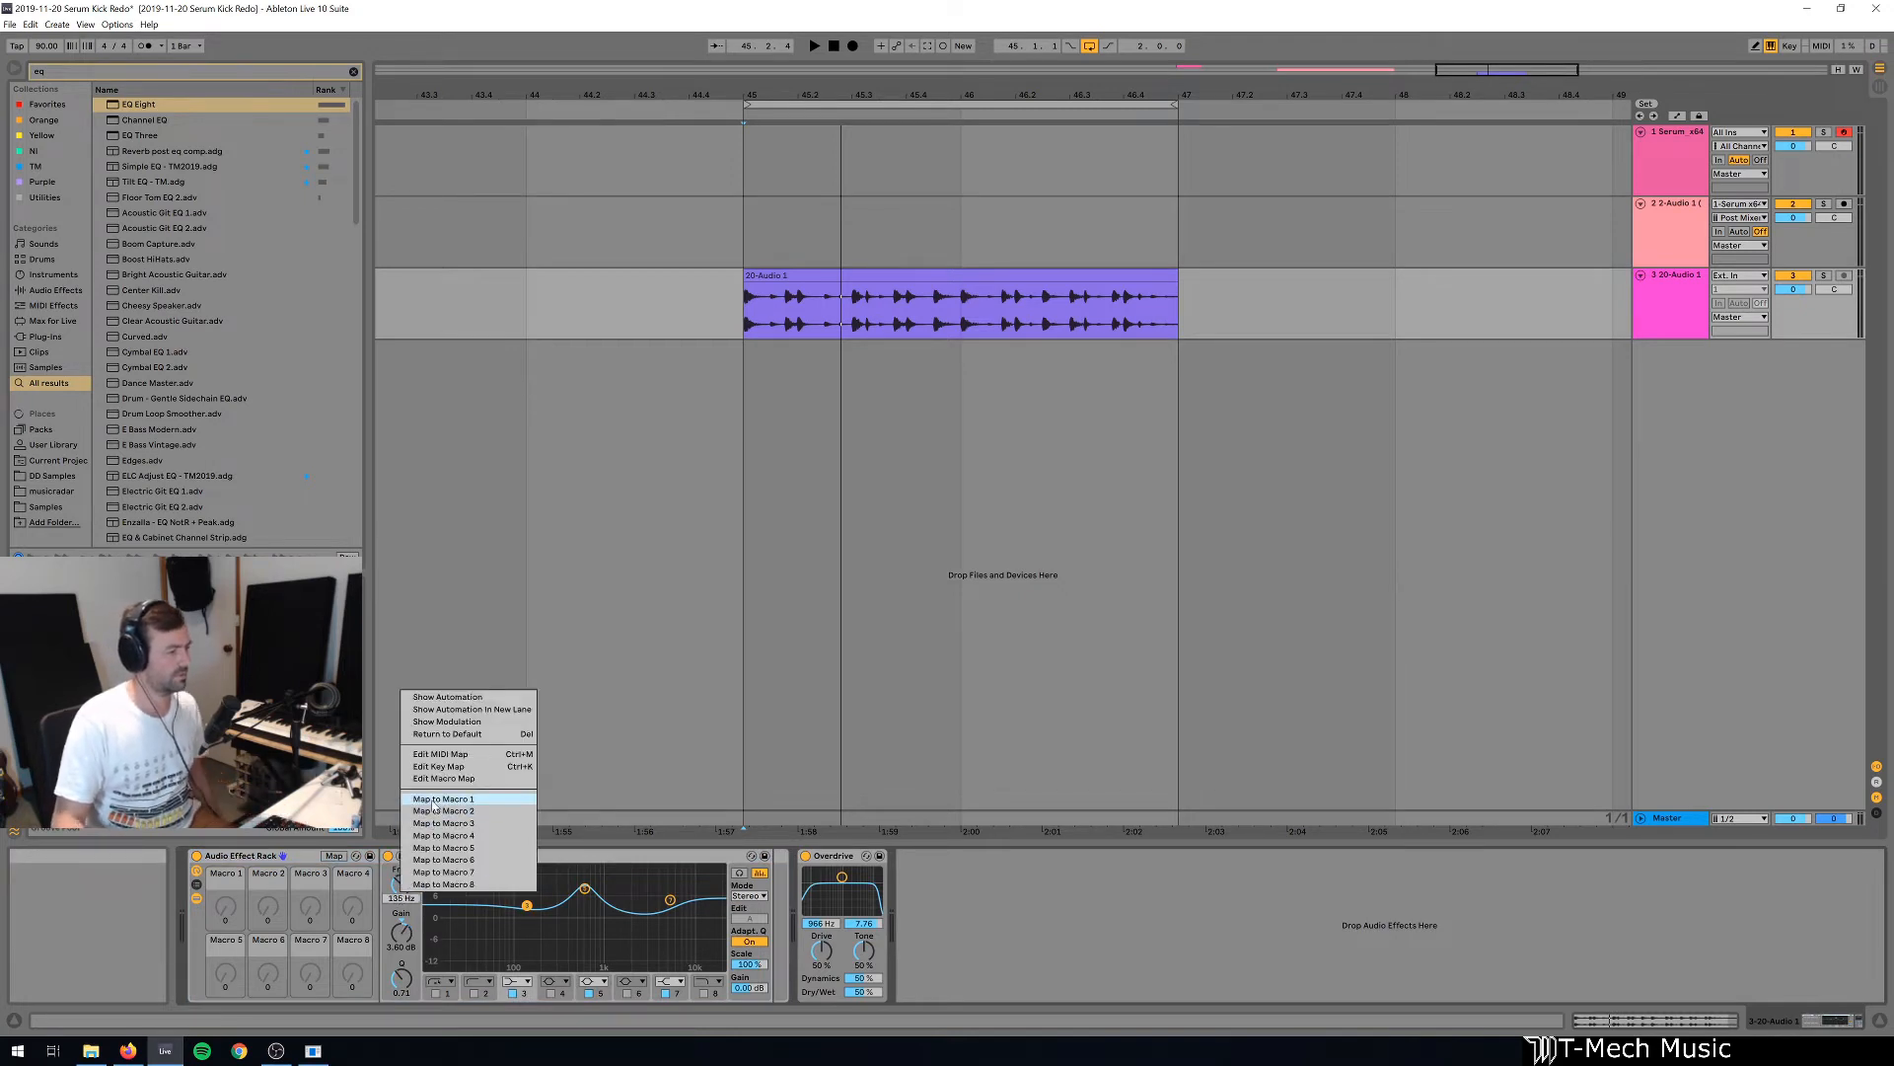
pyautogui.click(433, 800)
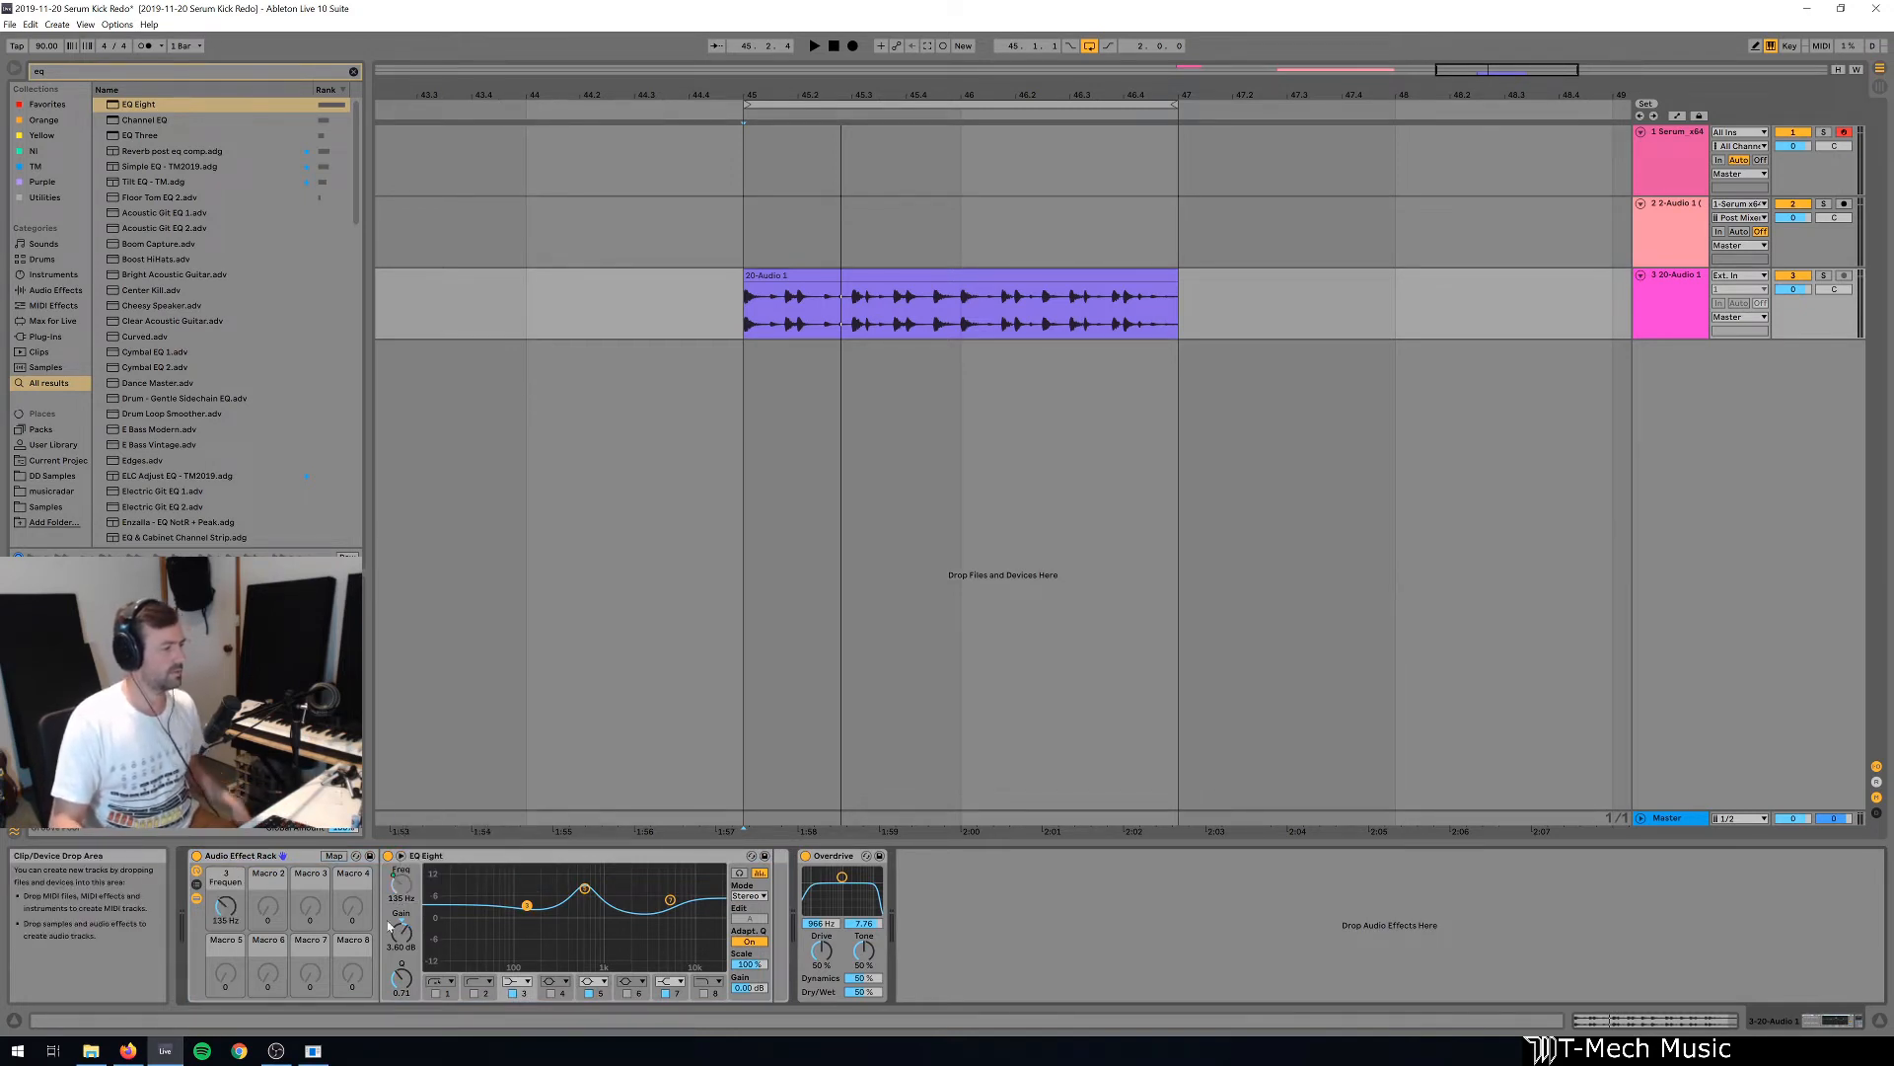
pyautogui.rightClick(403, 937)
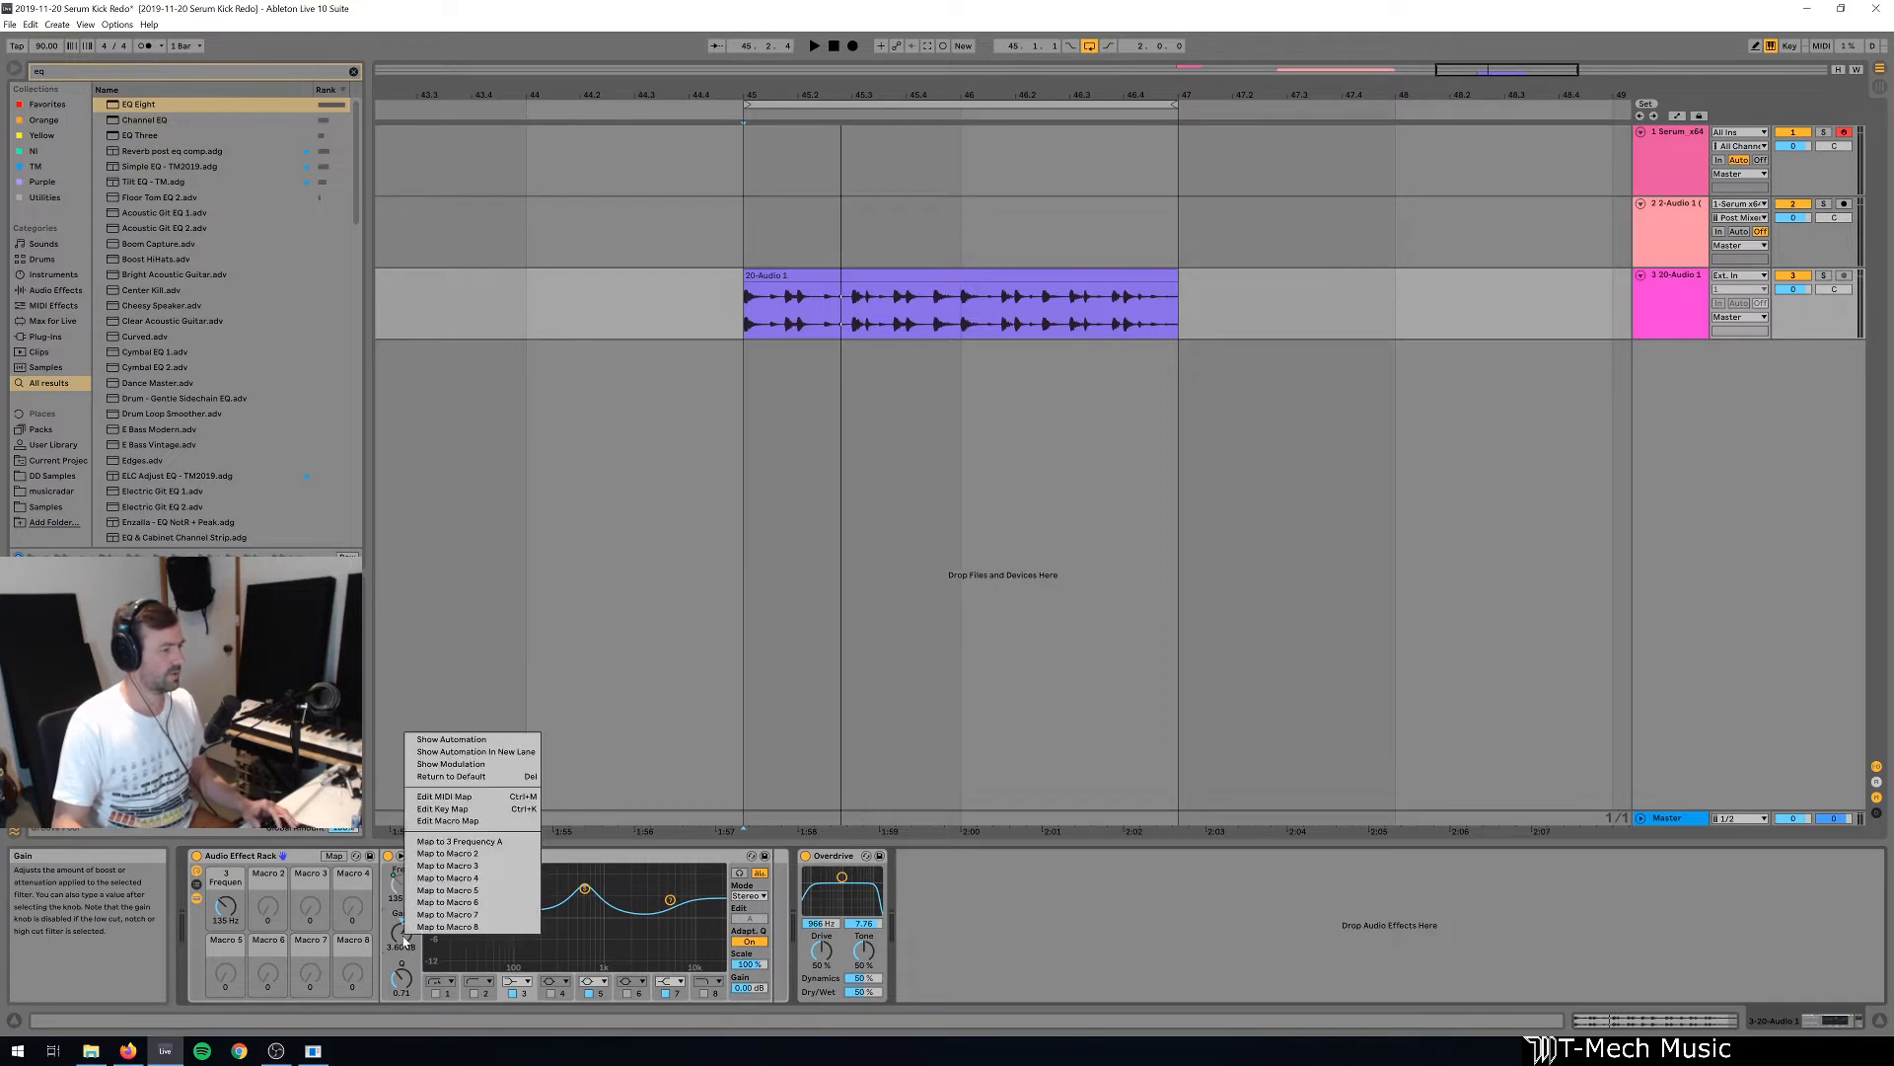
pyautogui.click(461, 891)
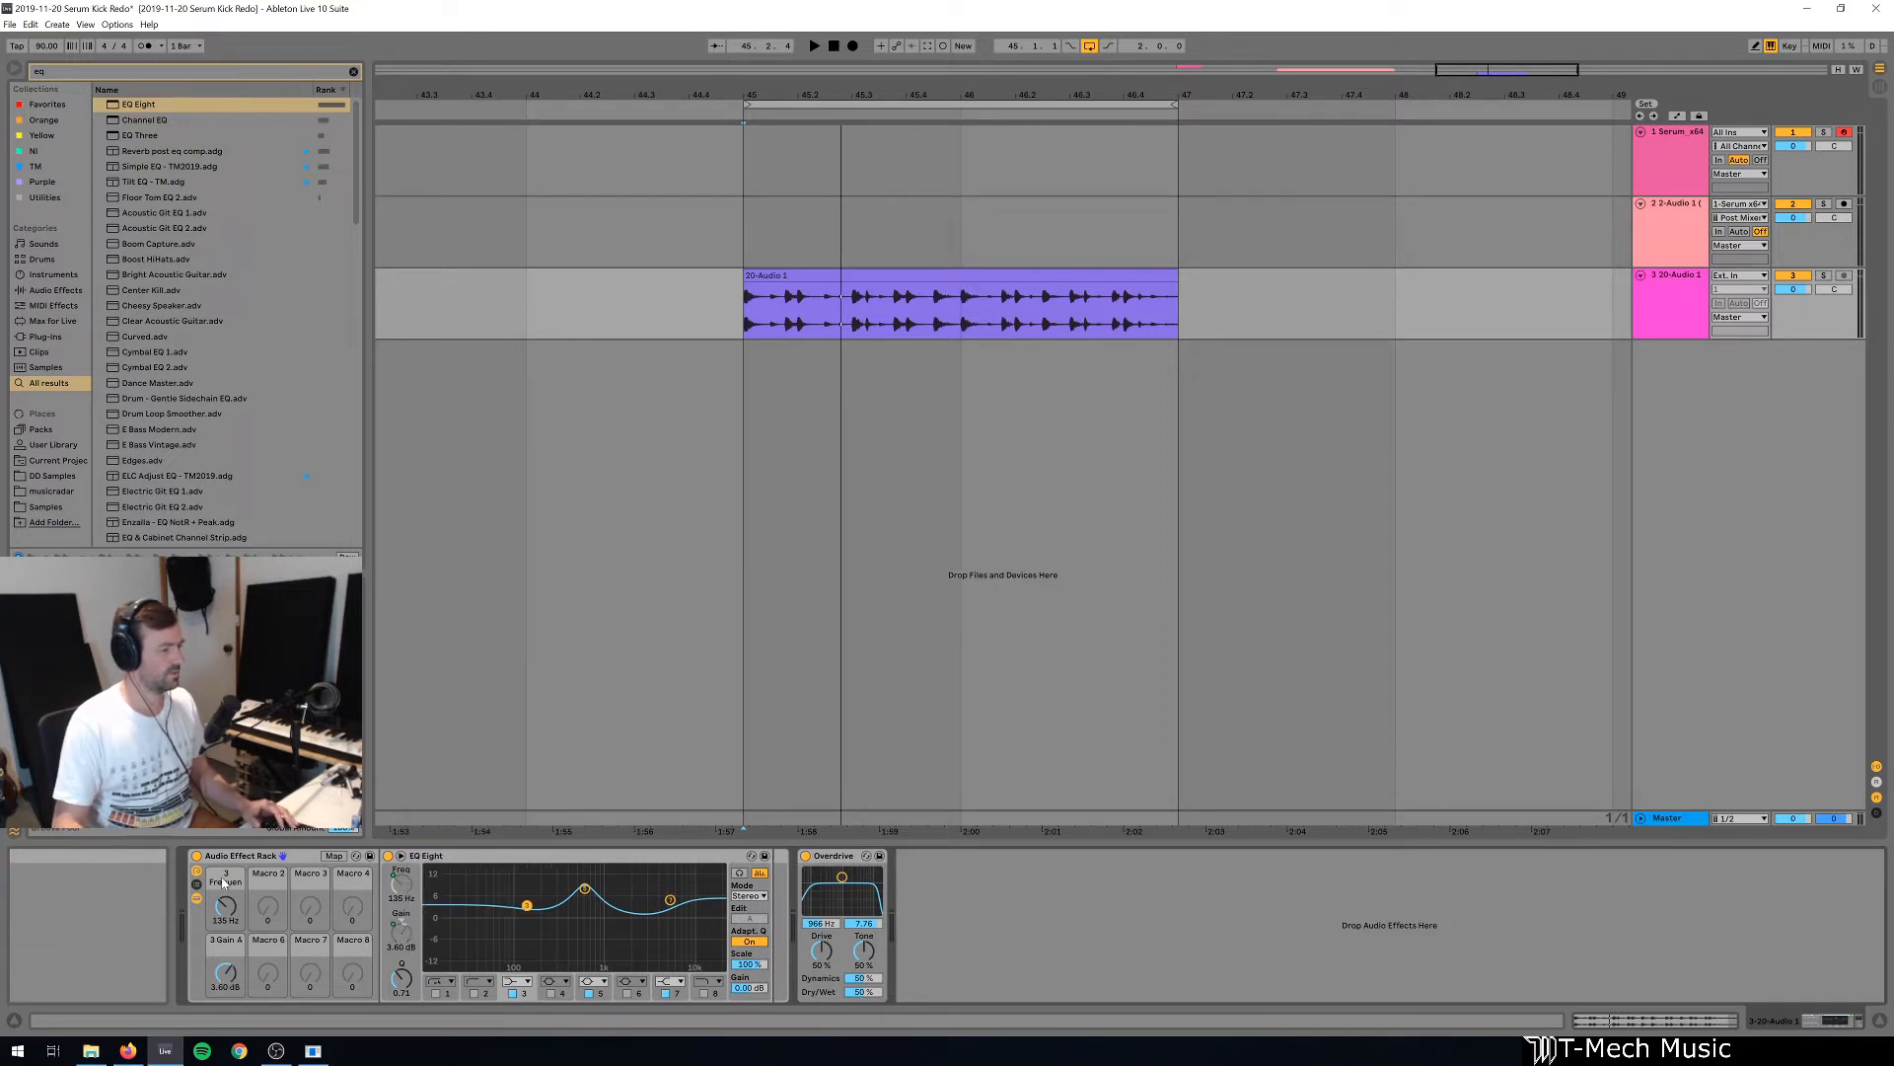
# Rename the macro for band 3's frequency "Lo Freq" and the one for its gain "Low Gain".
pyautogui.click(223, 878)
pyautogui.write('Lo Fre')
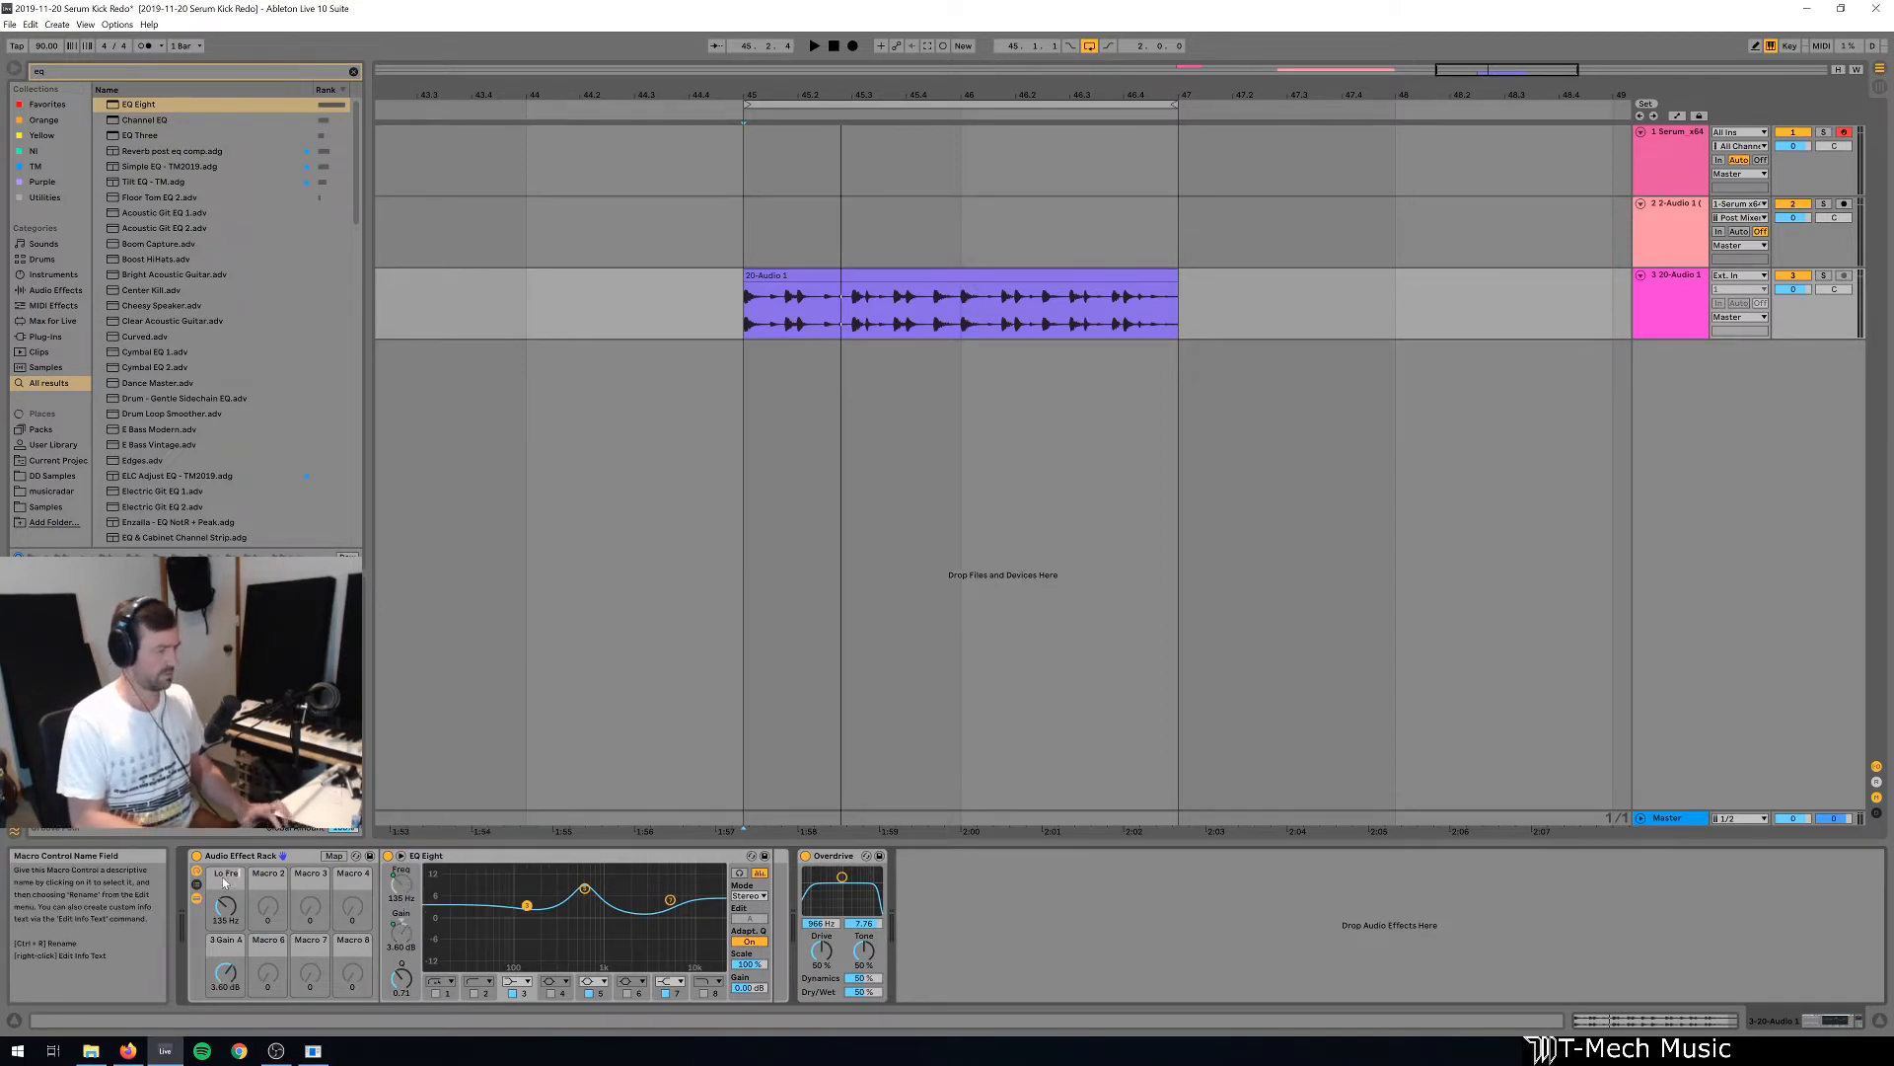
pyautogui.write('q')
pyautogui.press('Return')
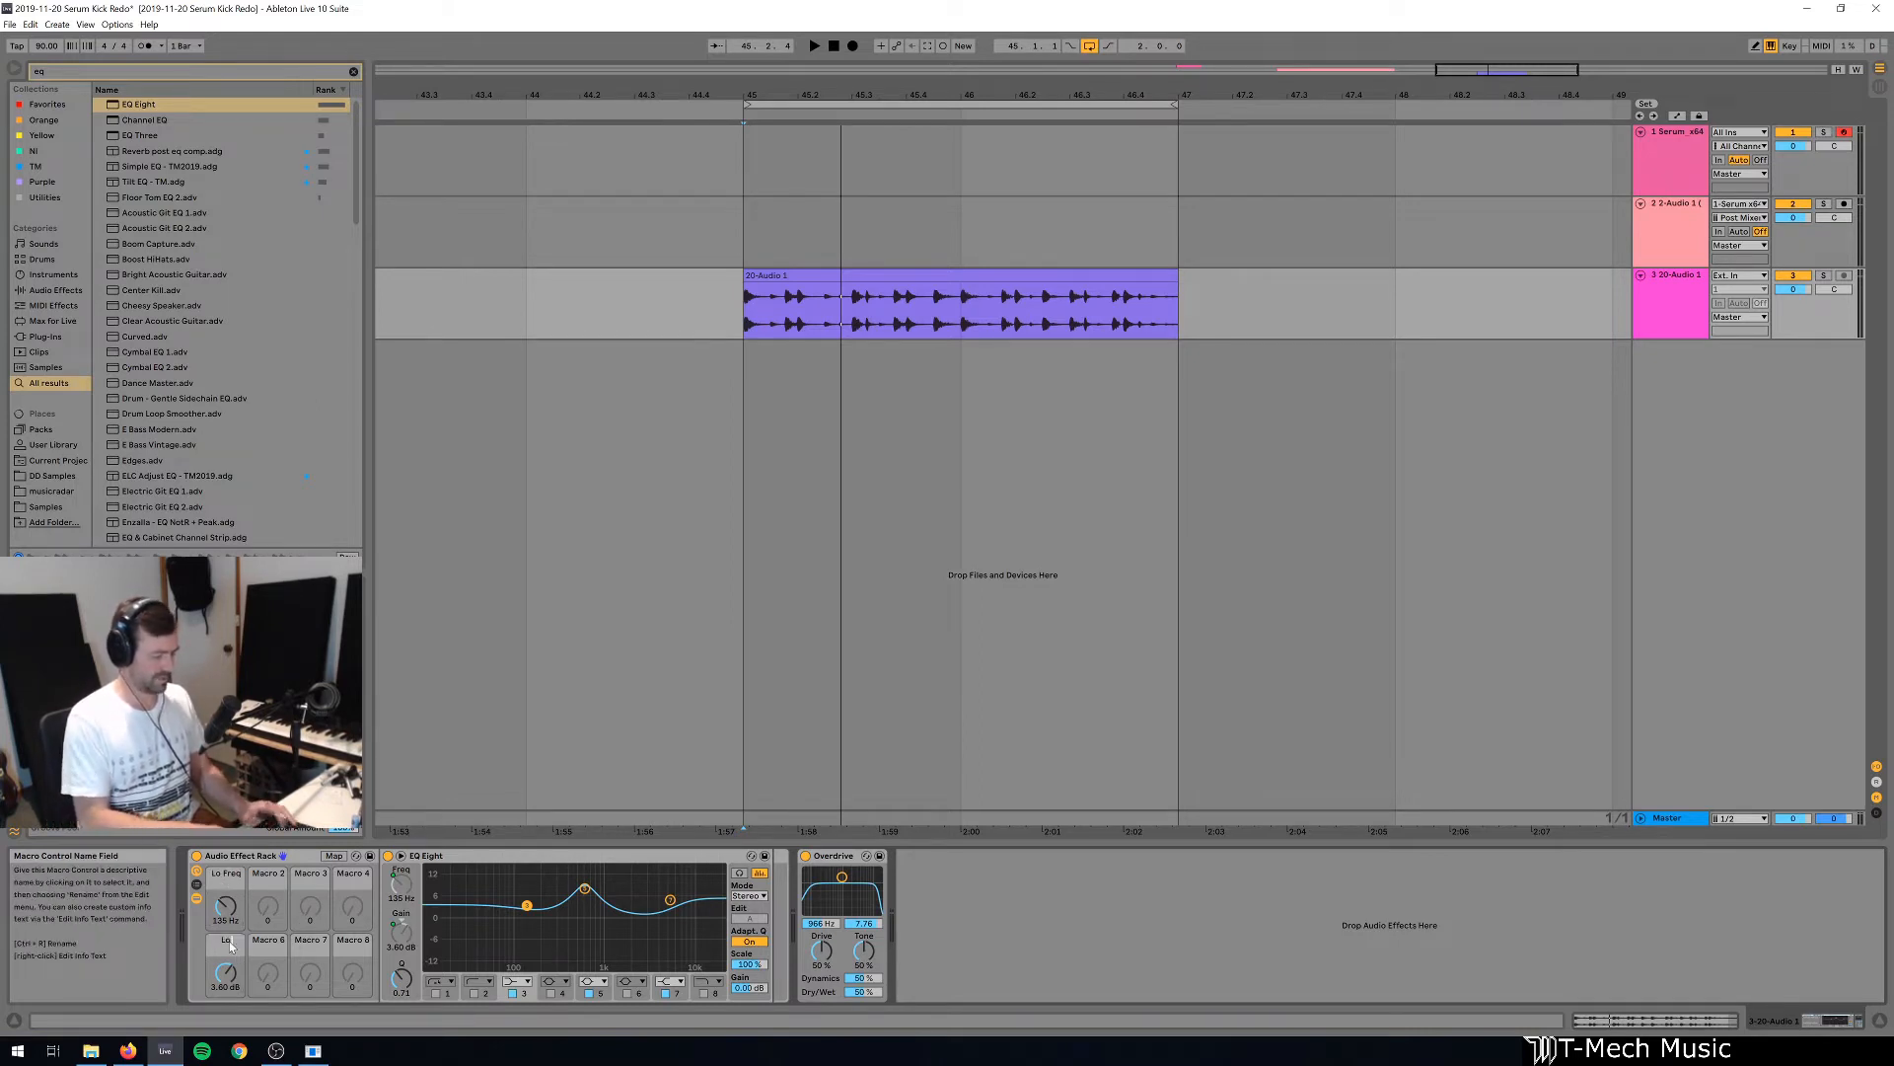
pyautogui.click(232, 945)
pyautogui.write('Low Gain')
pyautogui.press('Return')
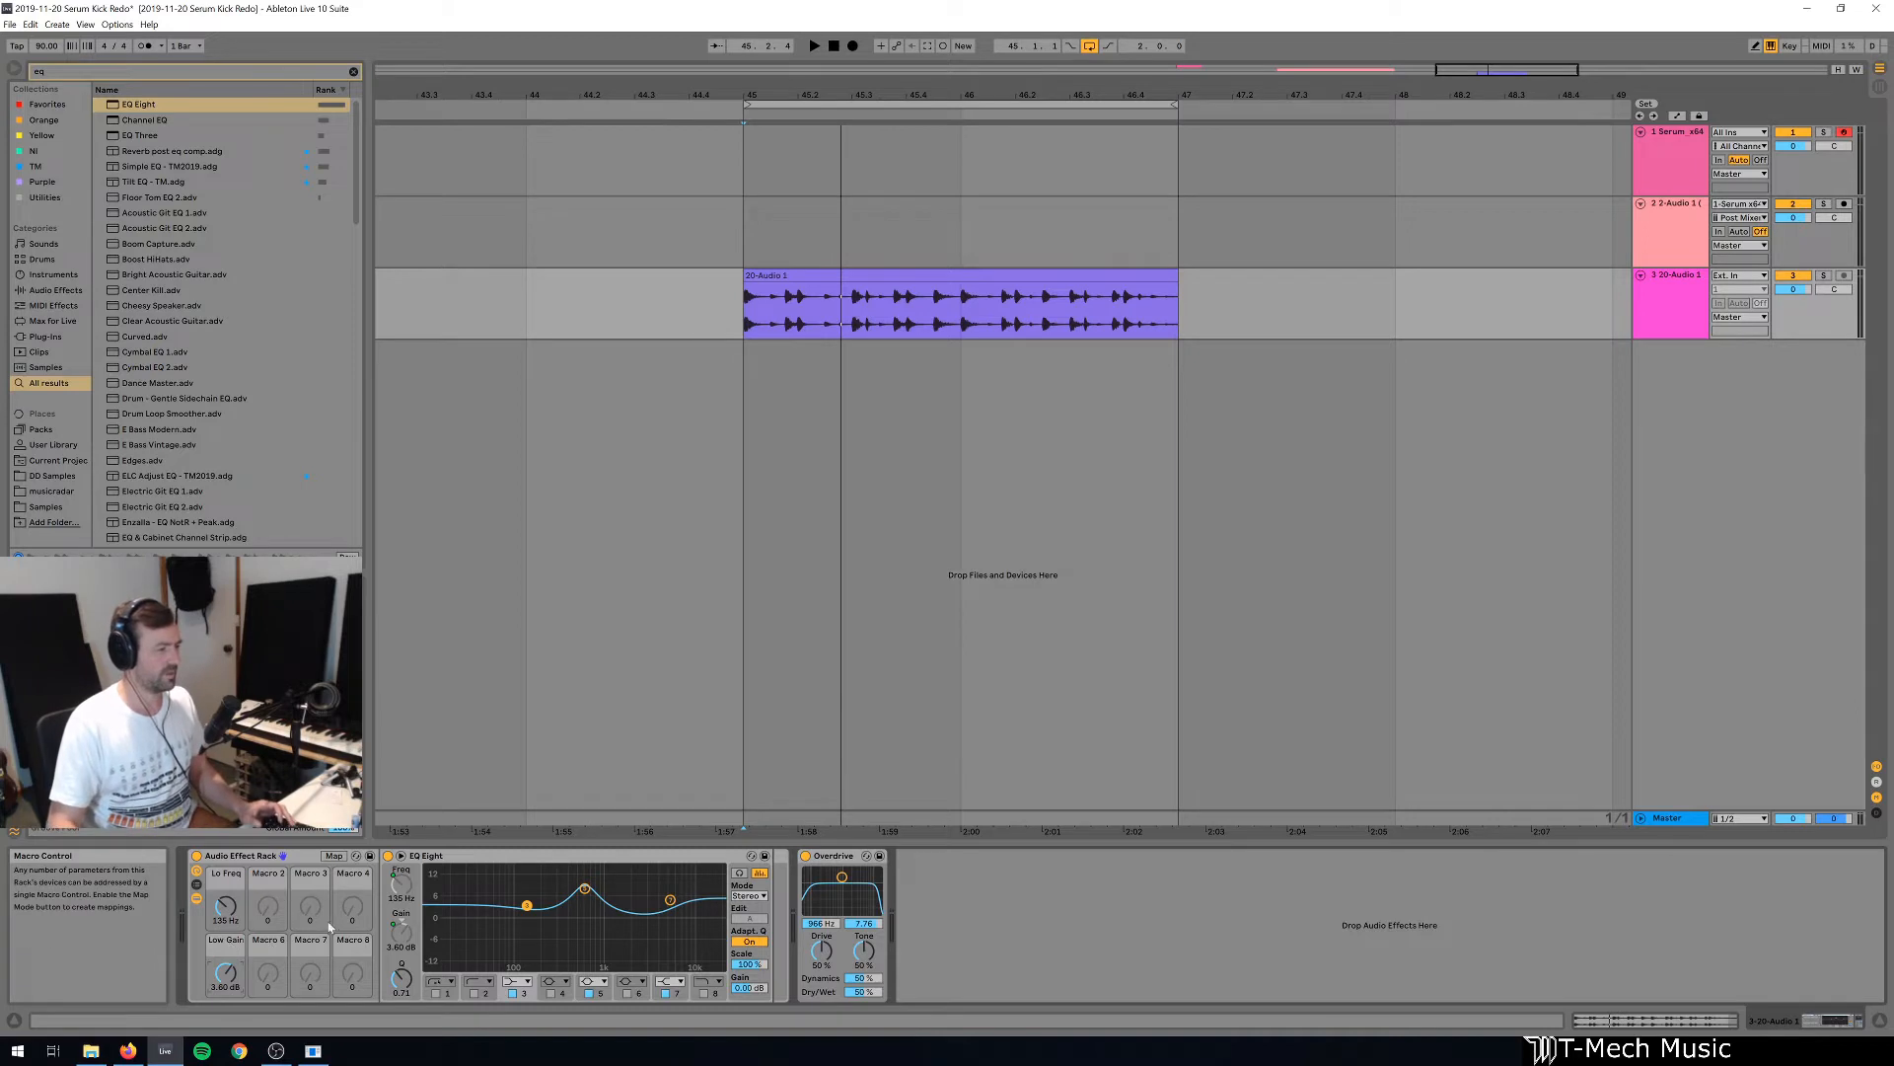
# Map EQ Eight band 7's frequency to Macro 2 and rename that macro "Hi Freq".
pyautogui.click(669, 900)
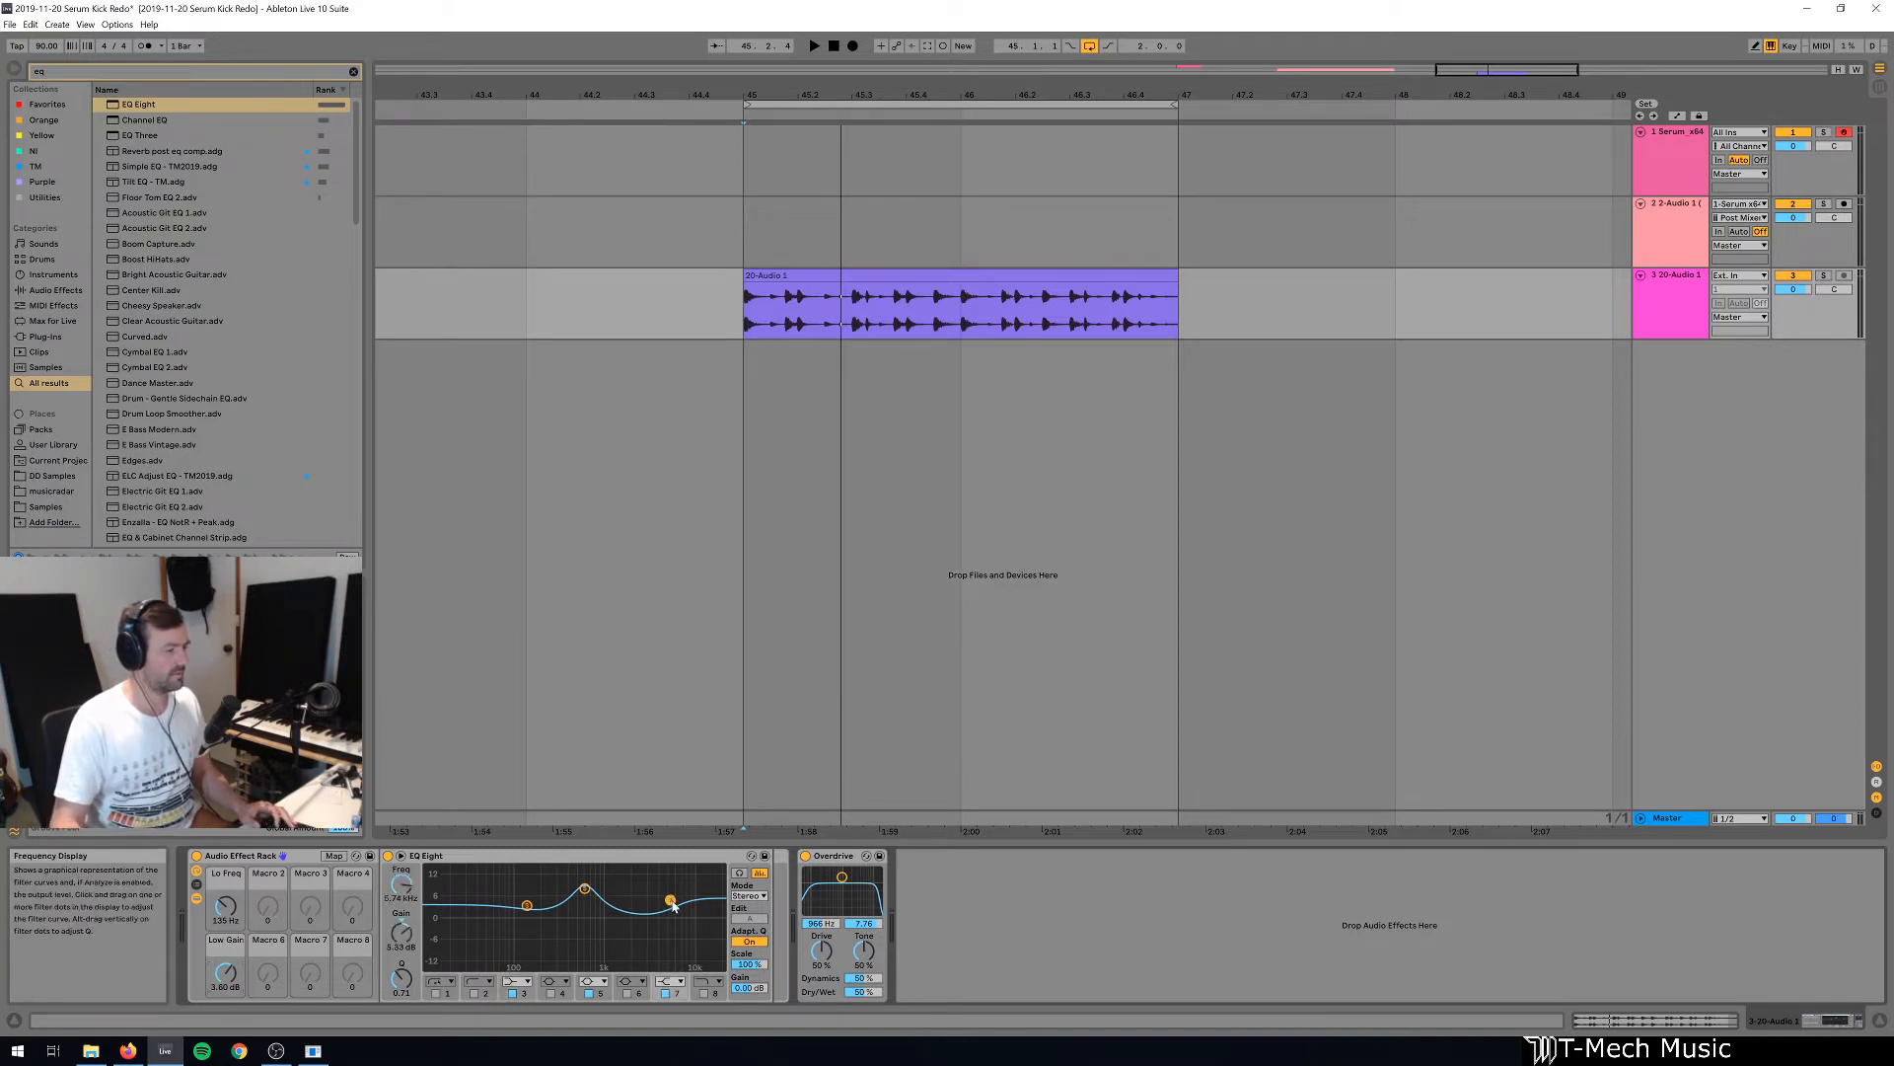
pyautogui.rightClick(403, 933)
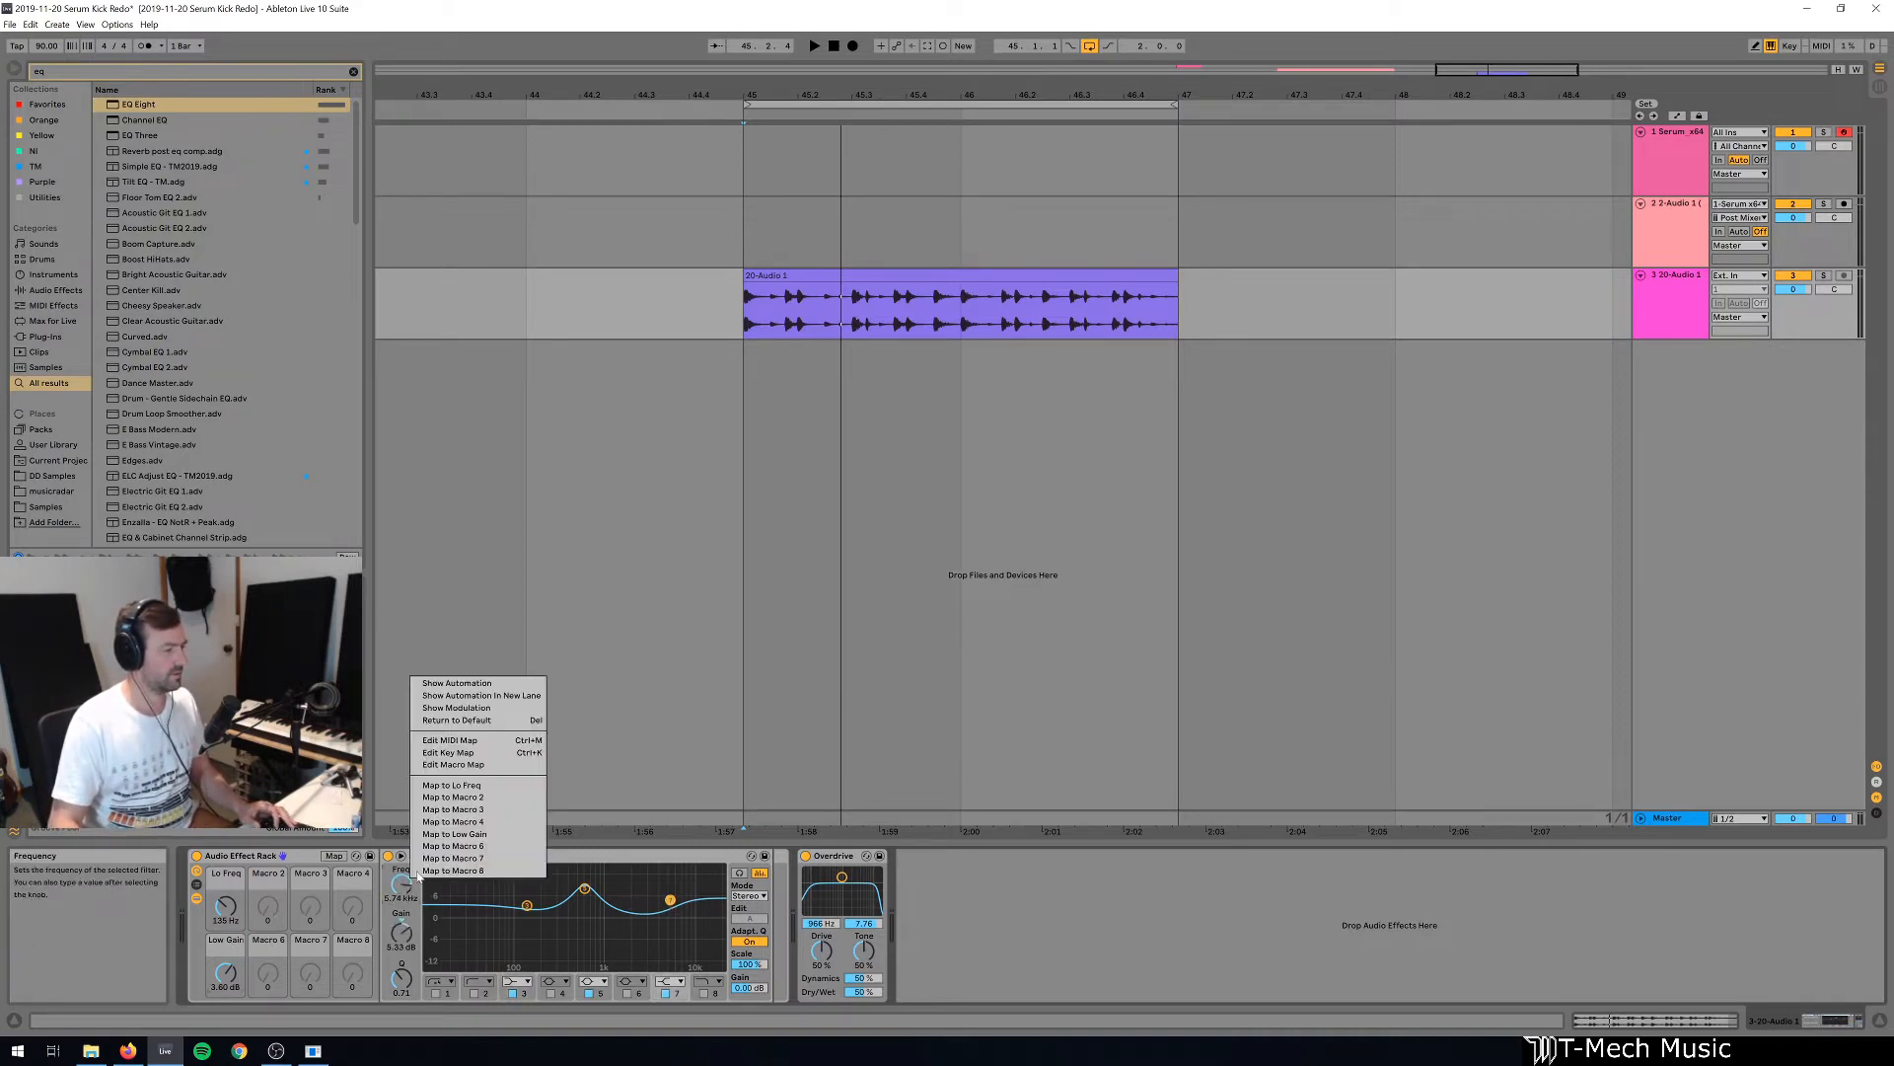
pyautogui.click(482, 797)
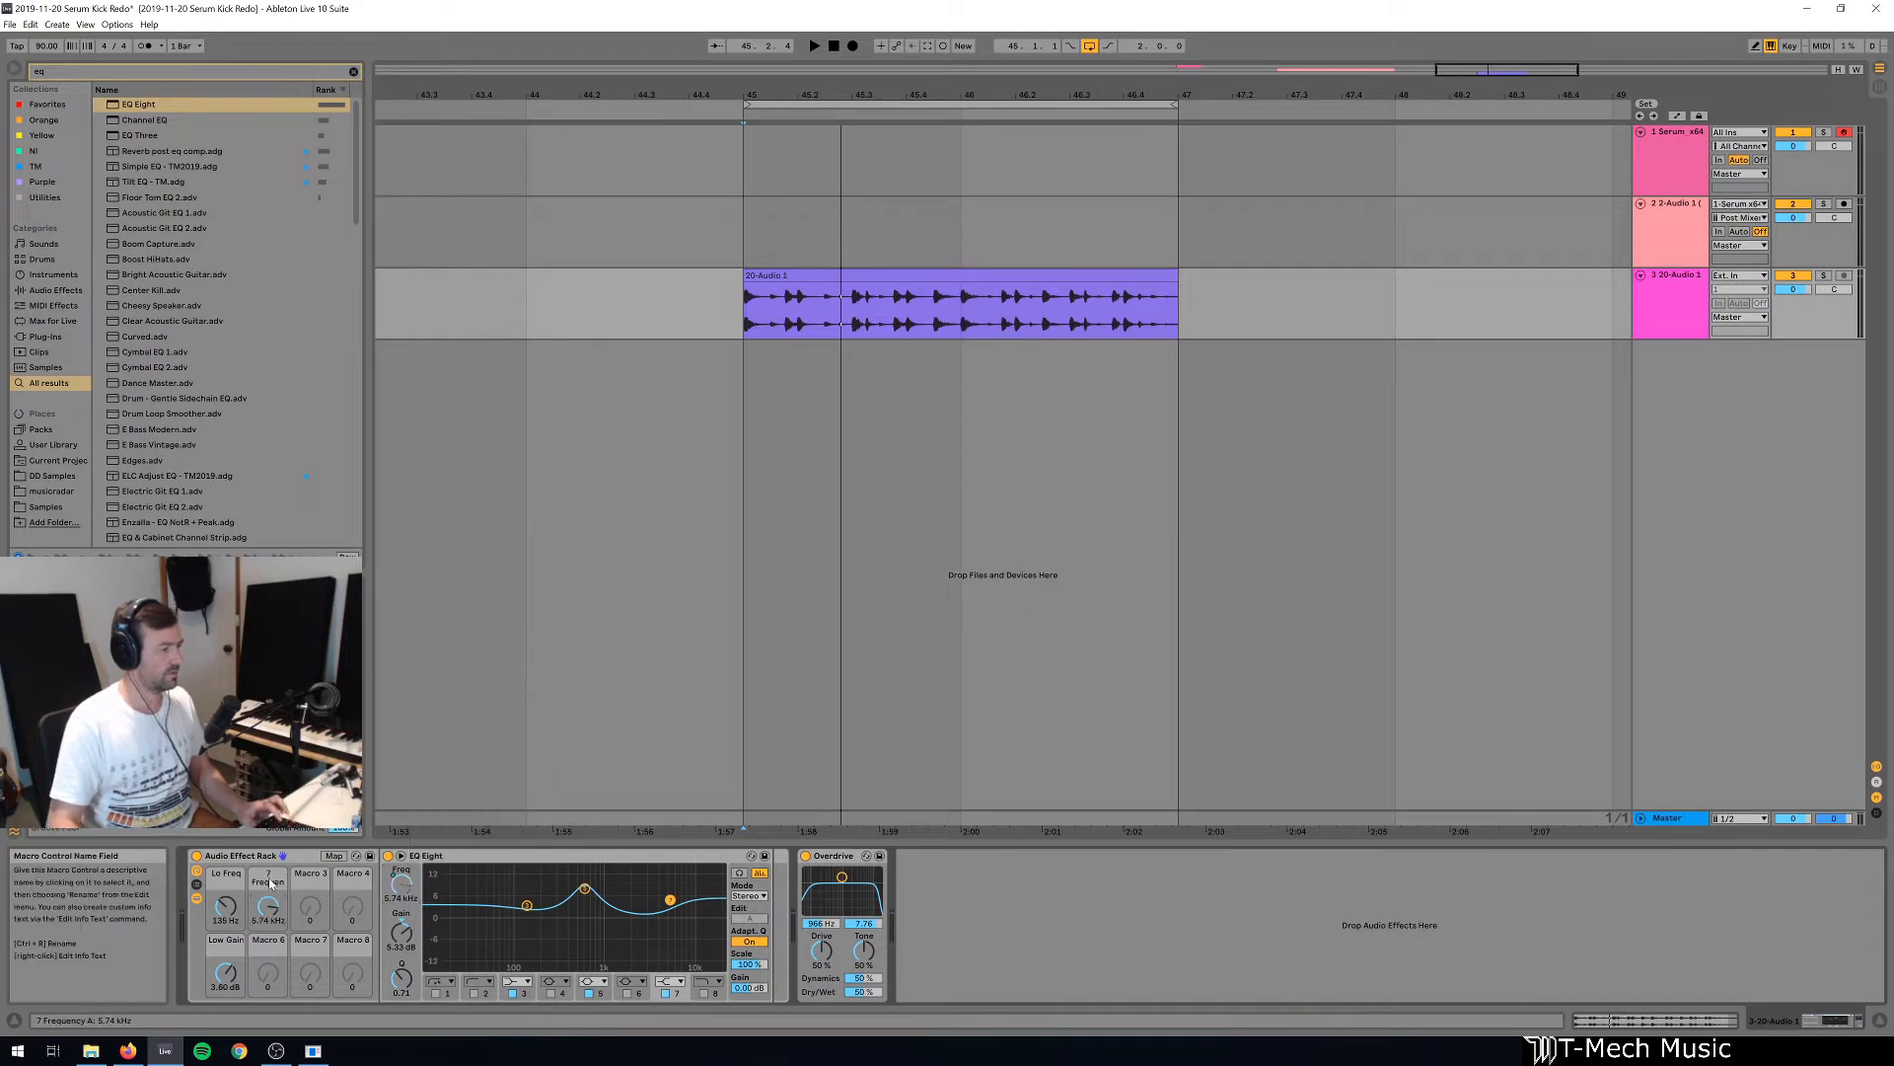
pyautogui.write('eq')
pyautogui.press('Return')
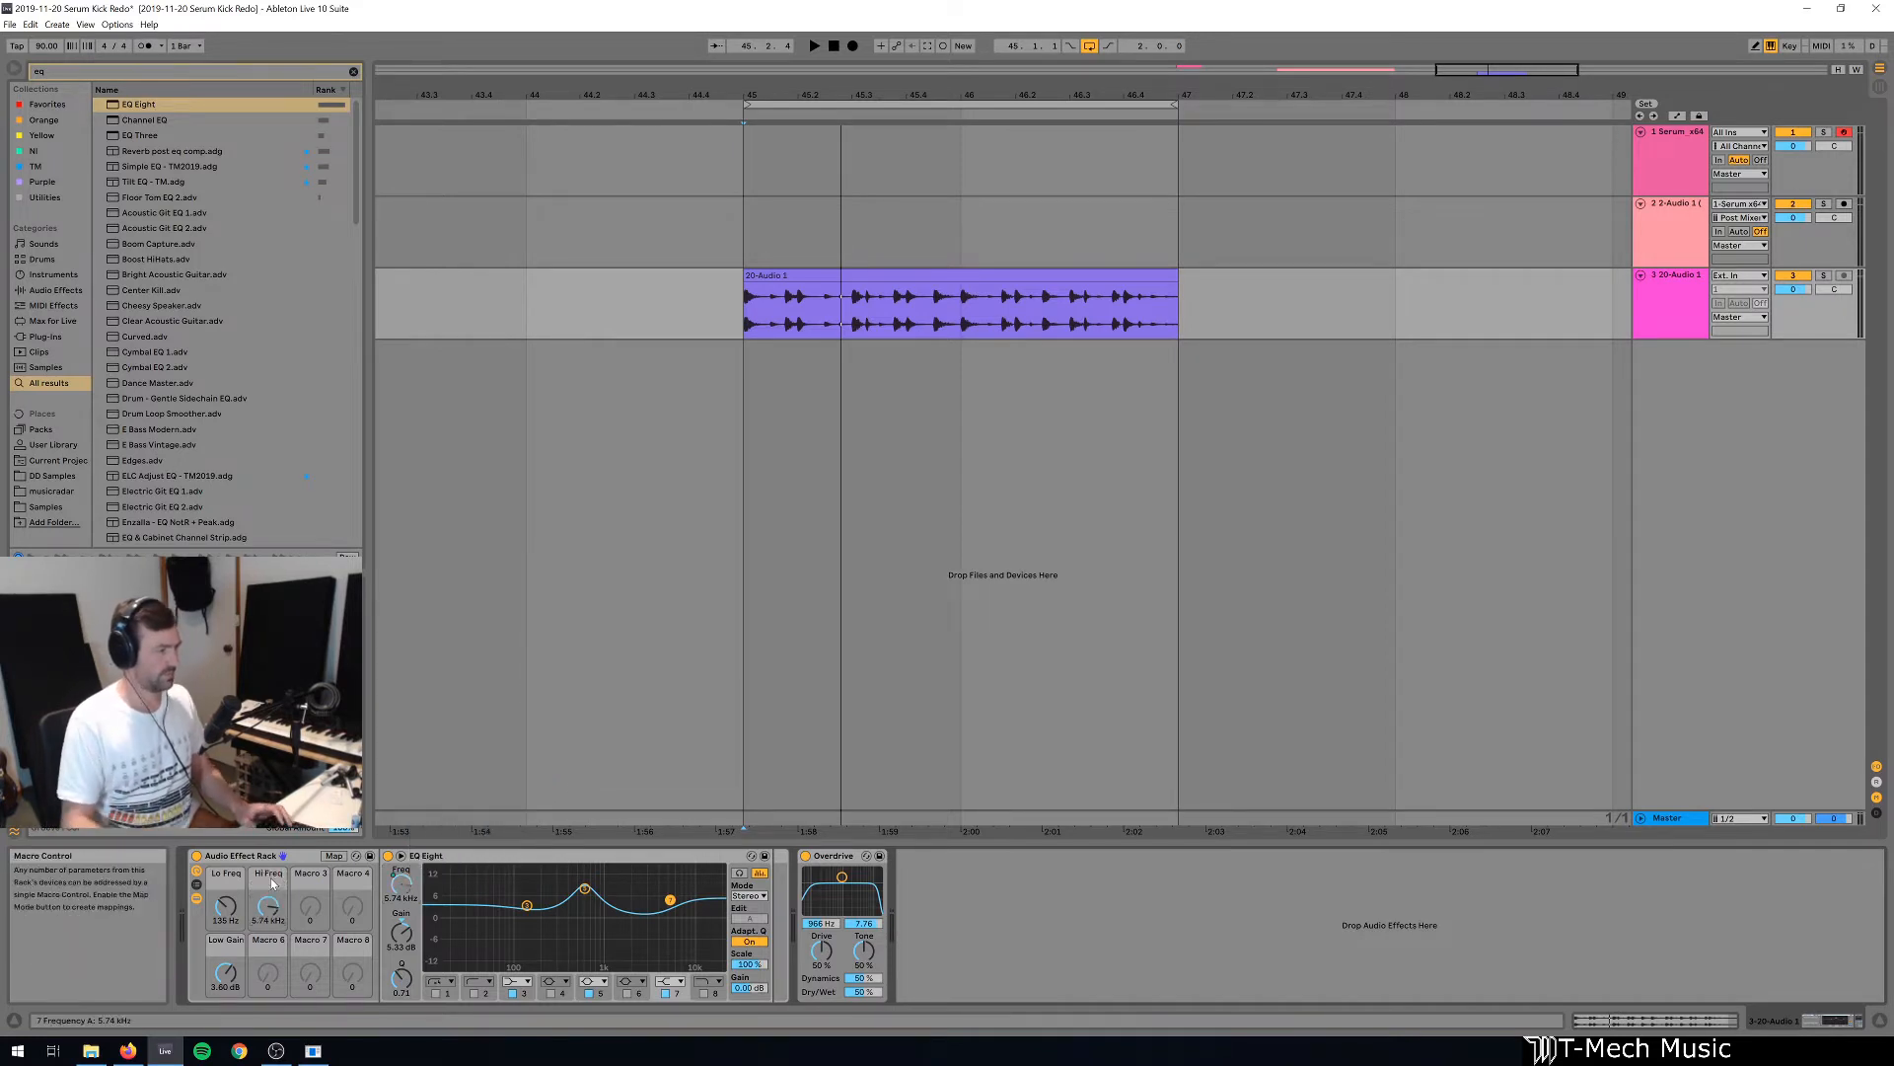
# Map EQ Eight band 7's gain to Macro 6, named "Hi Gain", and map the same band's Q to Macro 4.
pyautogui.rightClick(404, 940)
pyautogui.click(456, 908)
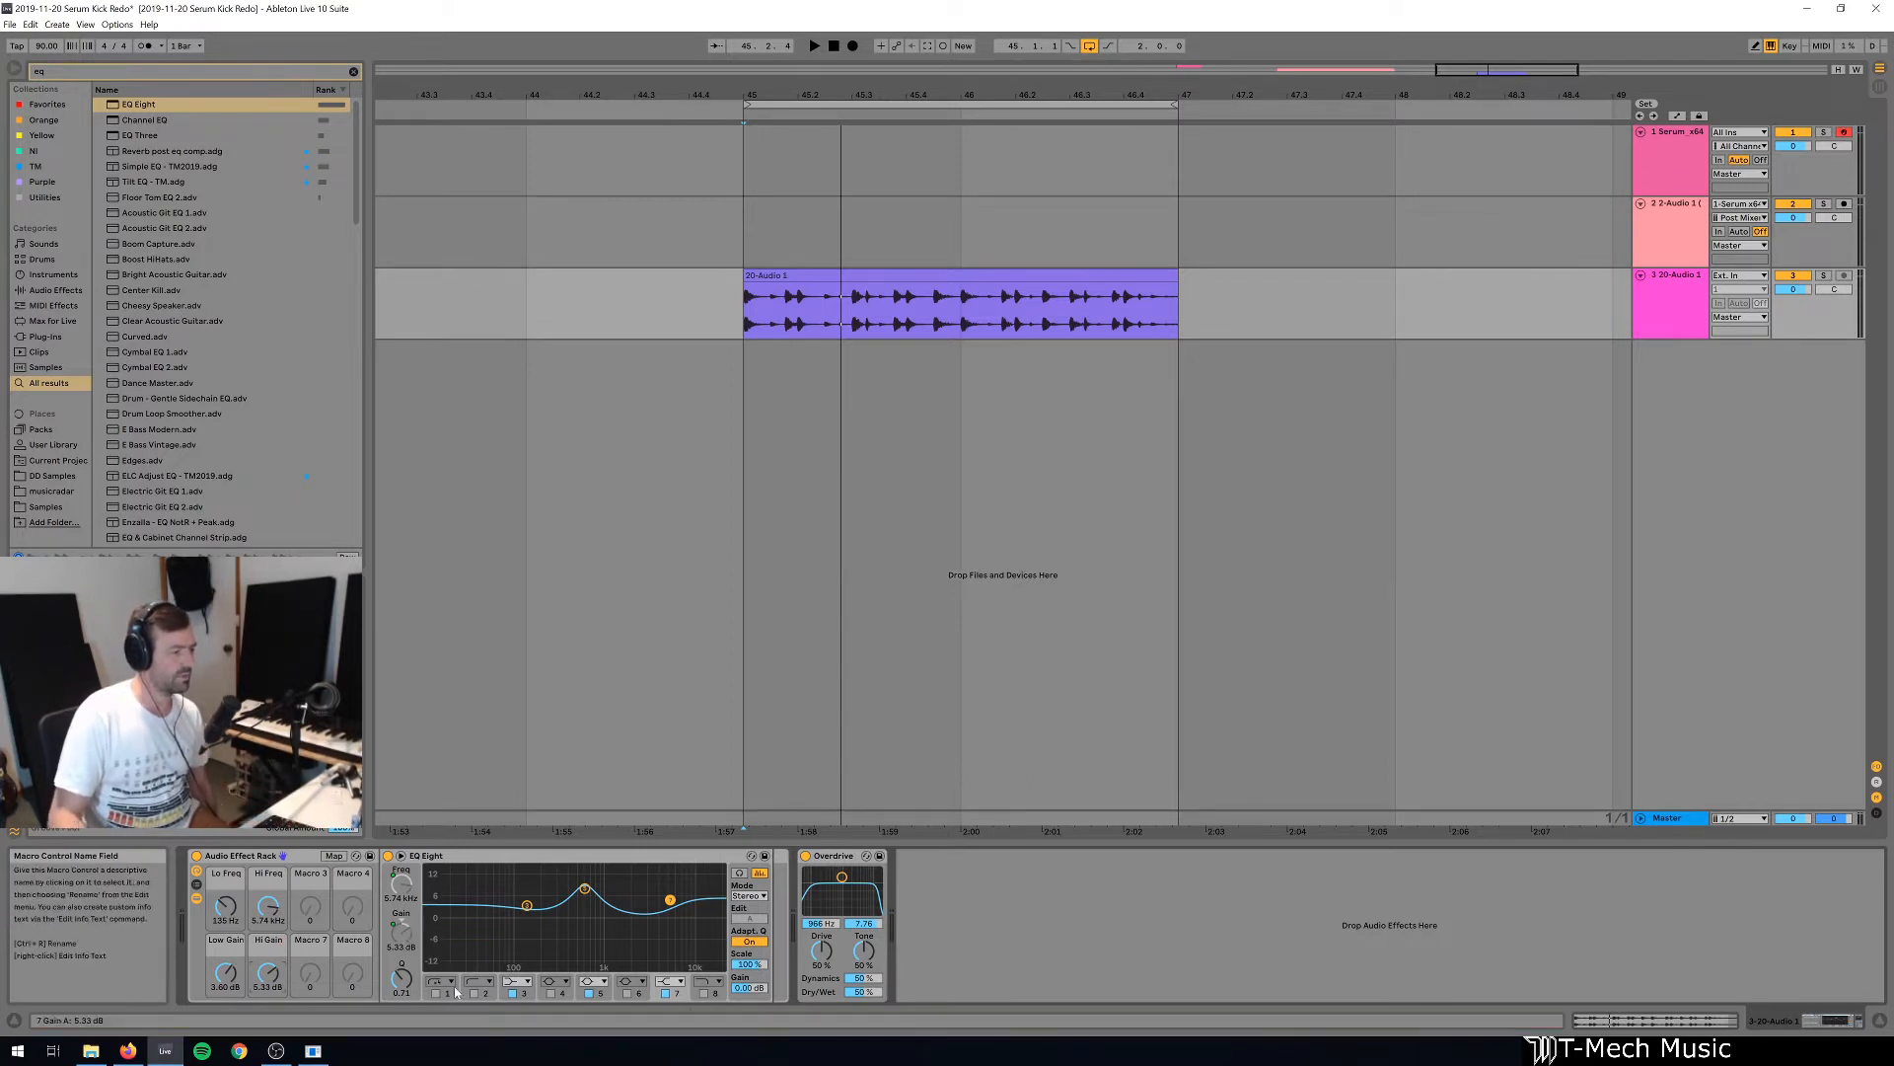
pyautogui.rightClick(403, 979)
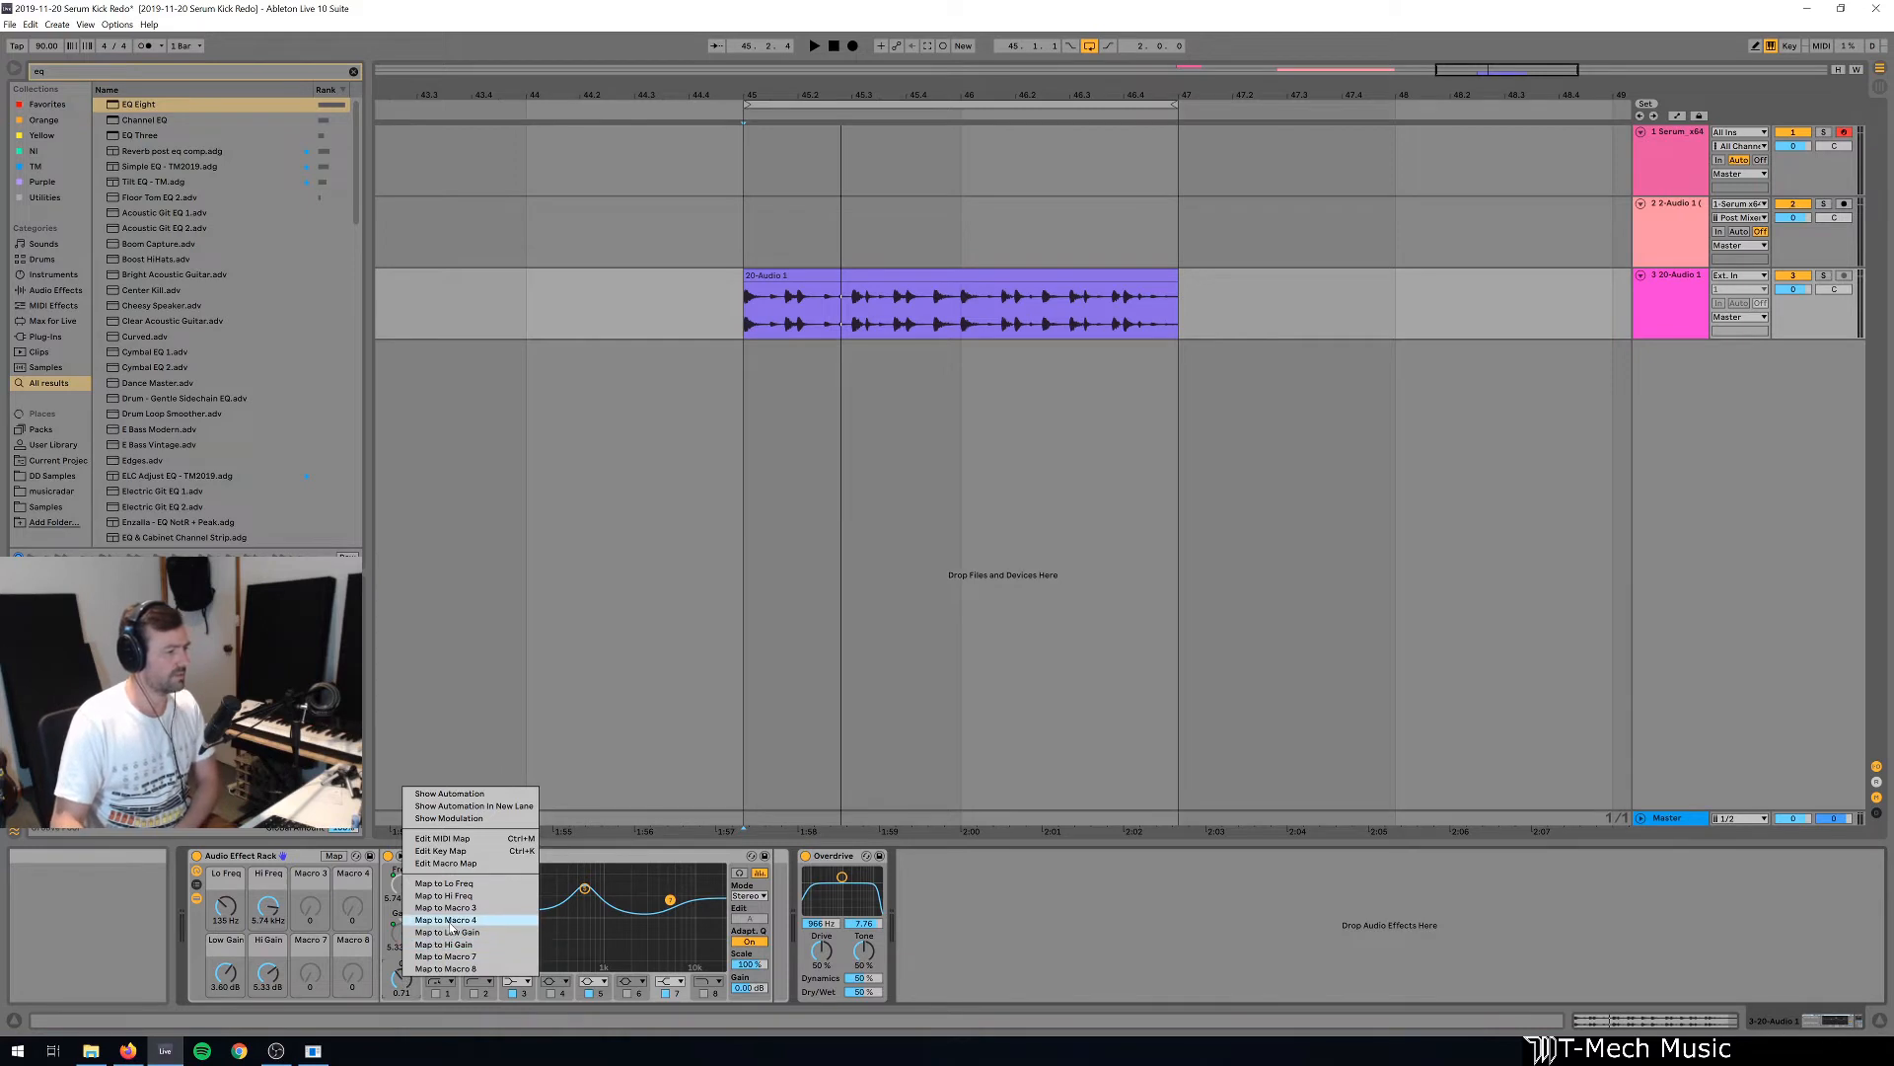
pyautogui.click(449, 921)
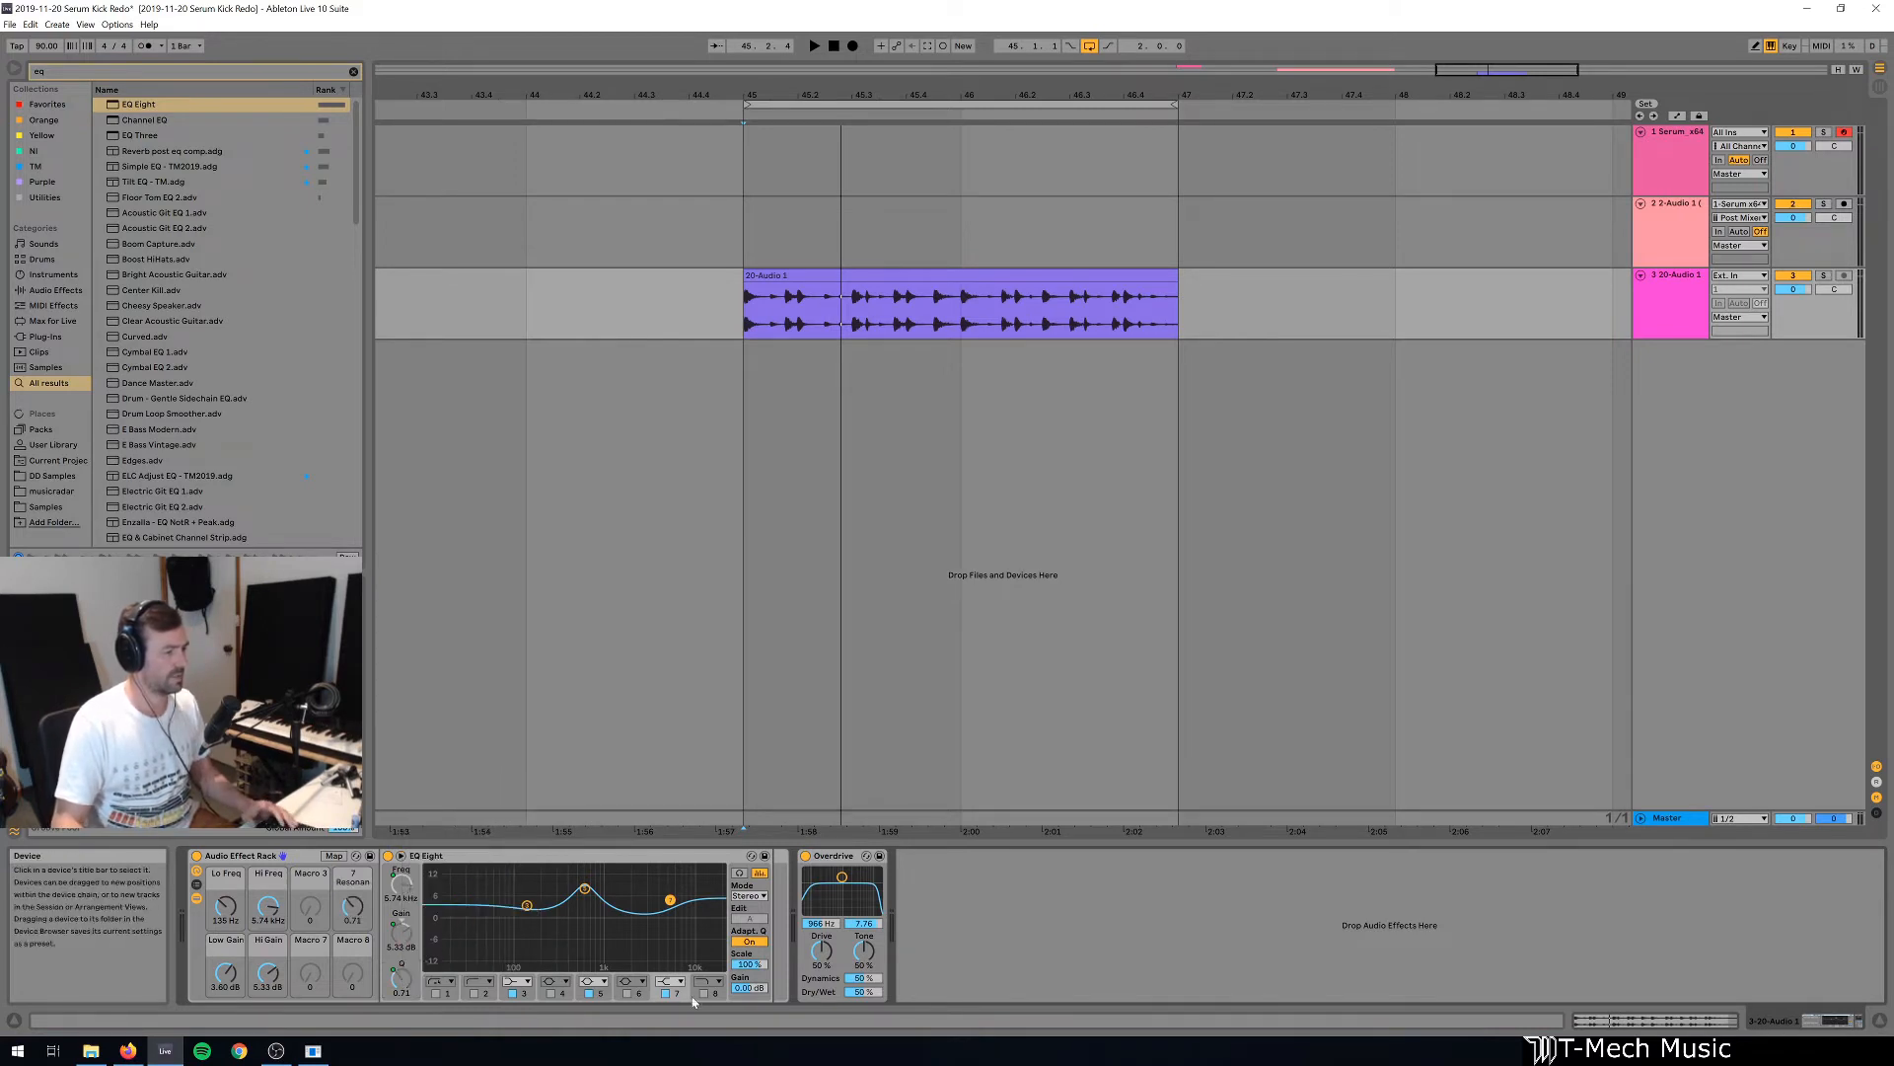
# Map EQ Eight band 3's Q to Macro 4 as well and rename that macro "Shelf Gain".
pyautogui.rightClick(402, 979)
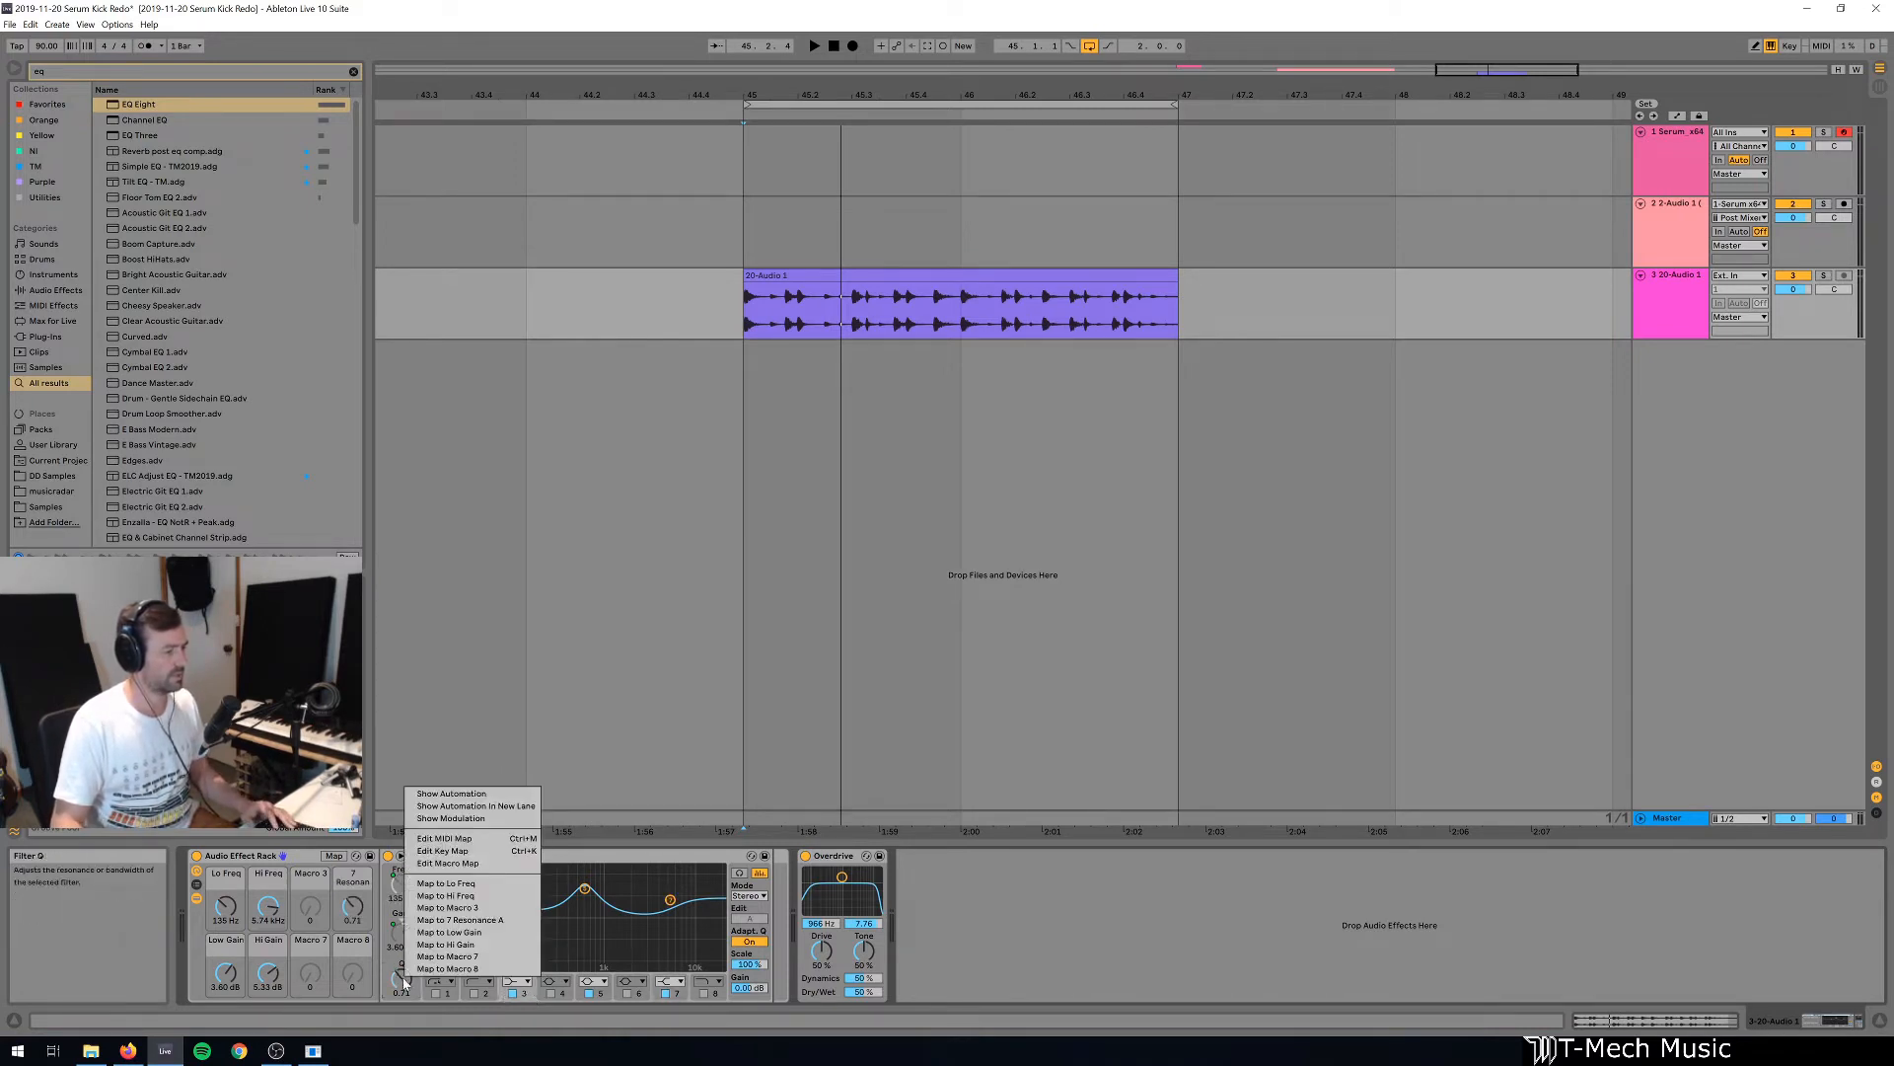
pyautogui.click(444, 919)
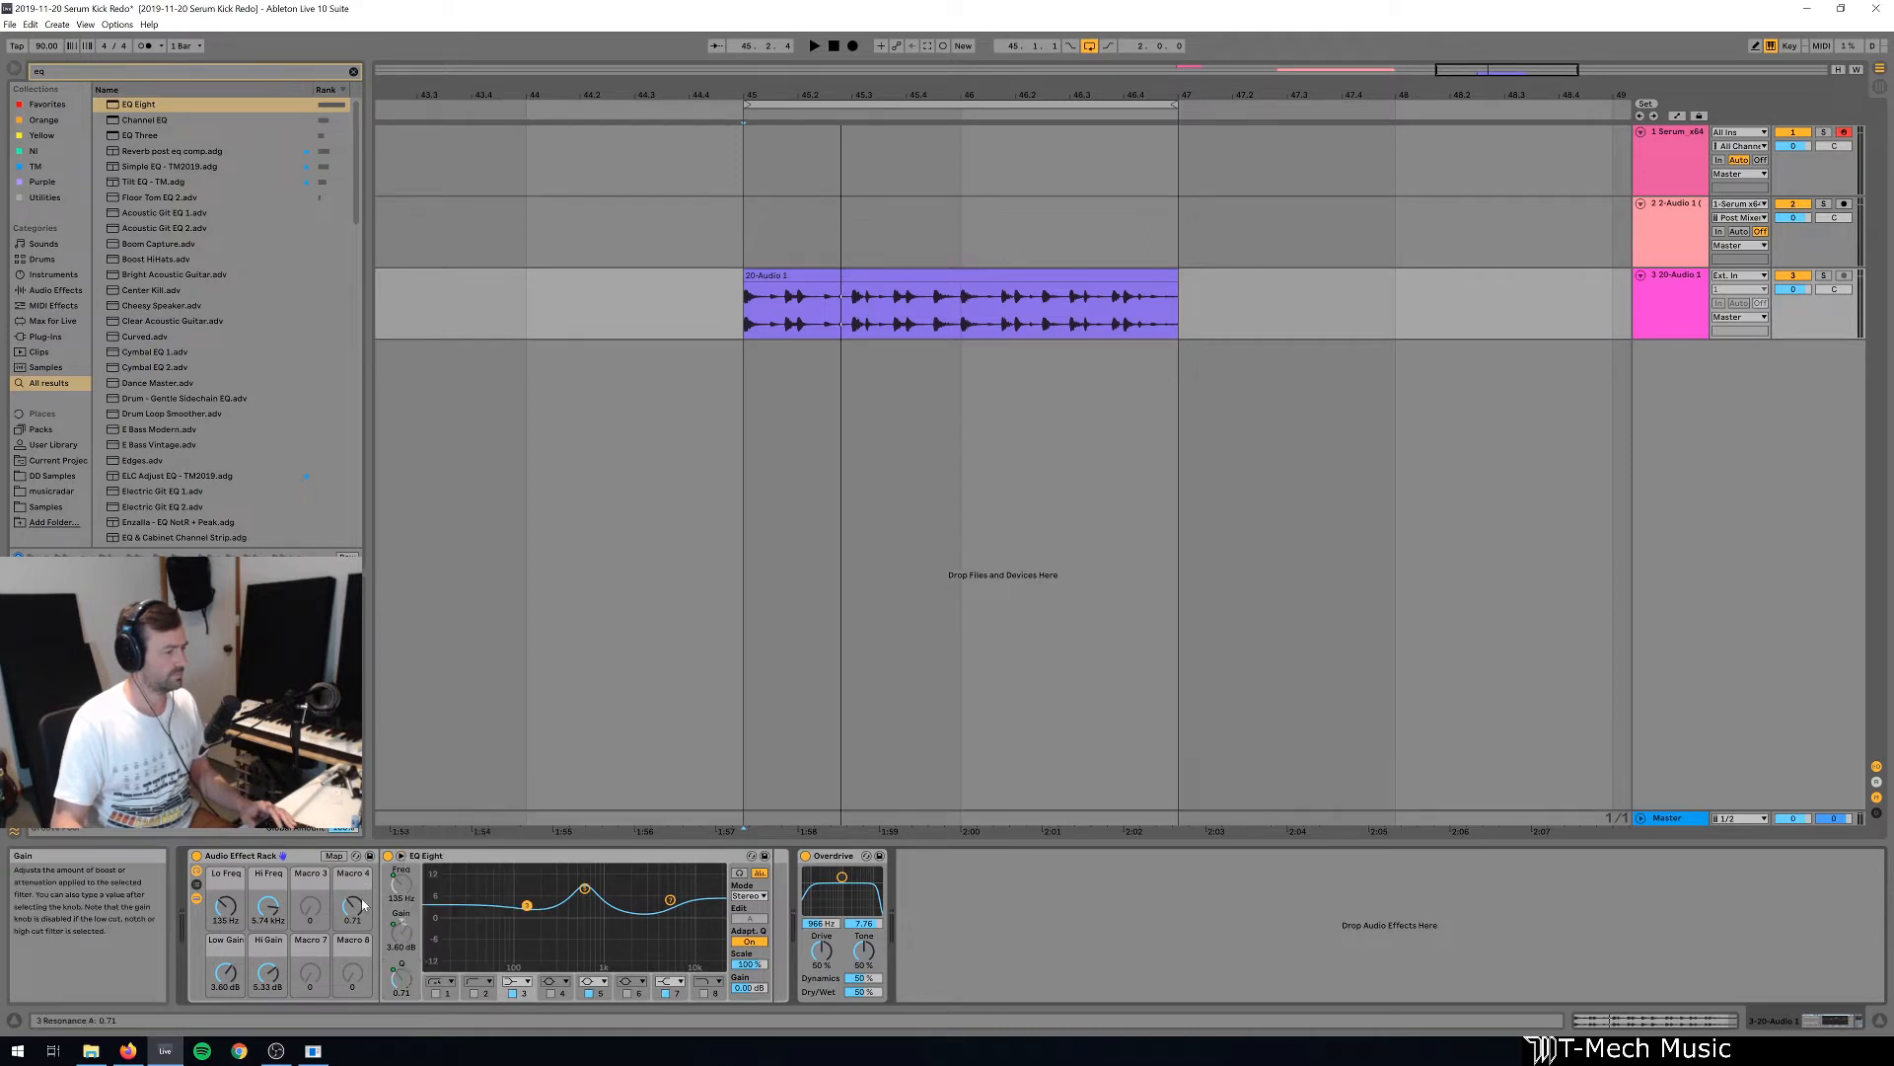
pyautogui.hotkey('ctrl', 'r')
pyautogui.write('Sh')
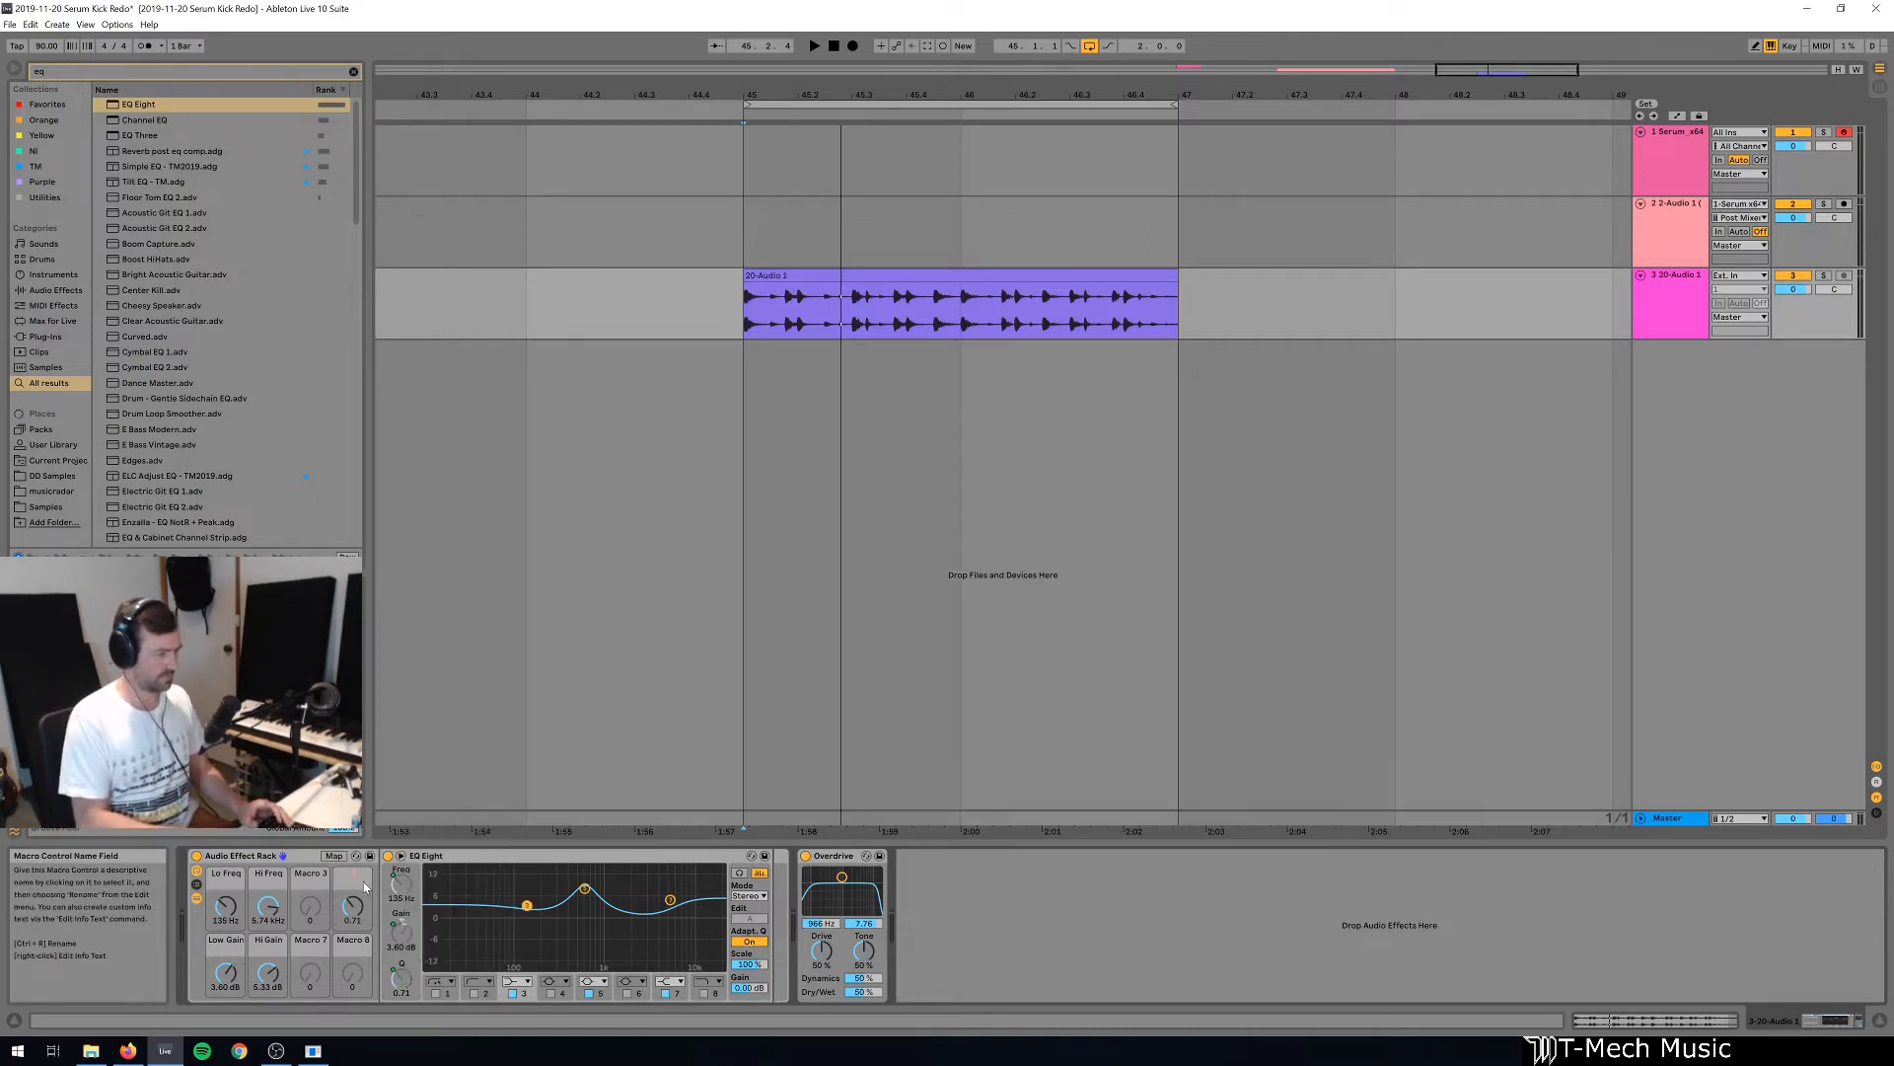
pyautogui.write('elf Gain')
pyautogui.press('Return')
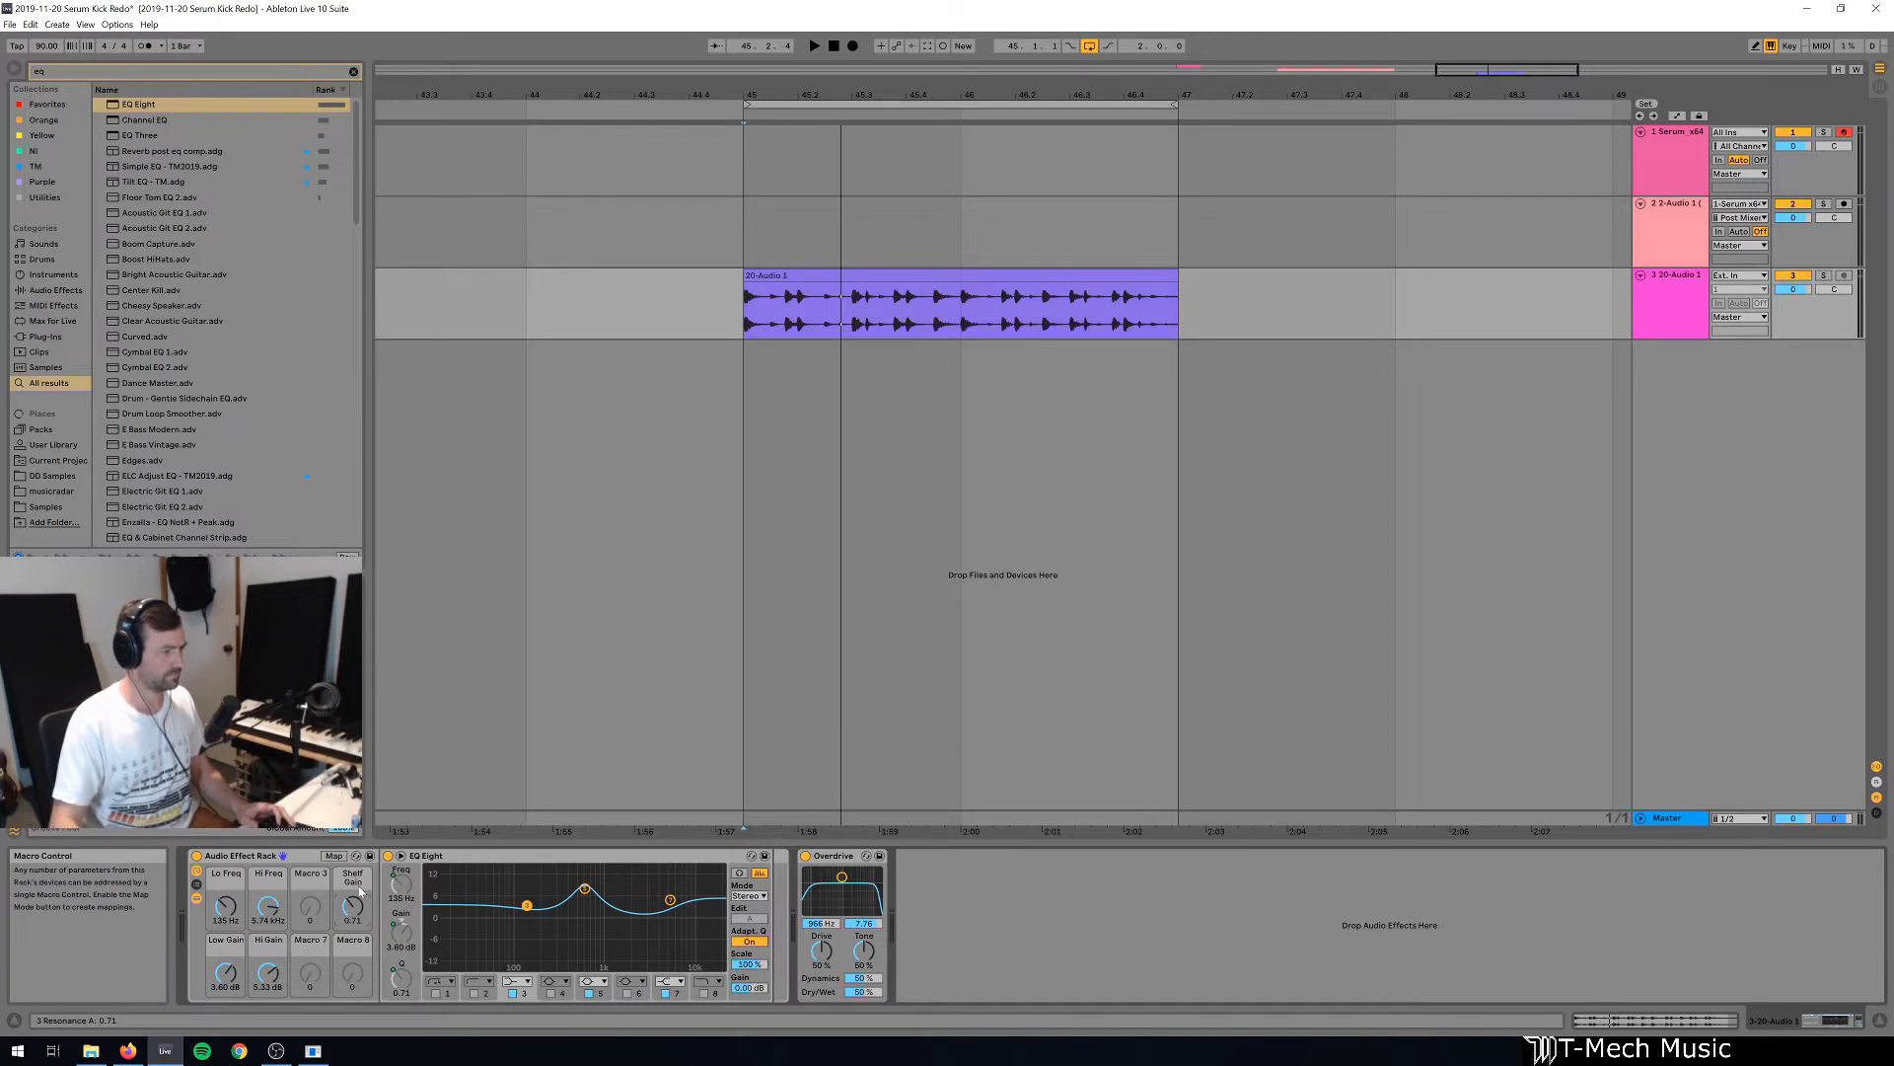
# Map EQ Eight band 5's frequency to Macro 3 and rename that macro "Bell Freq".
pyautogui.click(599, 994)
pyautogui.rightClick(395, 895)
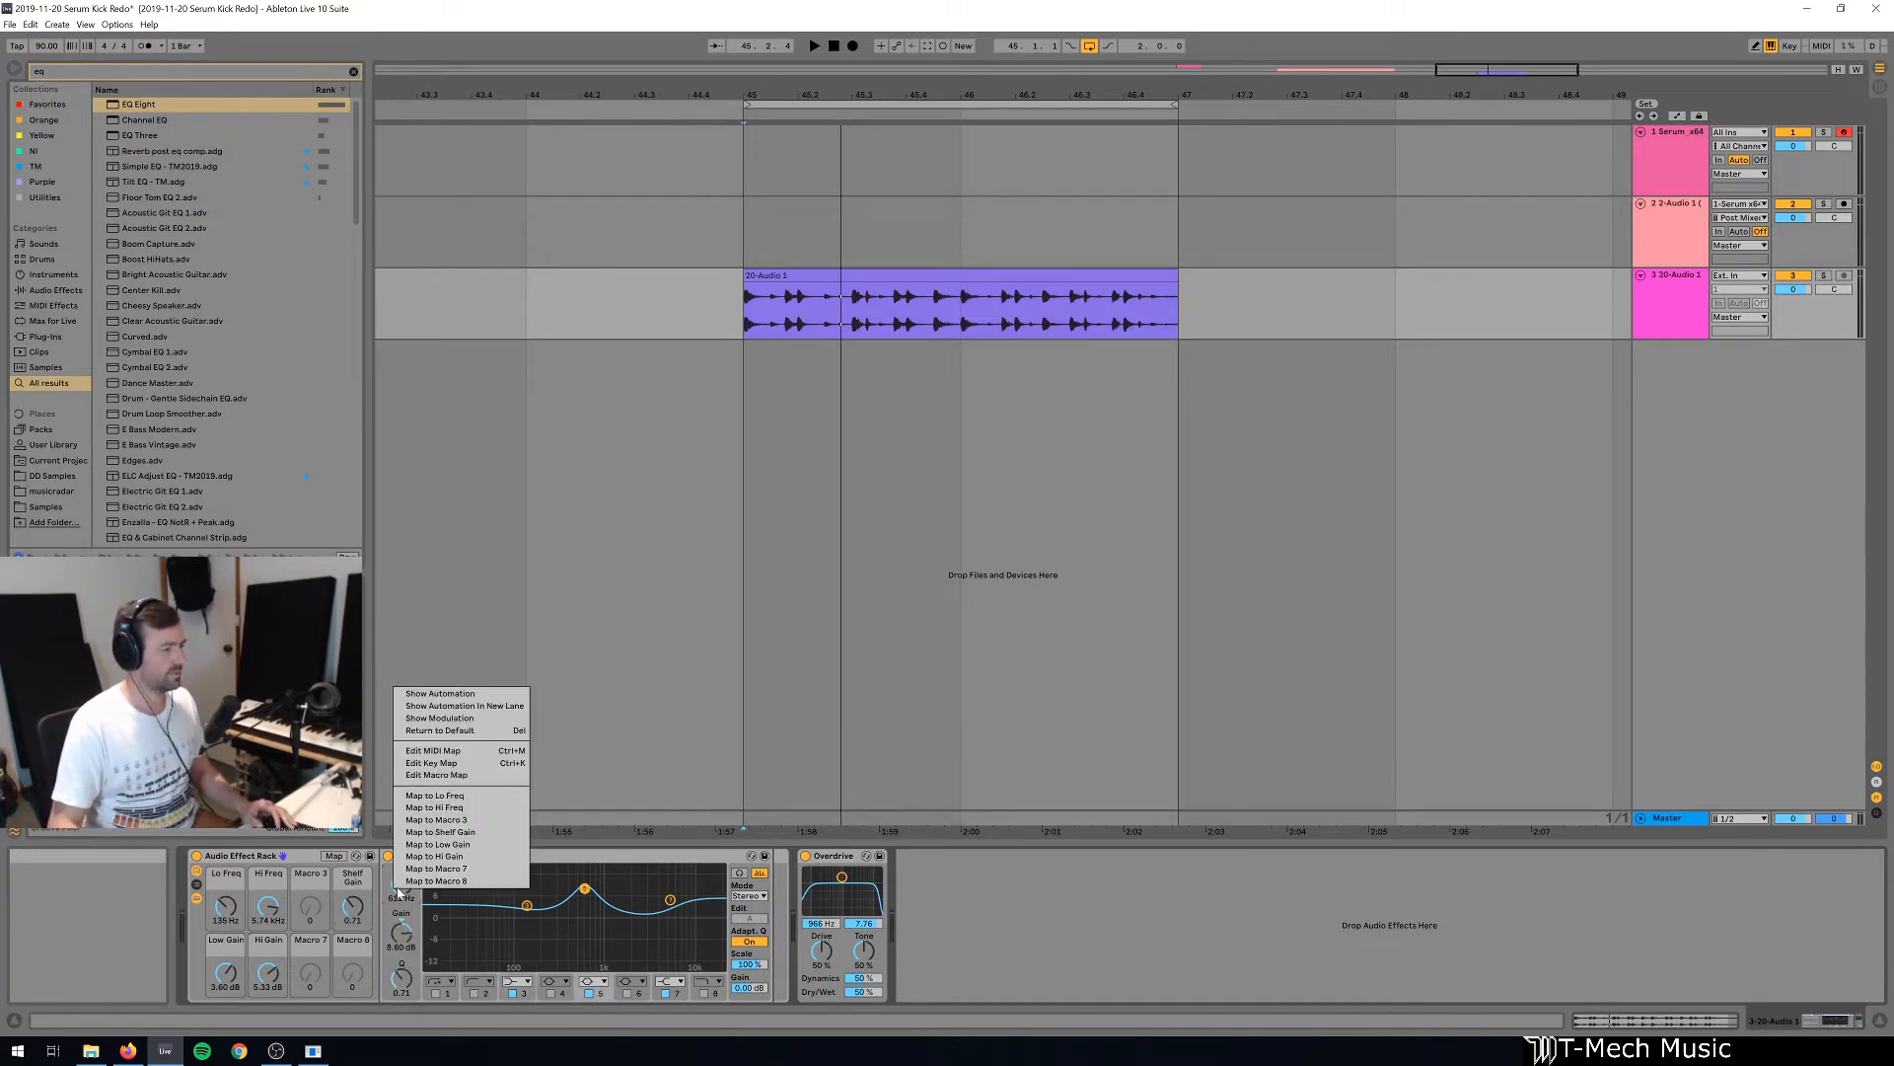
pyautogui.click(474, 821)
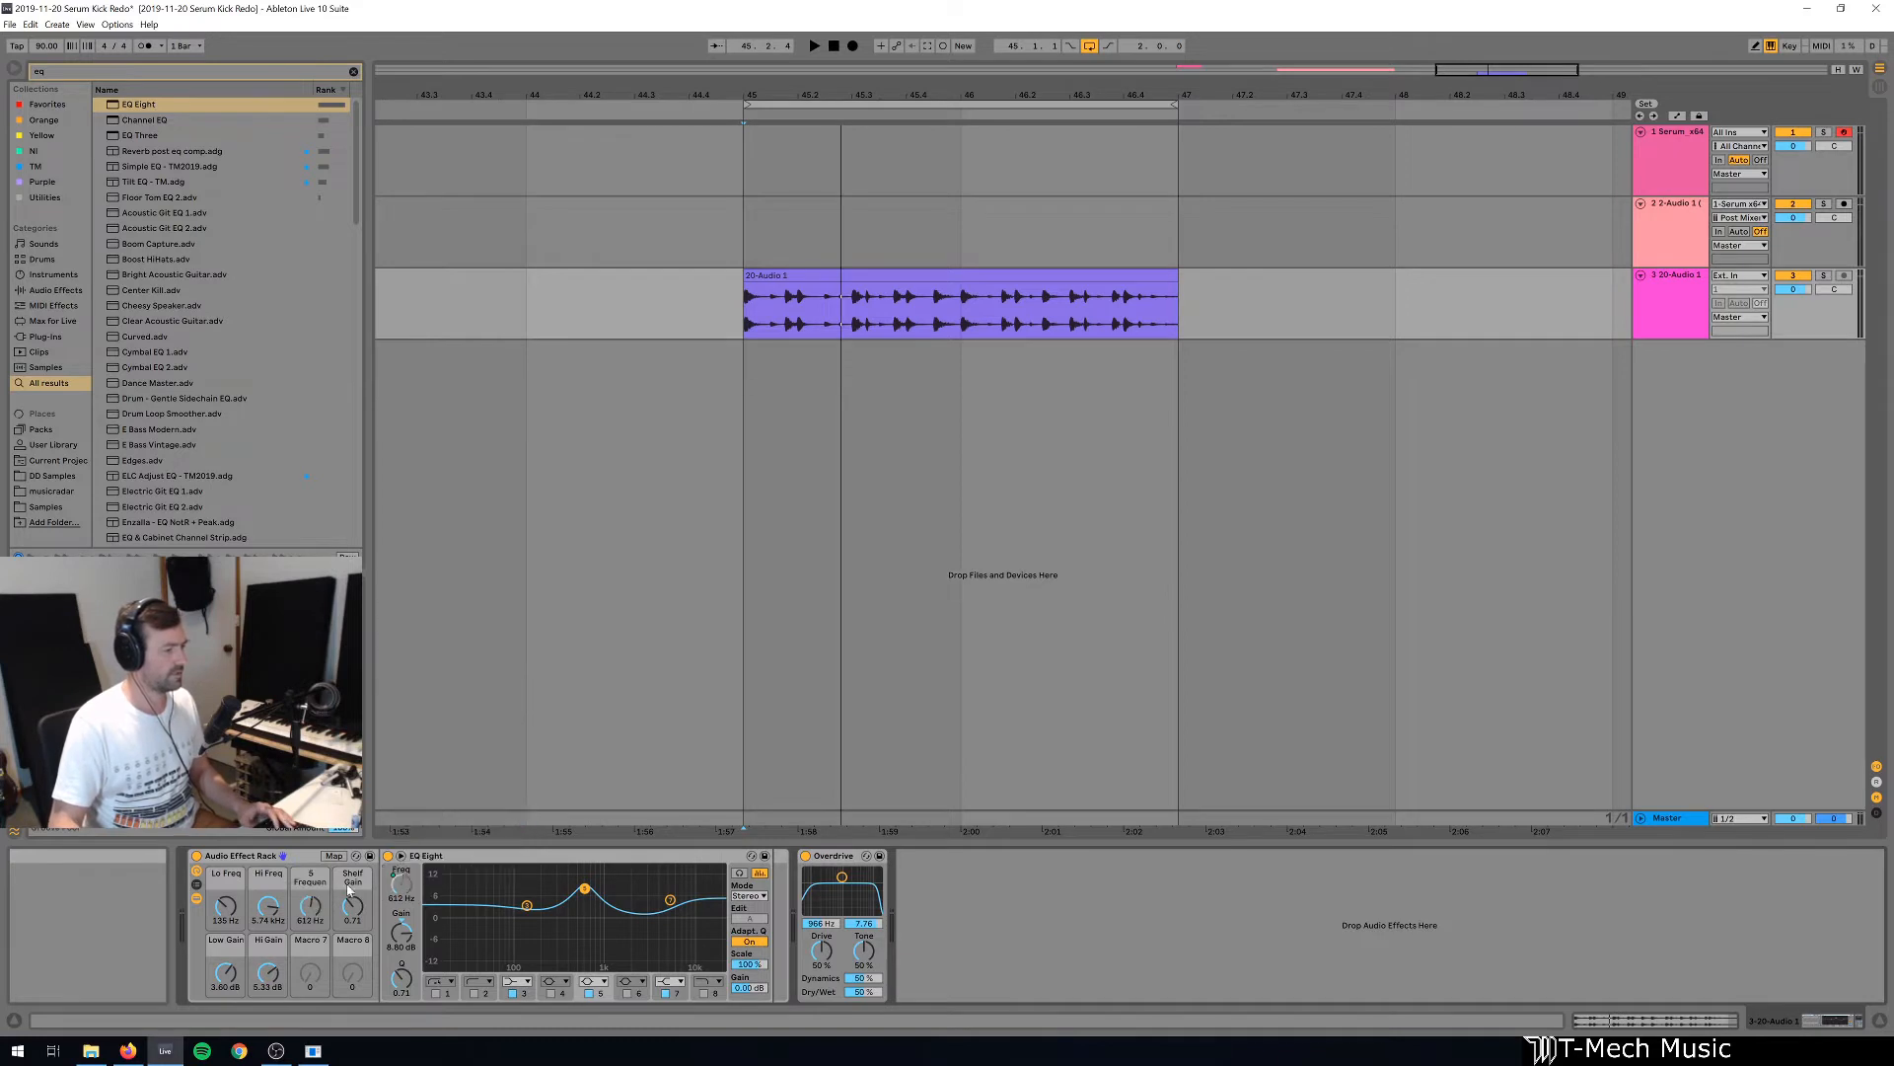
pyautogui.write('Bell')
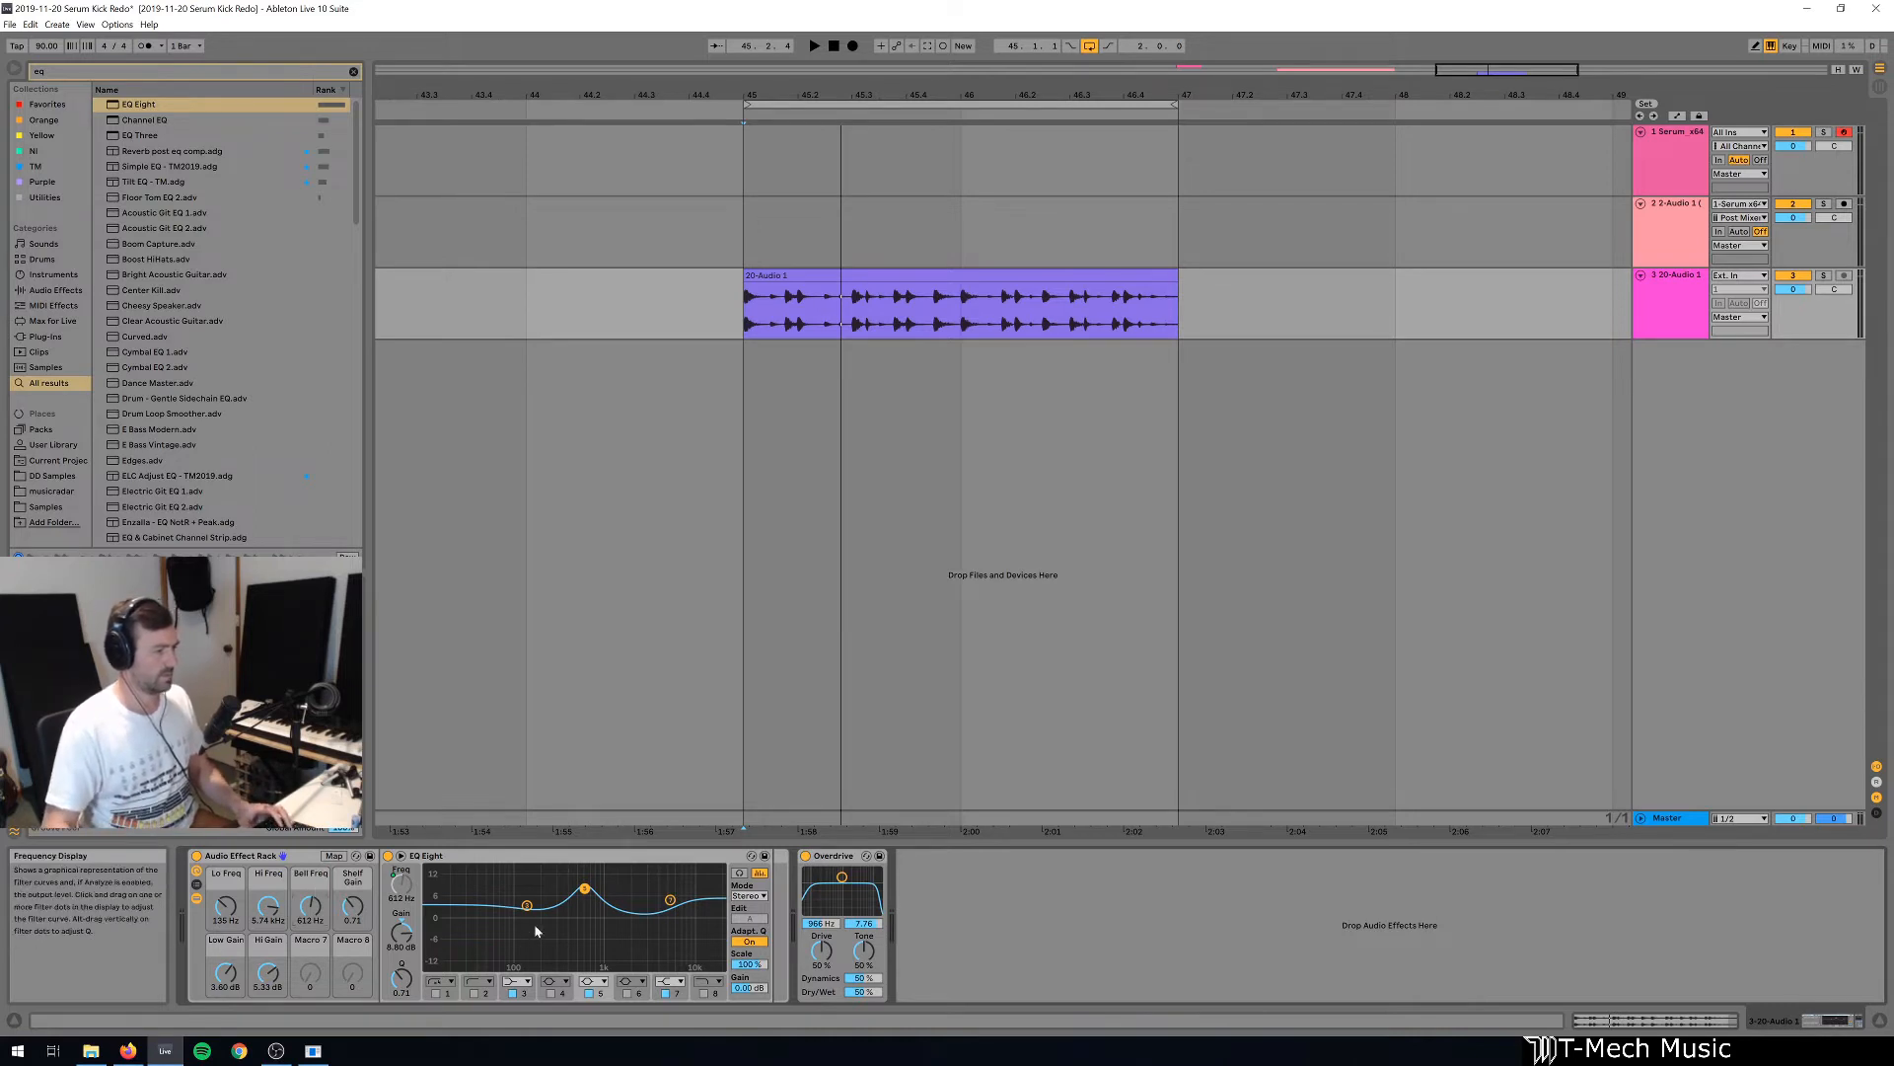
# Map EQ Eight band 5's gain to Macro 7 and rename that macro "Bell Gain".
pyautogui.rightClick(398, 933)
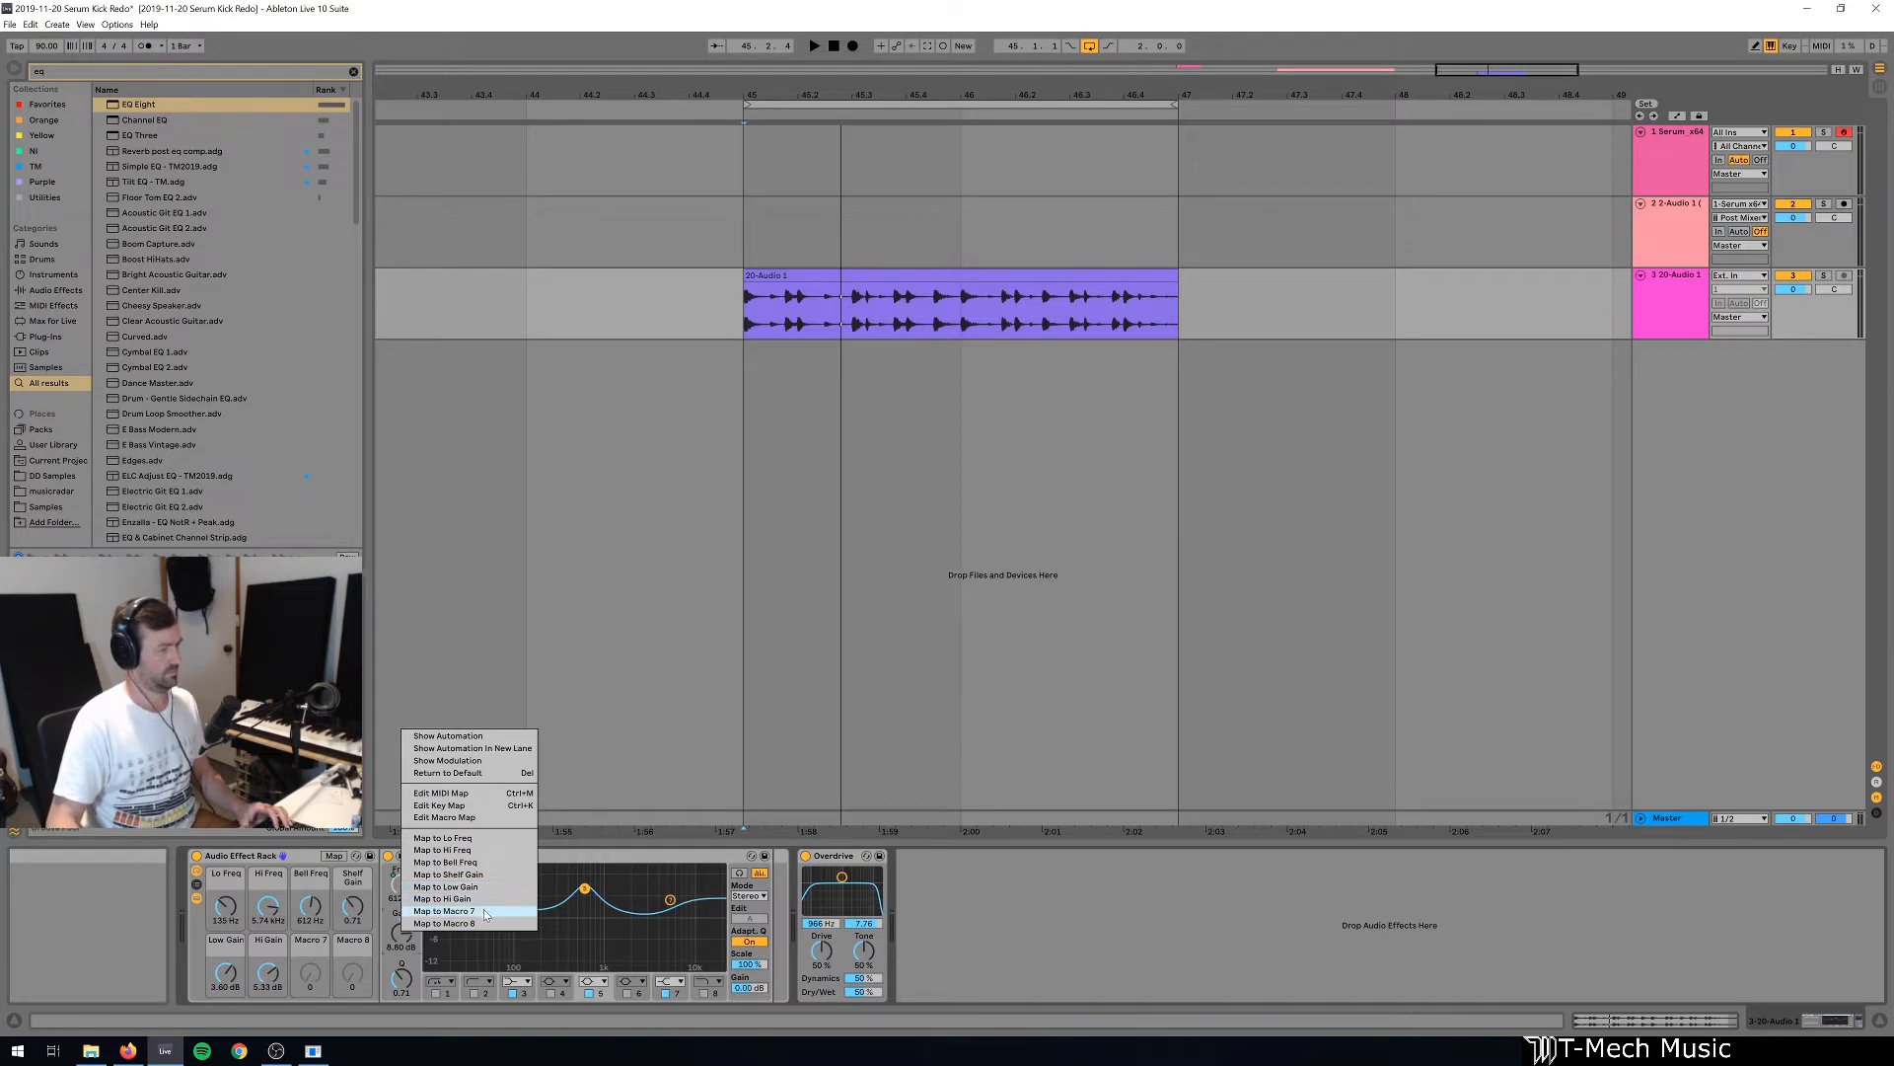
pyautogui.click(482, 909)
pyautogui.click(298, 948)
pyautogui.write('Bel')
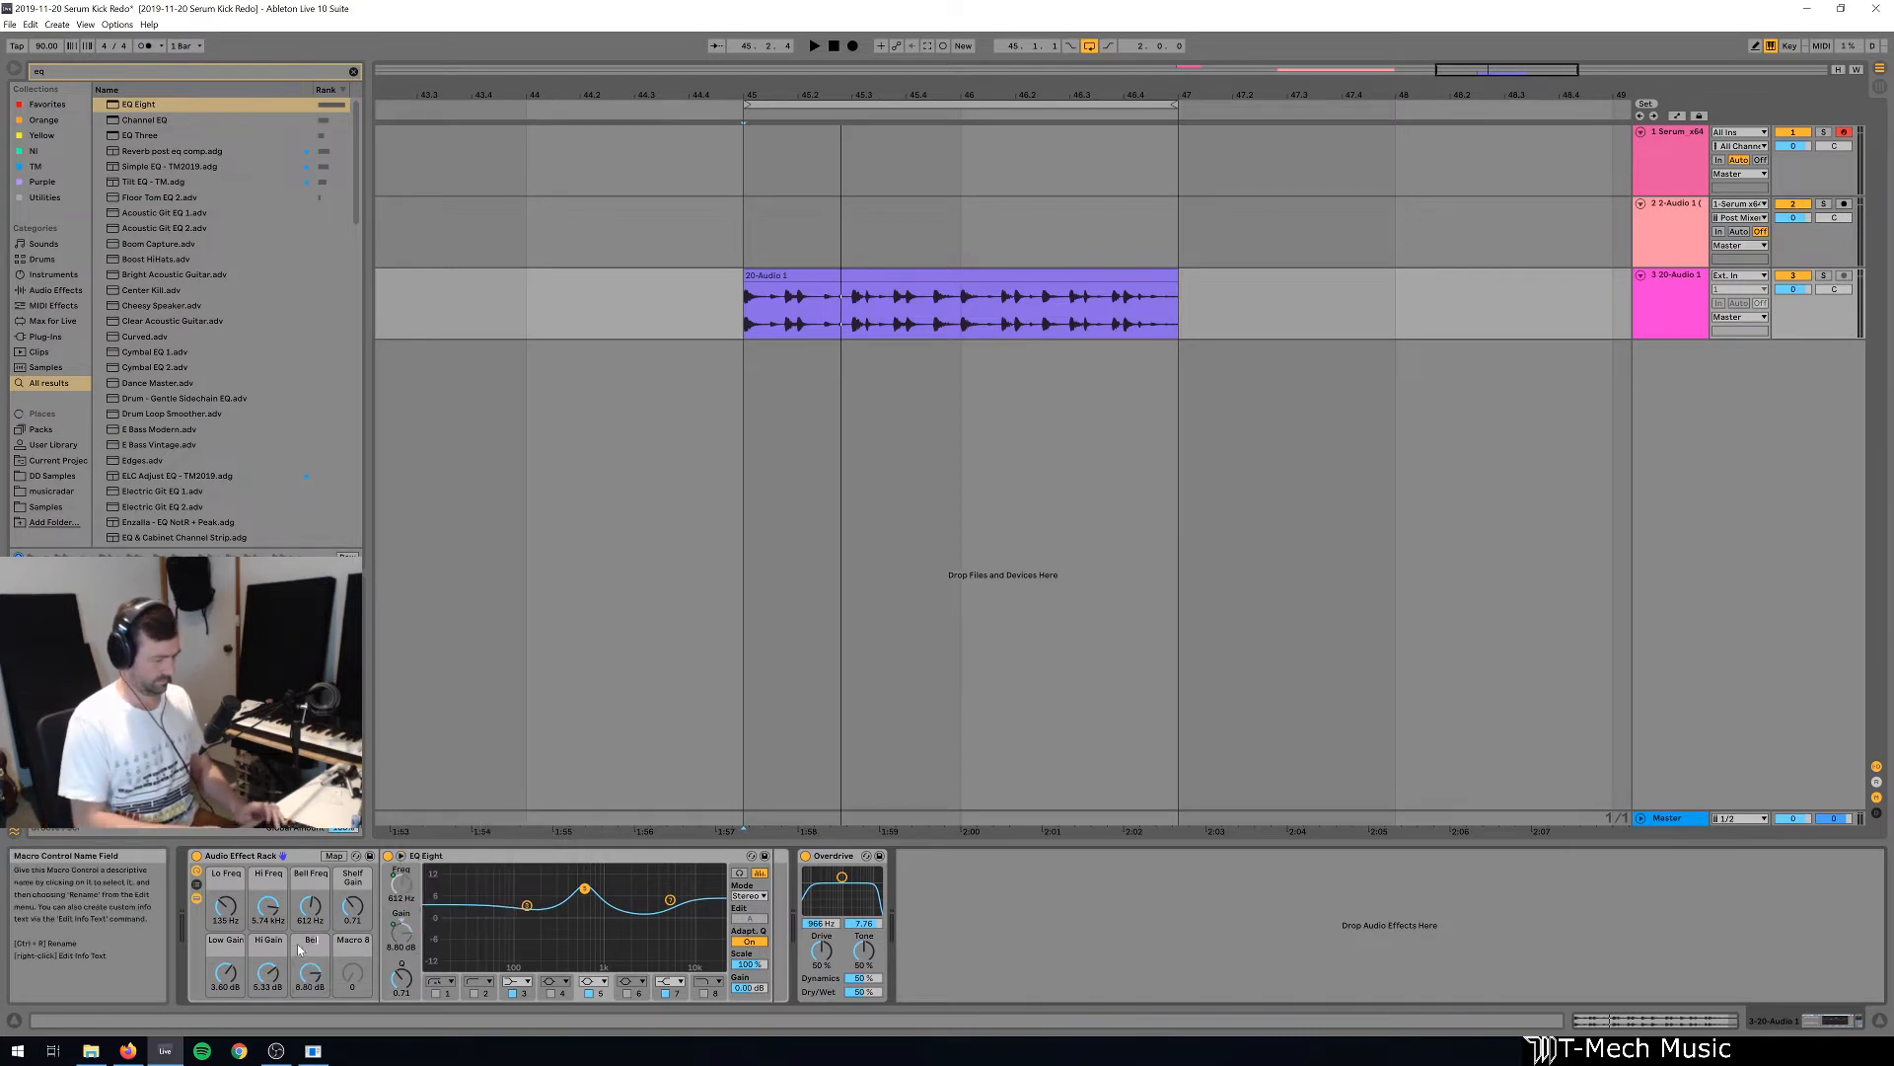
pyautogui.write('l Gain')
pyautogui.press('Return')
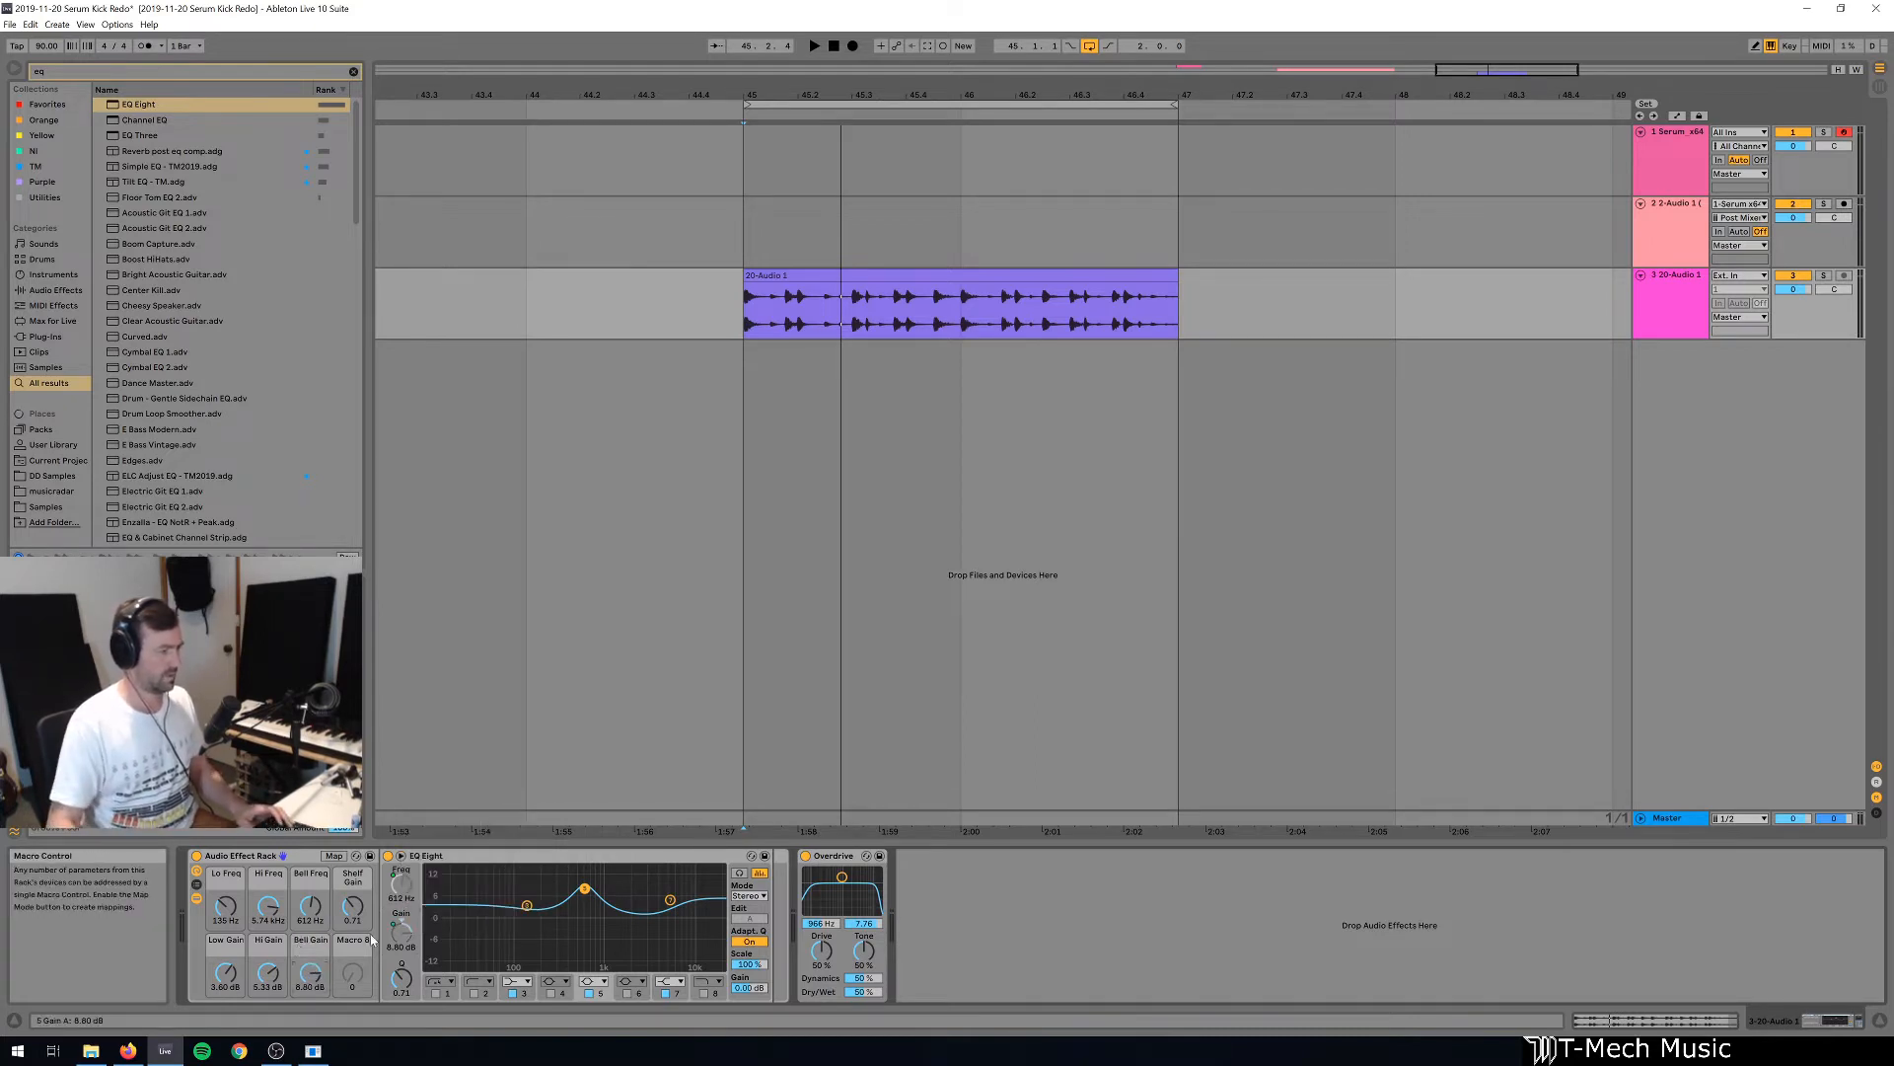
# Map EQ Eight band 5's Q to Macro 8 and rename that macro "Bell Res".
pyautogui.rightClick(404, 977)
pyautogui.click(446, 974)
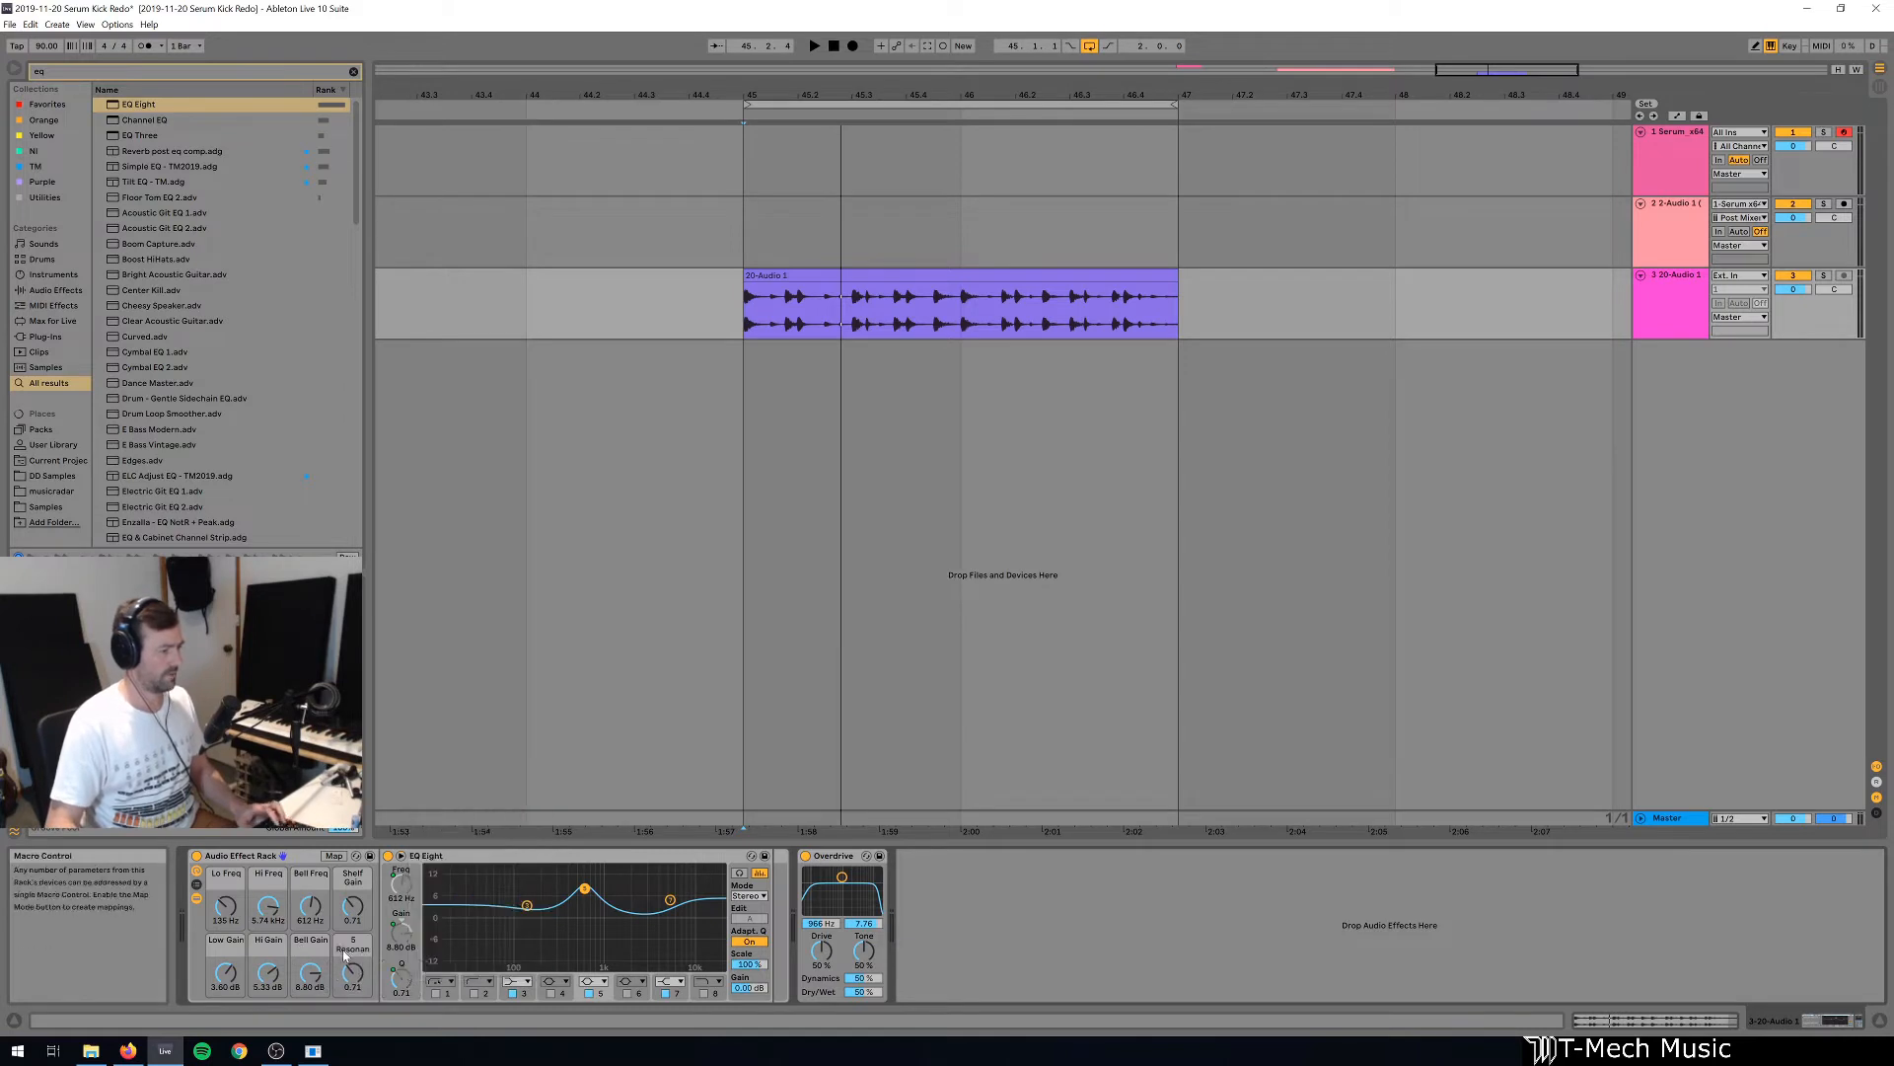
pyautogui.click(346, 951)
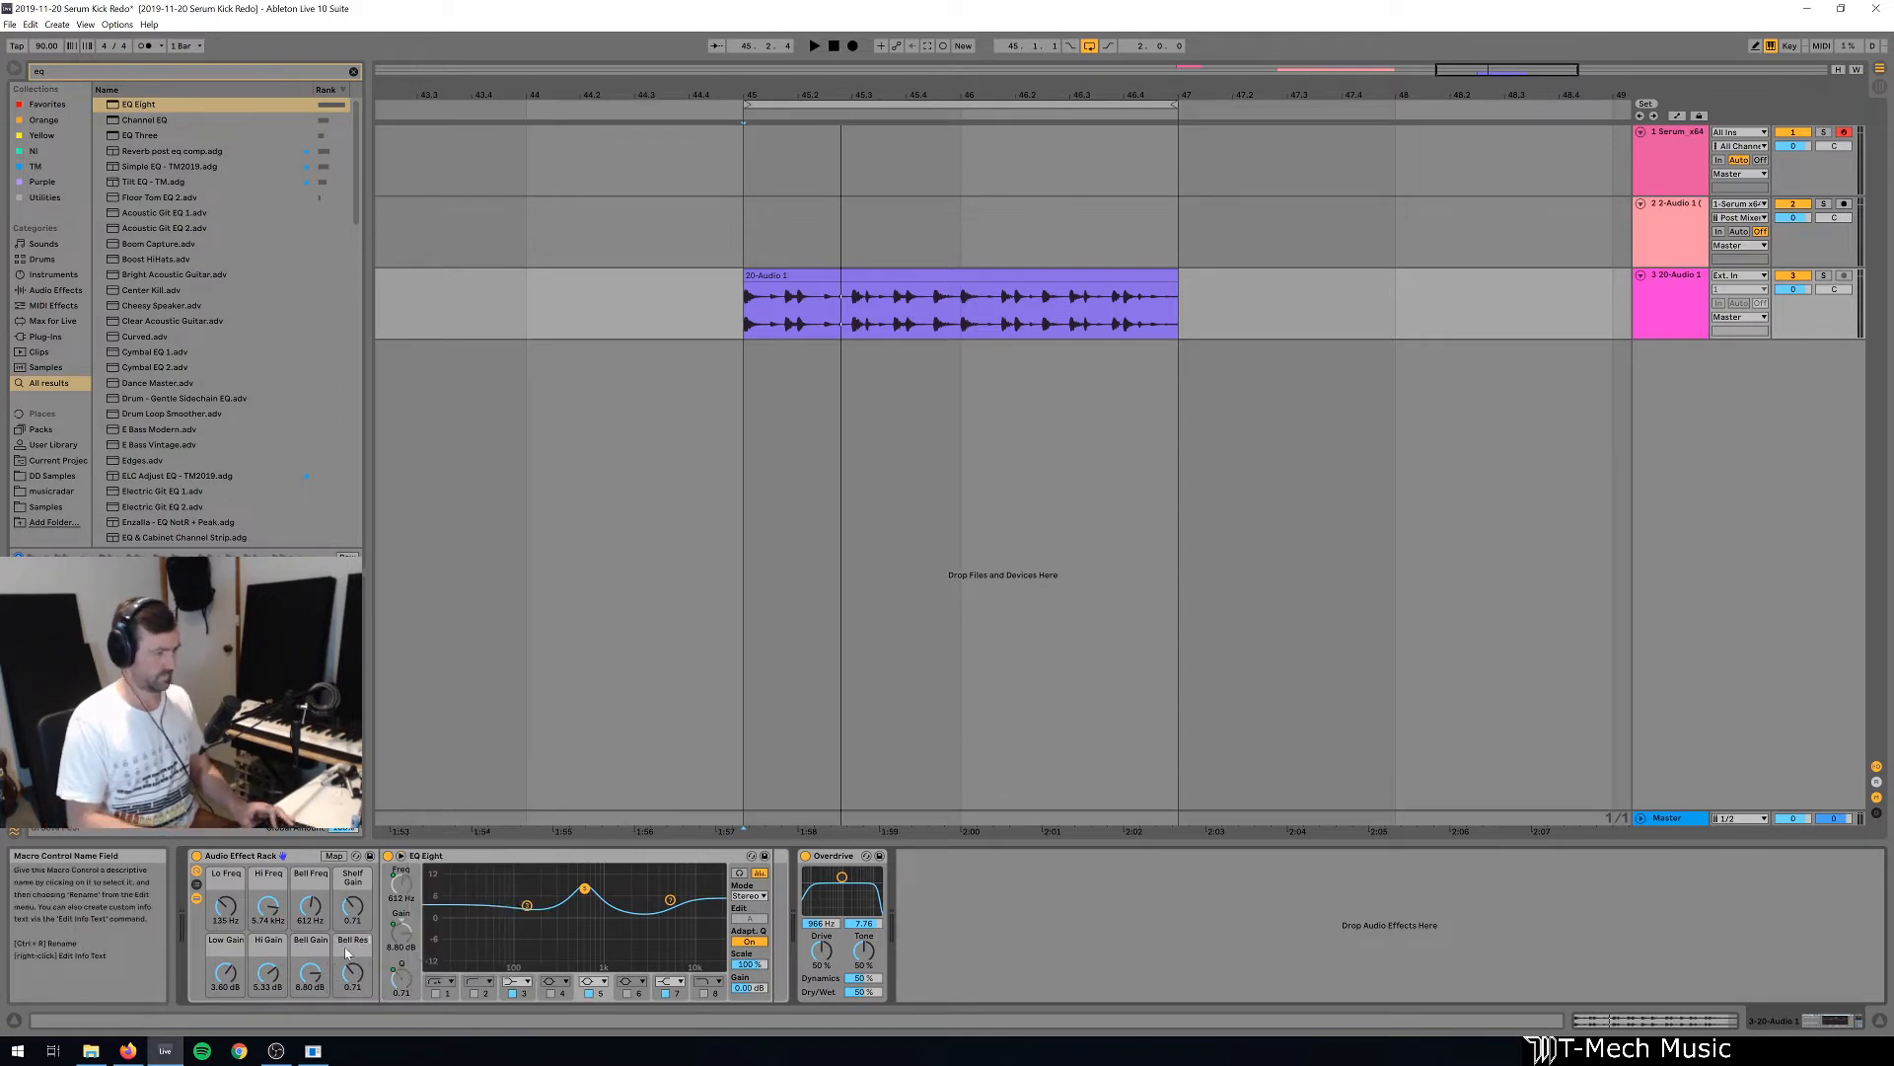
# Duplicate the EQ Eight inside the rack with the copy's Scale set to -100%, and place Overdrive between the two EQs.
pyautogui.click(633, 865)
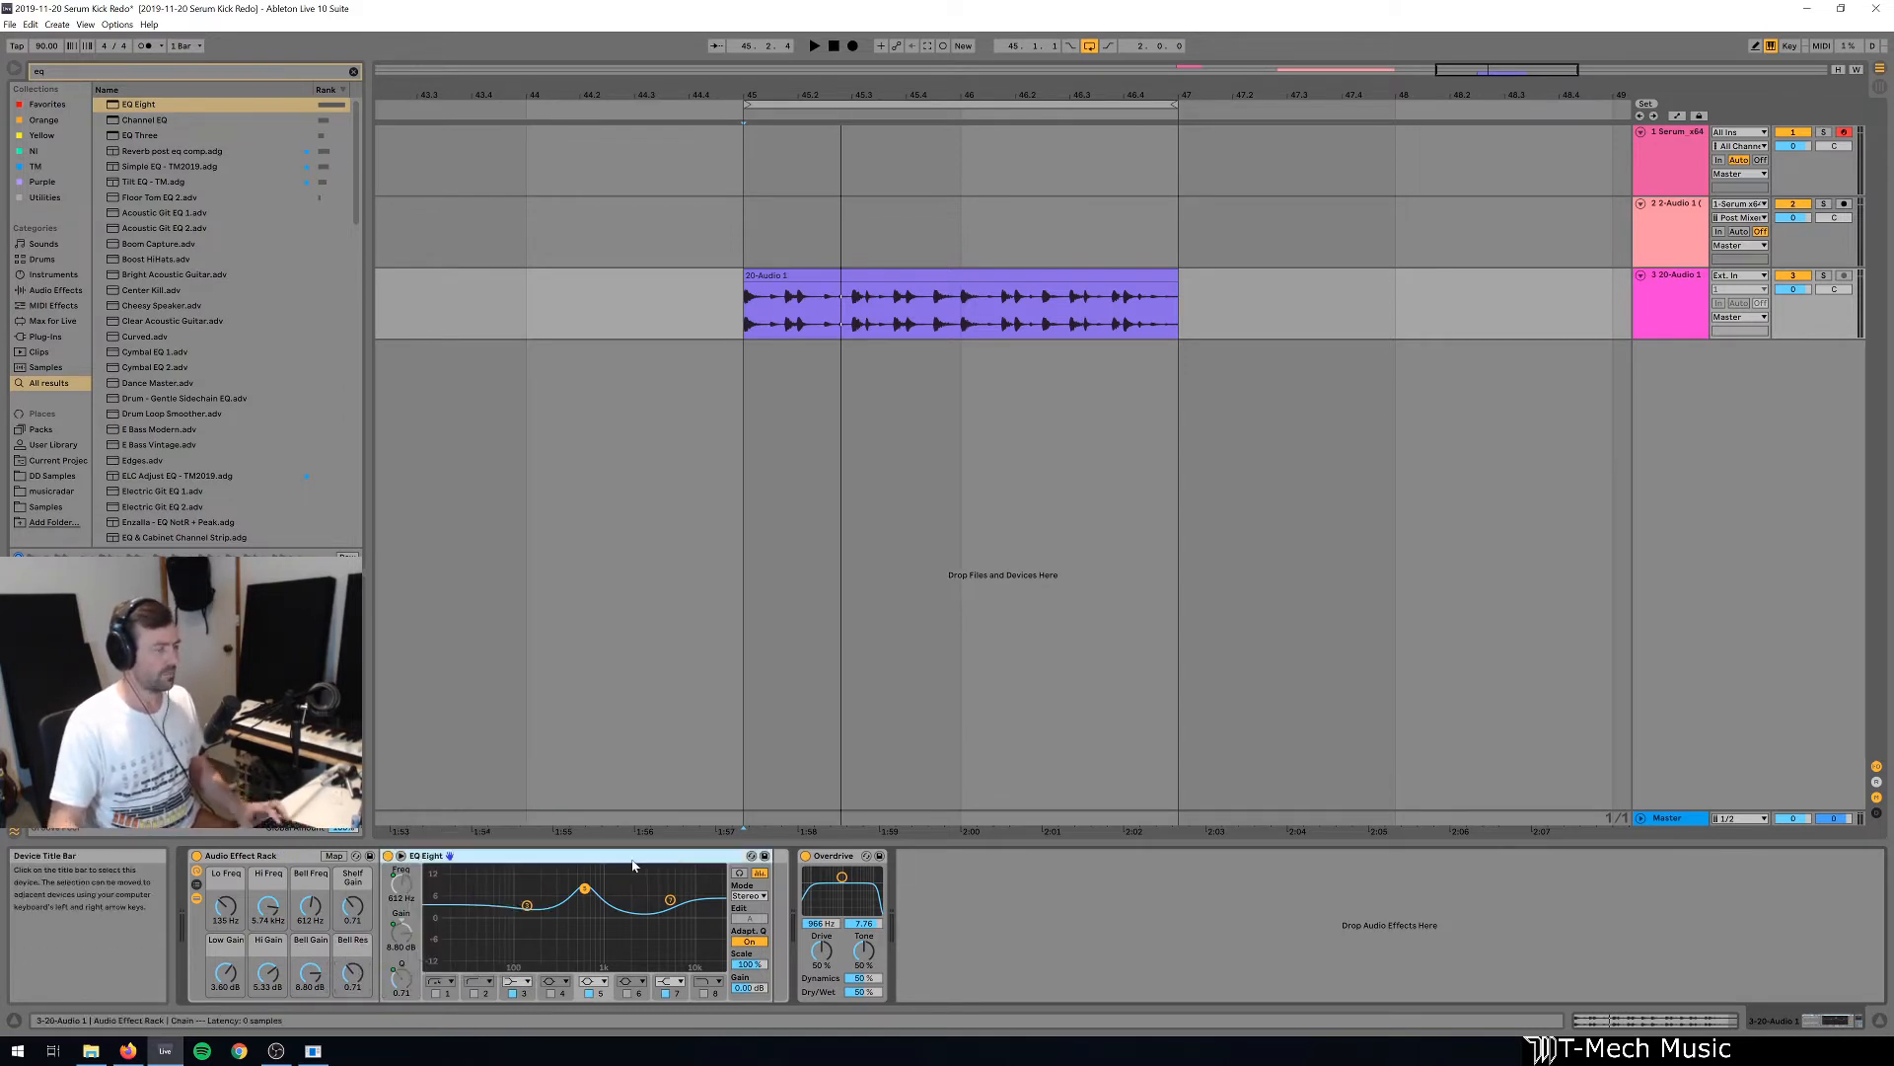
pyautogui.hotkey('ctrl', 'd')
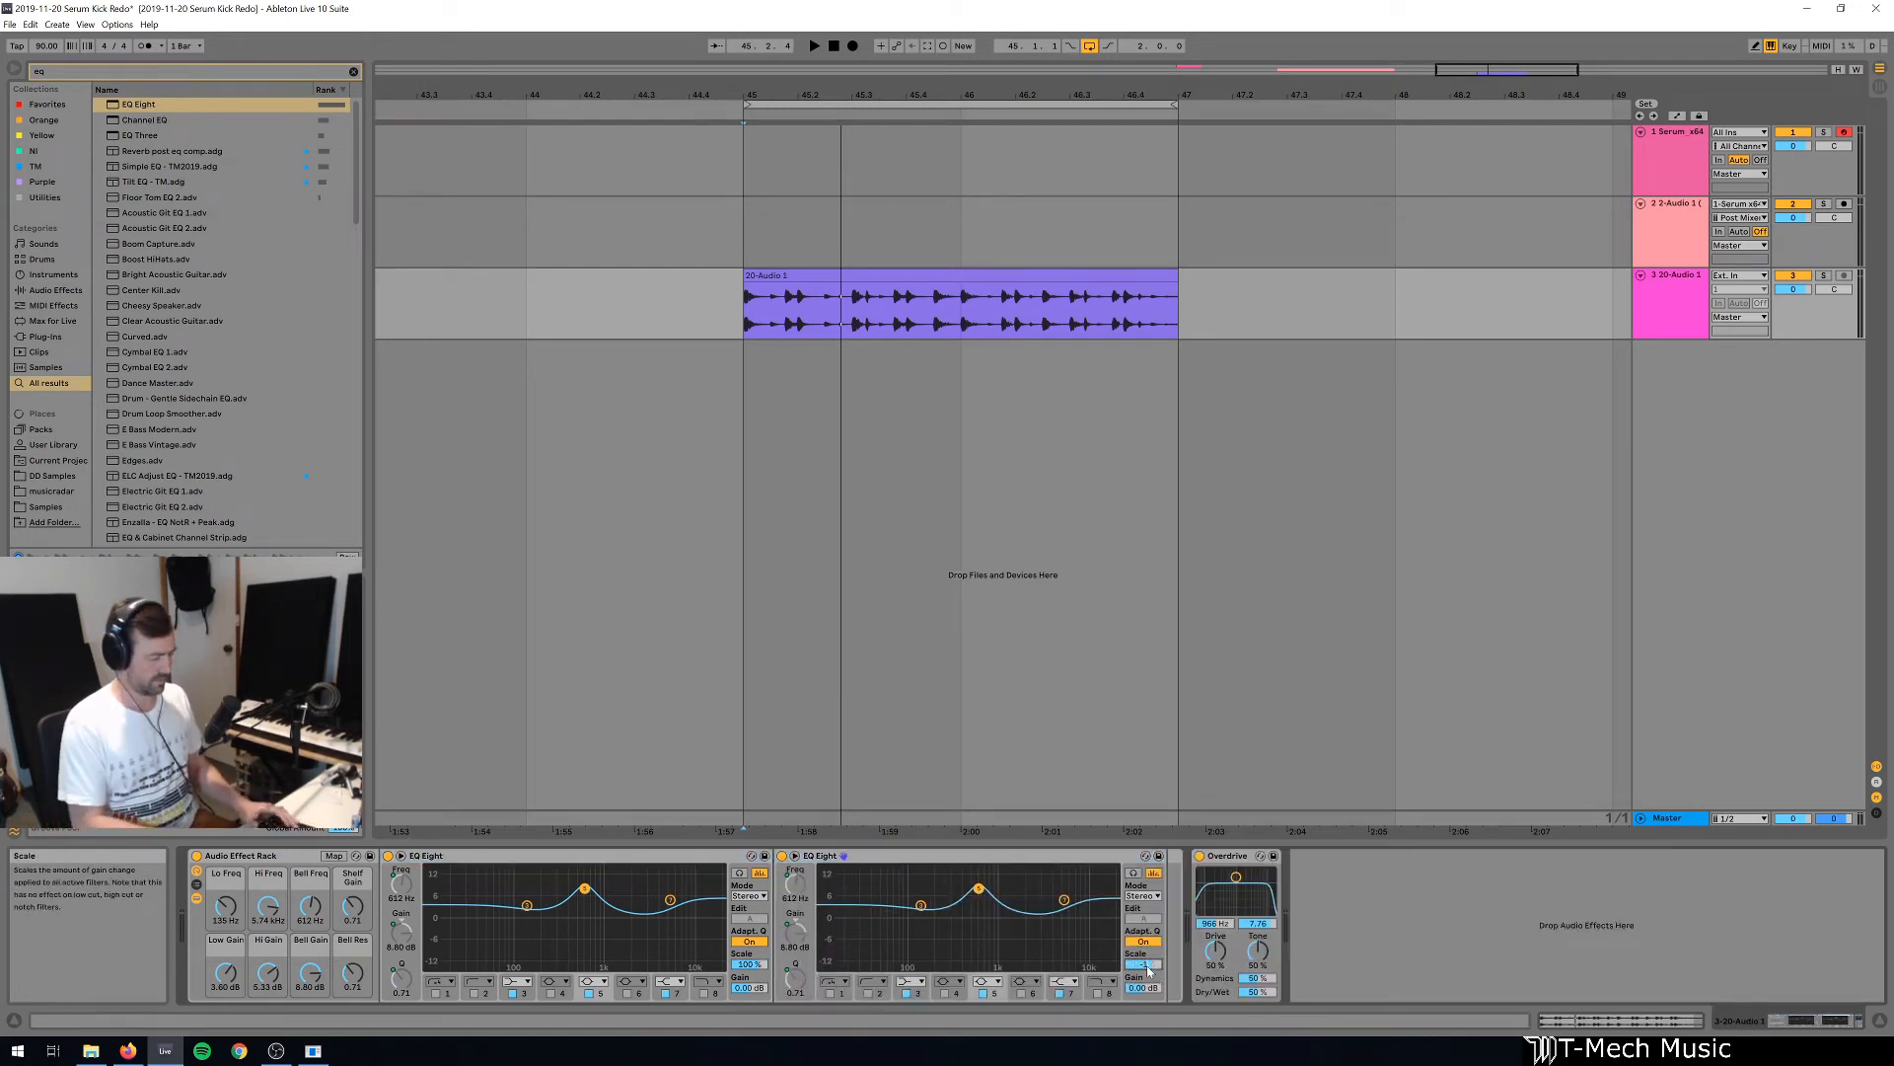
pyautogui.press('Return')
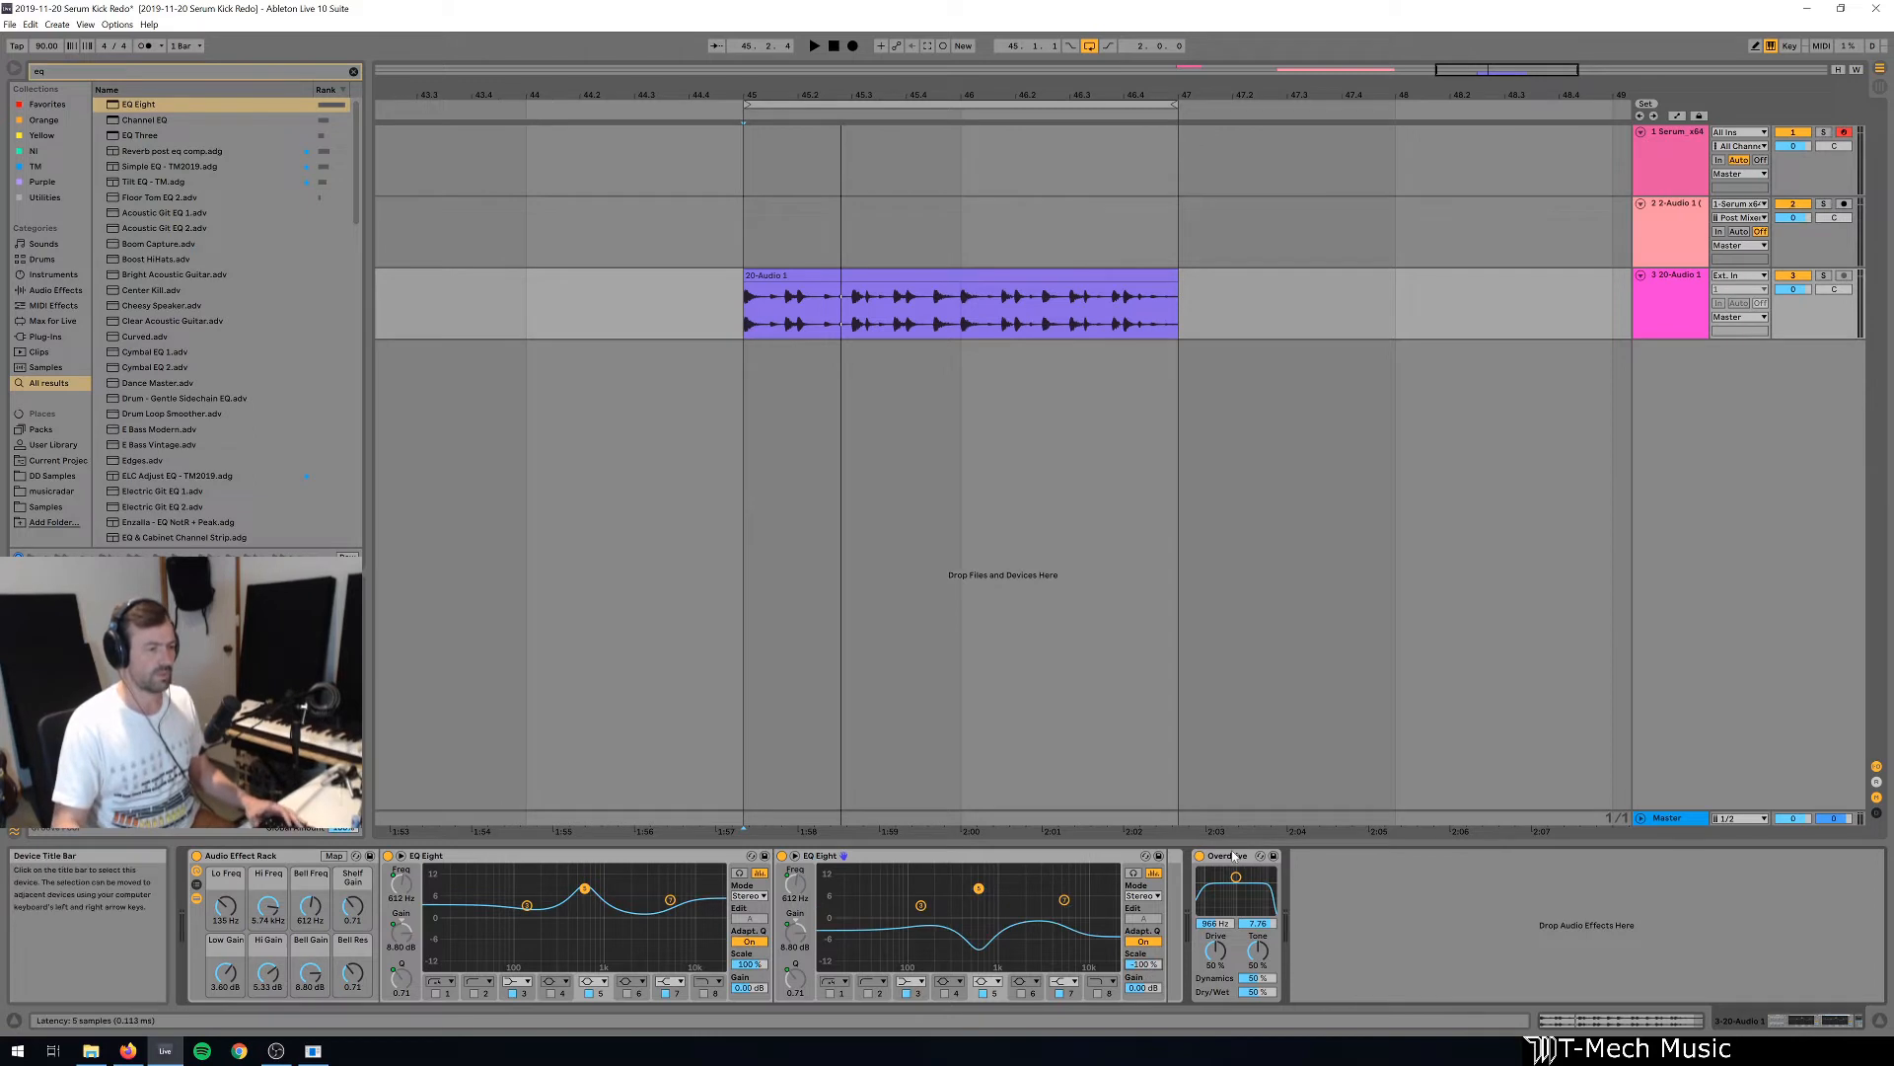
pyautogui.moveTo(1110, 855); pyautogui.dragTo(1303, 884)
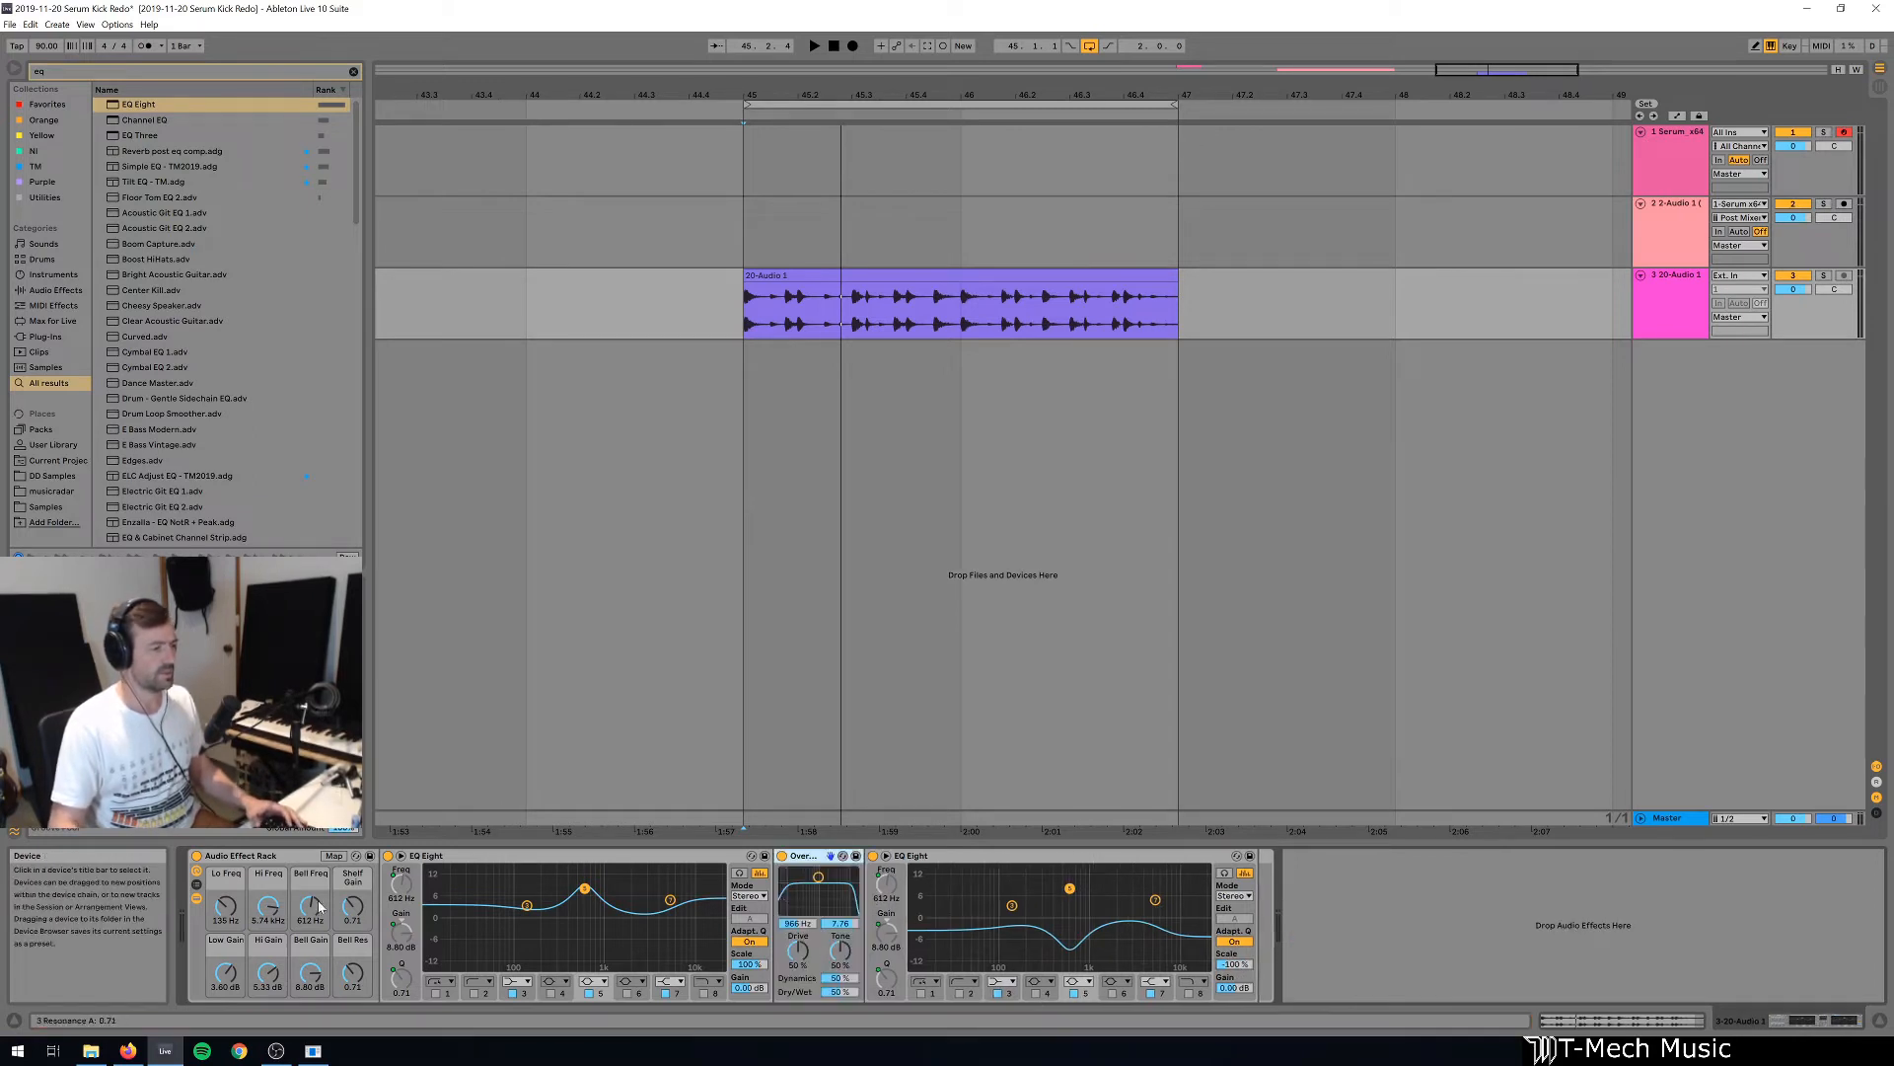
# Set the Bell Freq macro to 1.00 kHz and reset the Low Gain, Hi Gain and Bell Gain macros to 0 dB.
pyautogui.moveTo(310, 906)
pyautogui.mouseDown()
pyautogui.moveTo(310, 866)
pyautogui.moveTo(312, 913)
pyautogui.mouseUp()
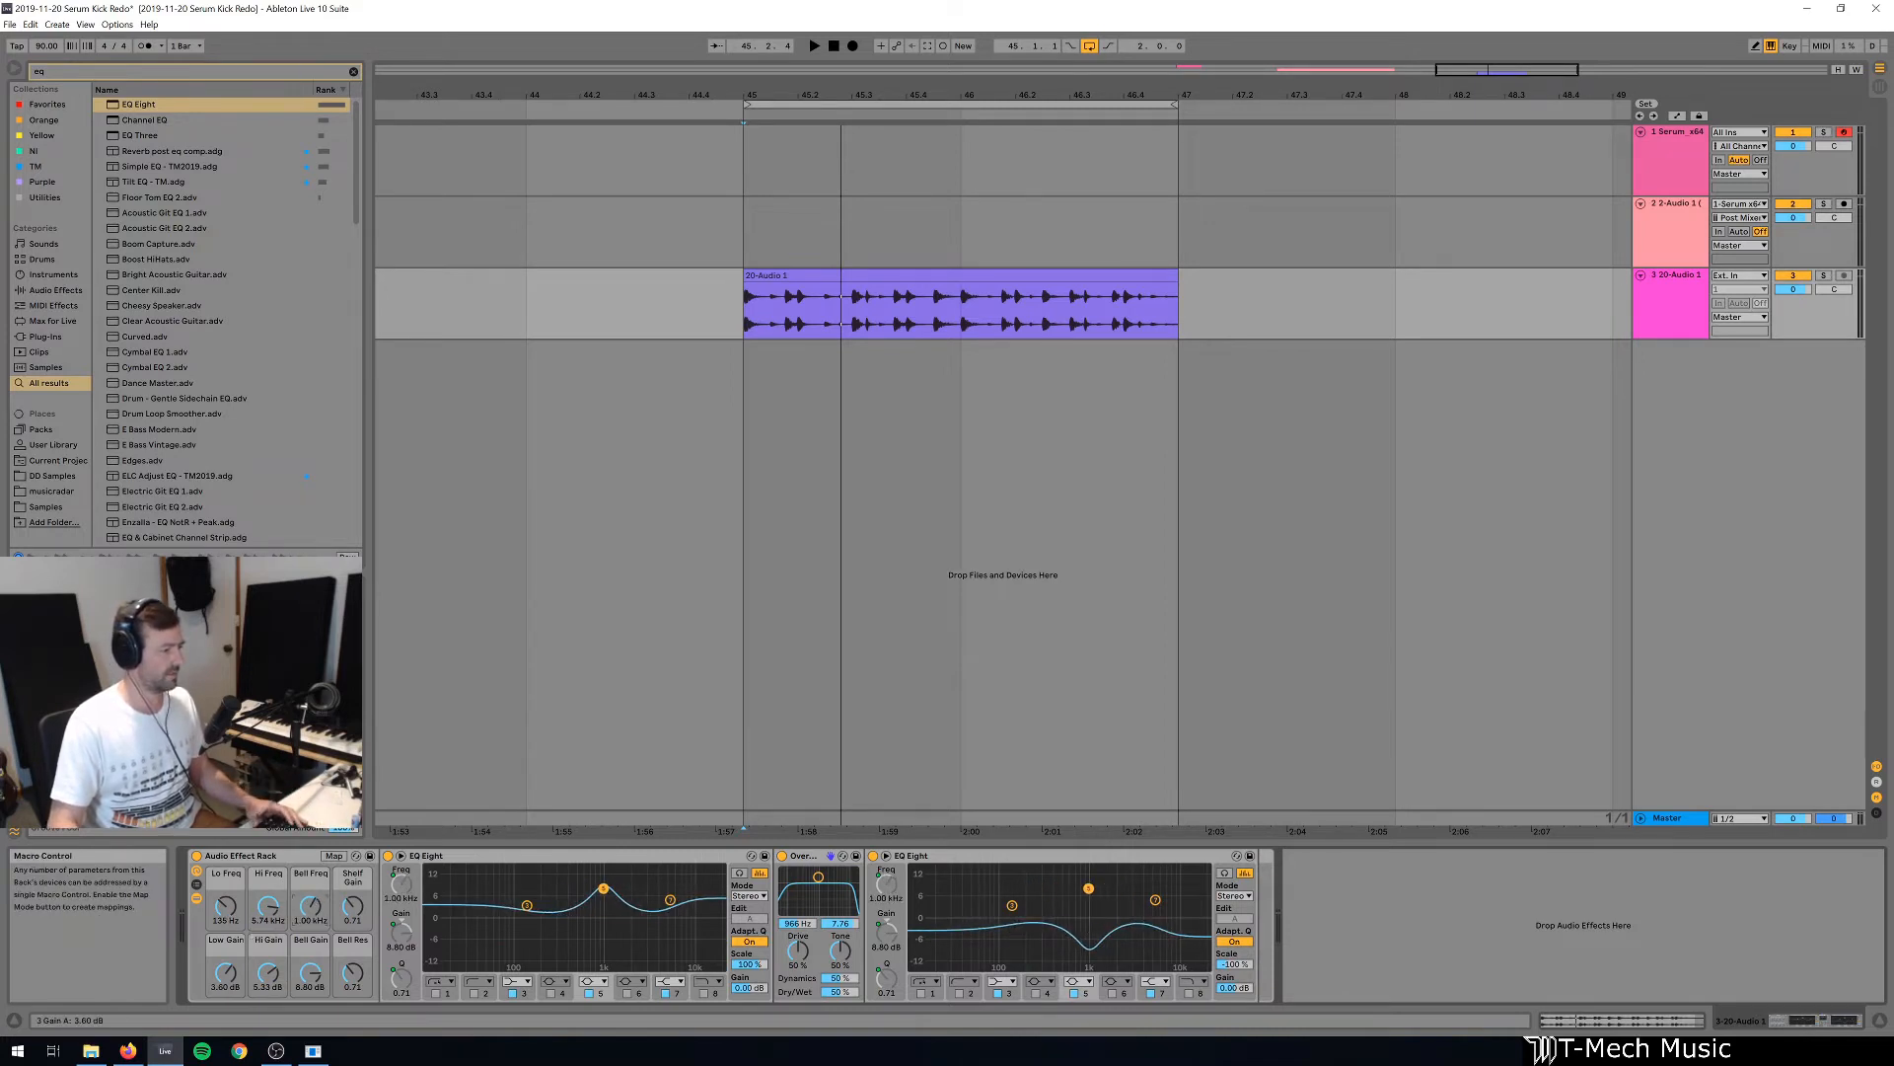
pyautogui.moveTo(225, 973); pyautogui.dragTo(224, 981)
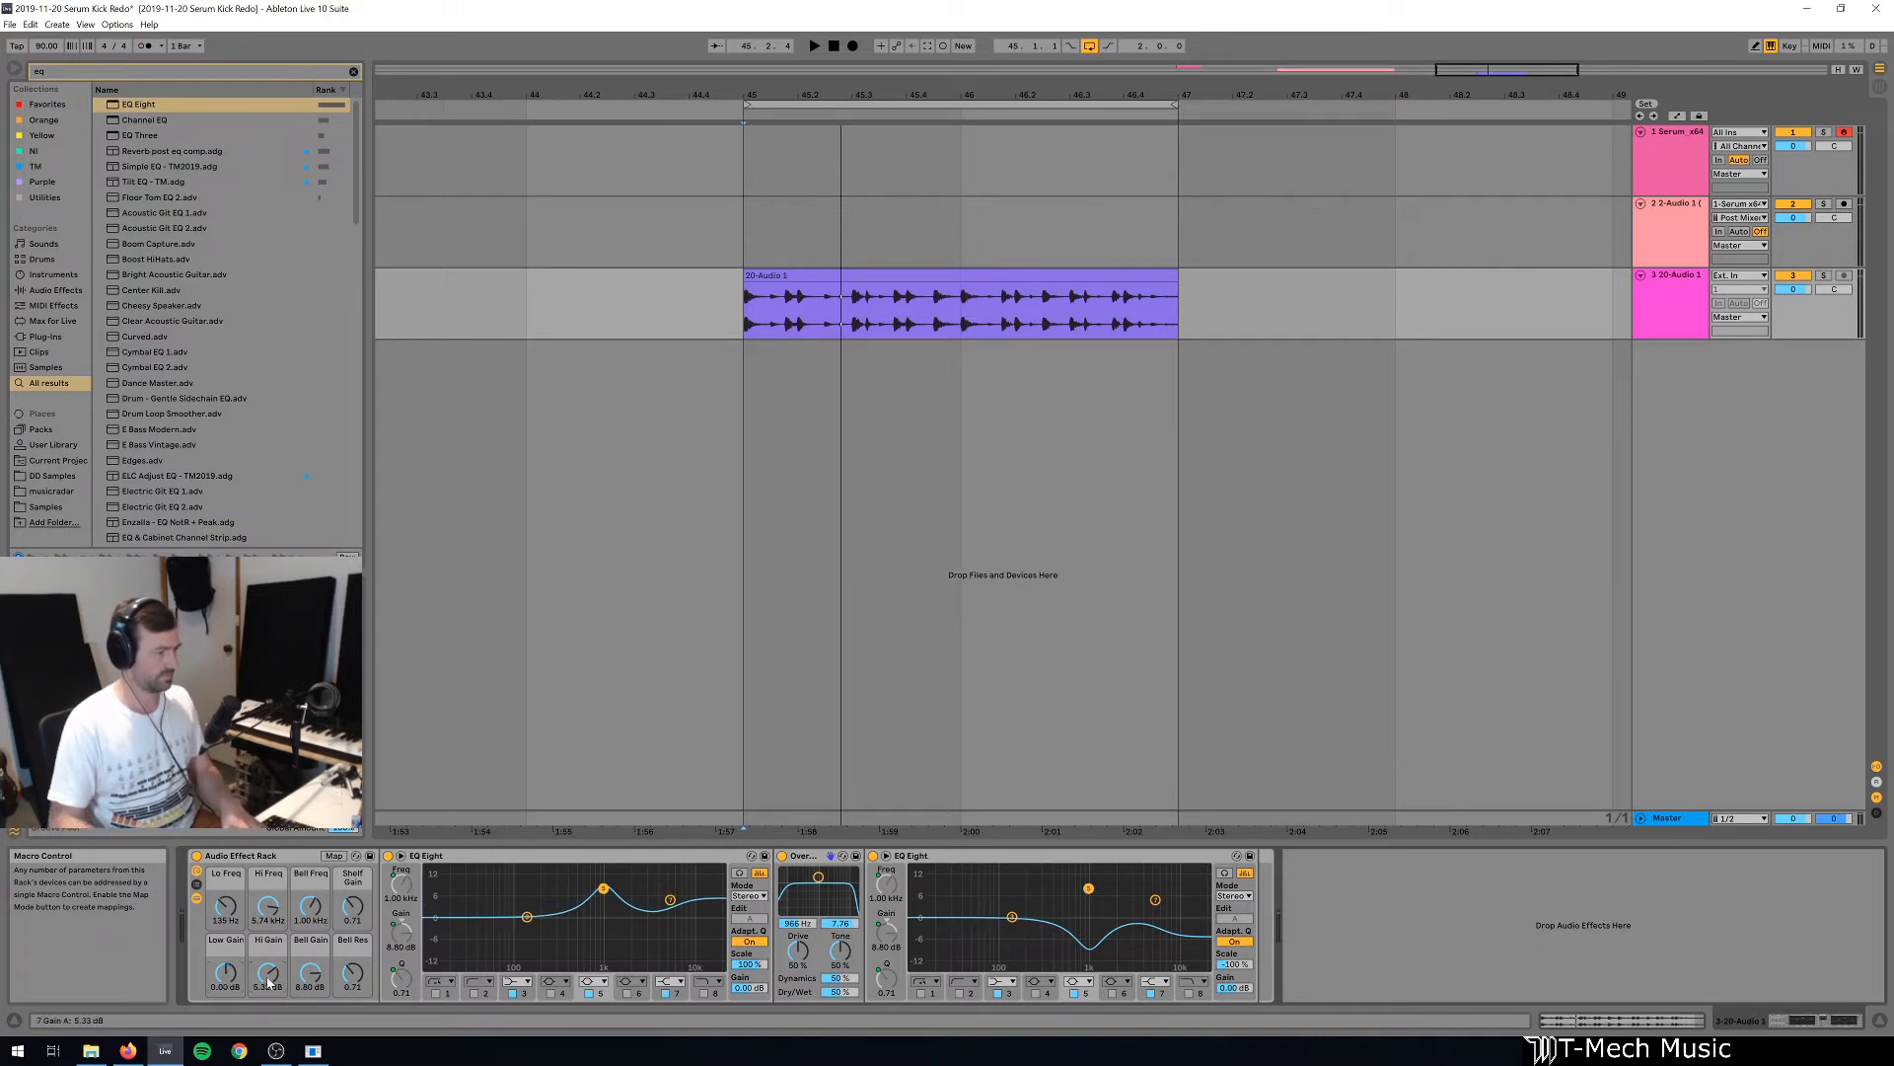
pyautogui.click(268, 980)
pyautogui.press('Delete')
pyautogui.press('Delete')
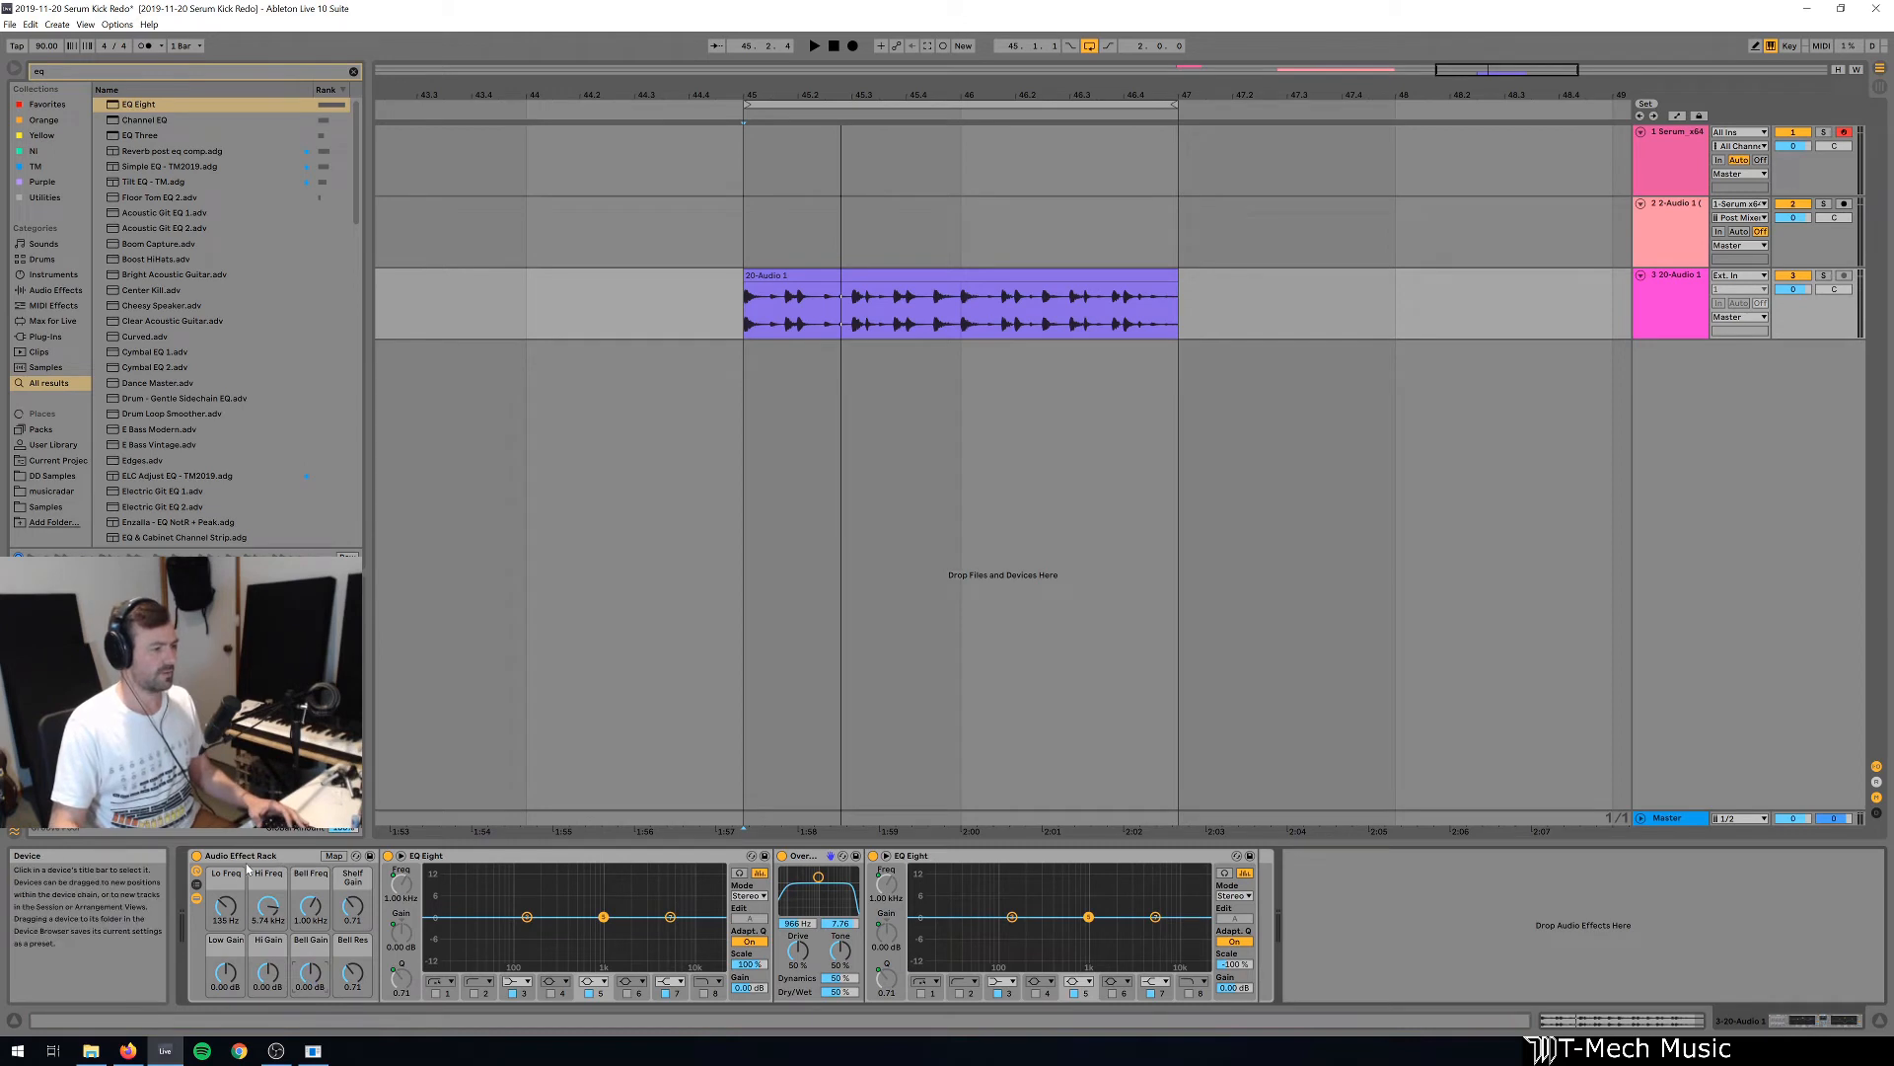
# Audition the loop with Bell Gain raised to 15.0 dB while sweeping Bell Freq upward to about 7 kHz.
pyautogui.press('space')
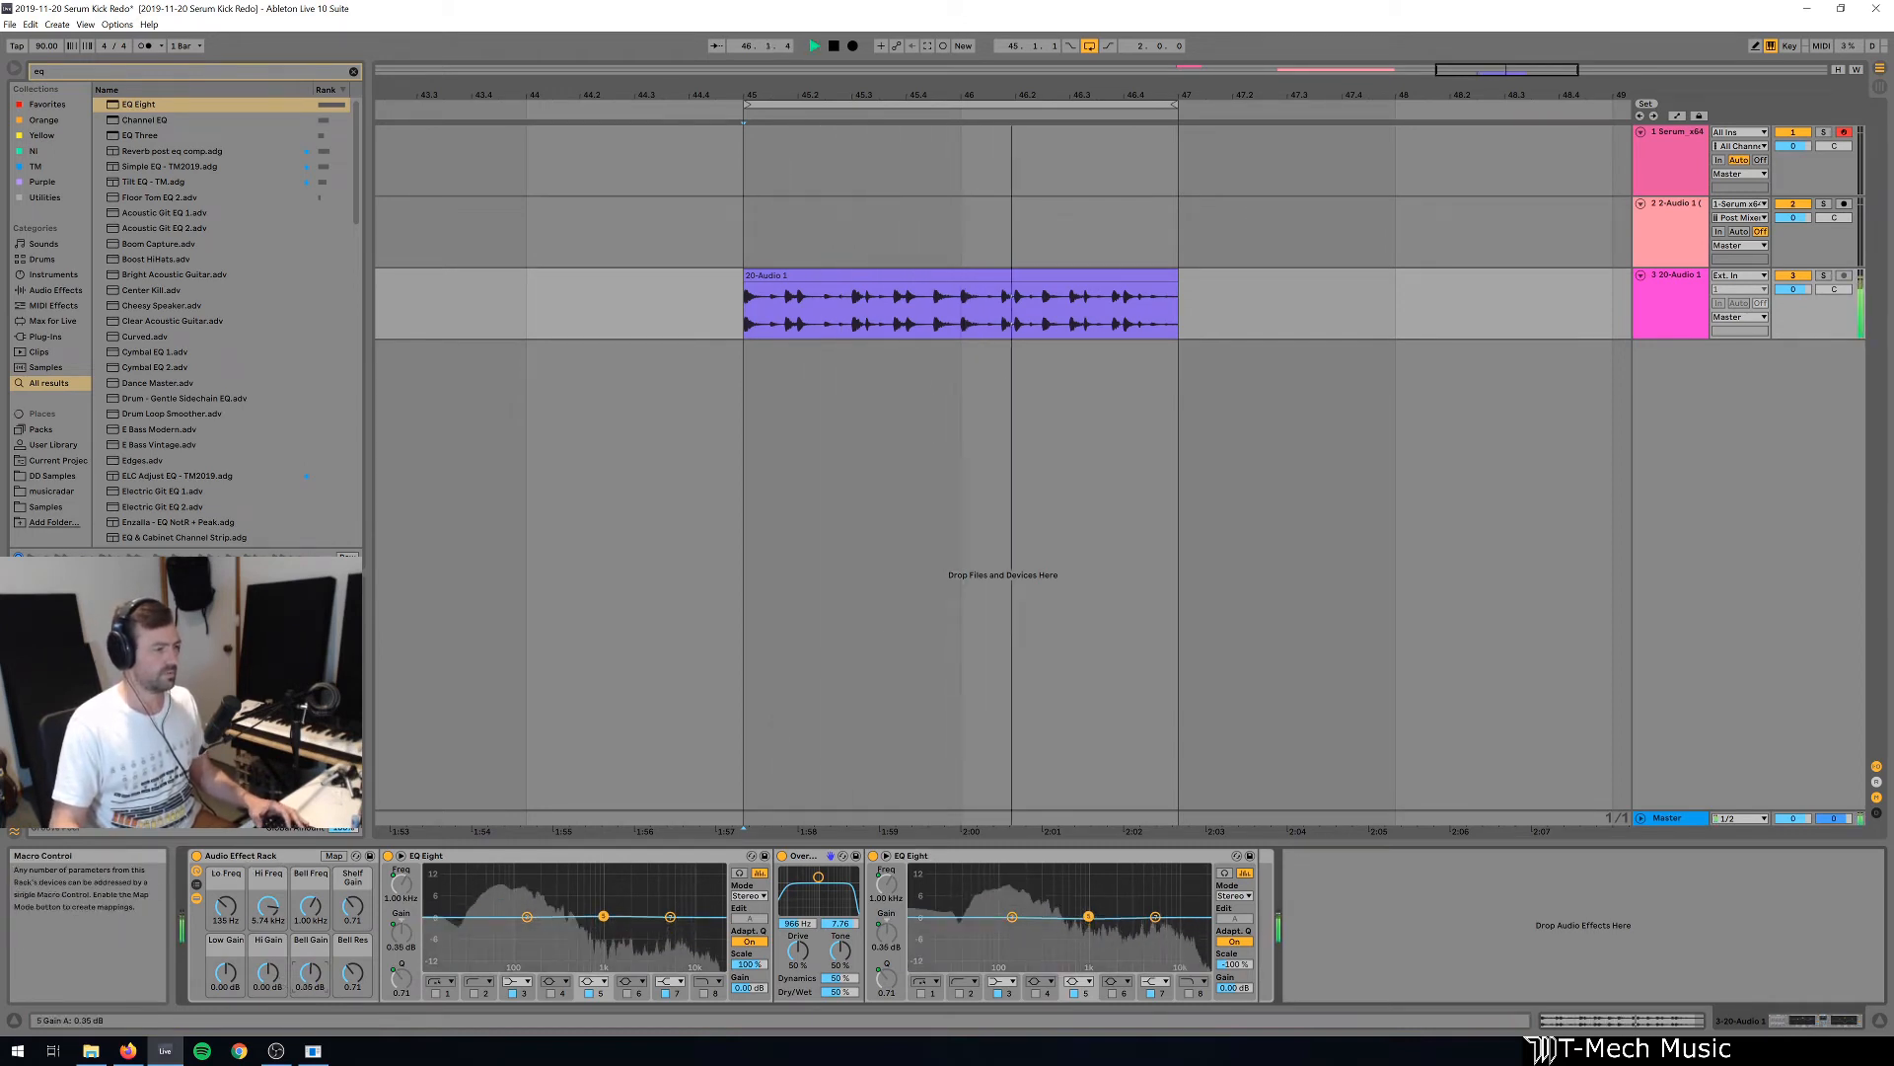
pyautogui.moveTo(310, 974); pyautogui.dragTo(310, 915)
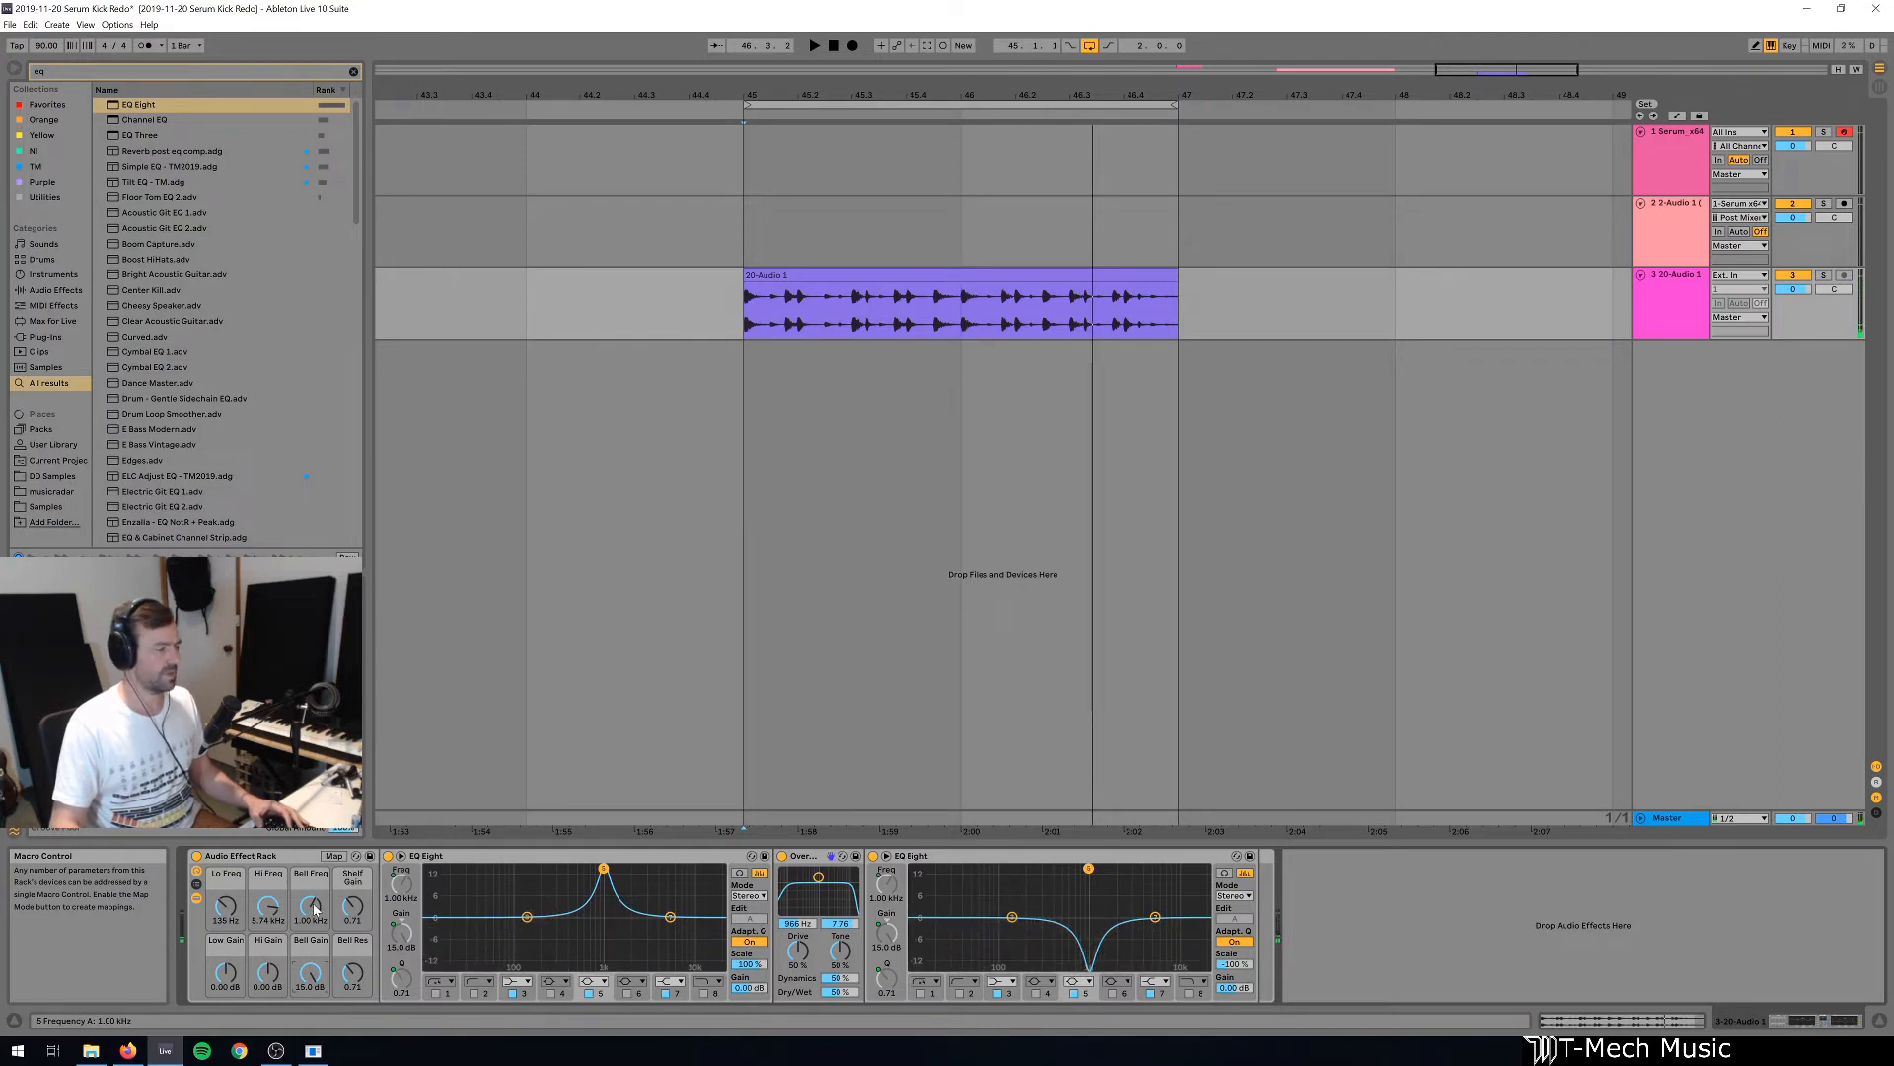
pyautogui.press('space')
pyautogui.moveTo(315, 909)
pyautogui.mouseDown()
pyautogui.moveTo(315, 943)
pyautogui.moveTo(315, 894)
pyautogui.mouseUp()
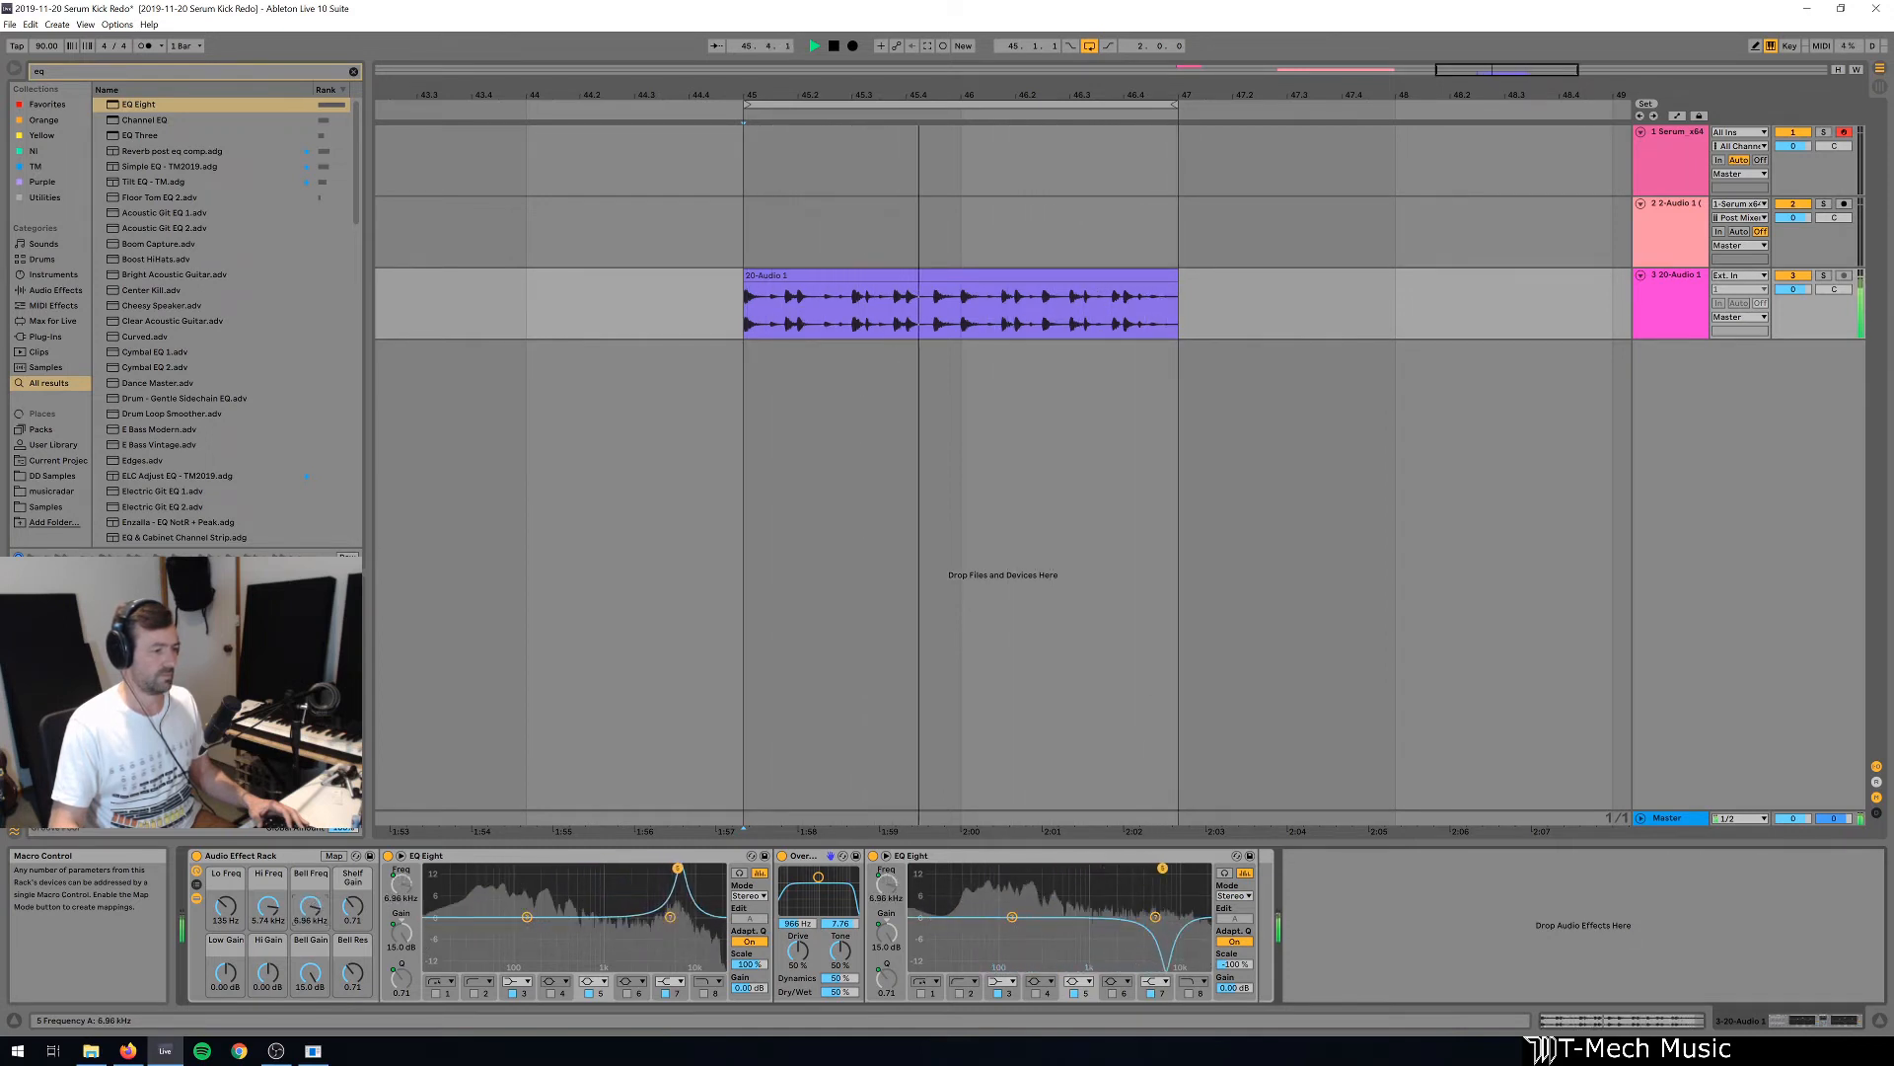
# Audition a -15.0 dB Bell Gain cut with Bell Freq at 264 Hz and Bell Res at 0.30, and reset Bell Gain to 0 dB.
pyautogui.moveTo(310, 974); pyautogui.dragTo(311, 976)
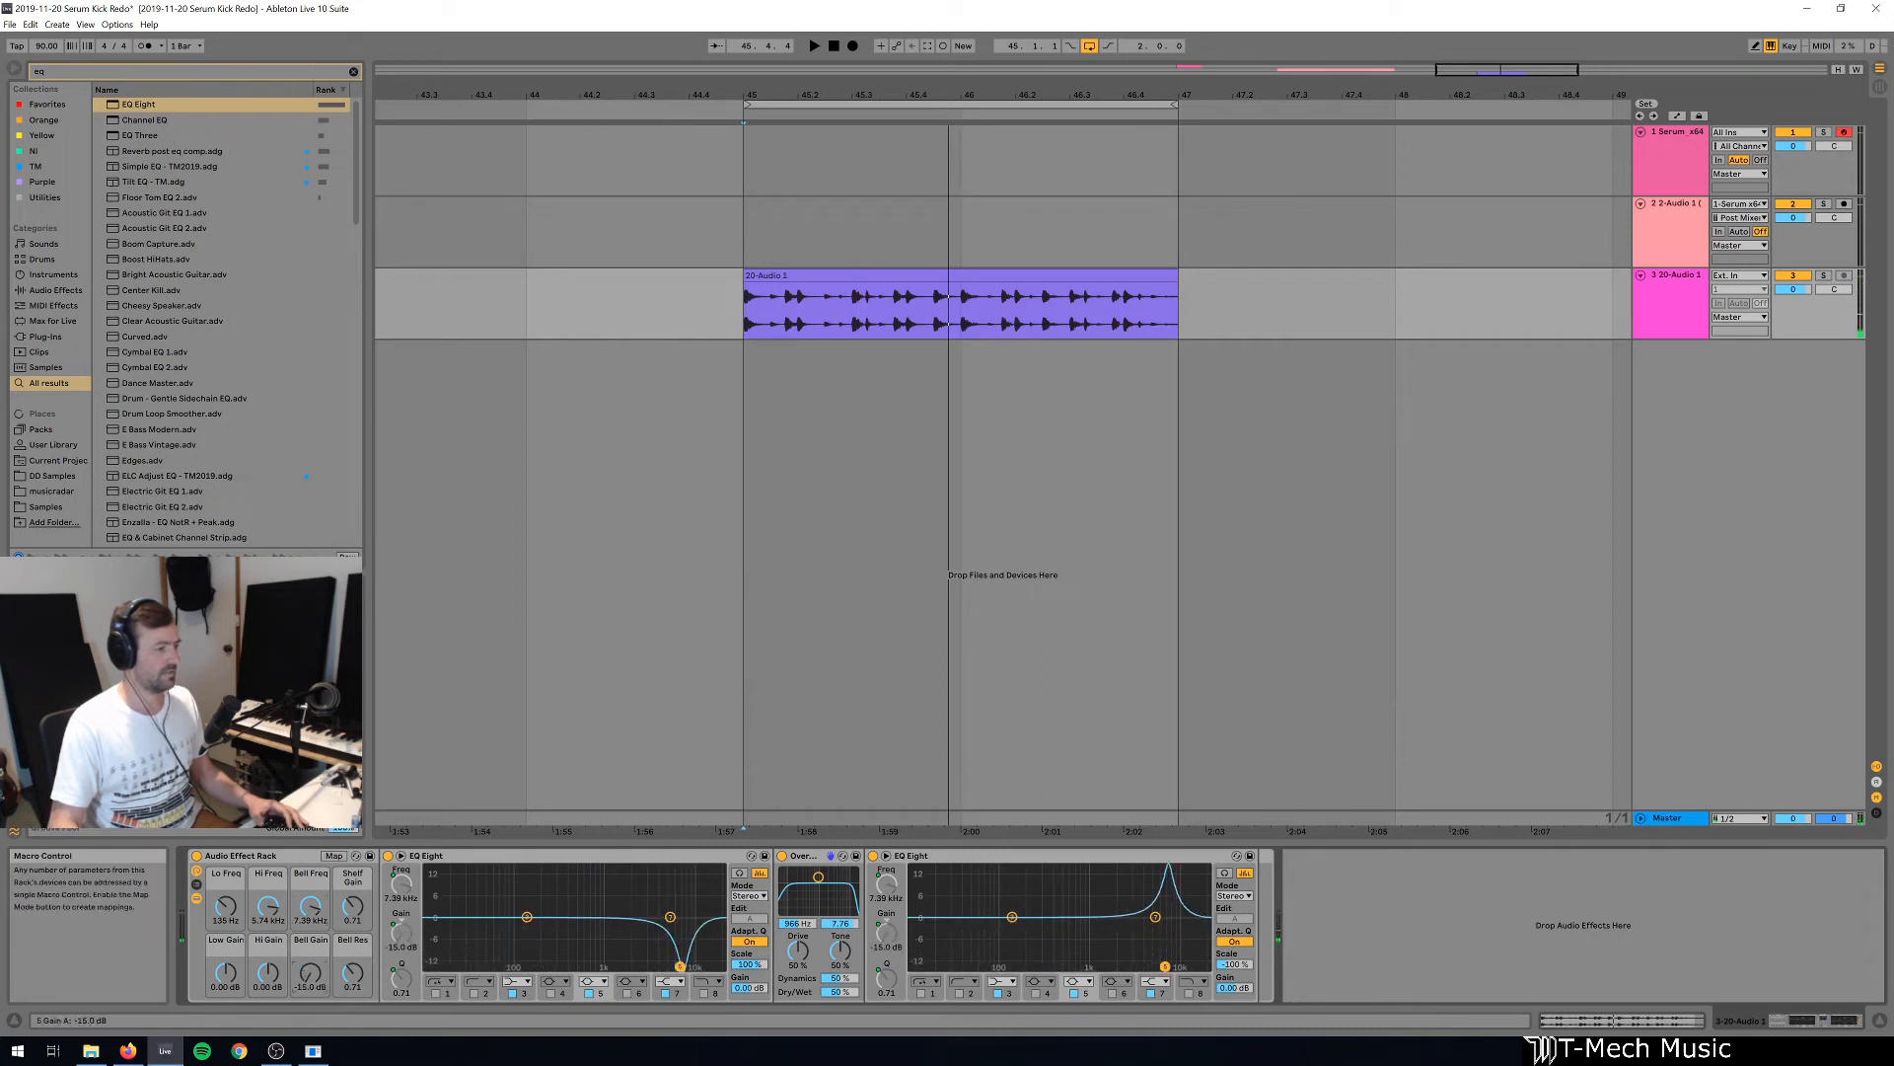
pyautogui.press('space')
pyautogui.moveTo(311, 906); pyautogui.dragTo(311, 933)
pyautogui.moveTo(310, 906); pyautogui.dragTo(352, 943)
pyautogui.press('space')
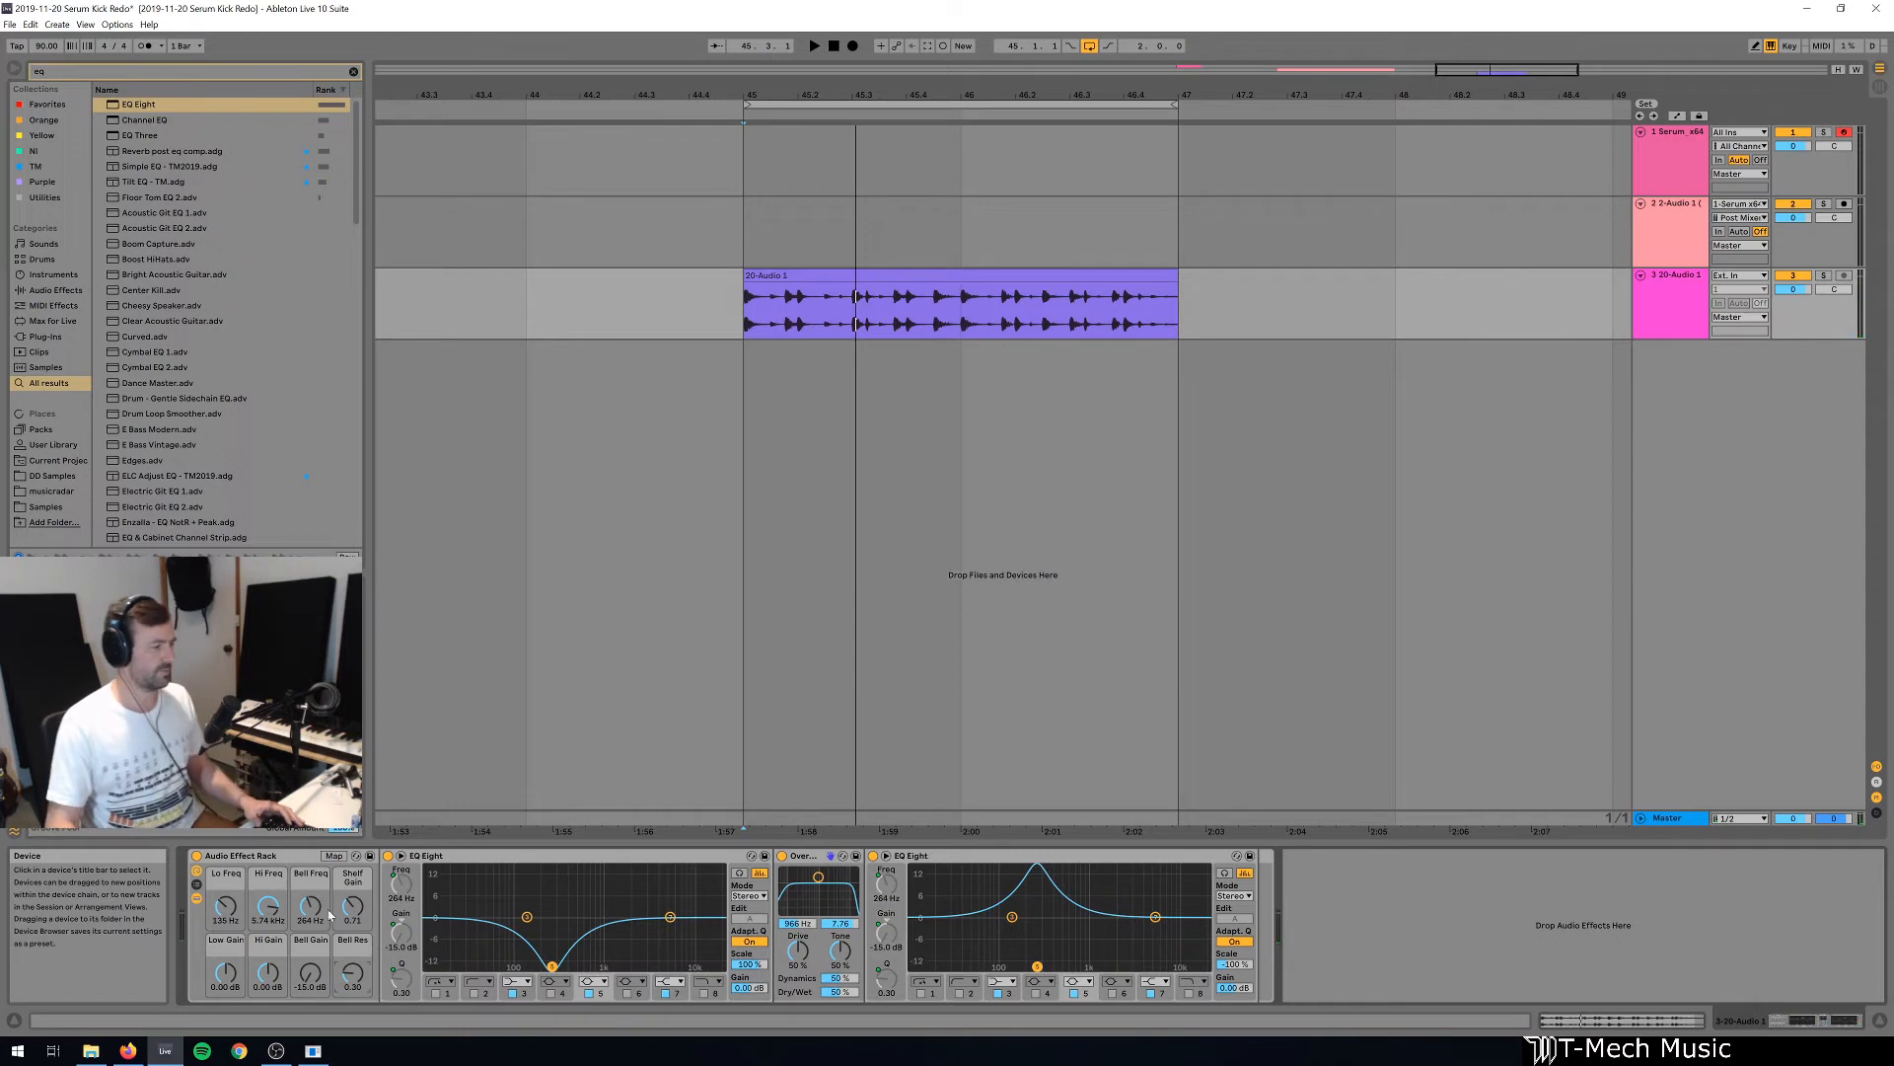
pyautogui.click(310, 973)
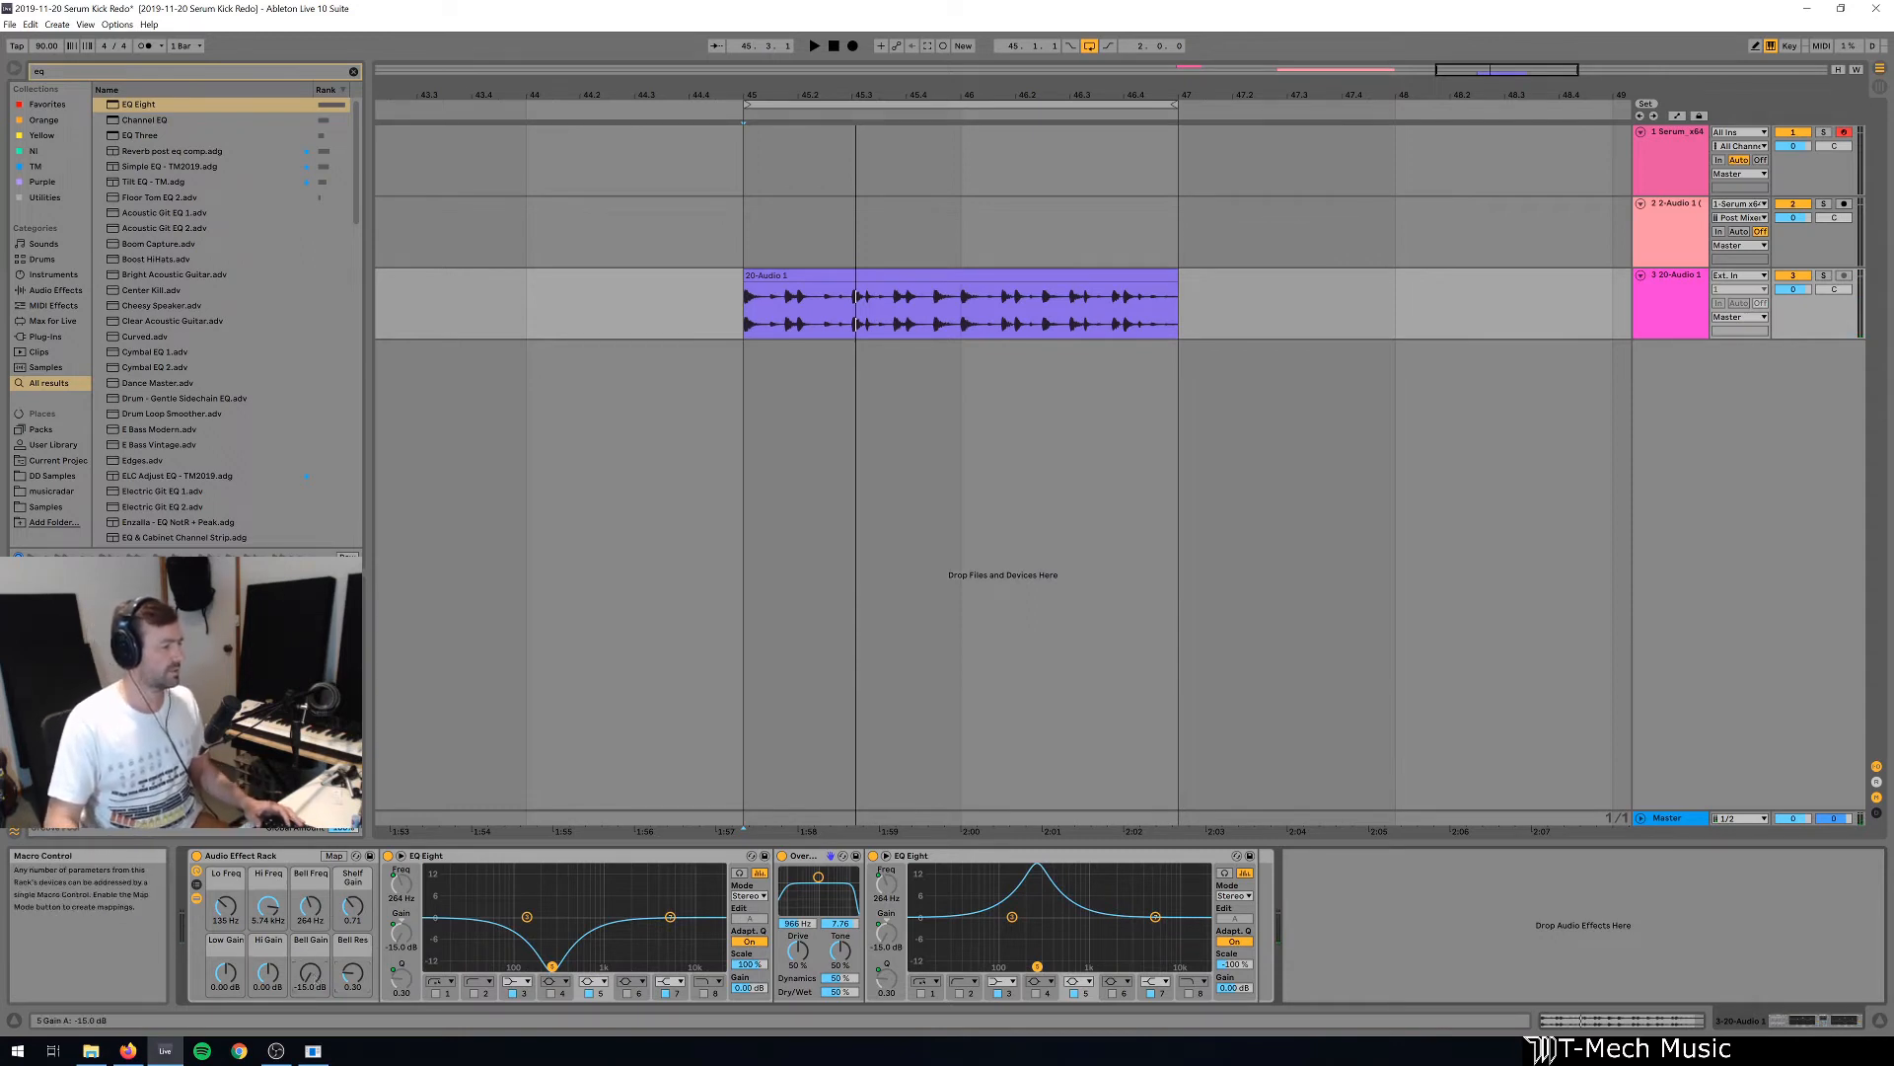
pyautogui.doubleClick(310, 973)
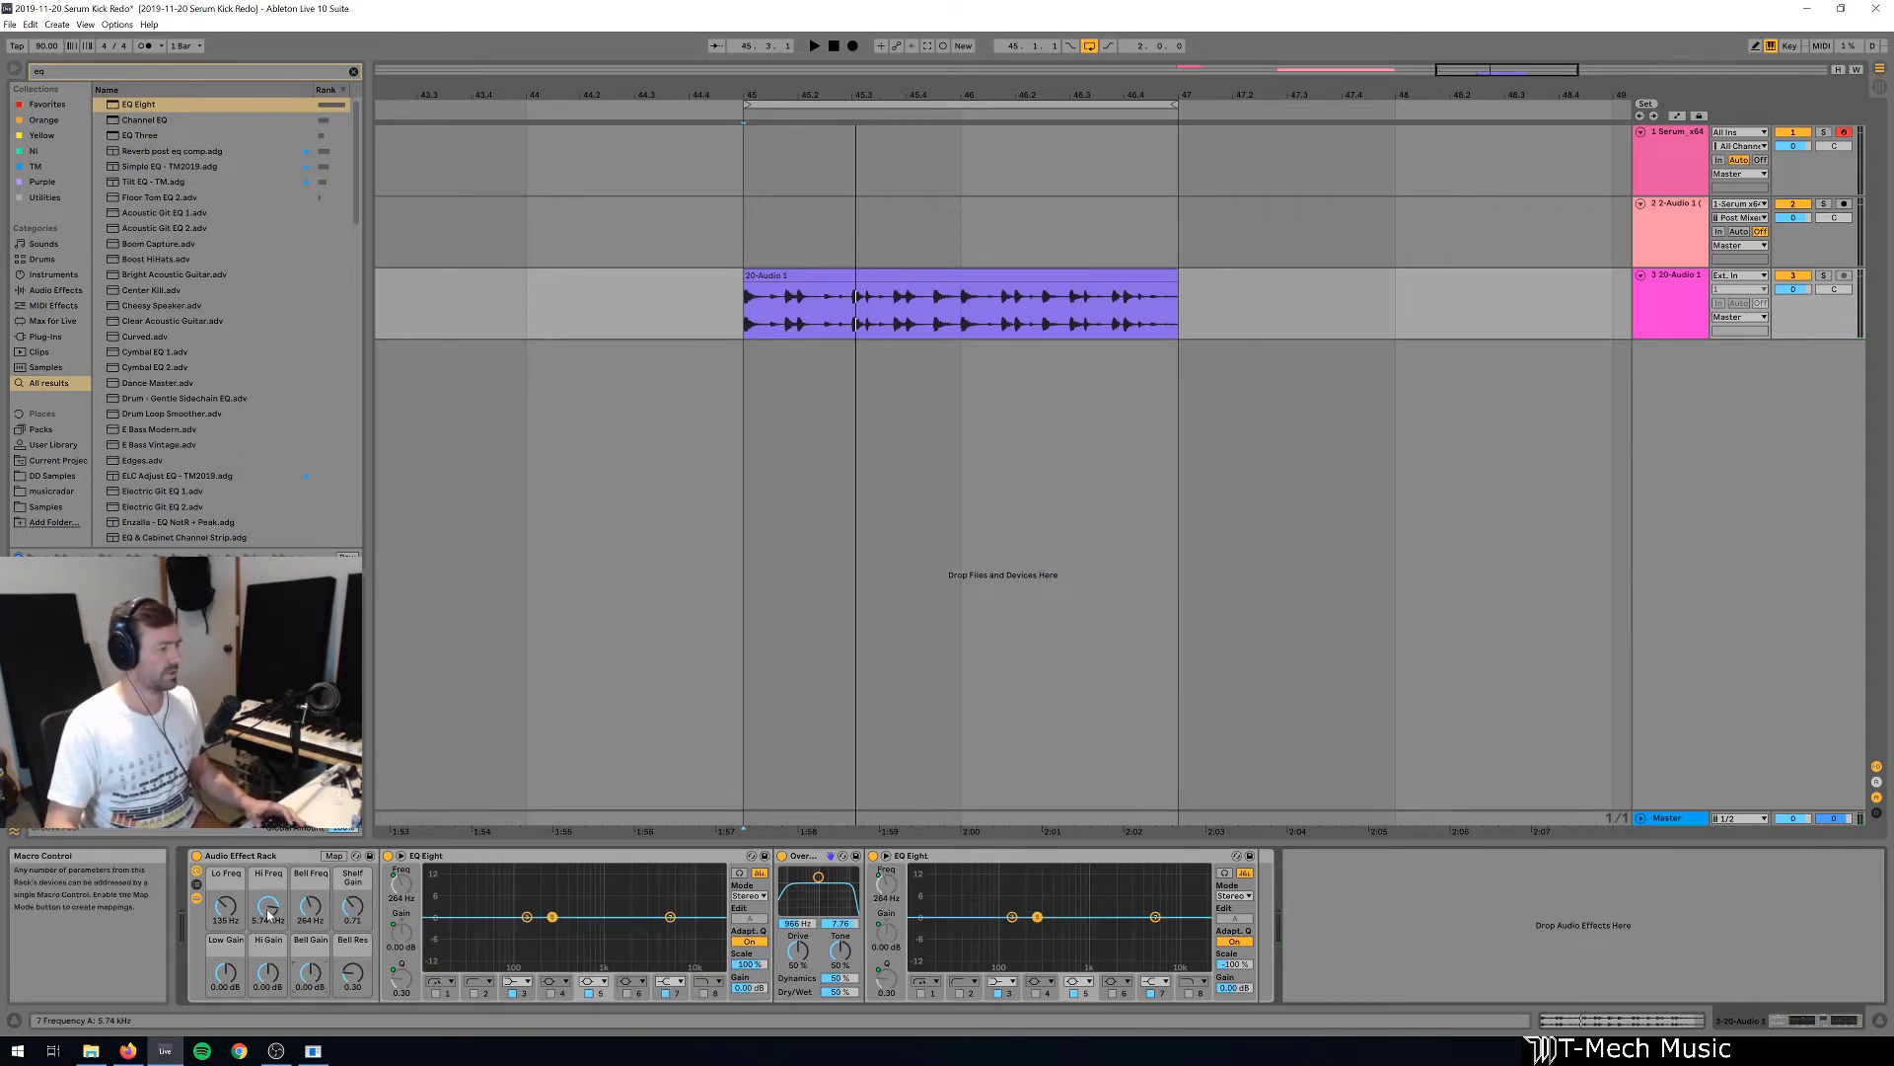
# During playback, set Lo Freq to 195 Hz, Low Gain to 15.0 dB, Hi Freq to 1.73 kHz and Hi Gain to -11.0 dB.
pyautogui.press('space')
pyautogui.moveTo(267, 973); pyautogui.dragTo(269, 1046)
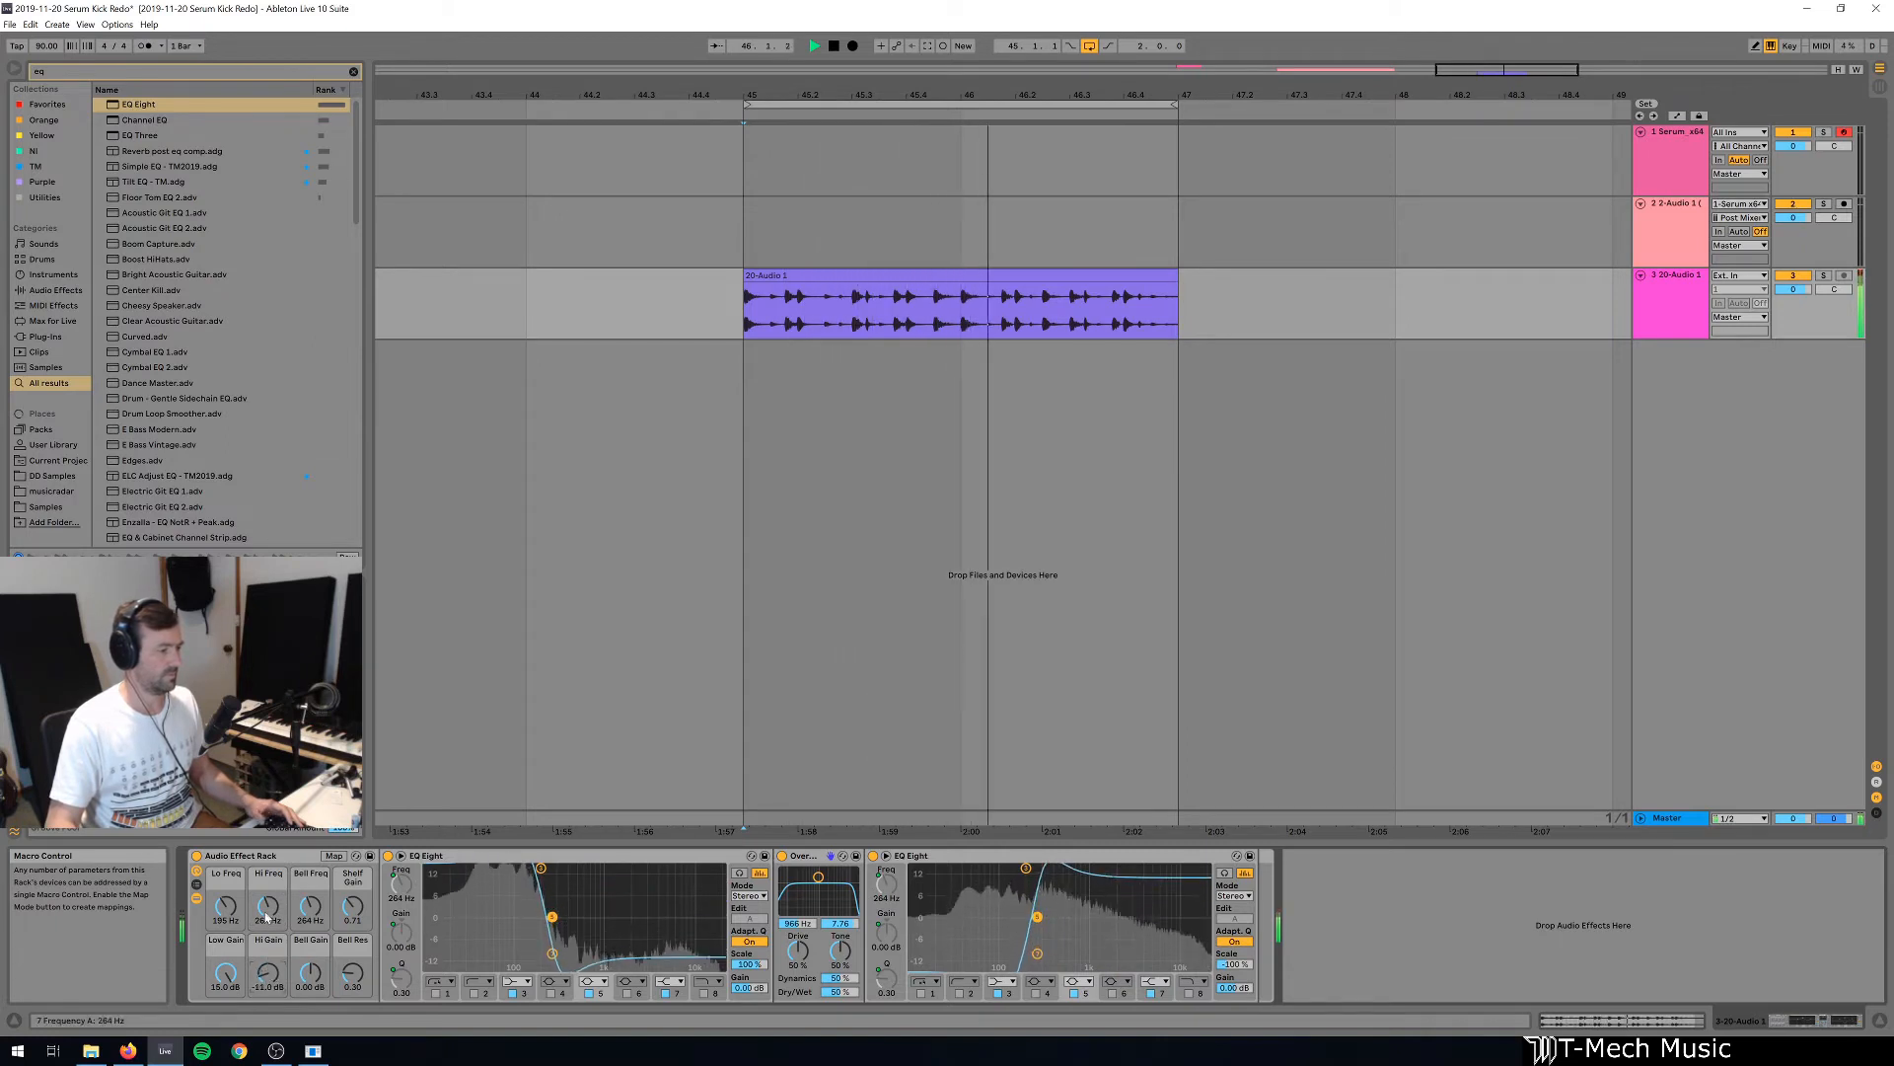
pyautogui.moveTo(268, 906); pyautogui.dragTo(268, 869)
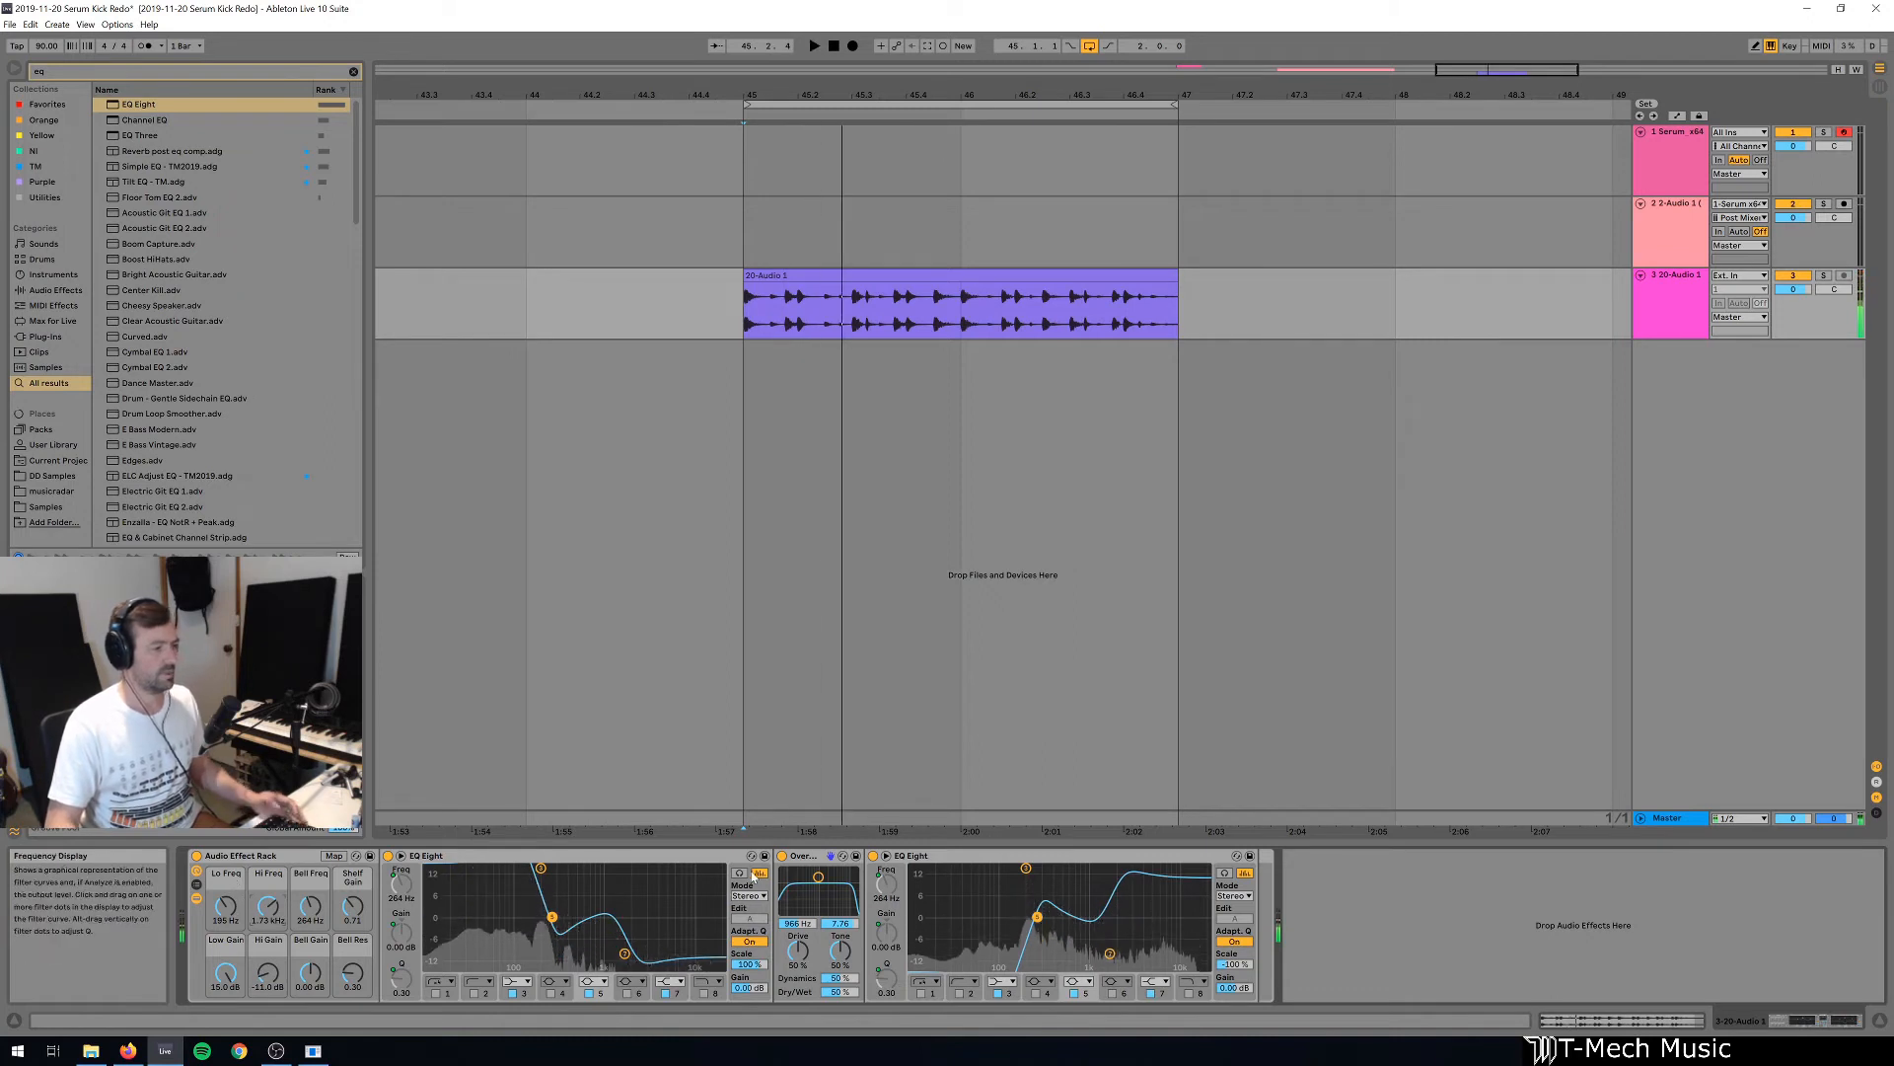
# Place a copy of Overdrive after the rack and bypass the rack to hear the loop through the copy alone.
pyautogui.moveTo(1479, 925); pyautogui.dragTo(1479, 925)
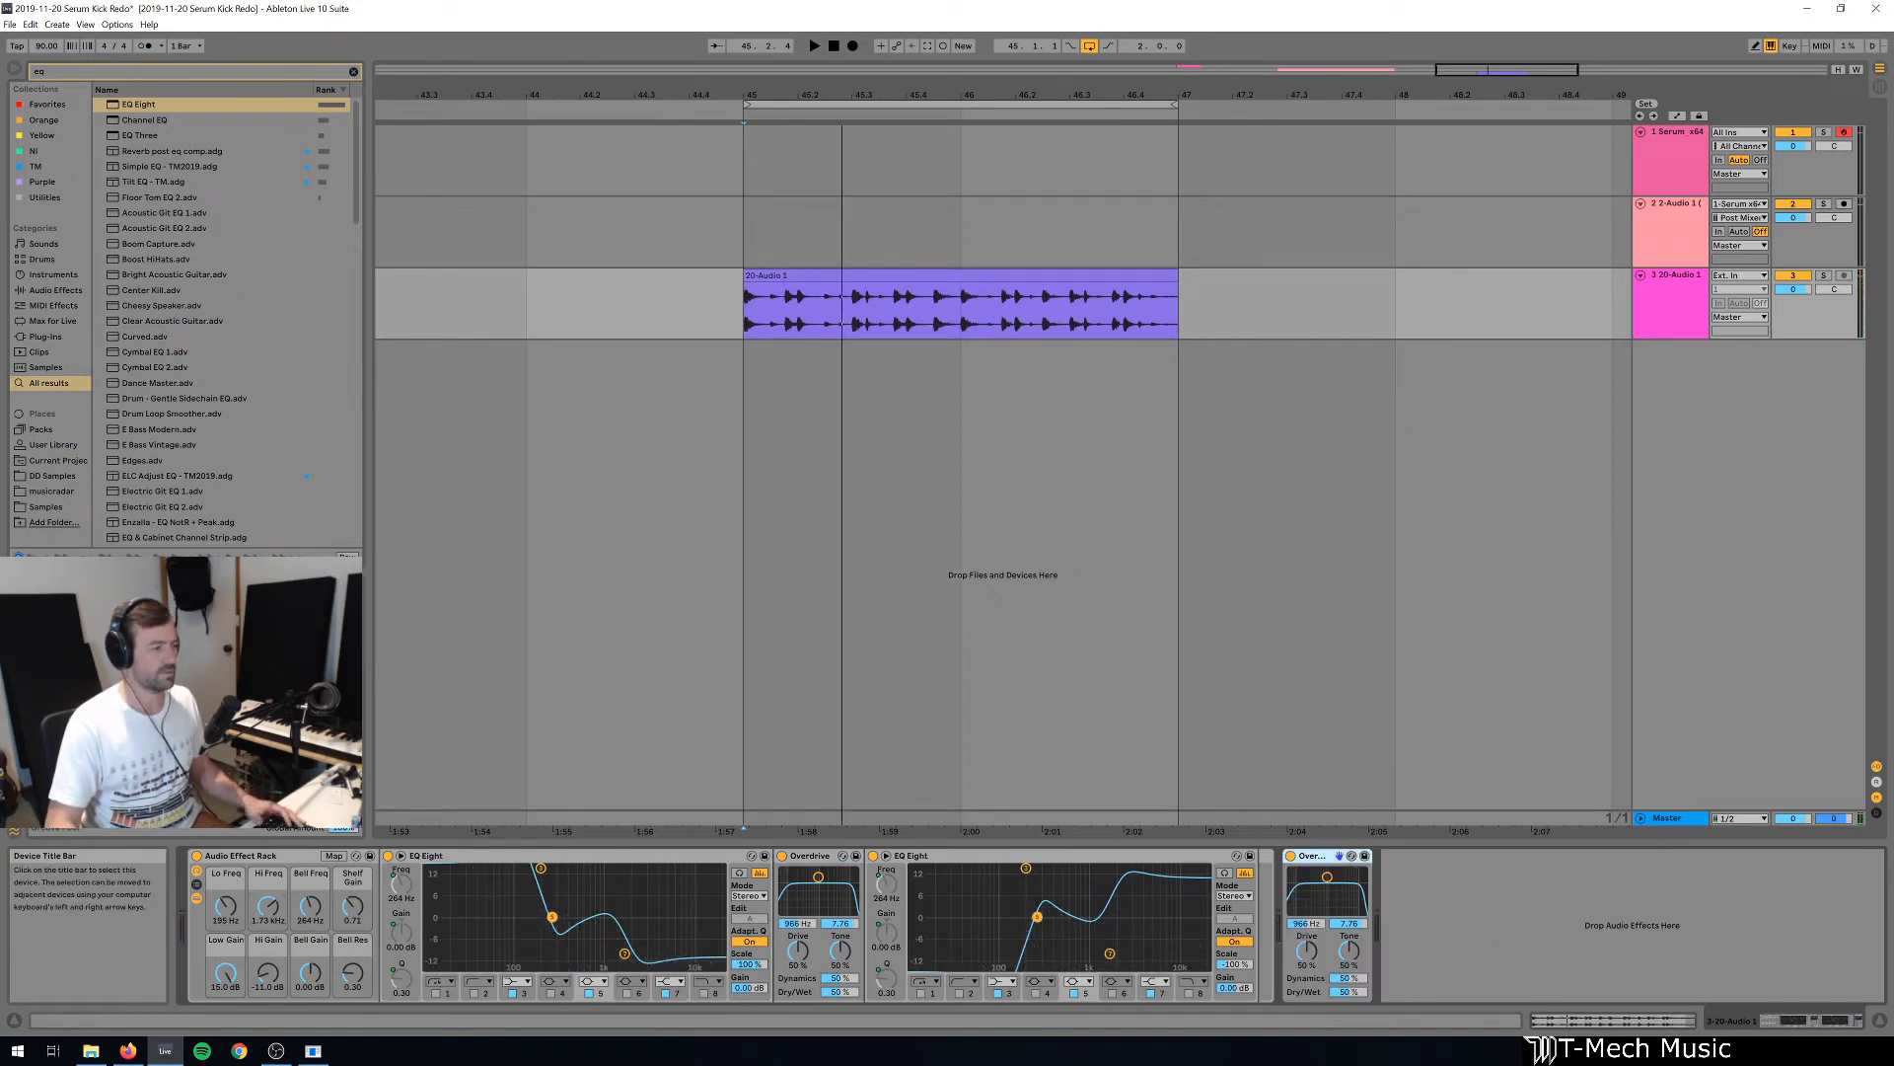
pyautogui.click(196, 856)
pyautogui.press('space')
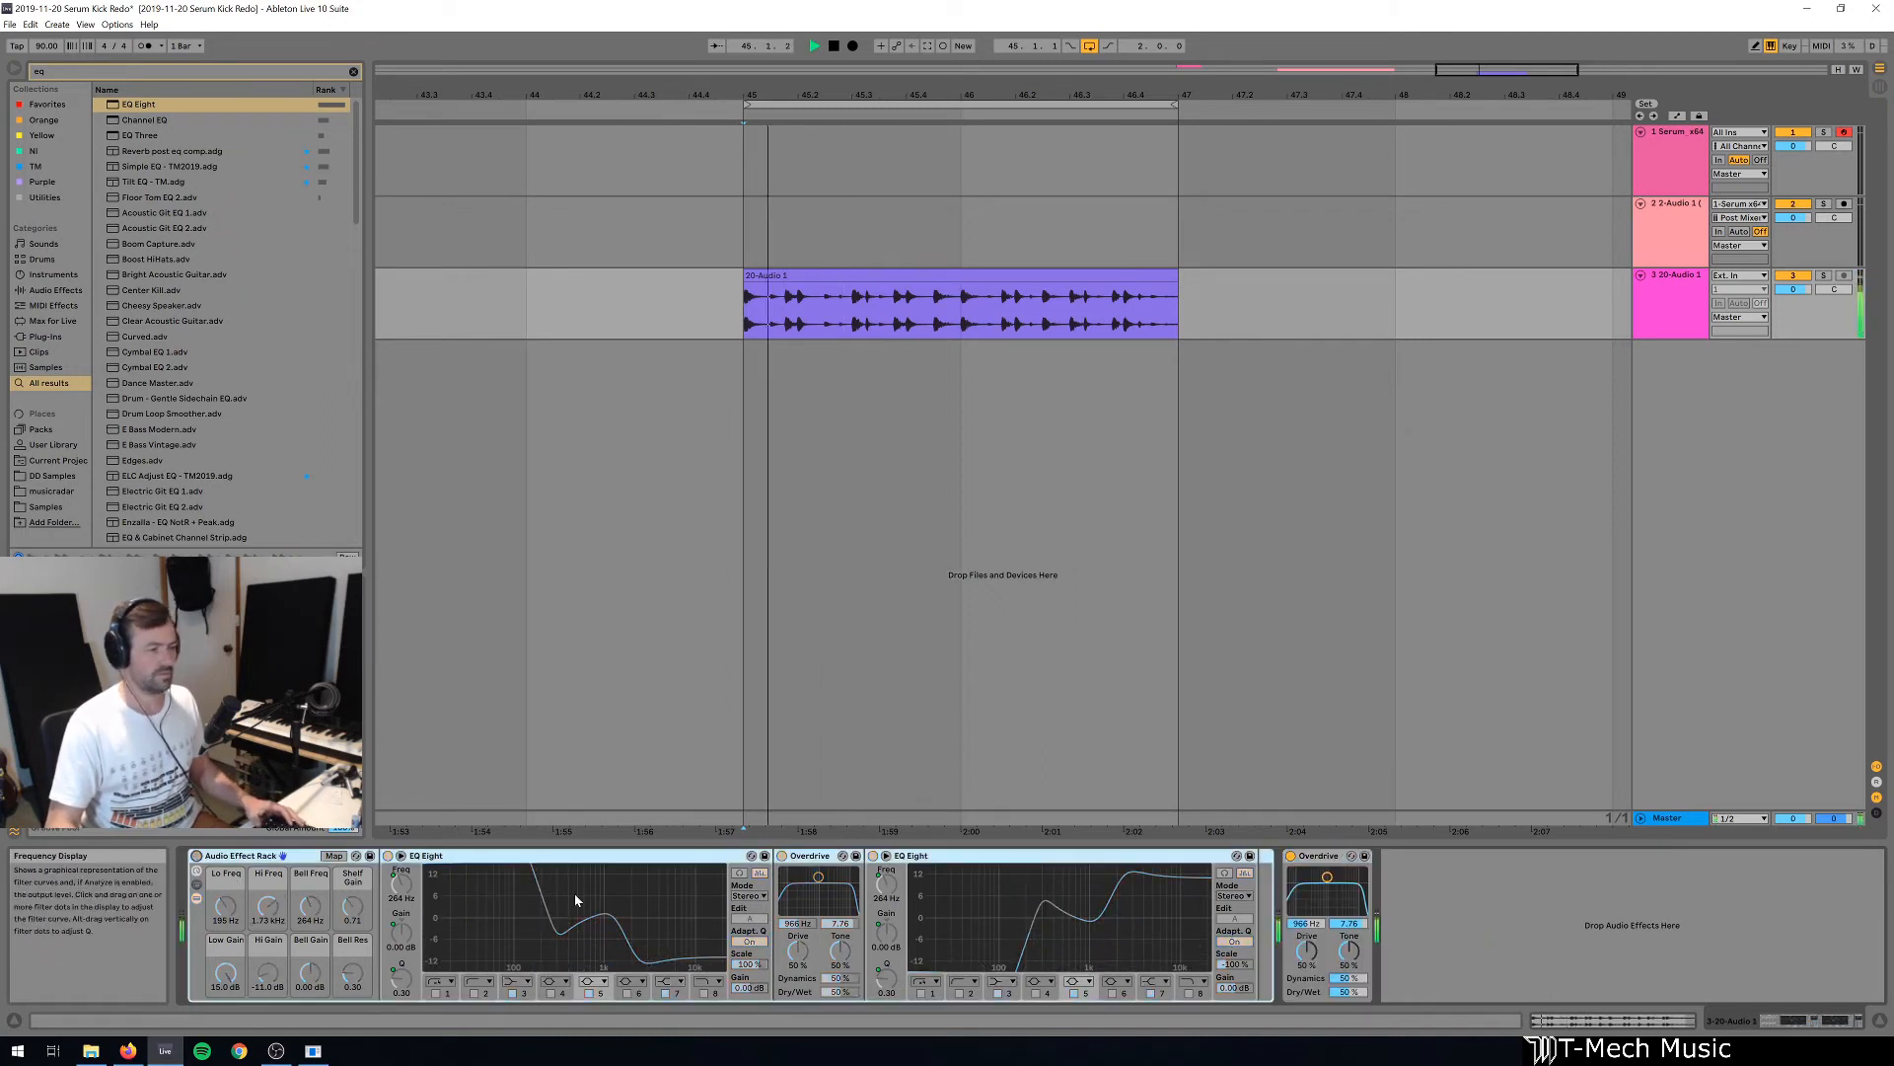
pyautogui.press('space')
# Re-enable the rack, deactivate the Overdrive after it, and play the loop to compare the sound.
pyautogui.click(196, 855)
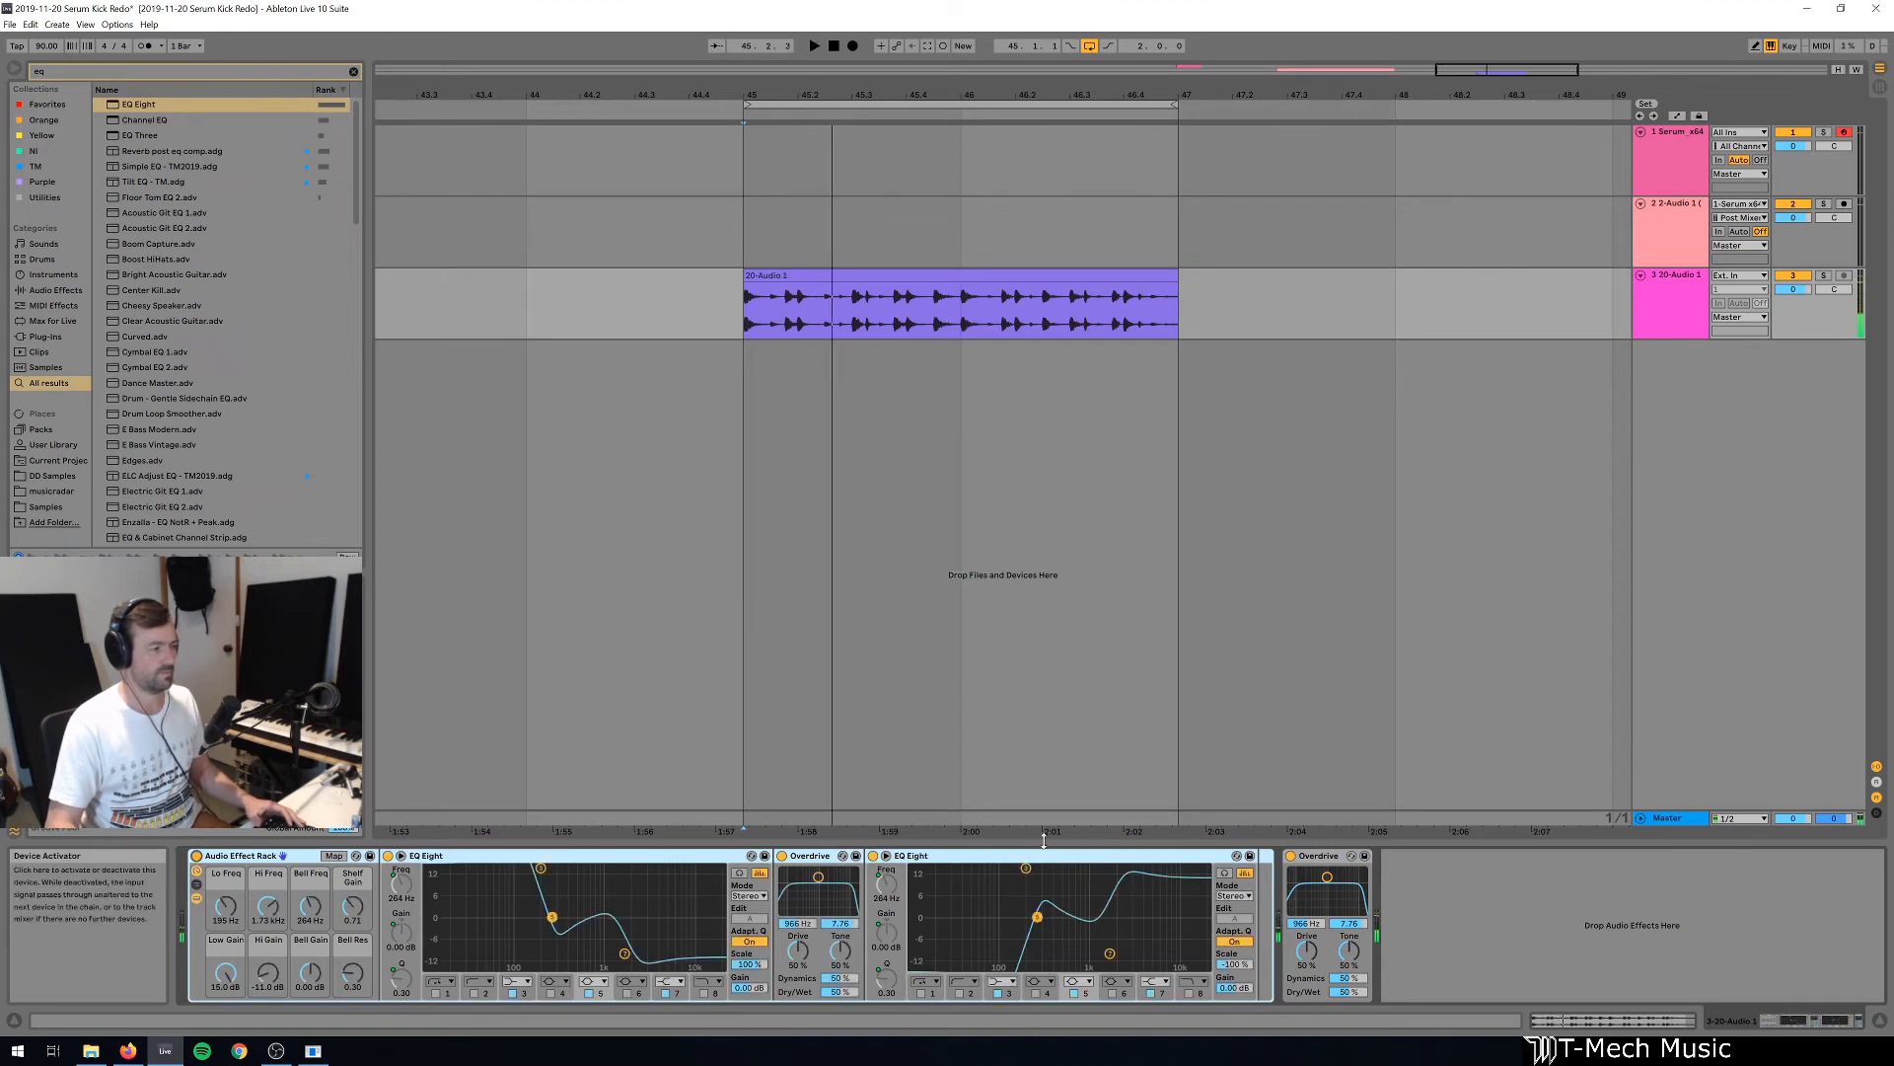
pyautogui.click(1291, 855)
pyautogui.press('space')
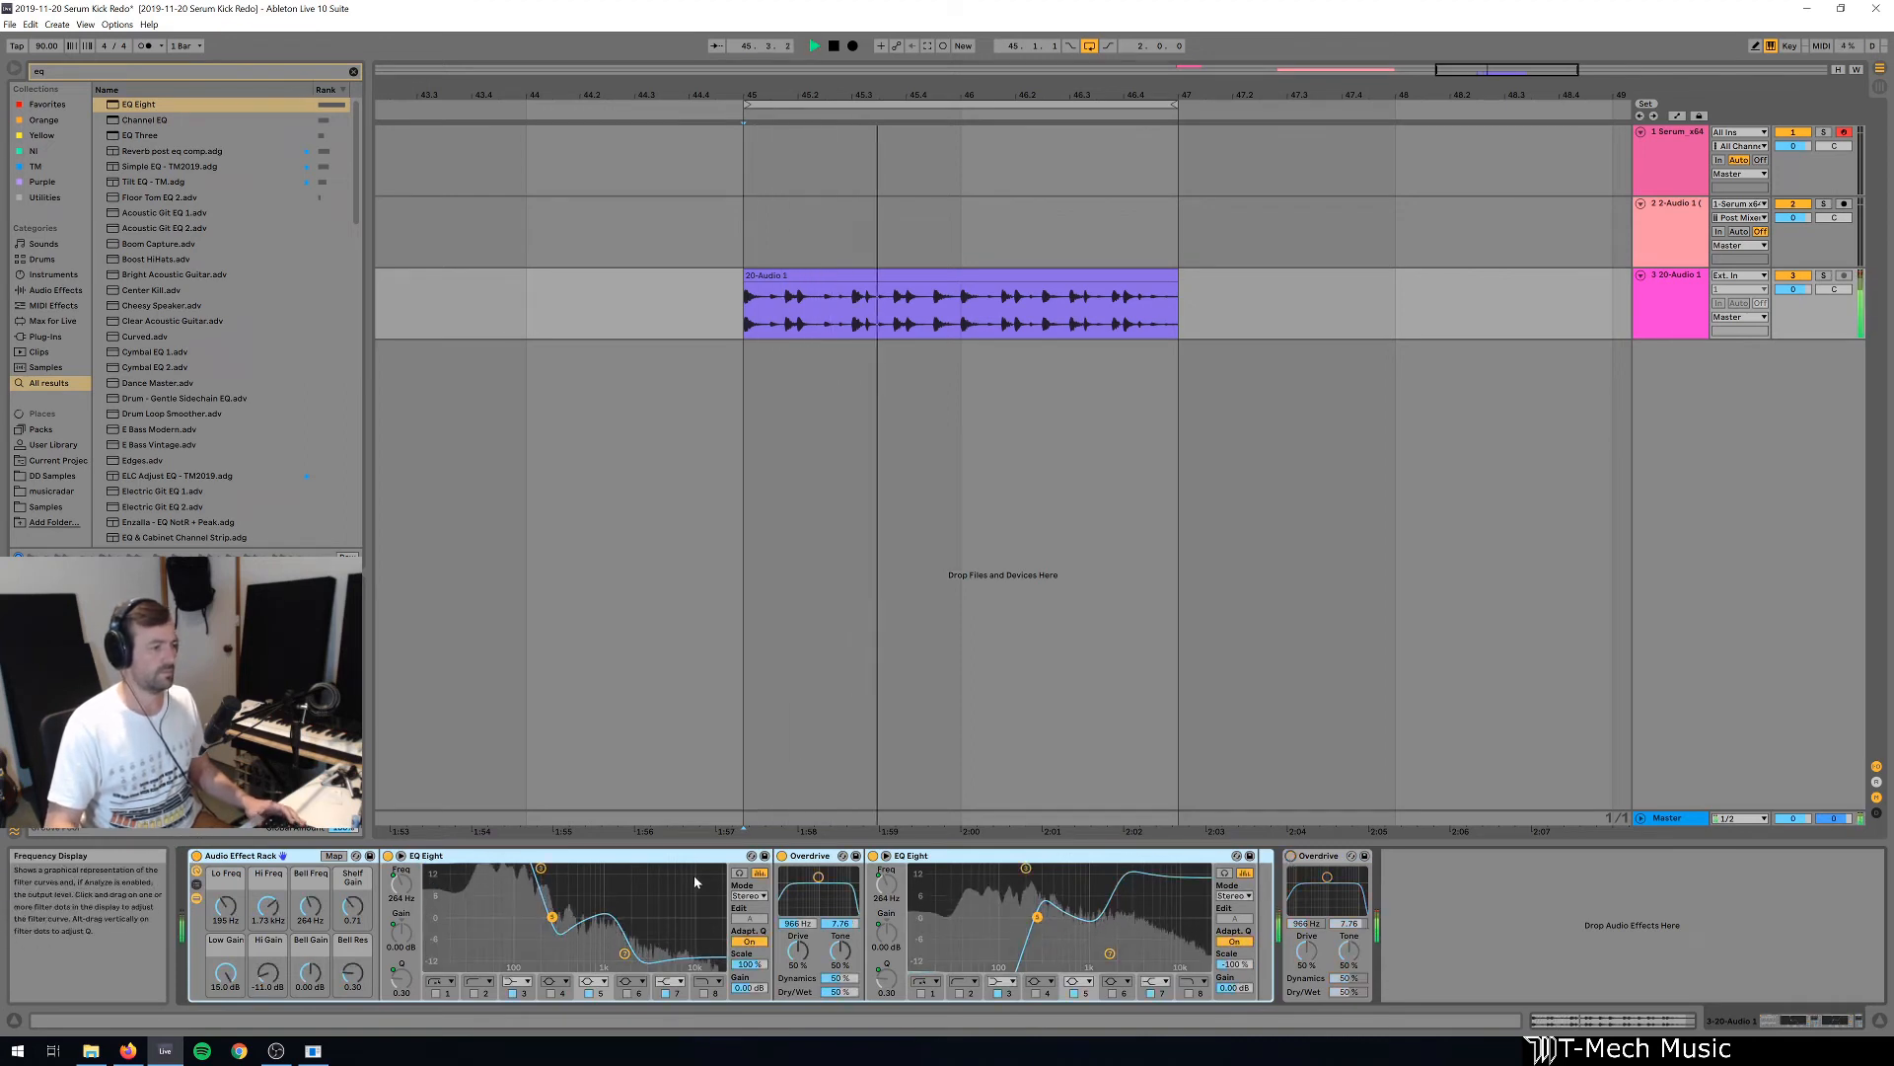
# Stop playback and delete both Overdrive devices, the one inside the rack and the copy after it.
pyautogui.press('space')
pyautogui.click(811, 856)
pyautogui.press('Delete')
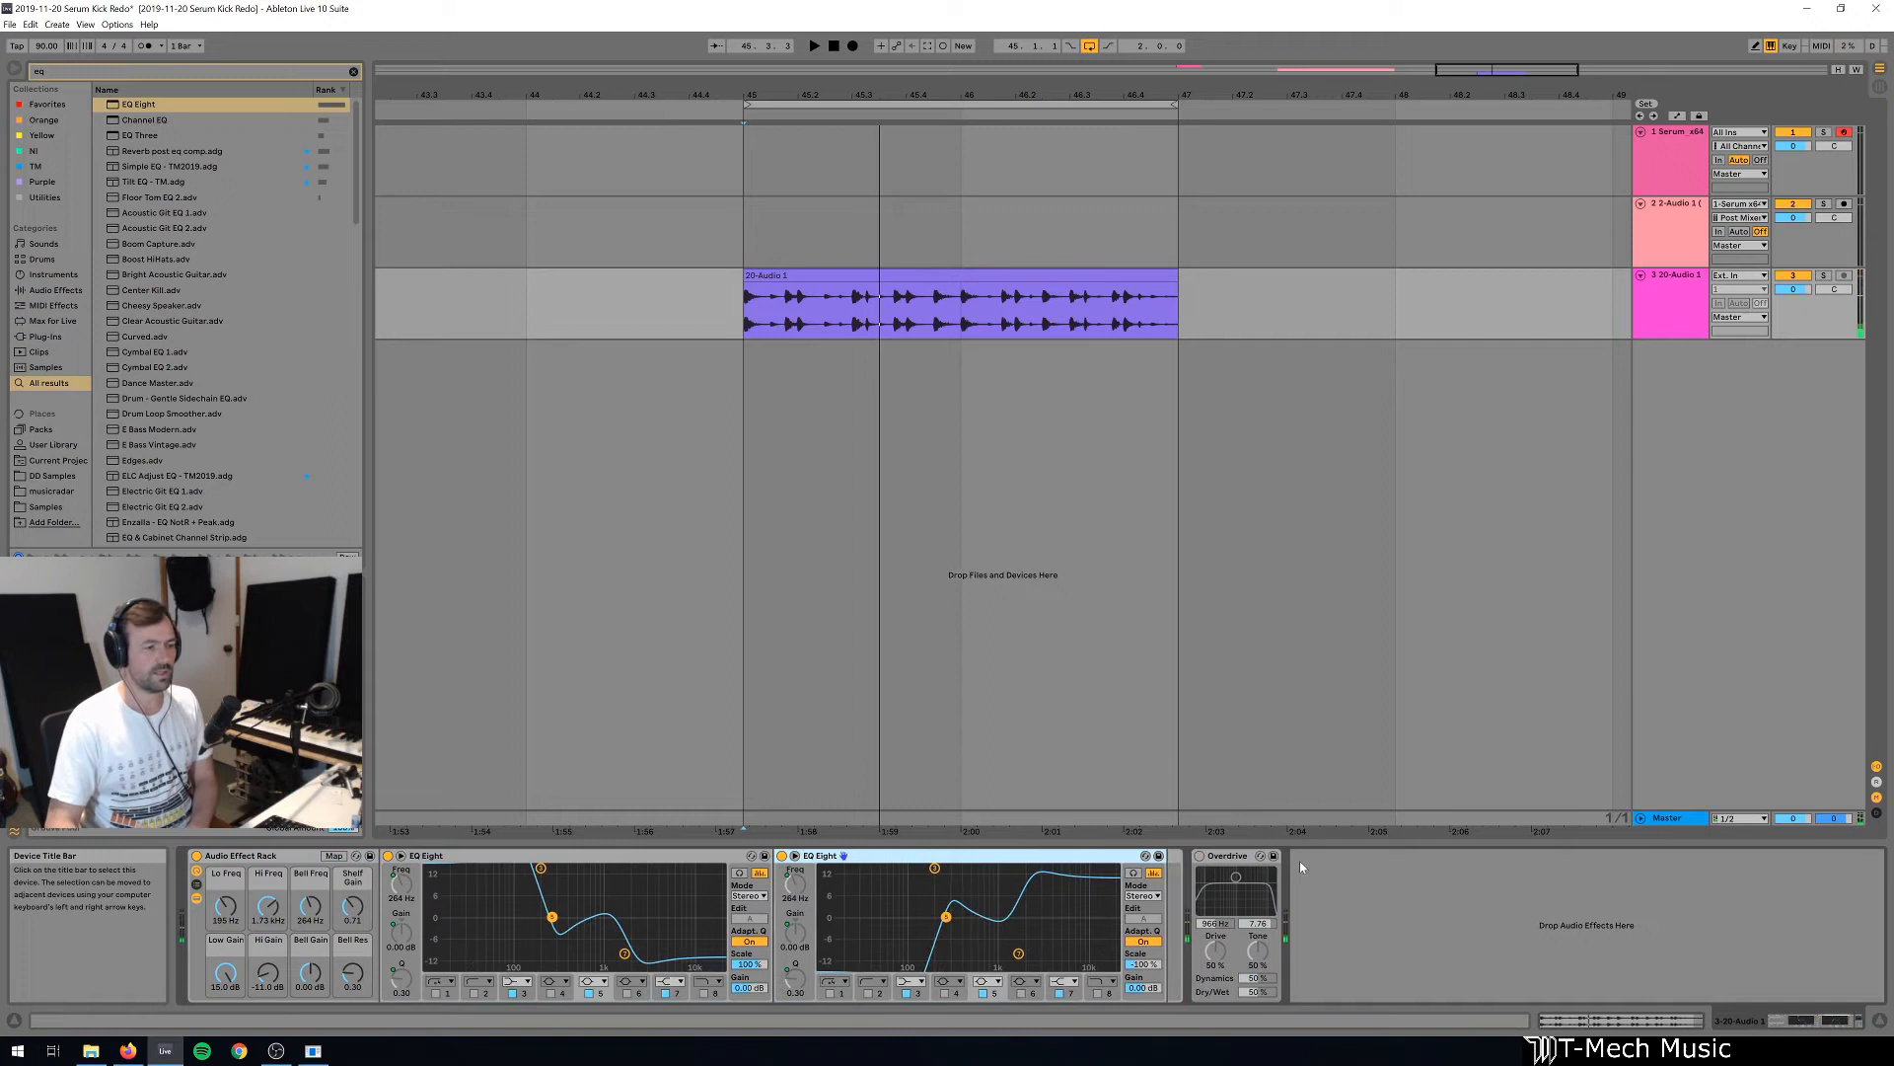
pyautogui.click(1230, 866)
pyautogui.press('Delete')
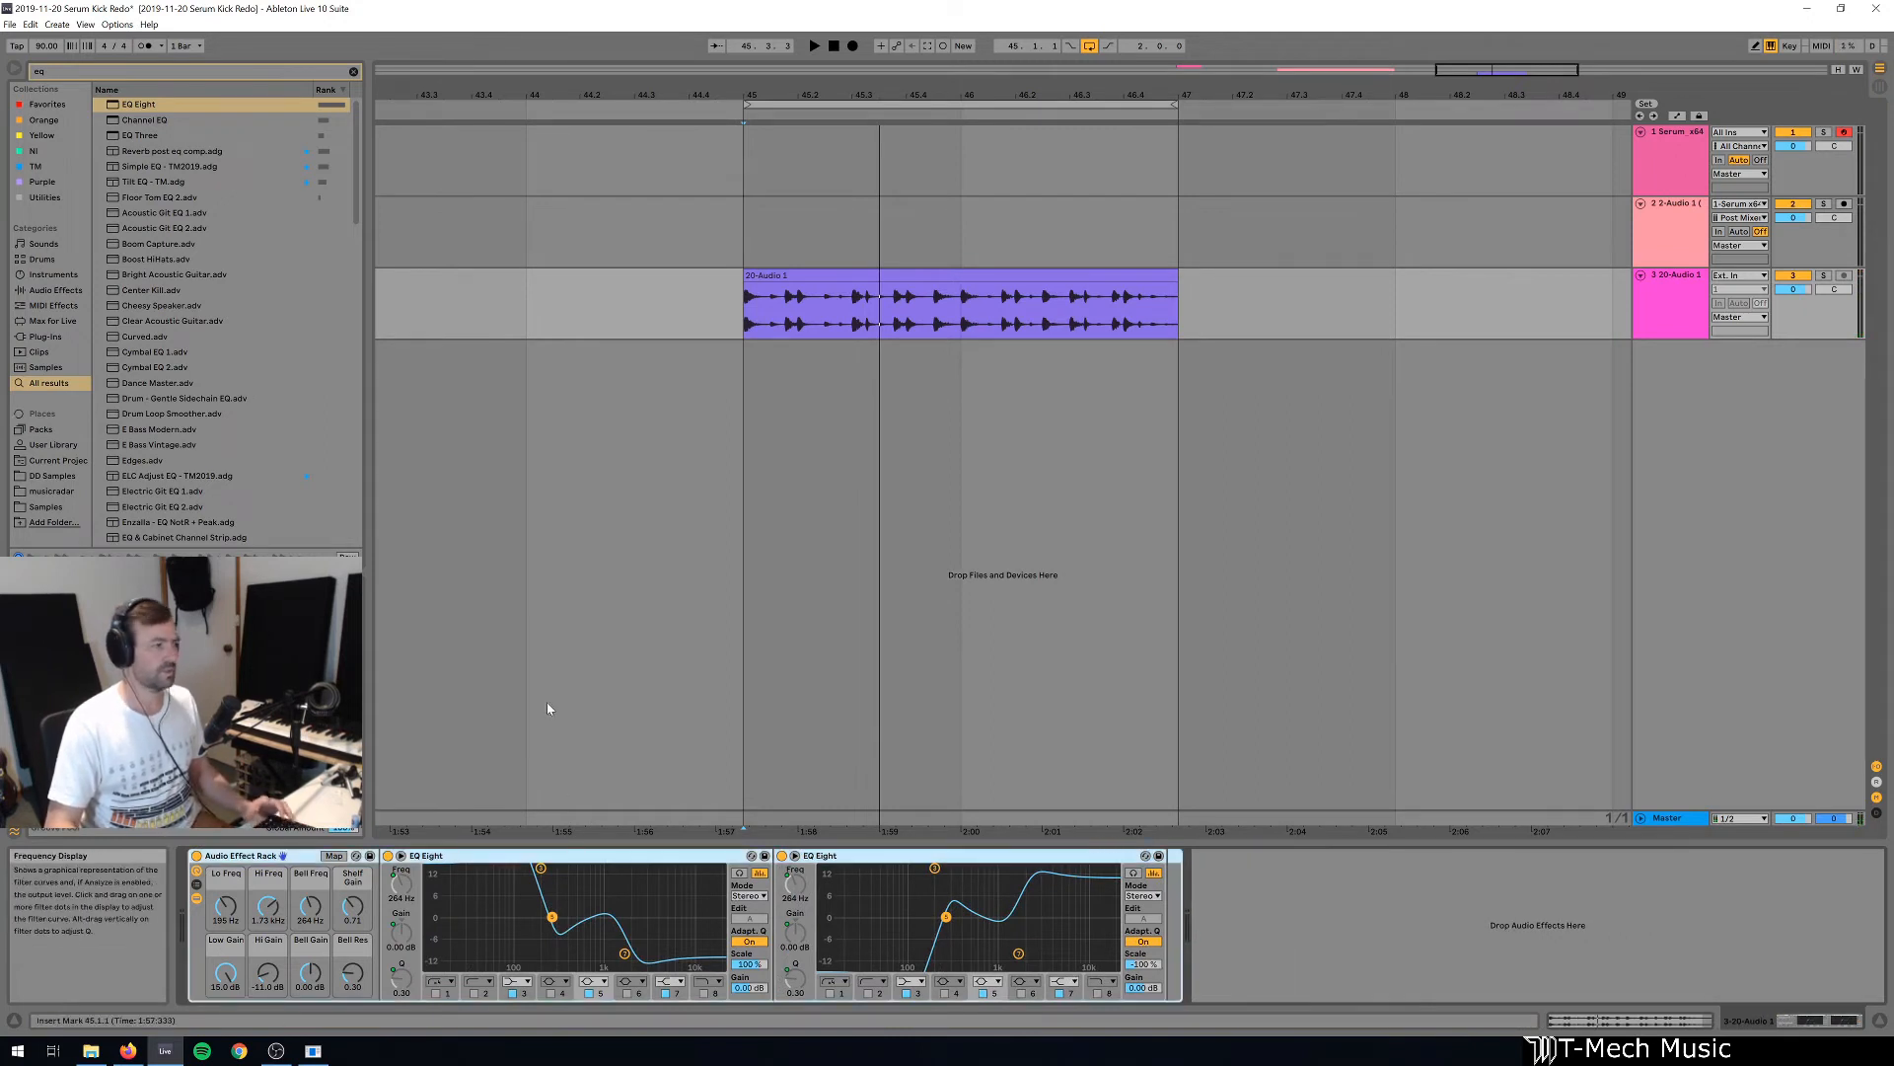
# Find Saturator in the browser, place it after the Audio Effect Rack, and bypass the rack.
pyautogui.hotkey('ctrl', 'f')
pyautogui.write('sat')
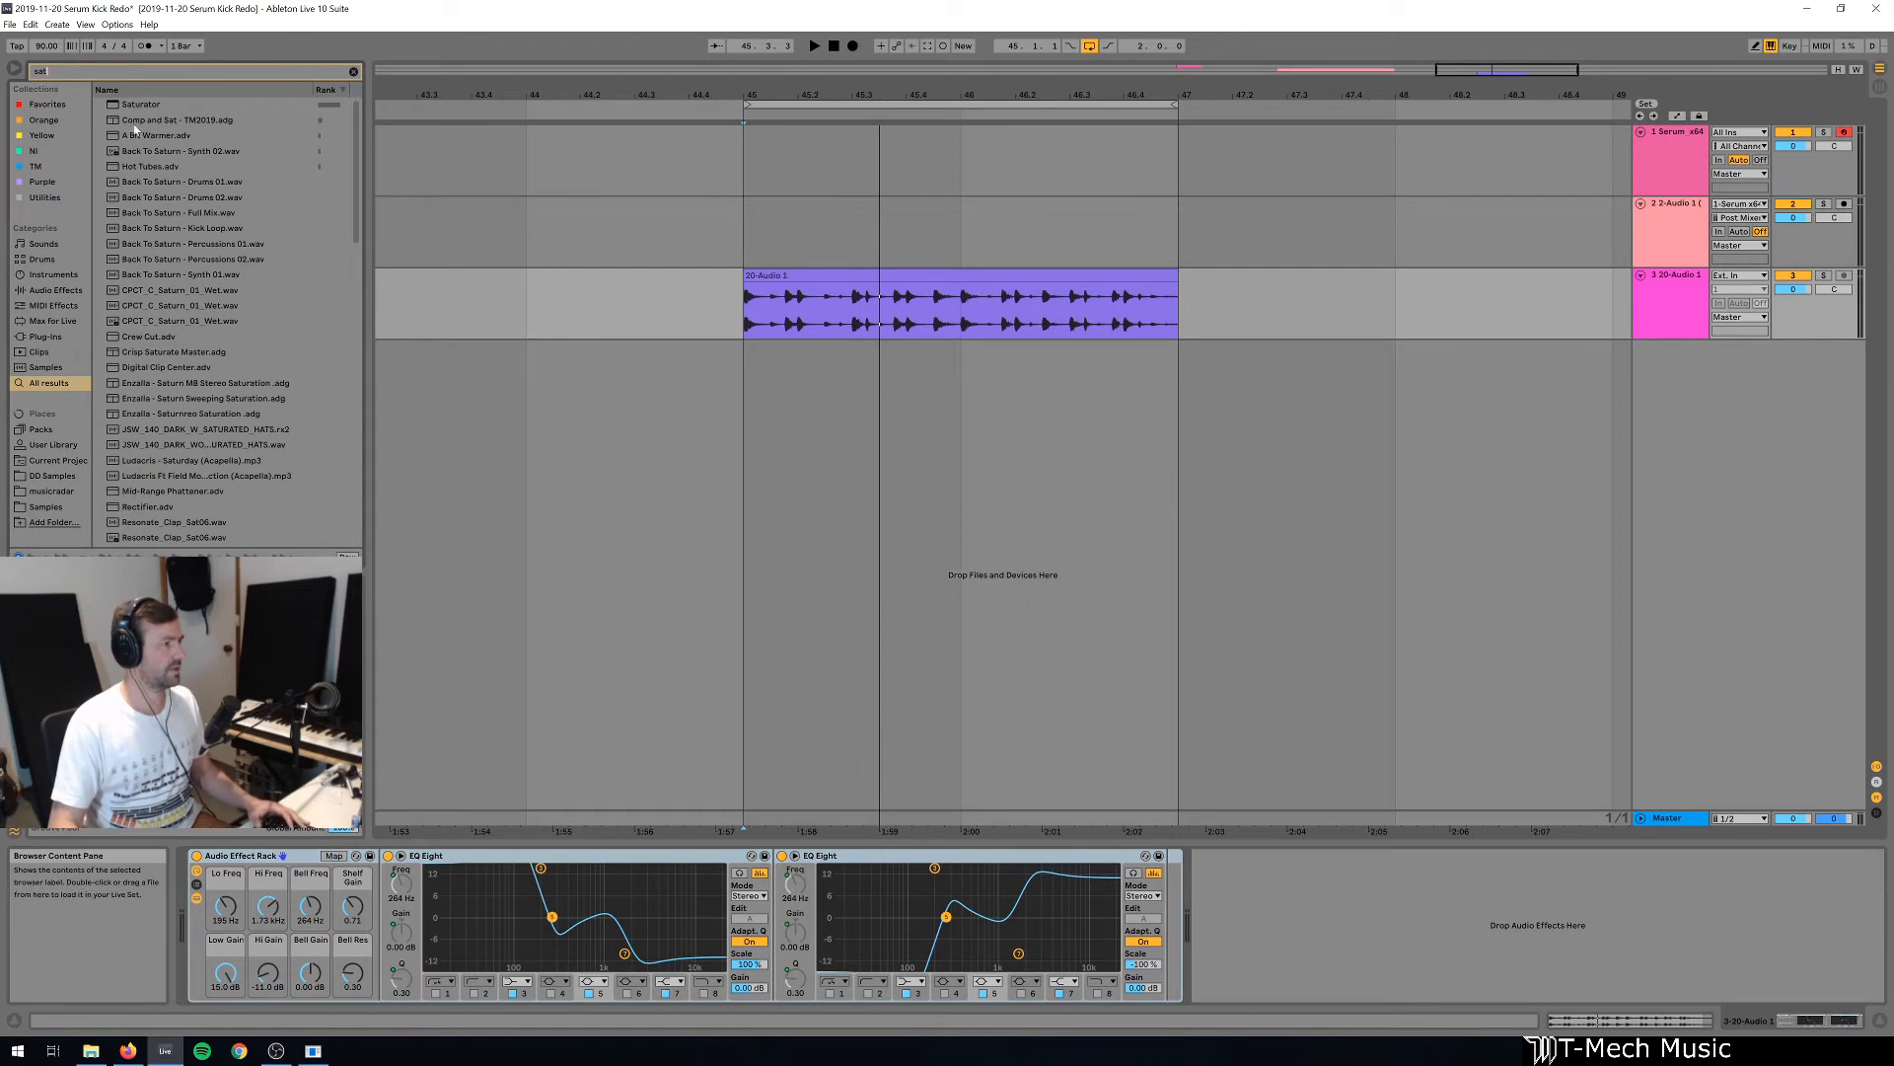
pyautogui.moveTo(138, 105); pyautogui.dragTo(1340, 955)
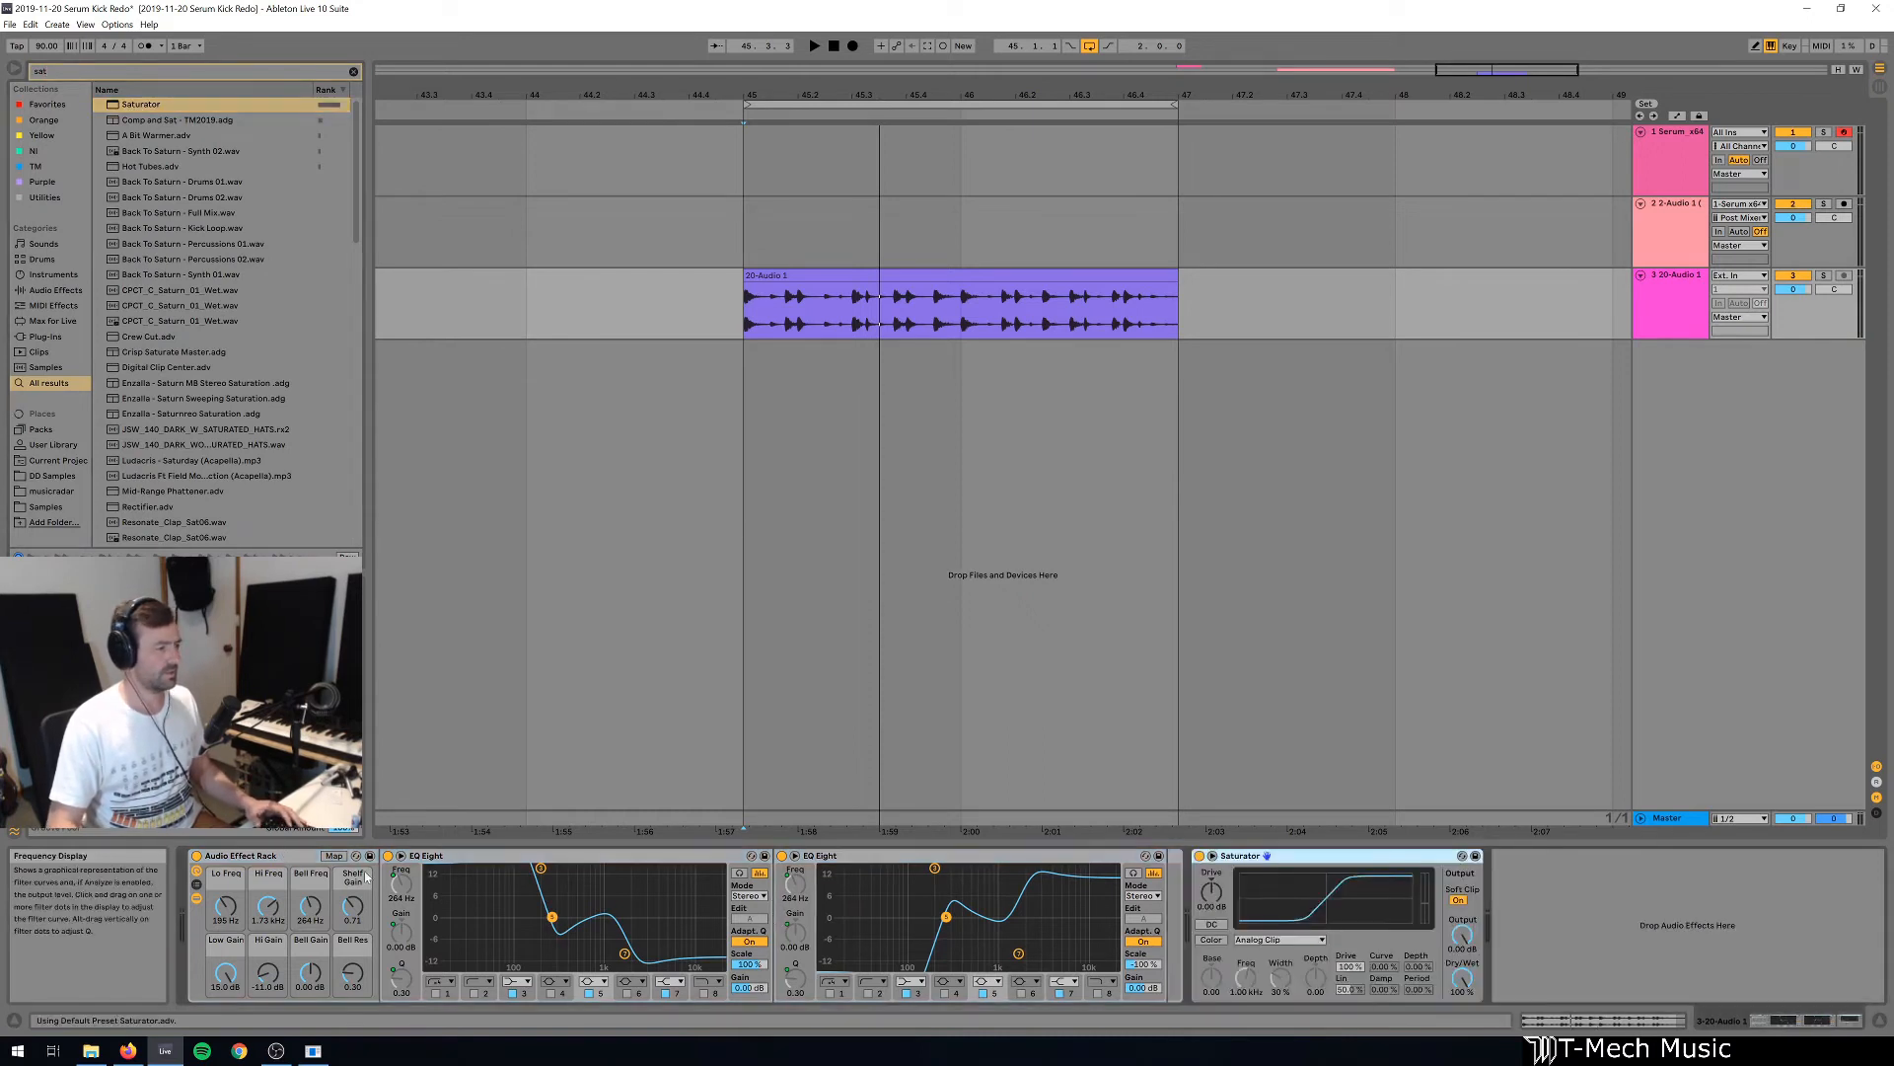
pyautogui.click(197, 855)
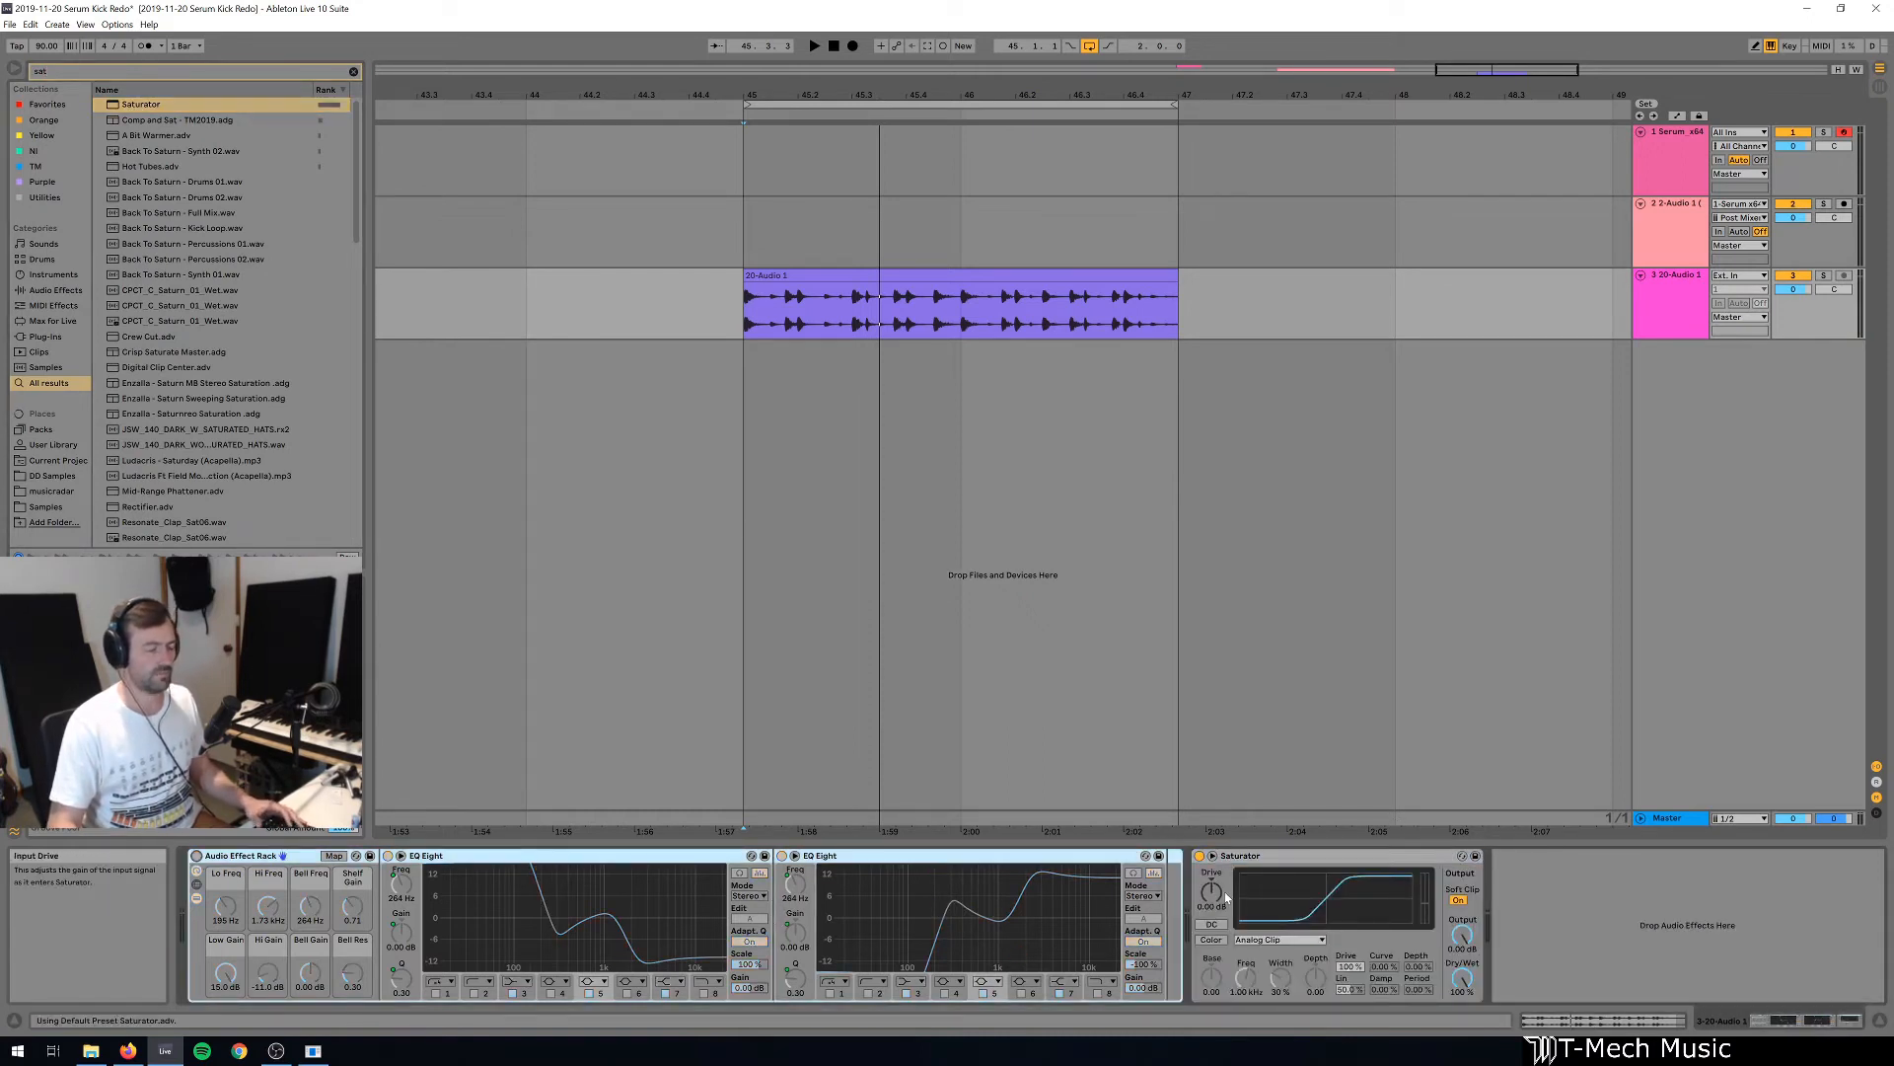
# Audition Saturator with the Sinoid Fold curve and 13.7 dB Drive, and move it between the rack's two EQ Eights.
pyautogui.click(1273, 939)
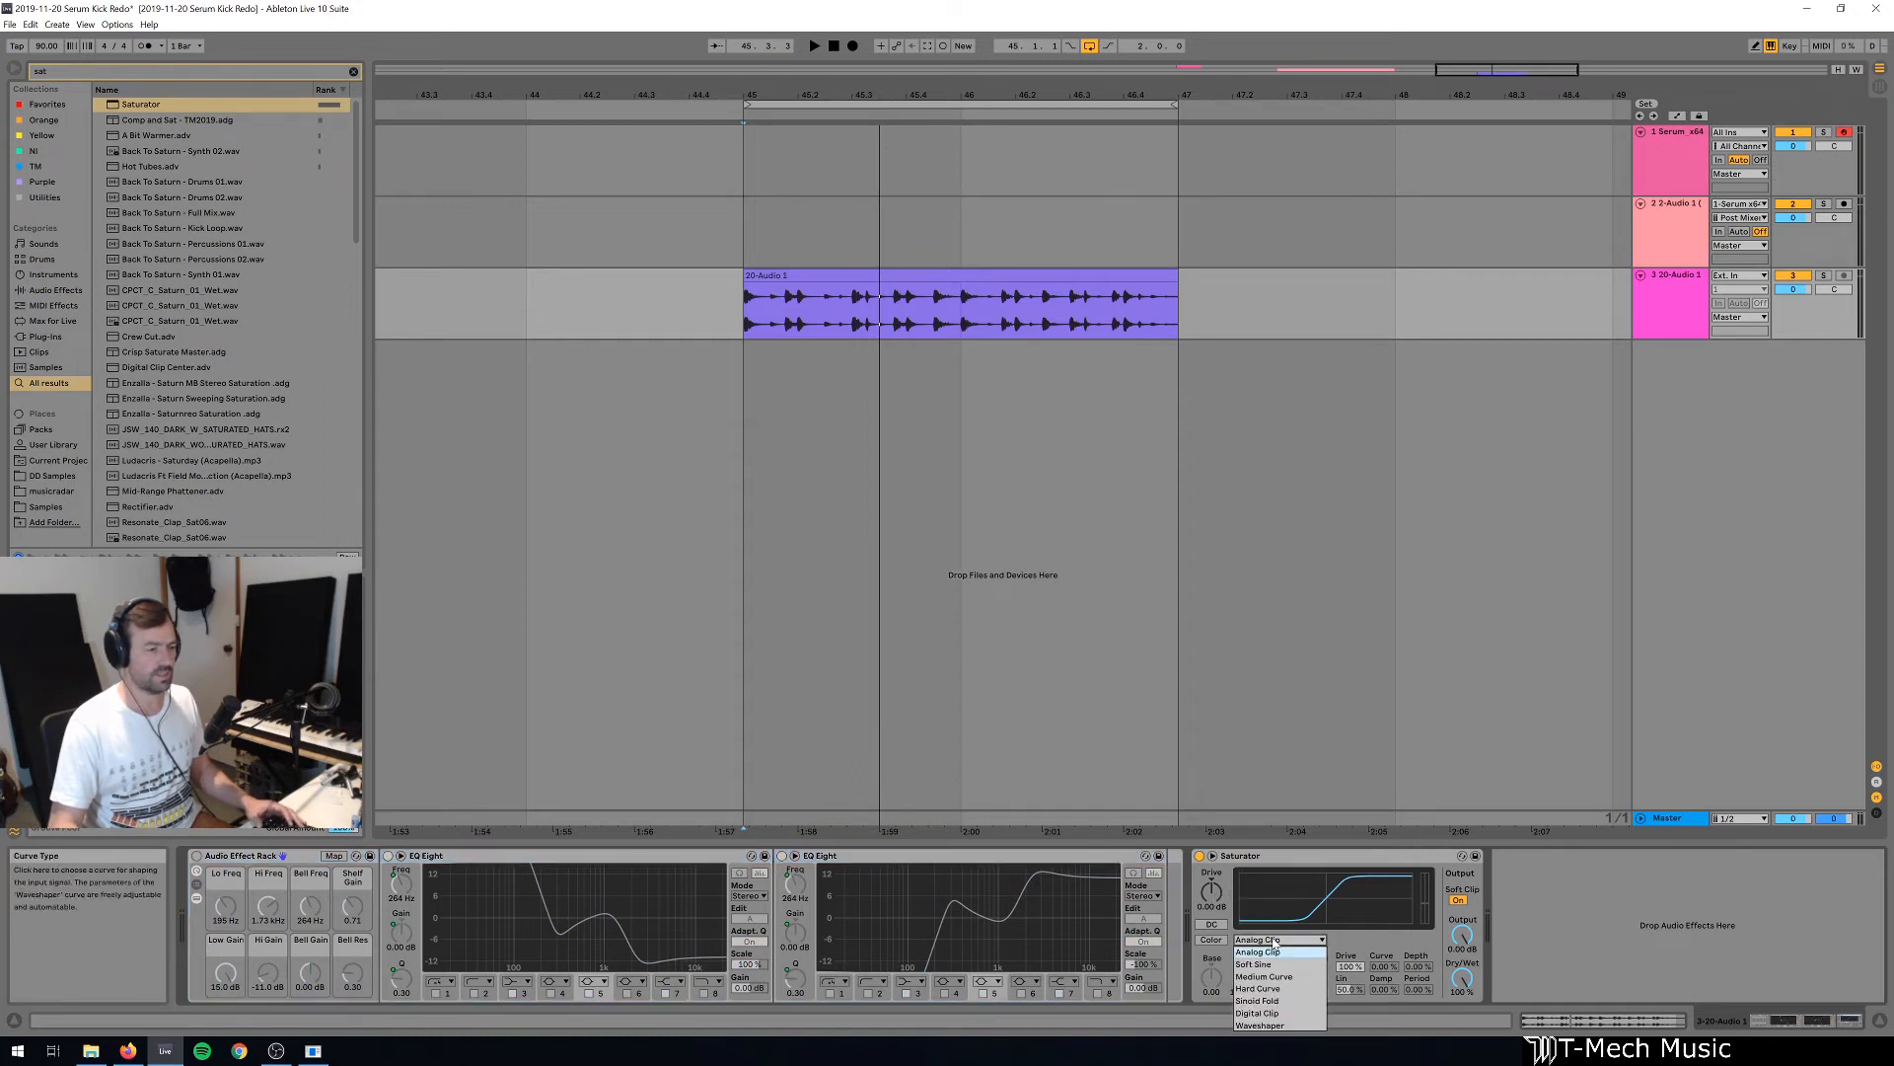
pyautogui.click(1273, 1000)
pyautogui.press('space')
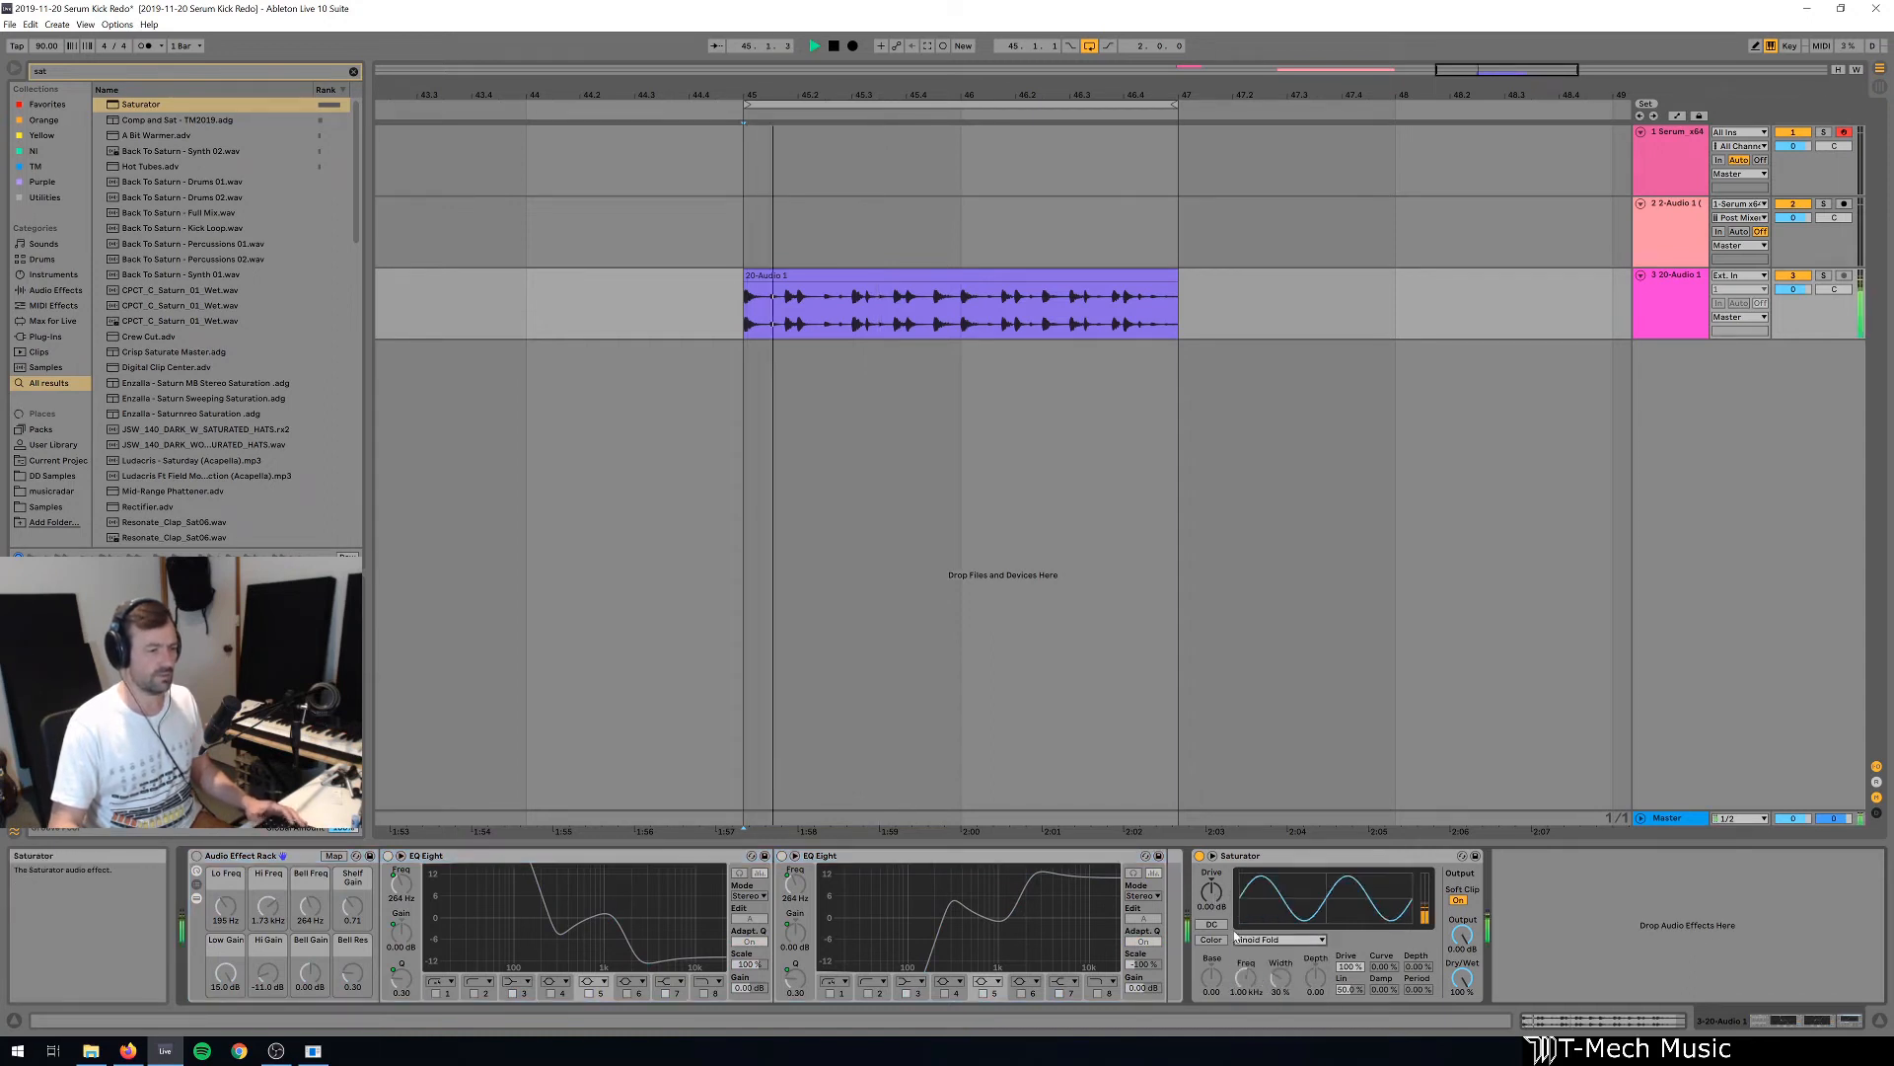
pyautogui.moveTo(1212, 892); pyautogui.dragTo(774, 860)
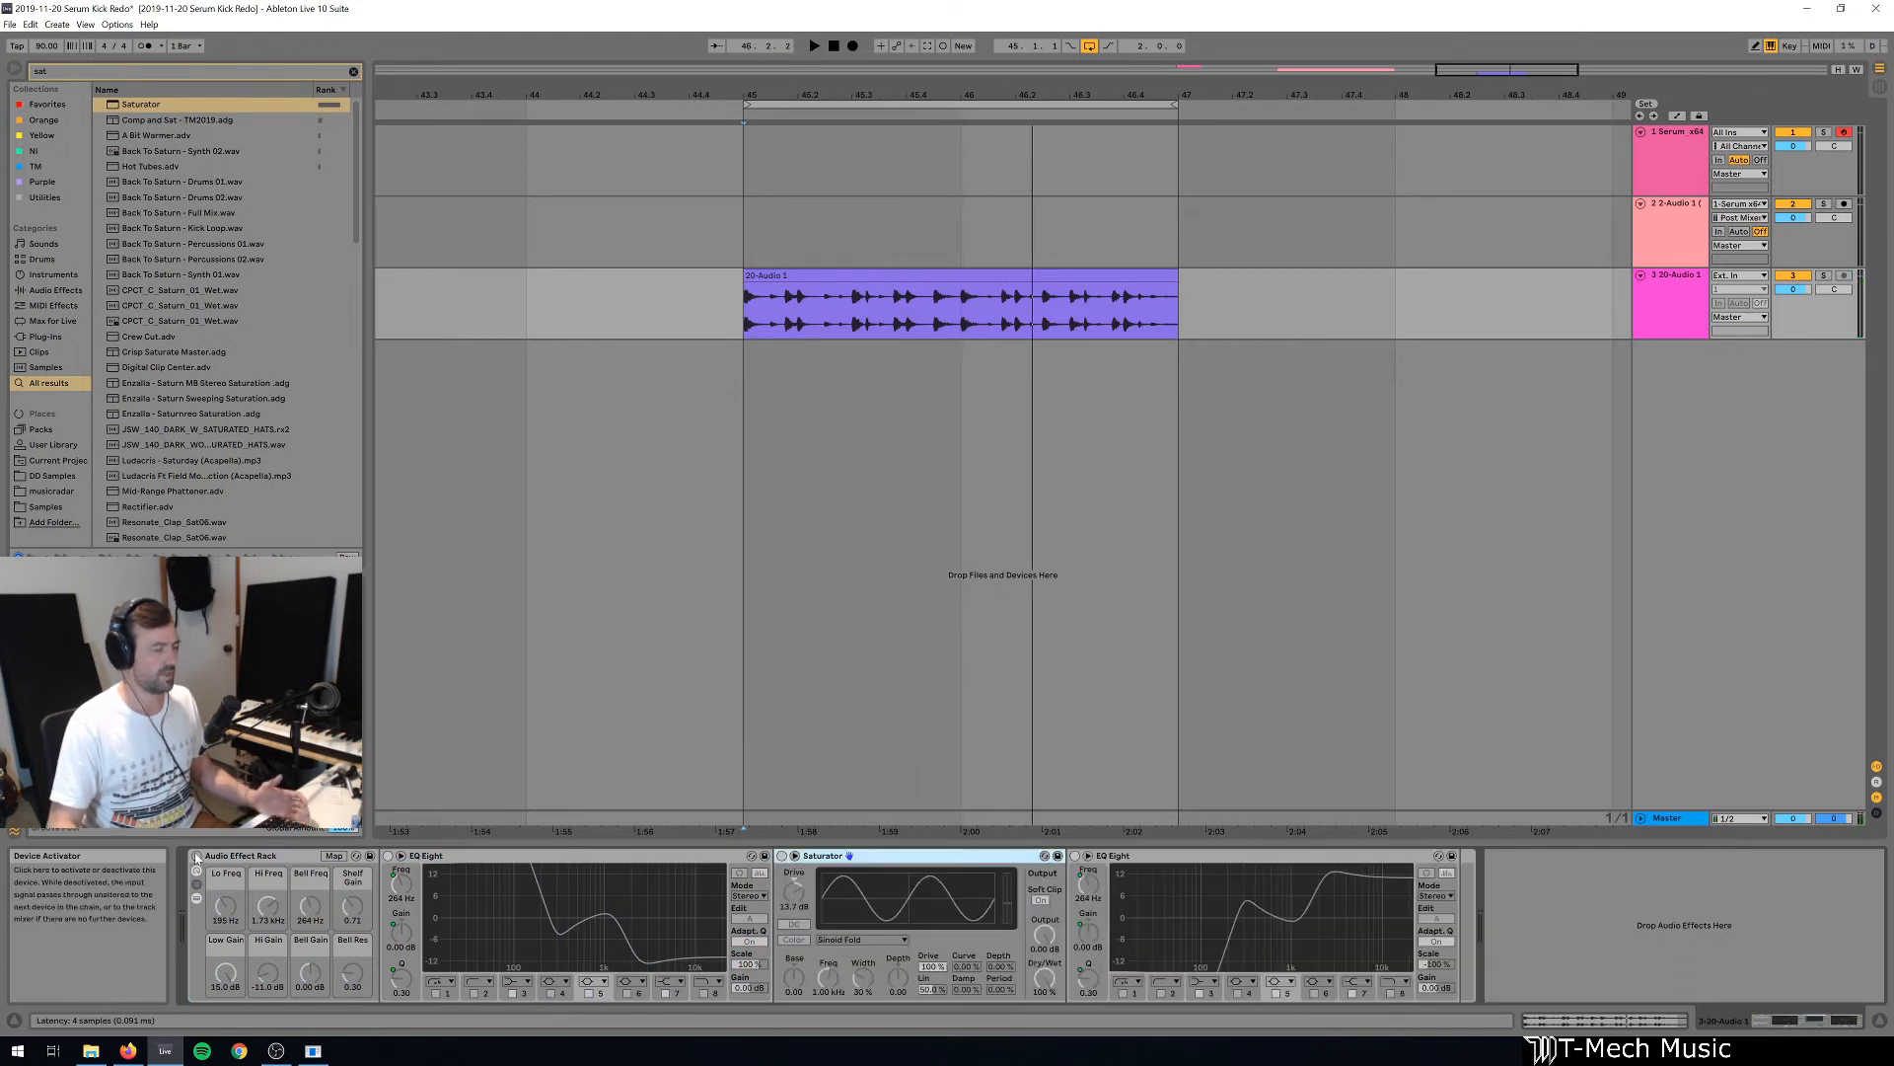
# Re-enable the rack and, during playback, set Low Gain to about 7.2 dB, Hi Gain to 10.5 dB, Bell Gain to -15.0 dB and Bell Freq to 83.4 Hz.
pyautogui.click(197, 856)
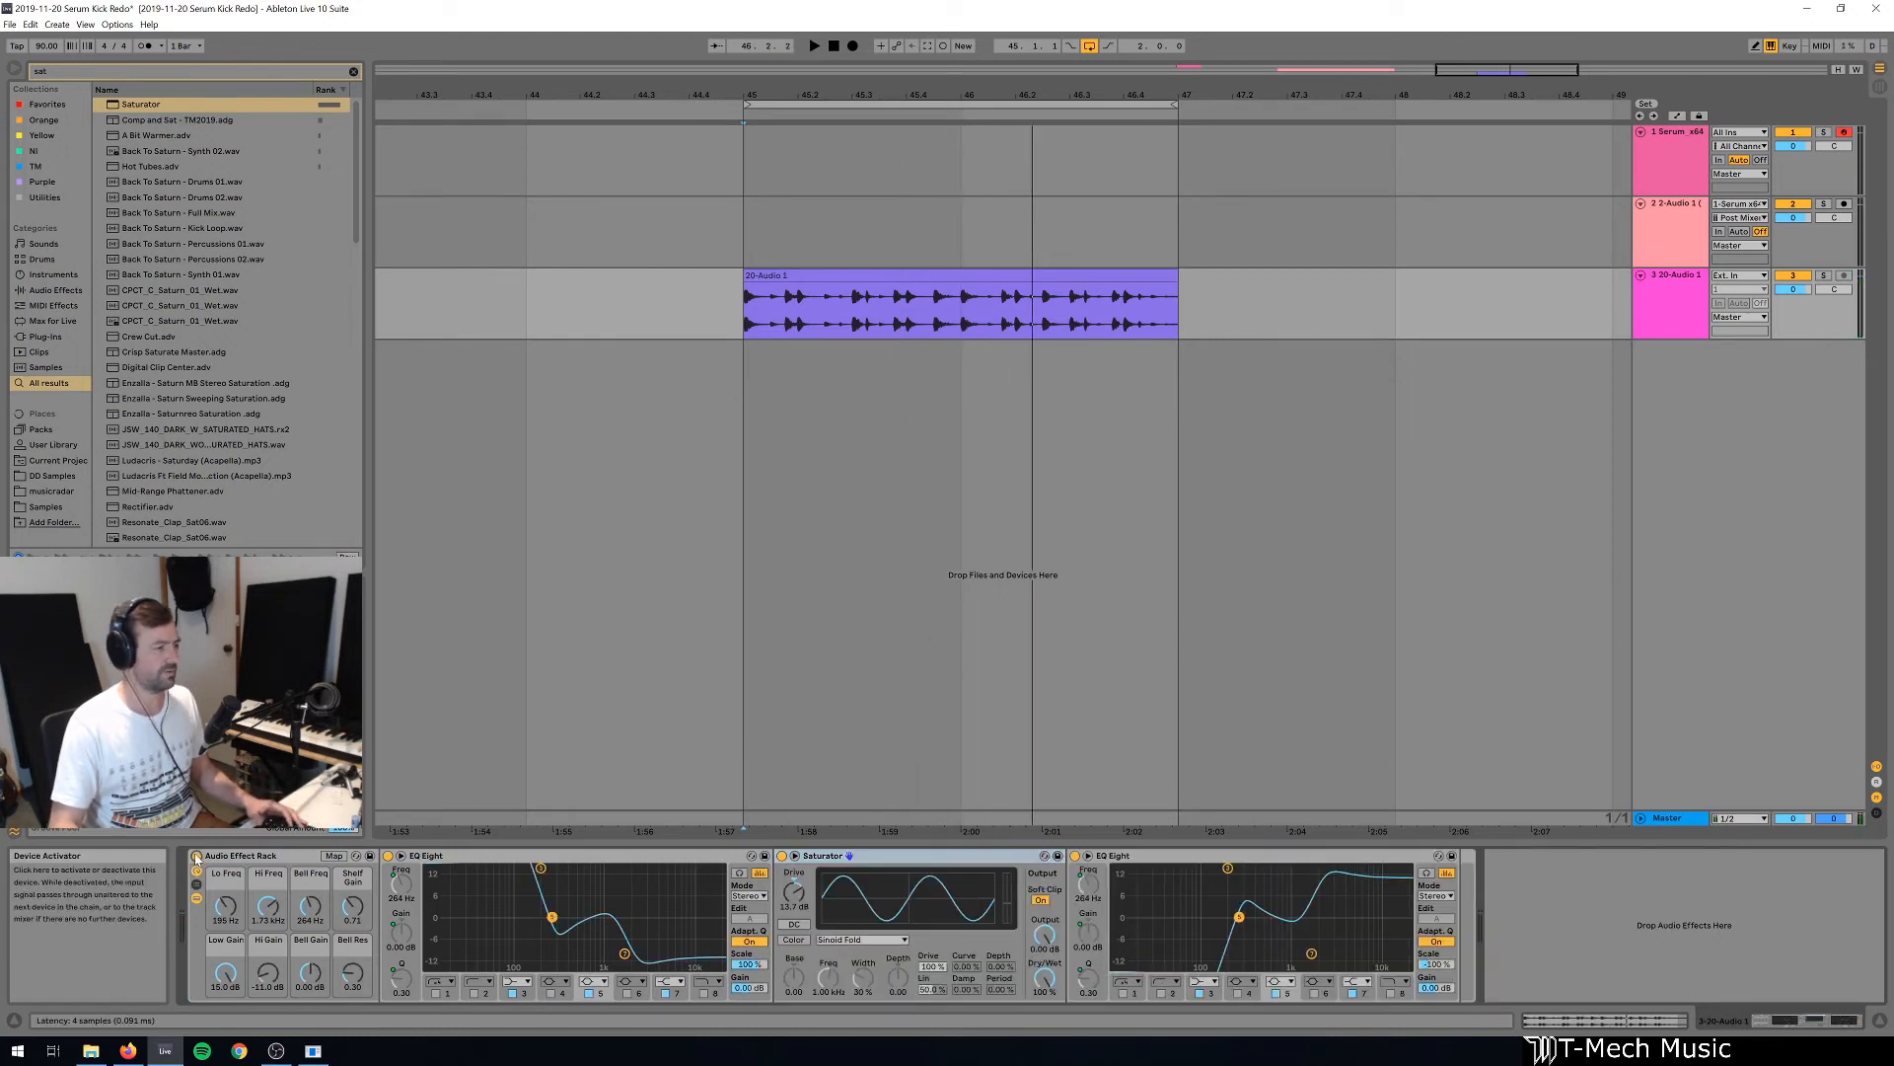
pyautogui.press('space')
pyautogui.moveTo(233, 977); pyautogui.dragTo(269, 893)
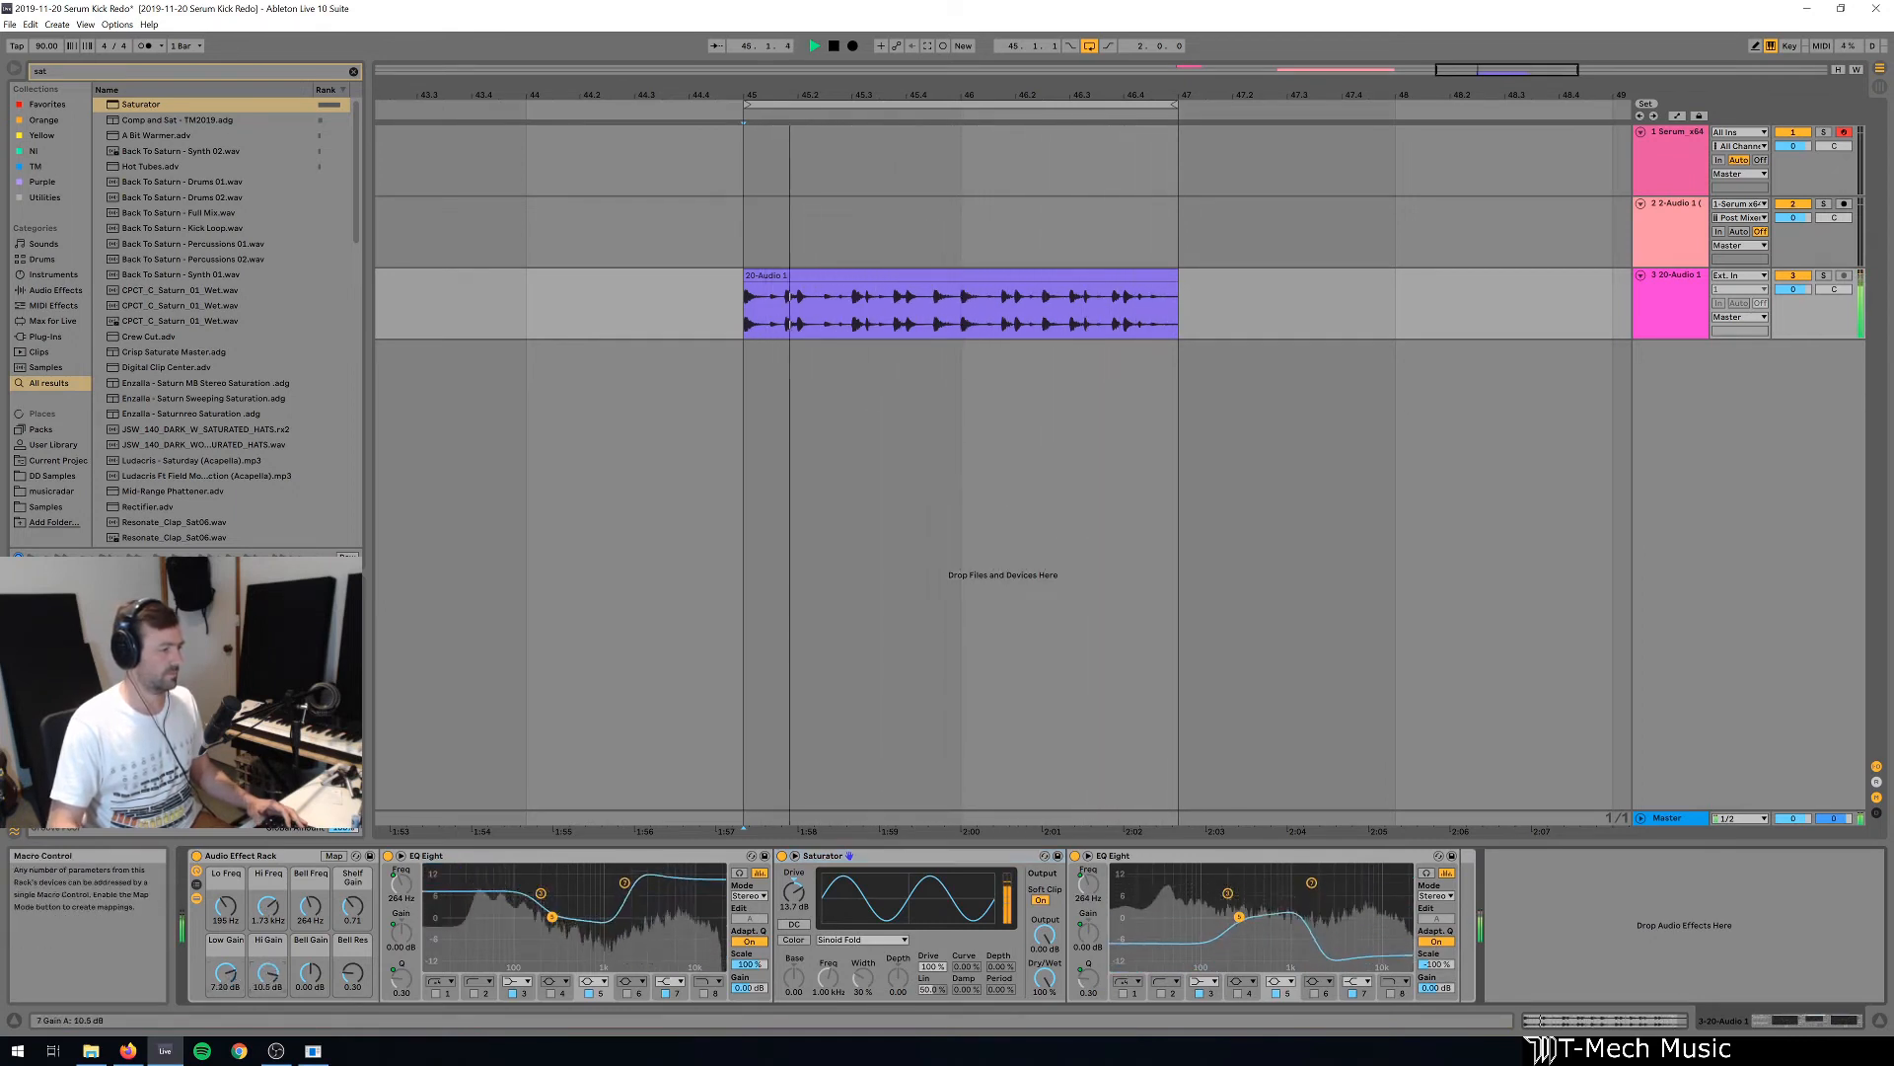
pyautogui.moveTo(313, 975); pyautogui.dragTo(314, 1036)
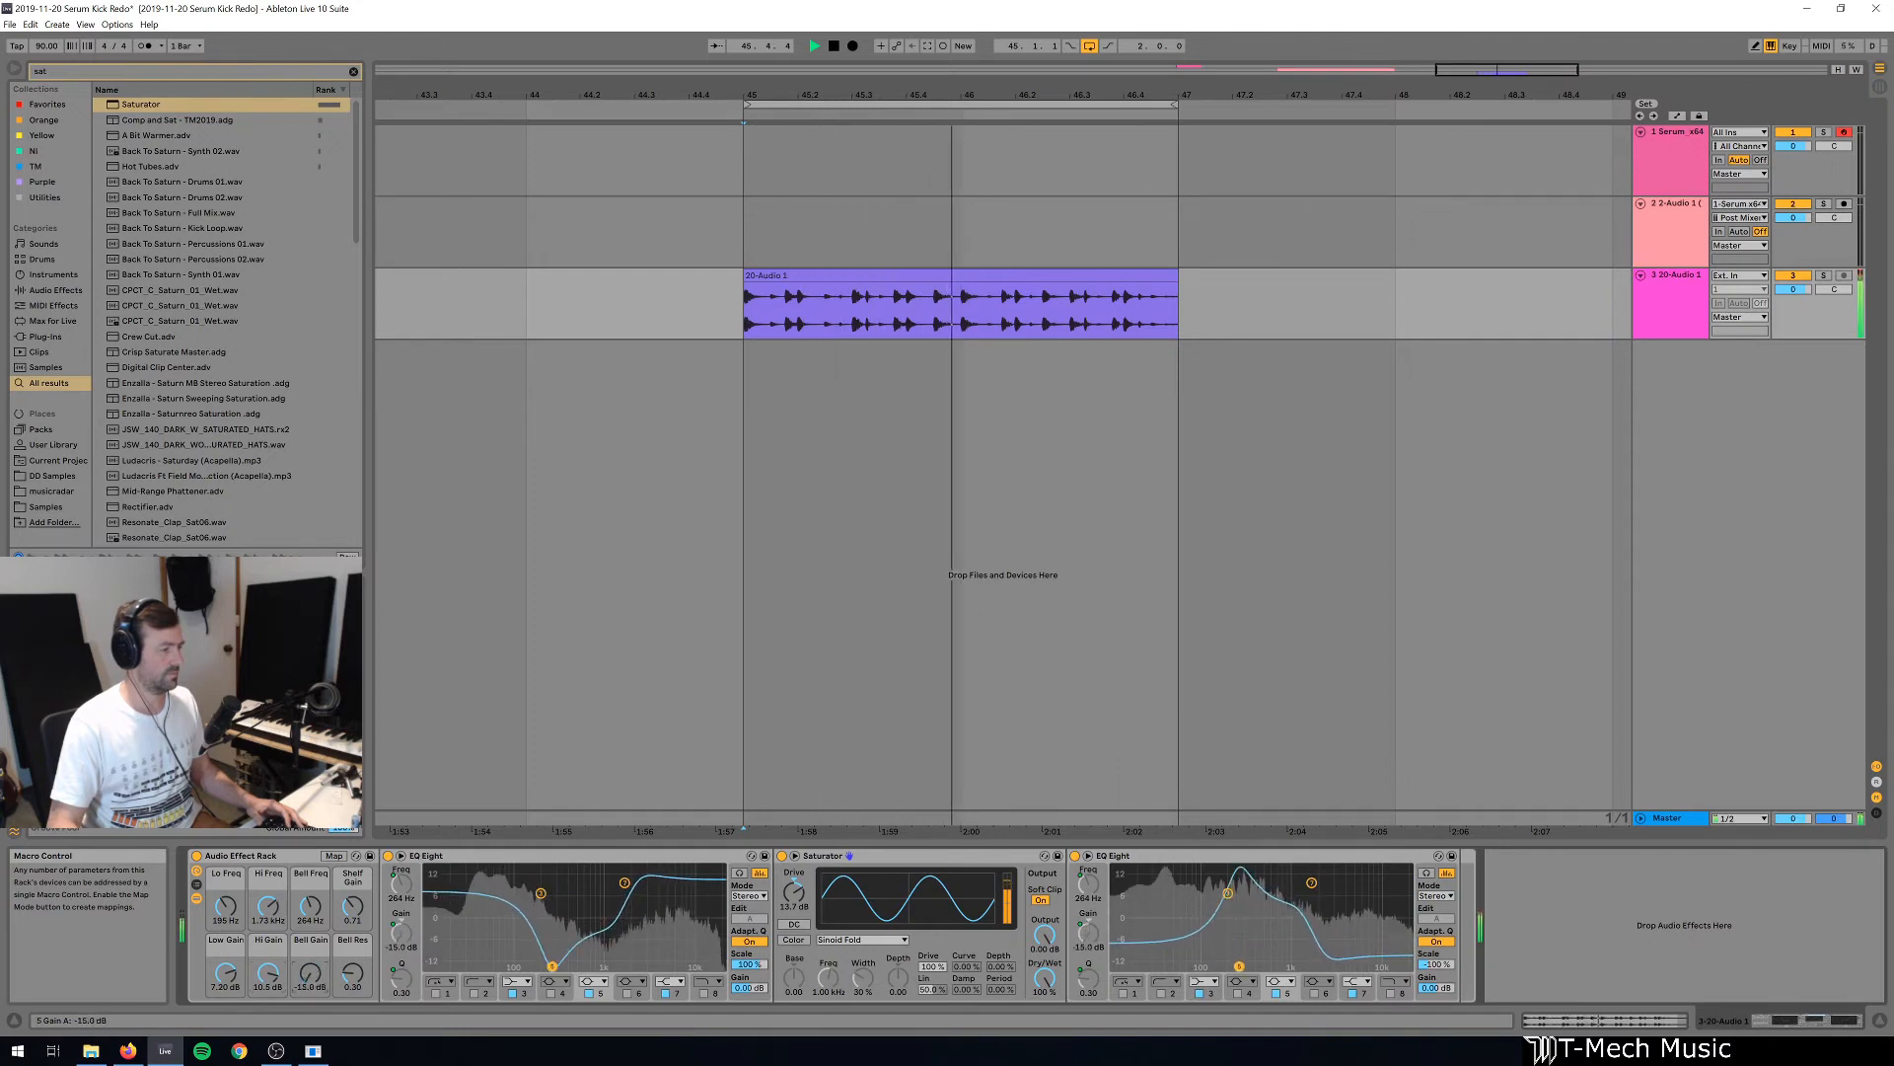
pyautogui.moveTo(312, 906)
pyautogui.mouseDown()
pyautogui.moveTo(311, 878)
pyautogui.moveTo(312, 937)
pyautogui.mouseUp()
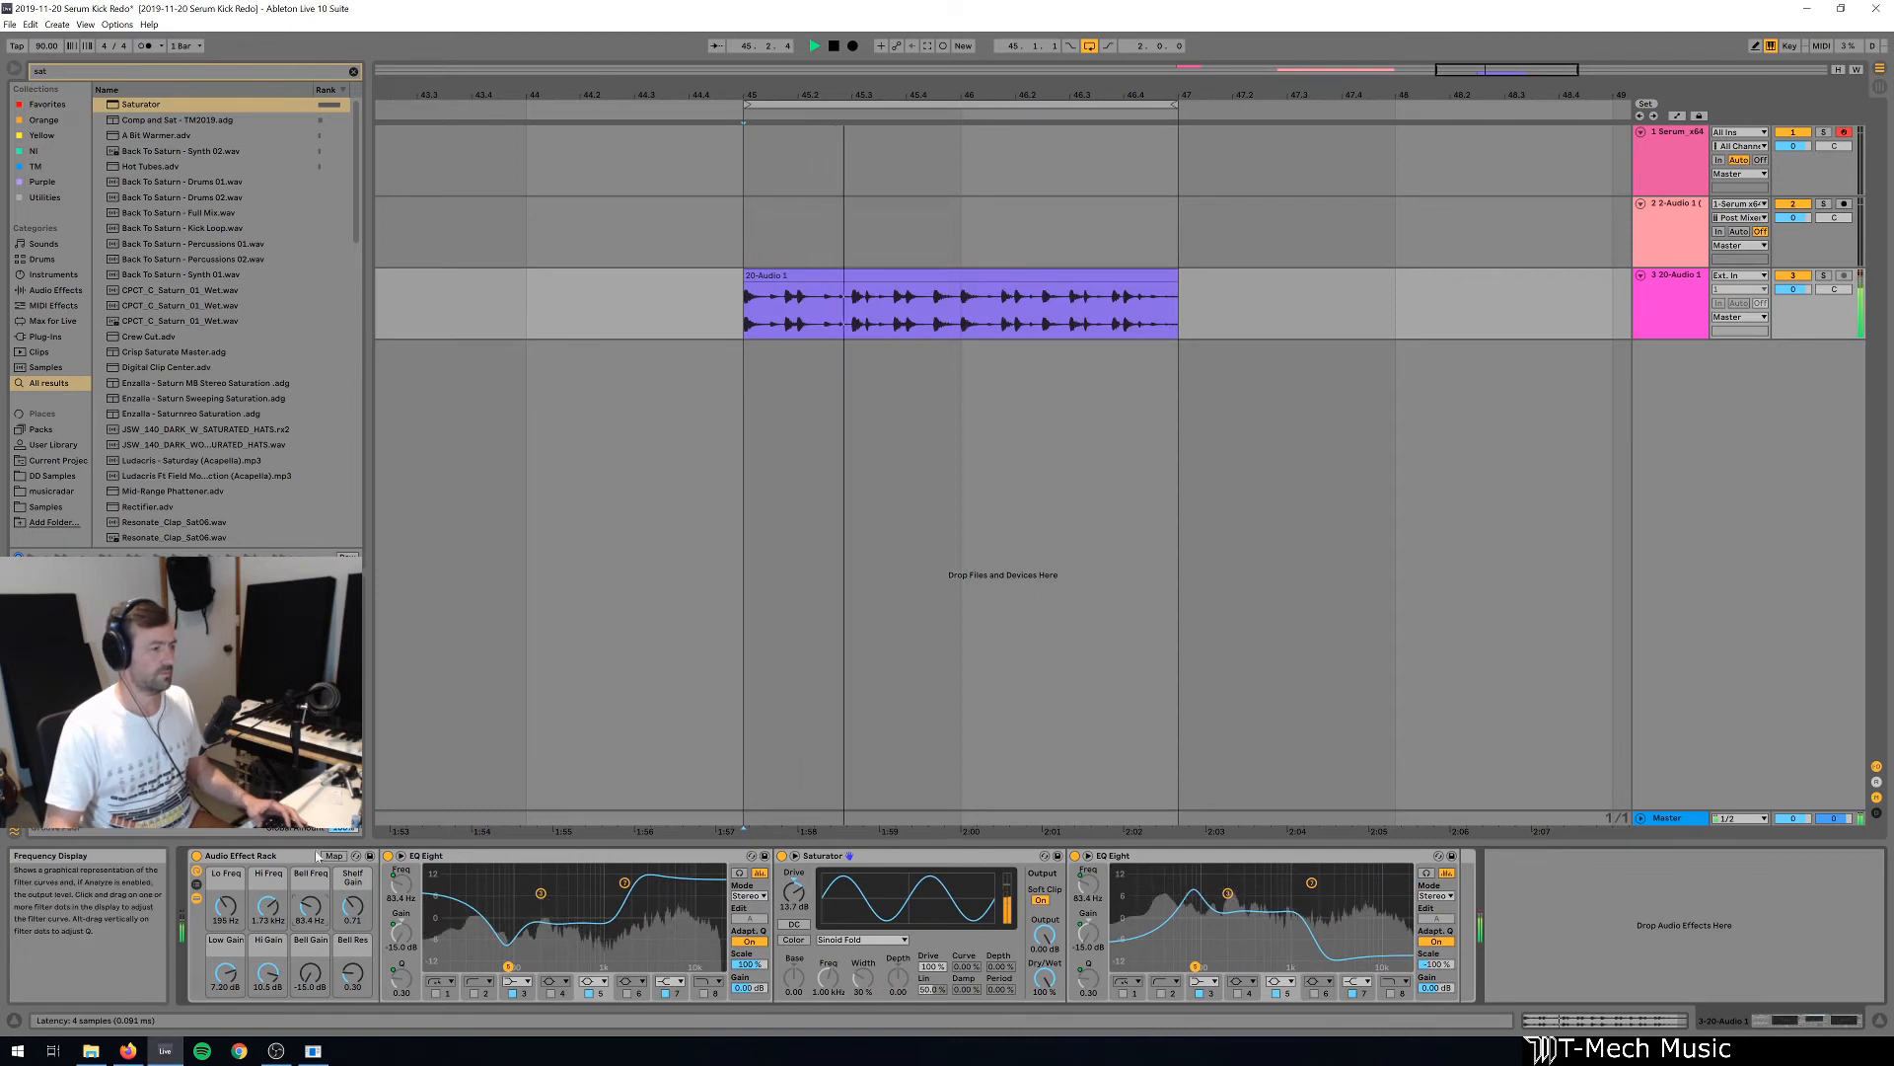
# Place a copy of Saturator after the rack and compare the loop through the copy alone with the loop through the rack alone.
pyautogui.hotkey('ctrl', 'd')
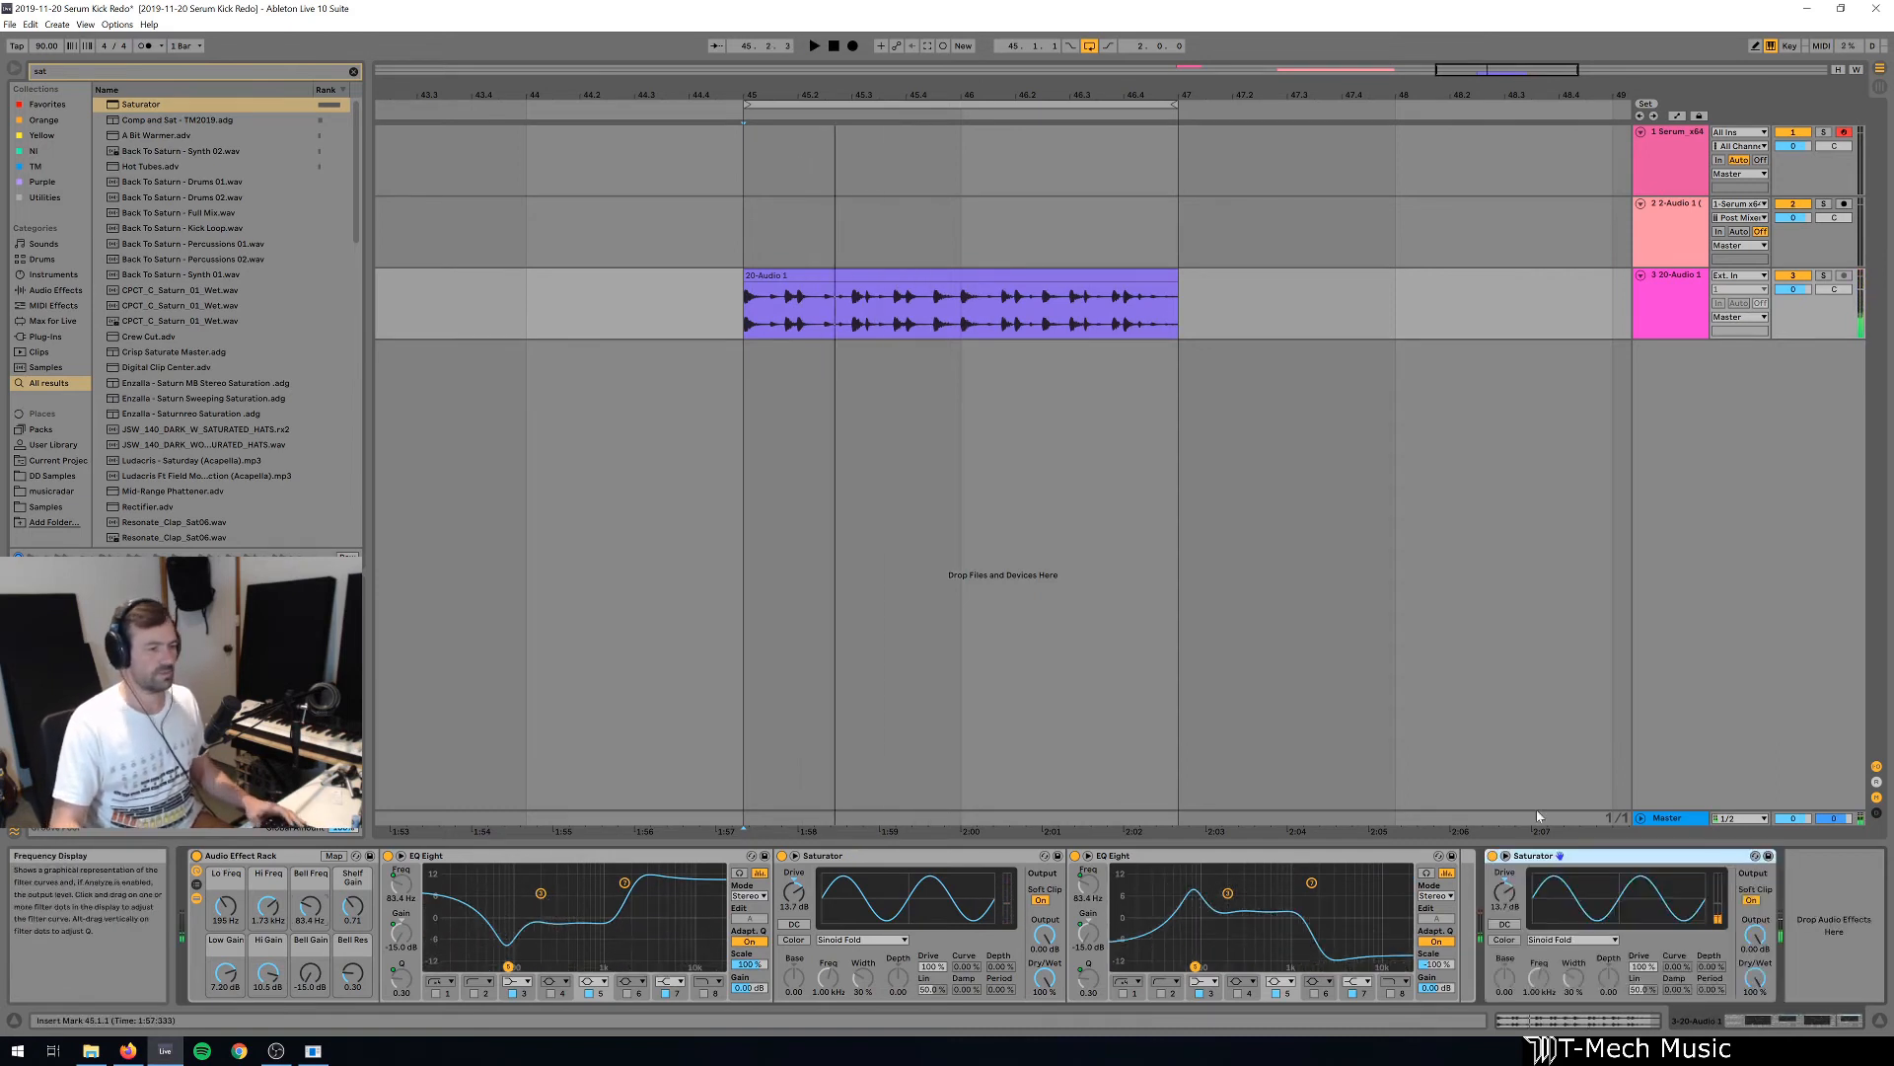
pyautogui.click(197, 857)
pyautogui.press('space')
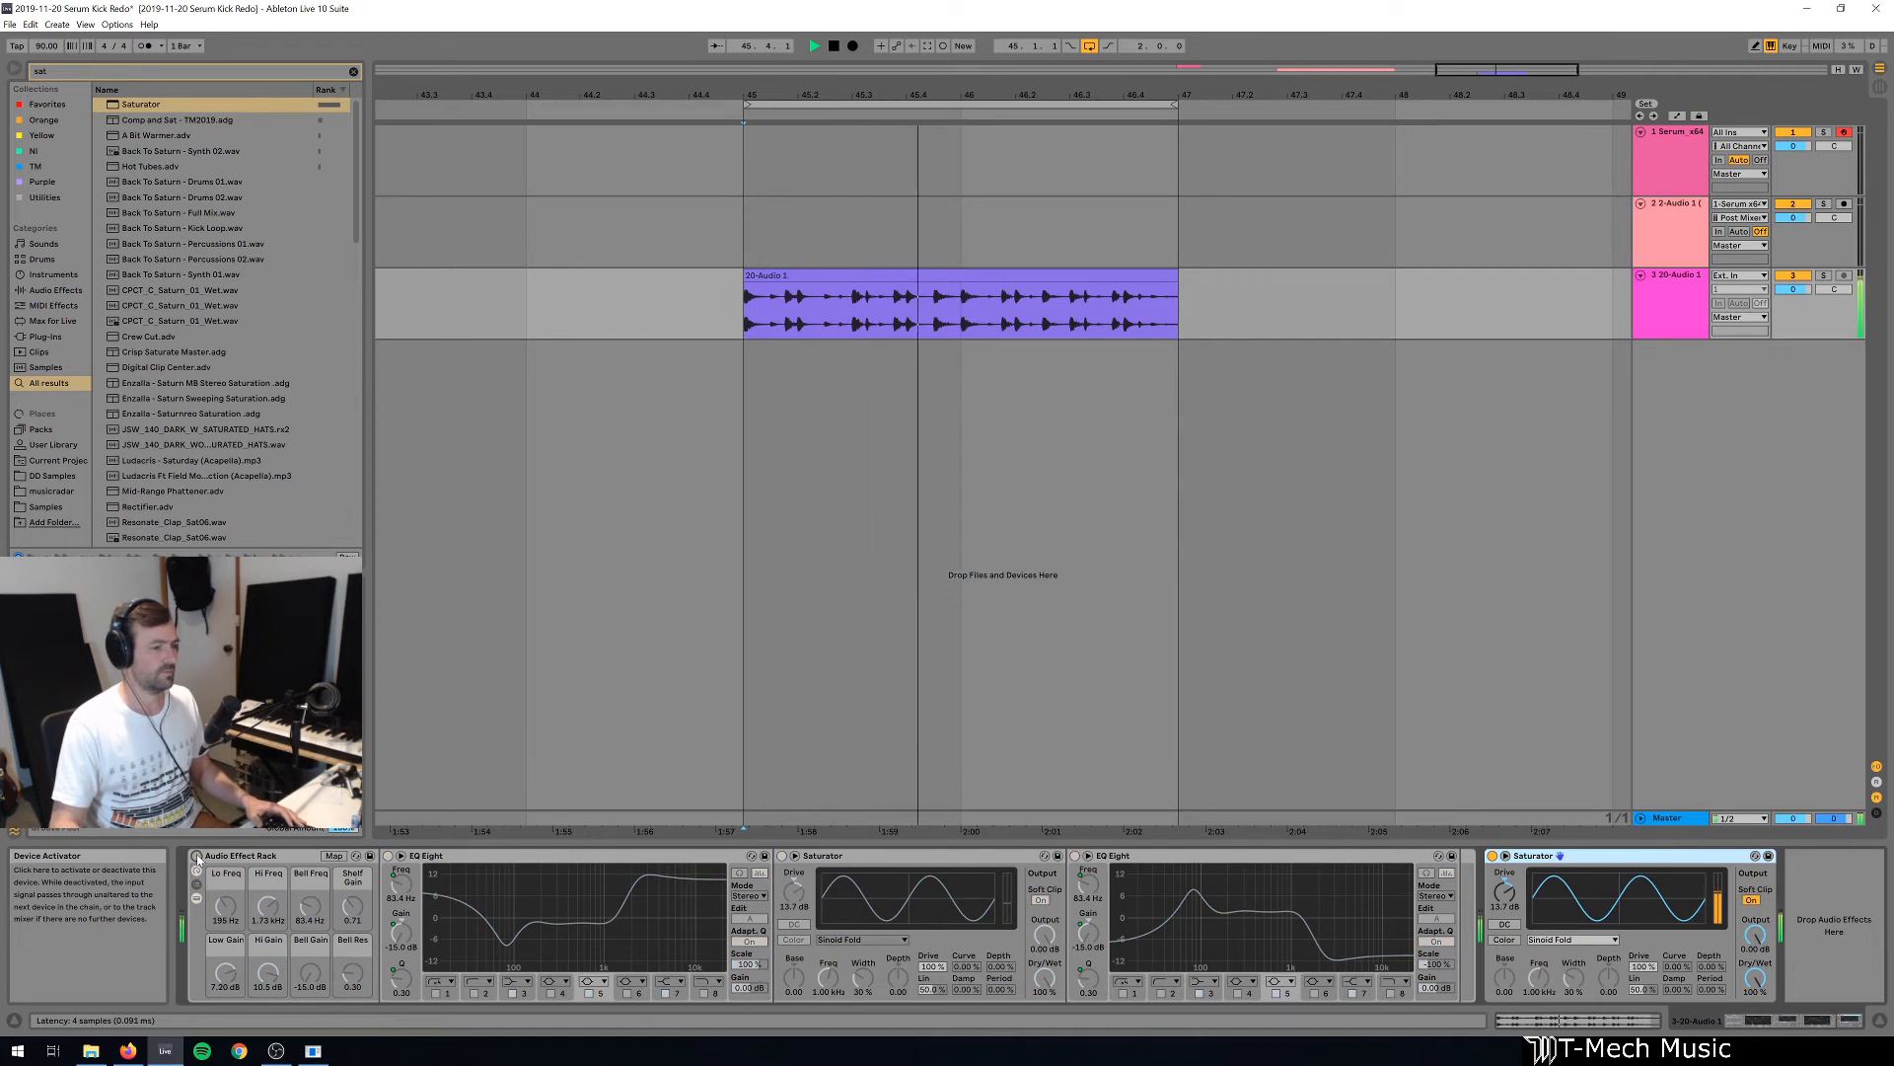
pyautogui.click(198, 857)
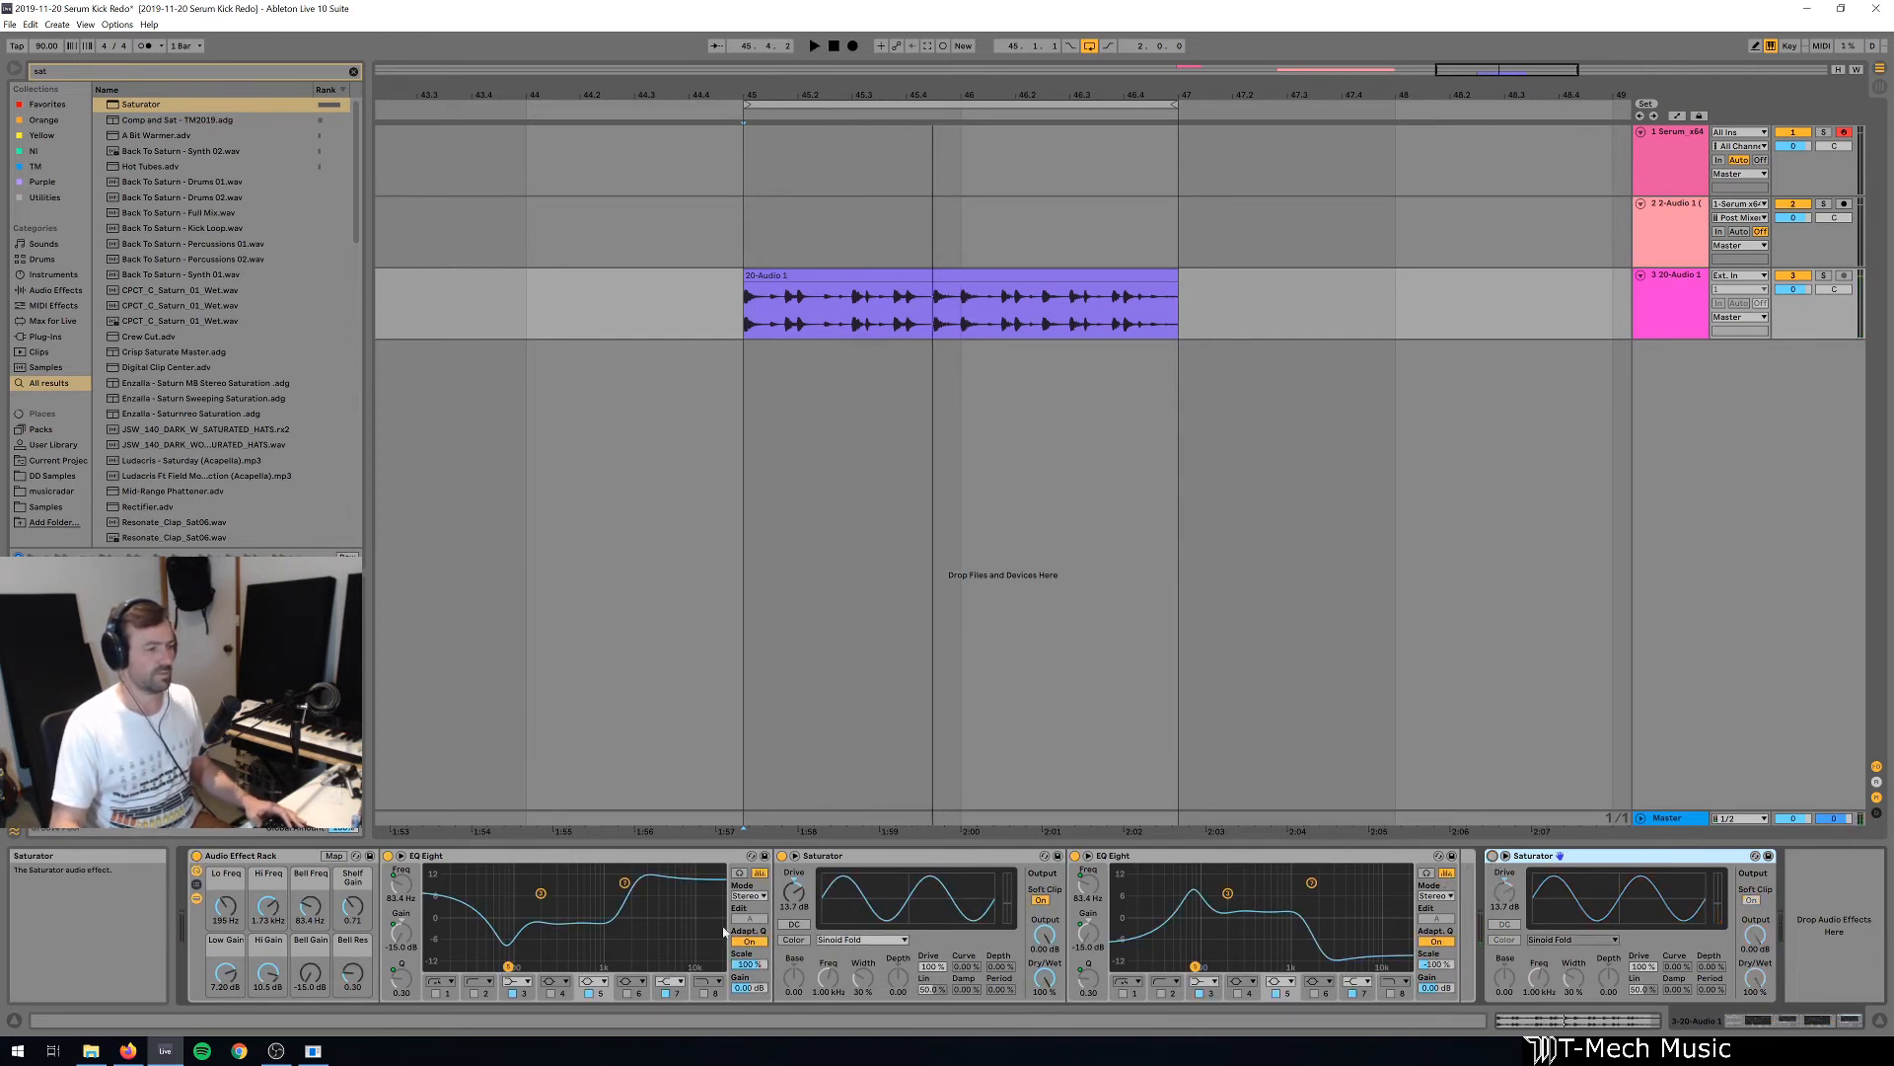
pyautogui.press('space')
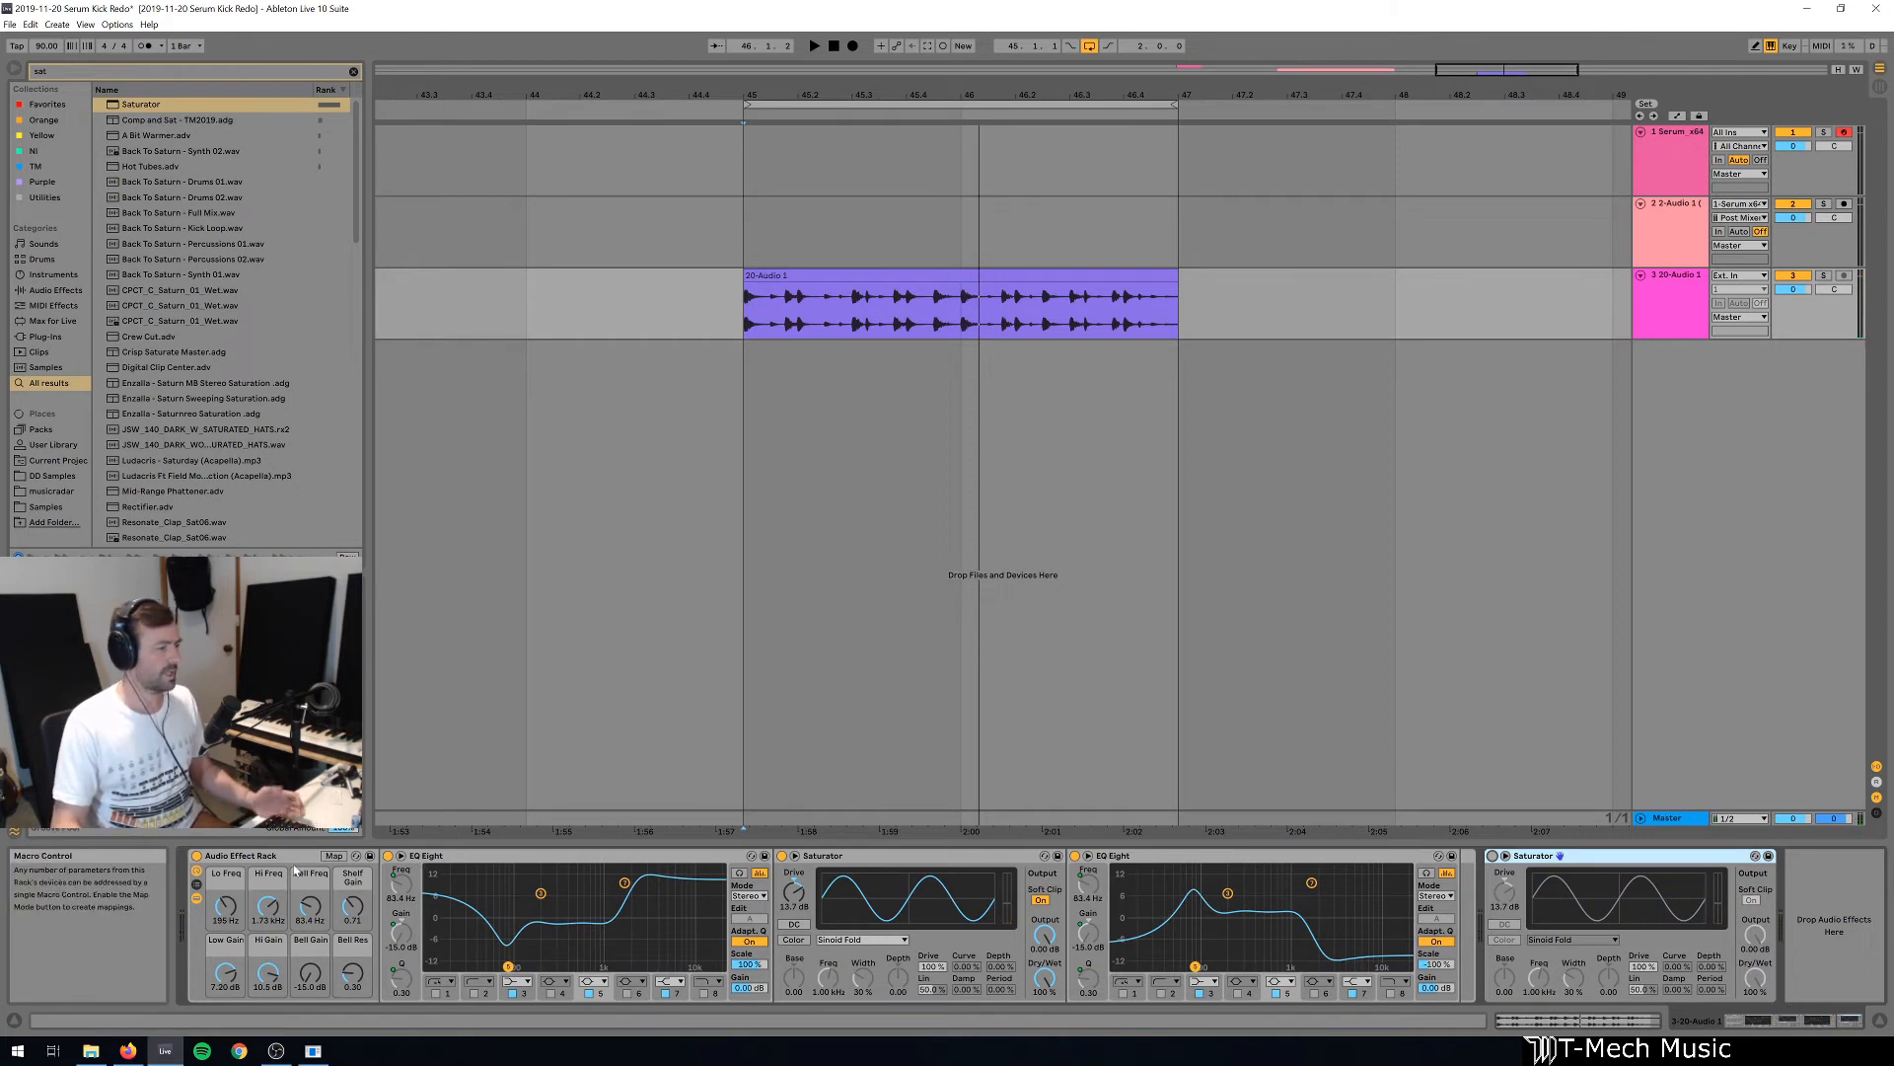
# Open the rack's macro mappings and delete the inverse EQ Eight that follows the Saturator.
pyautogui.click(332, 855)
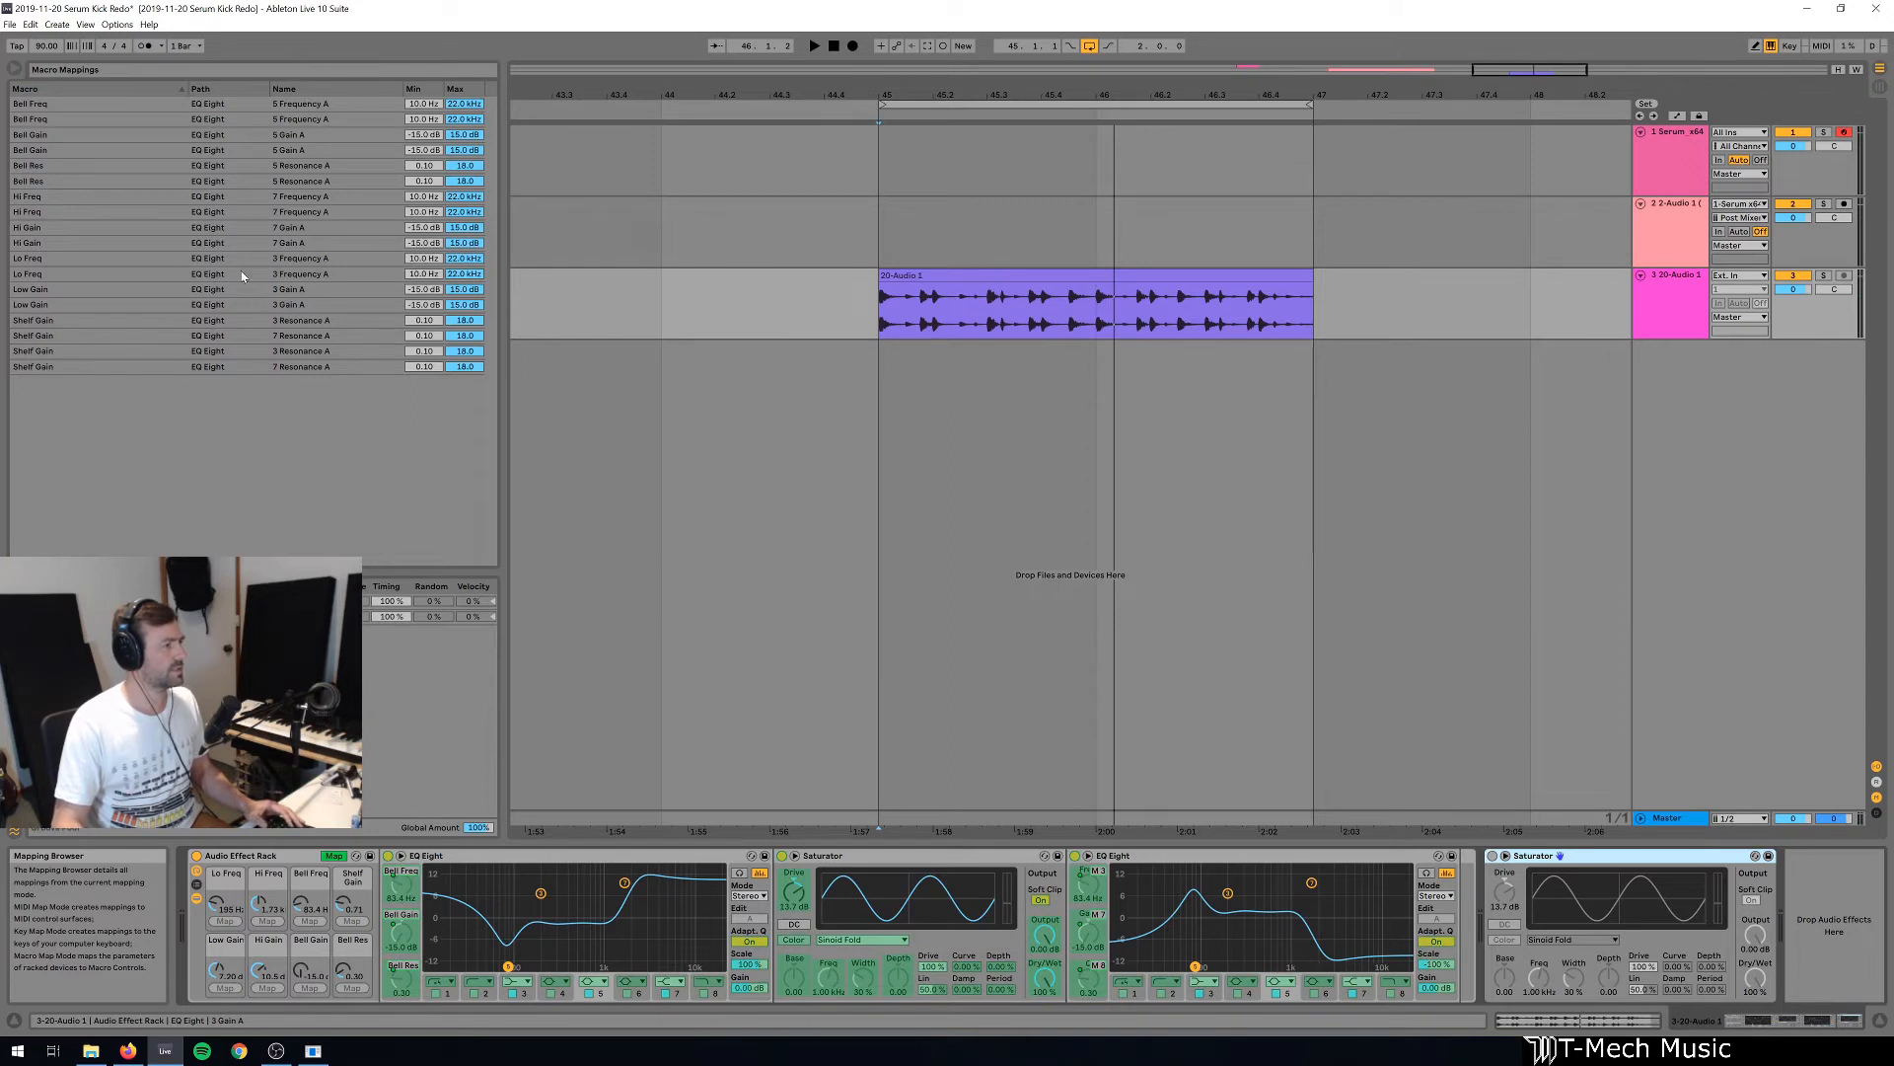
pyautogui.click(457, 105)
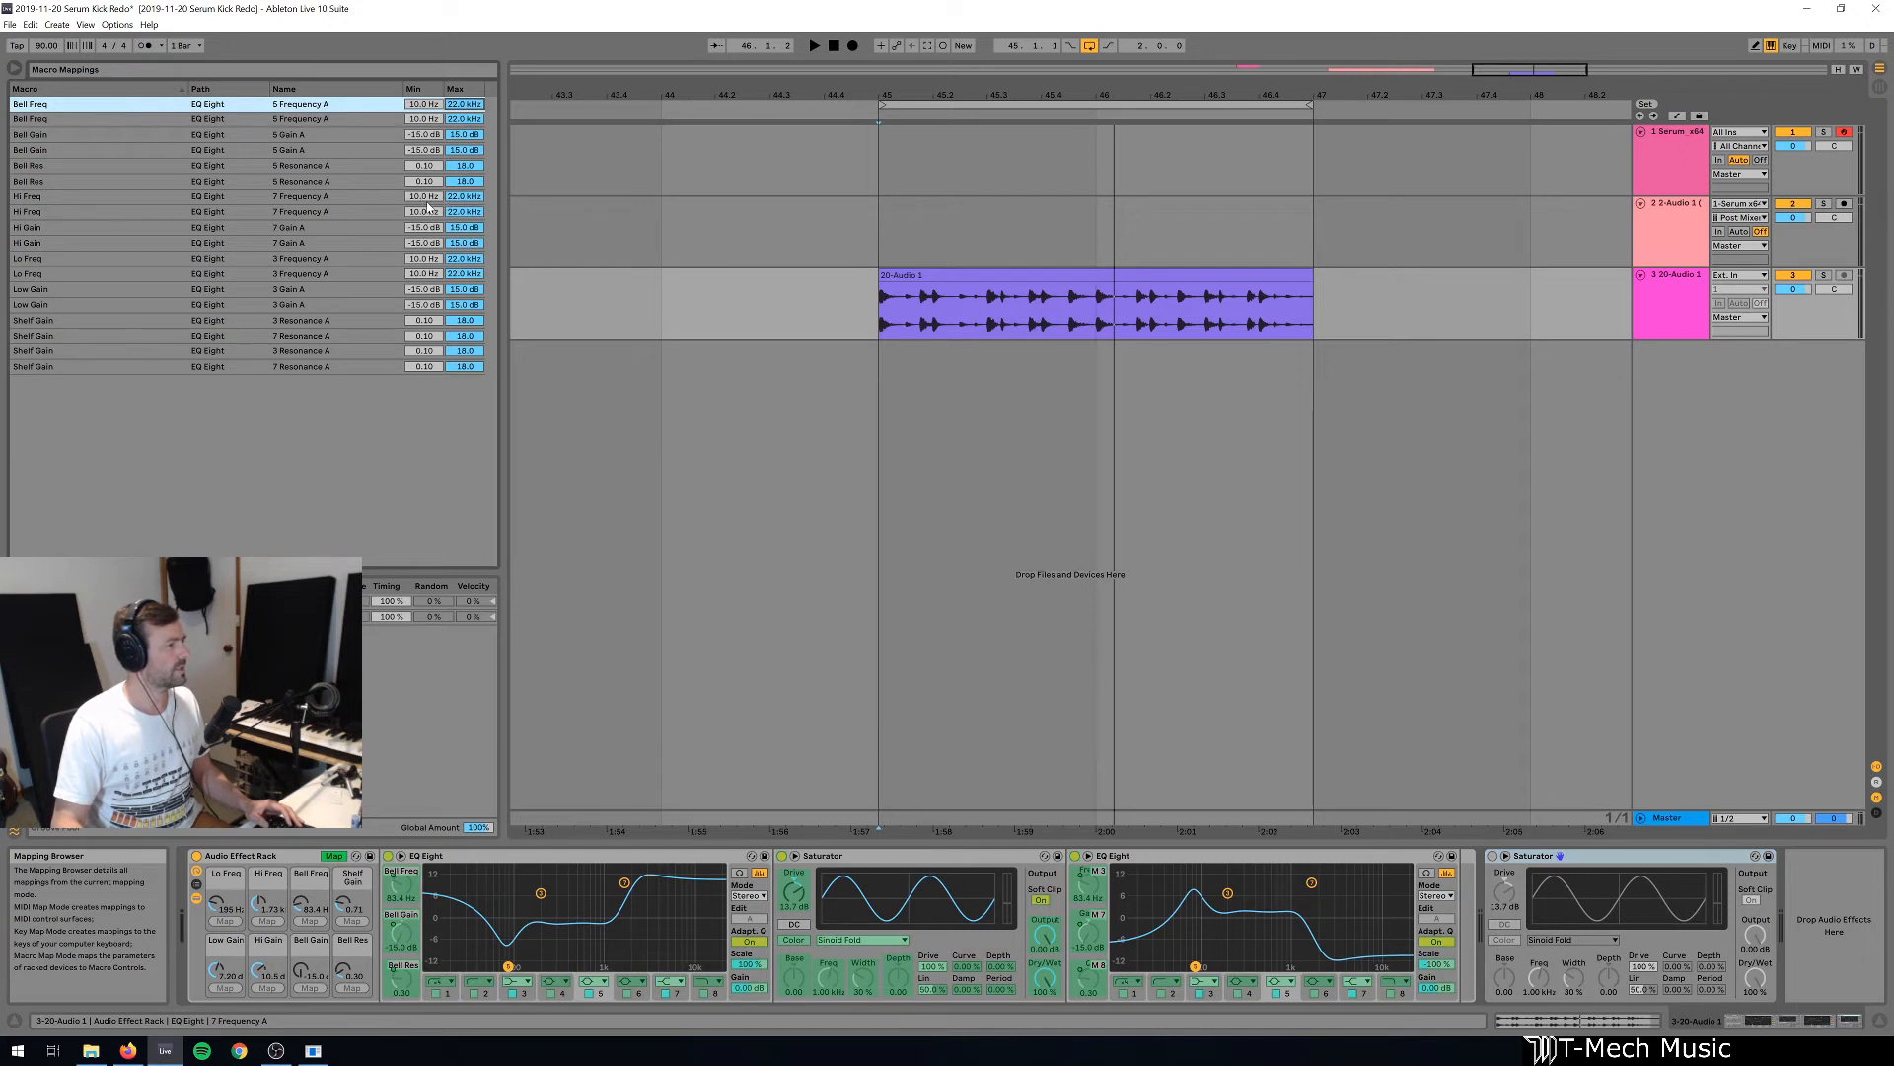
pyautogui.click(457, 199)
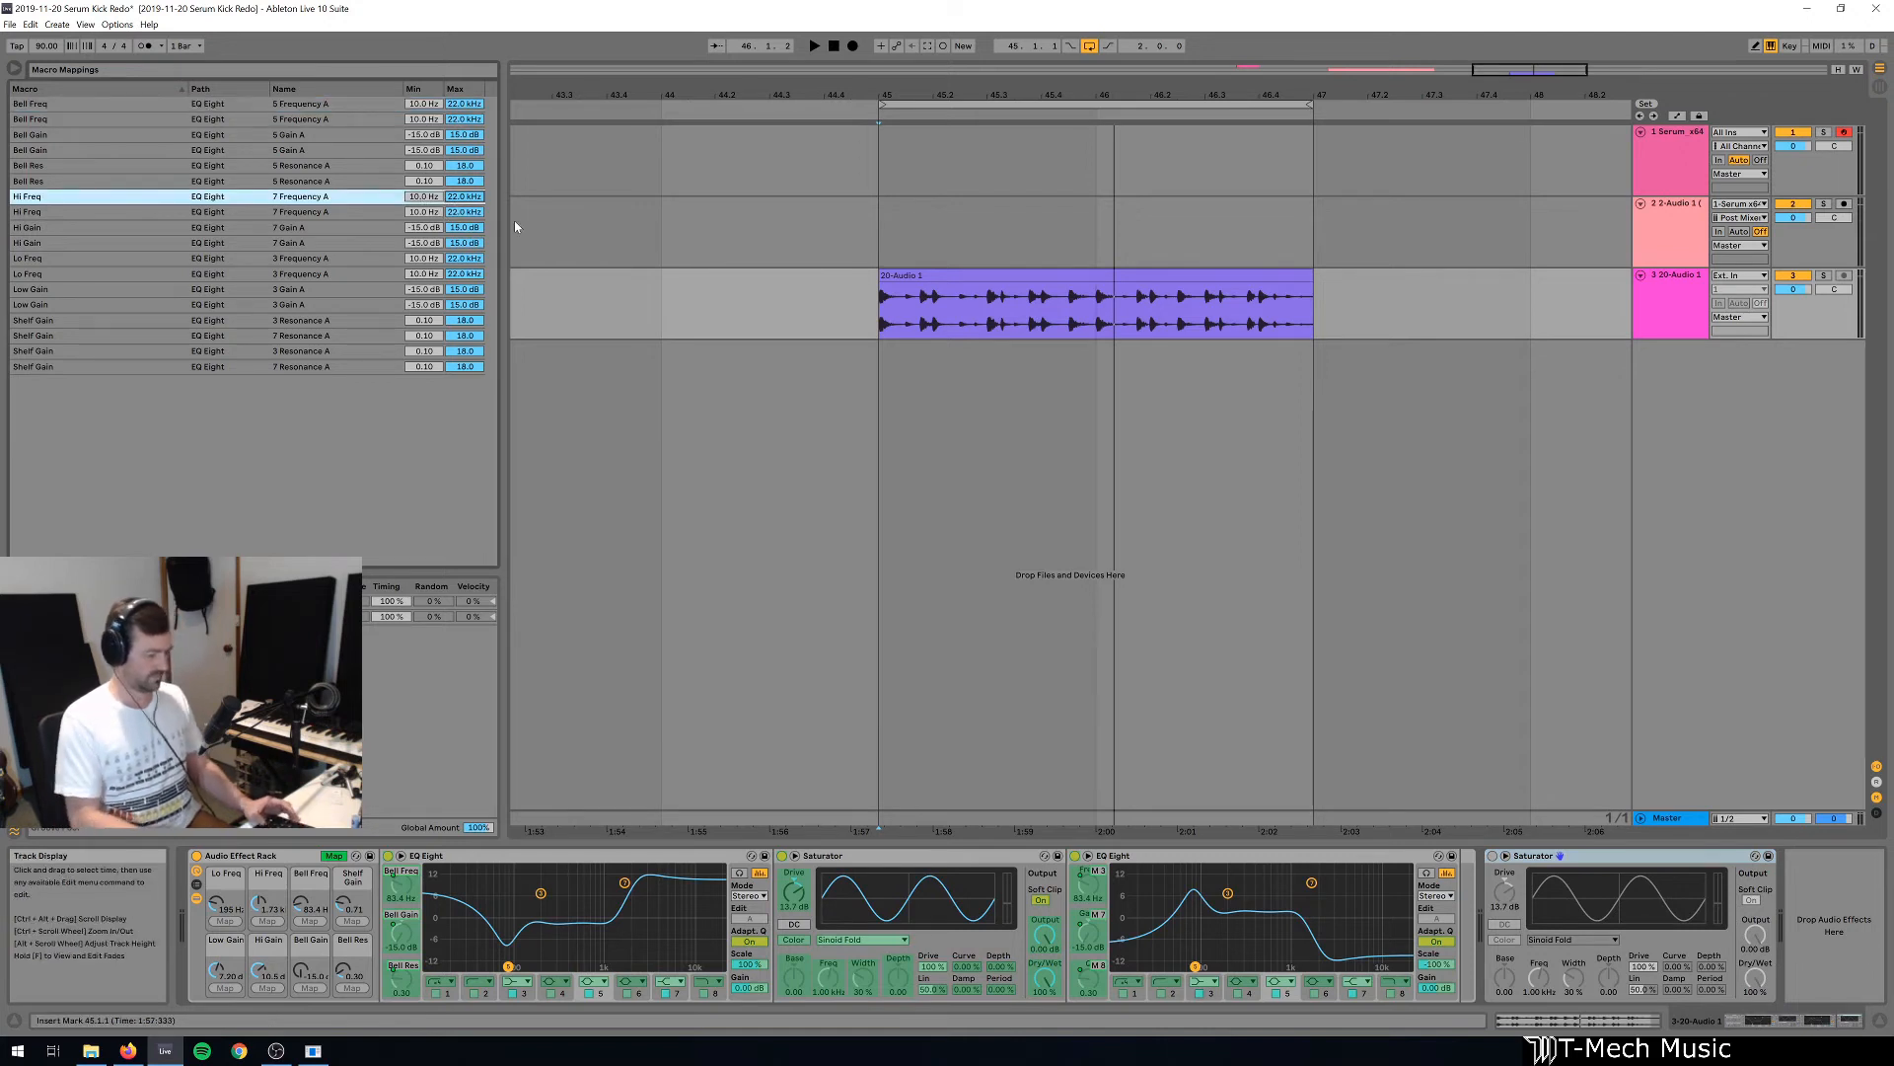
pyautogui.click(1118, 858)
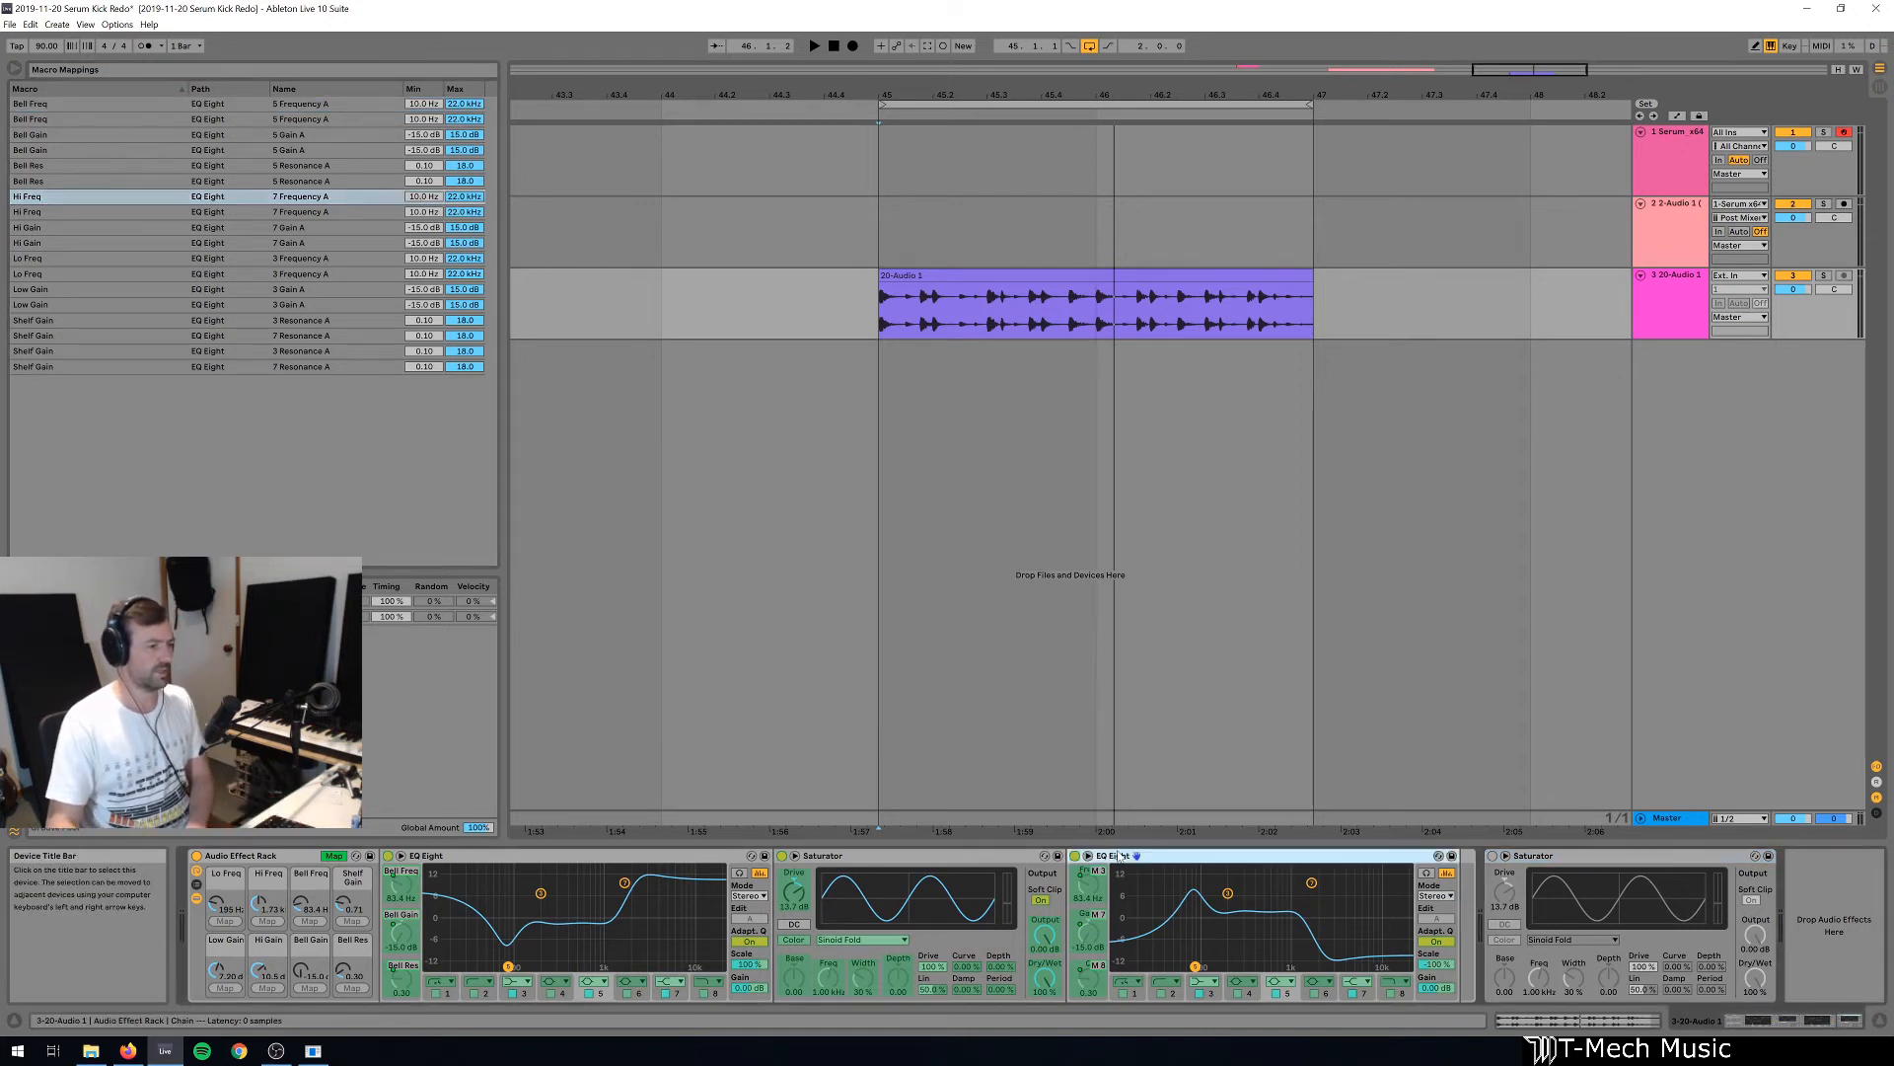
pyautogui.press('Delete')
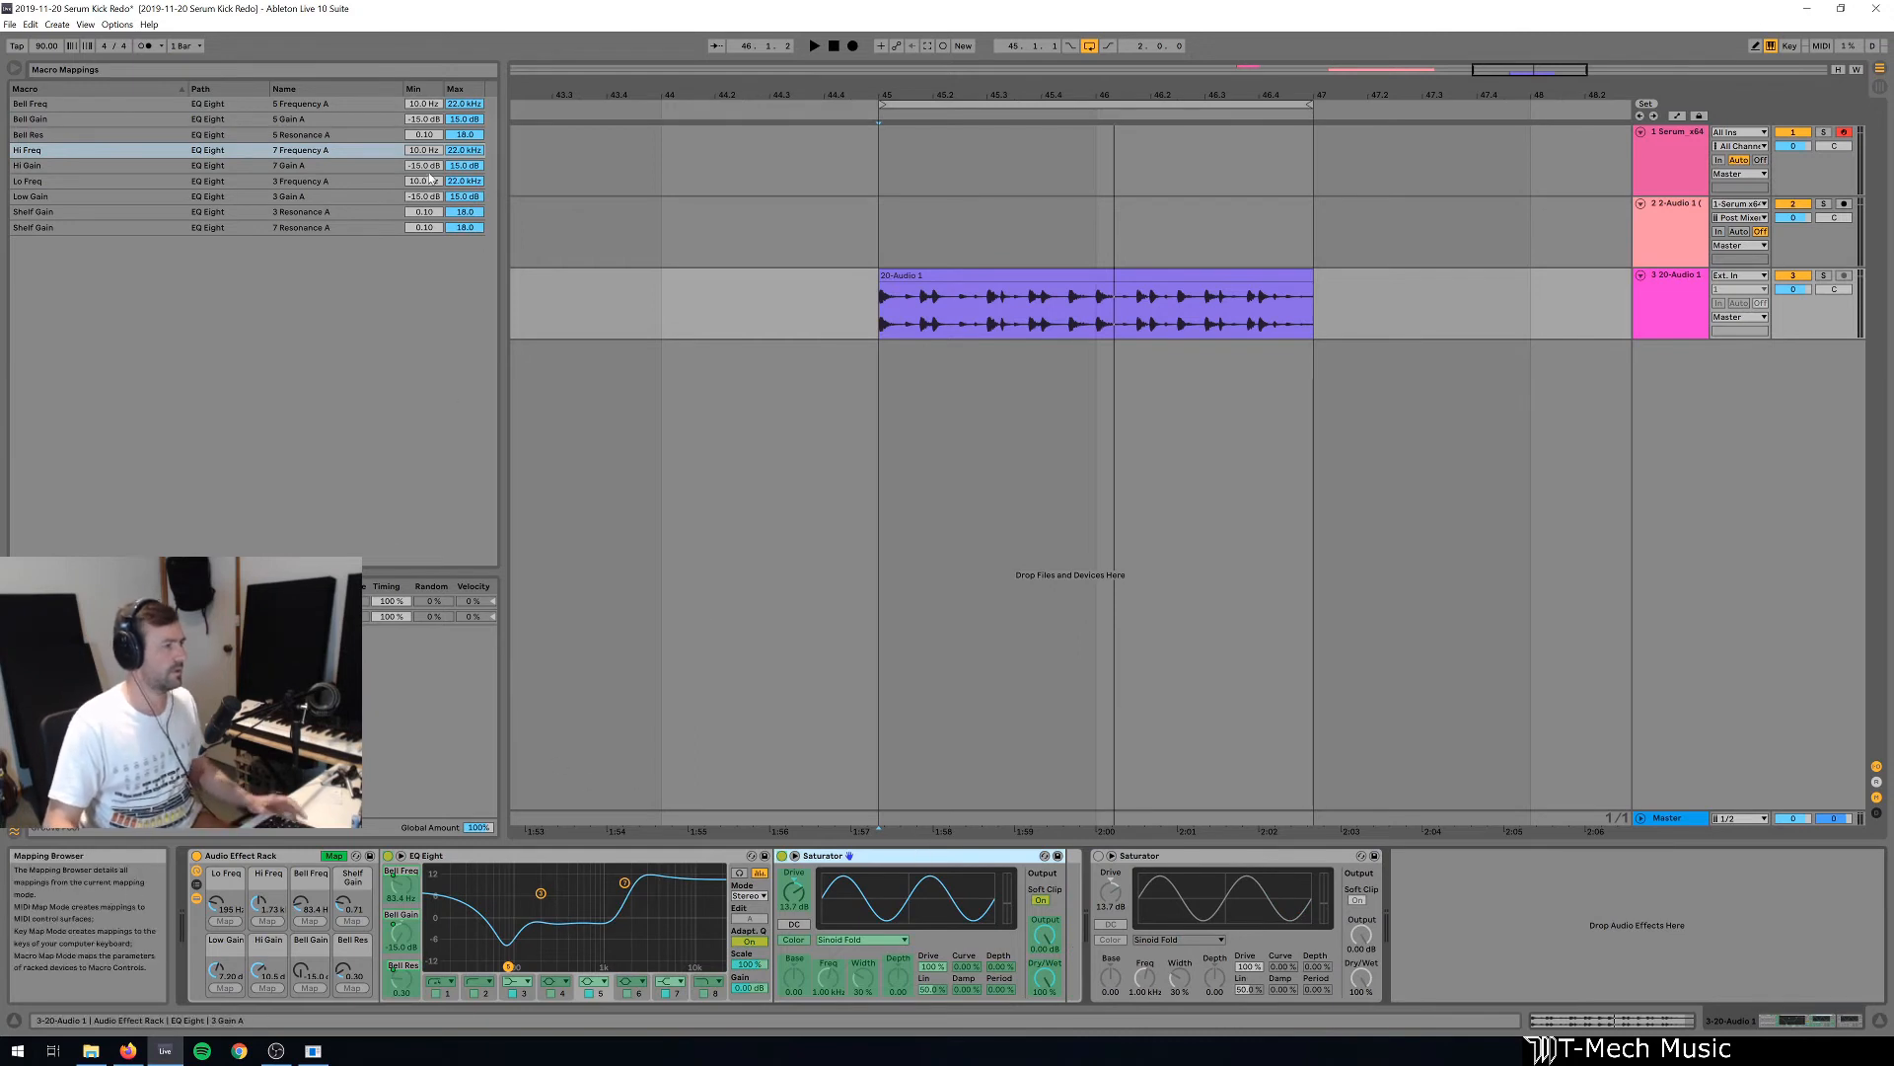
# Limit the mapping ranges: Hi Freq minimum 2.00 kHz, Lo Freq maximum 800 Hz, Bell Freq 200 Hz to 8.00 kHz, and leave mapping mode.
pyautogui.click(474, 151)
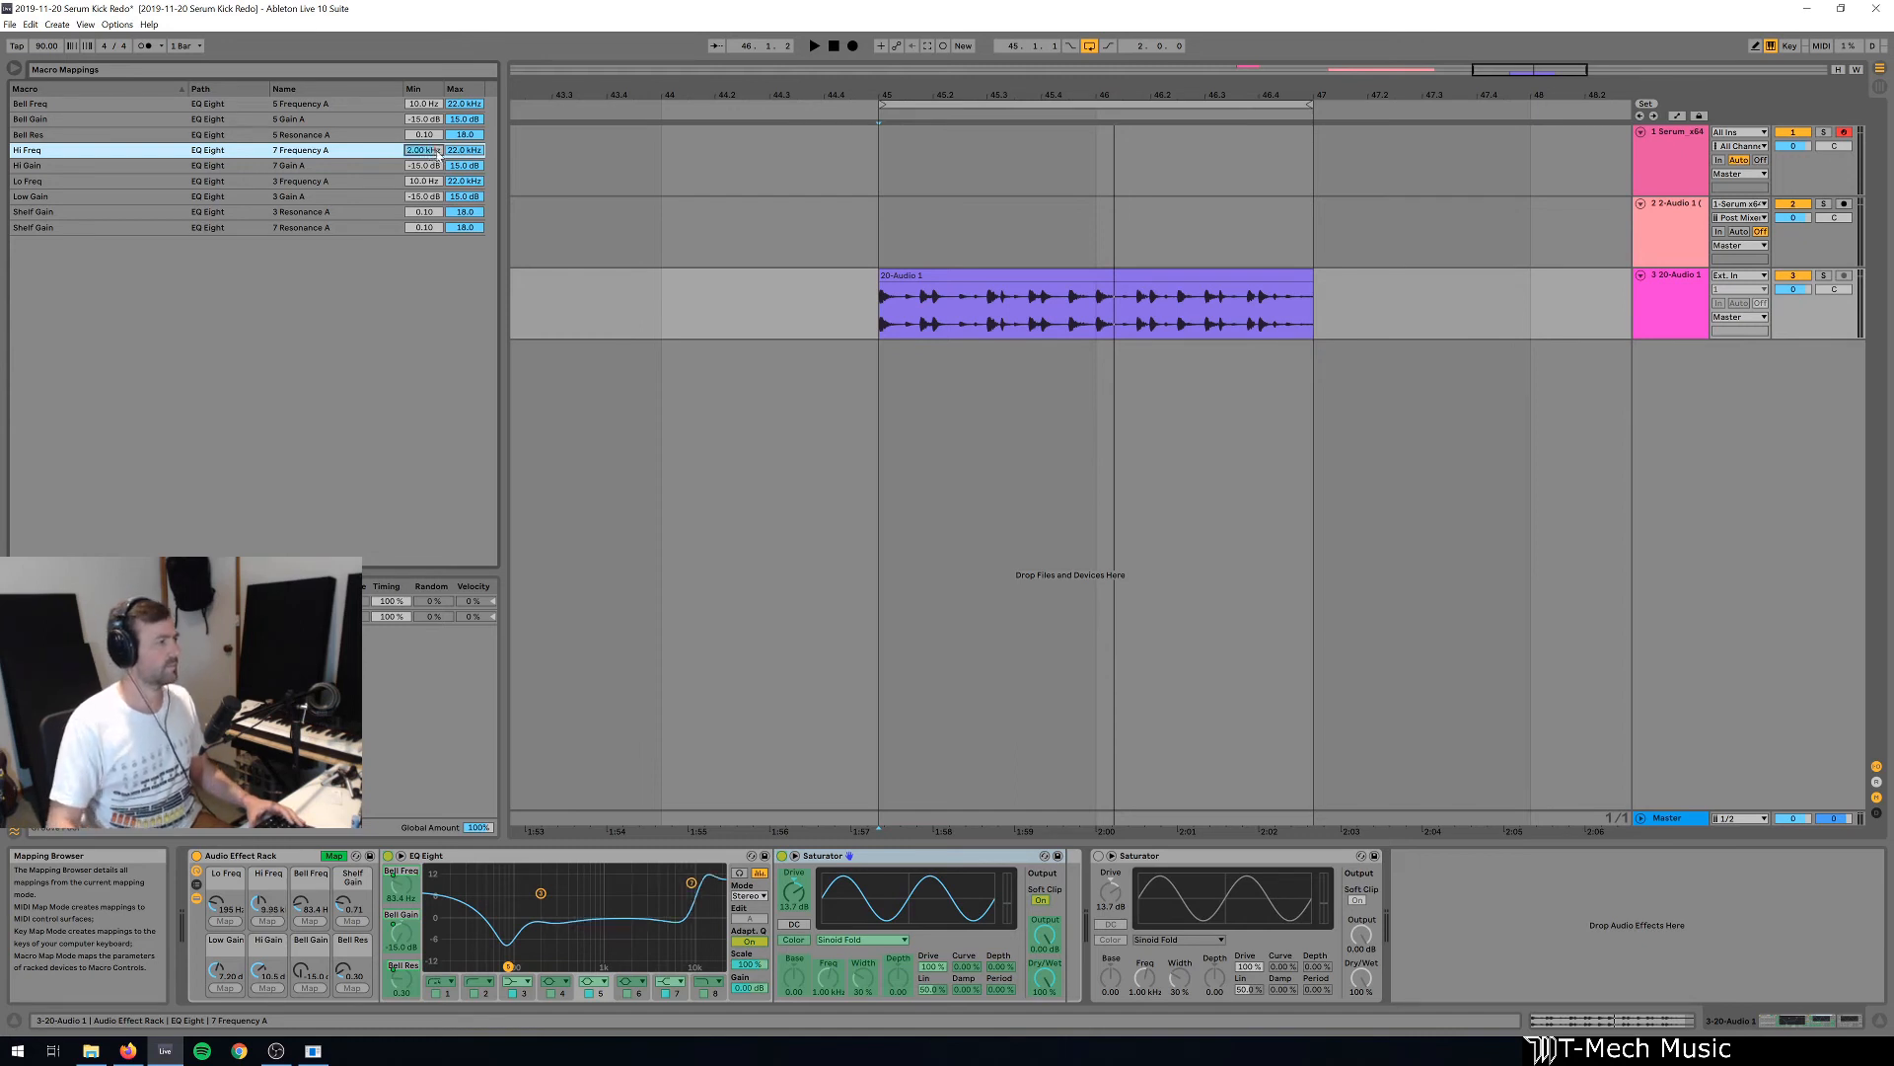
pyautogui.click(471, 184)
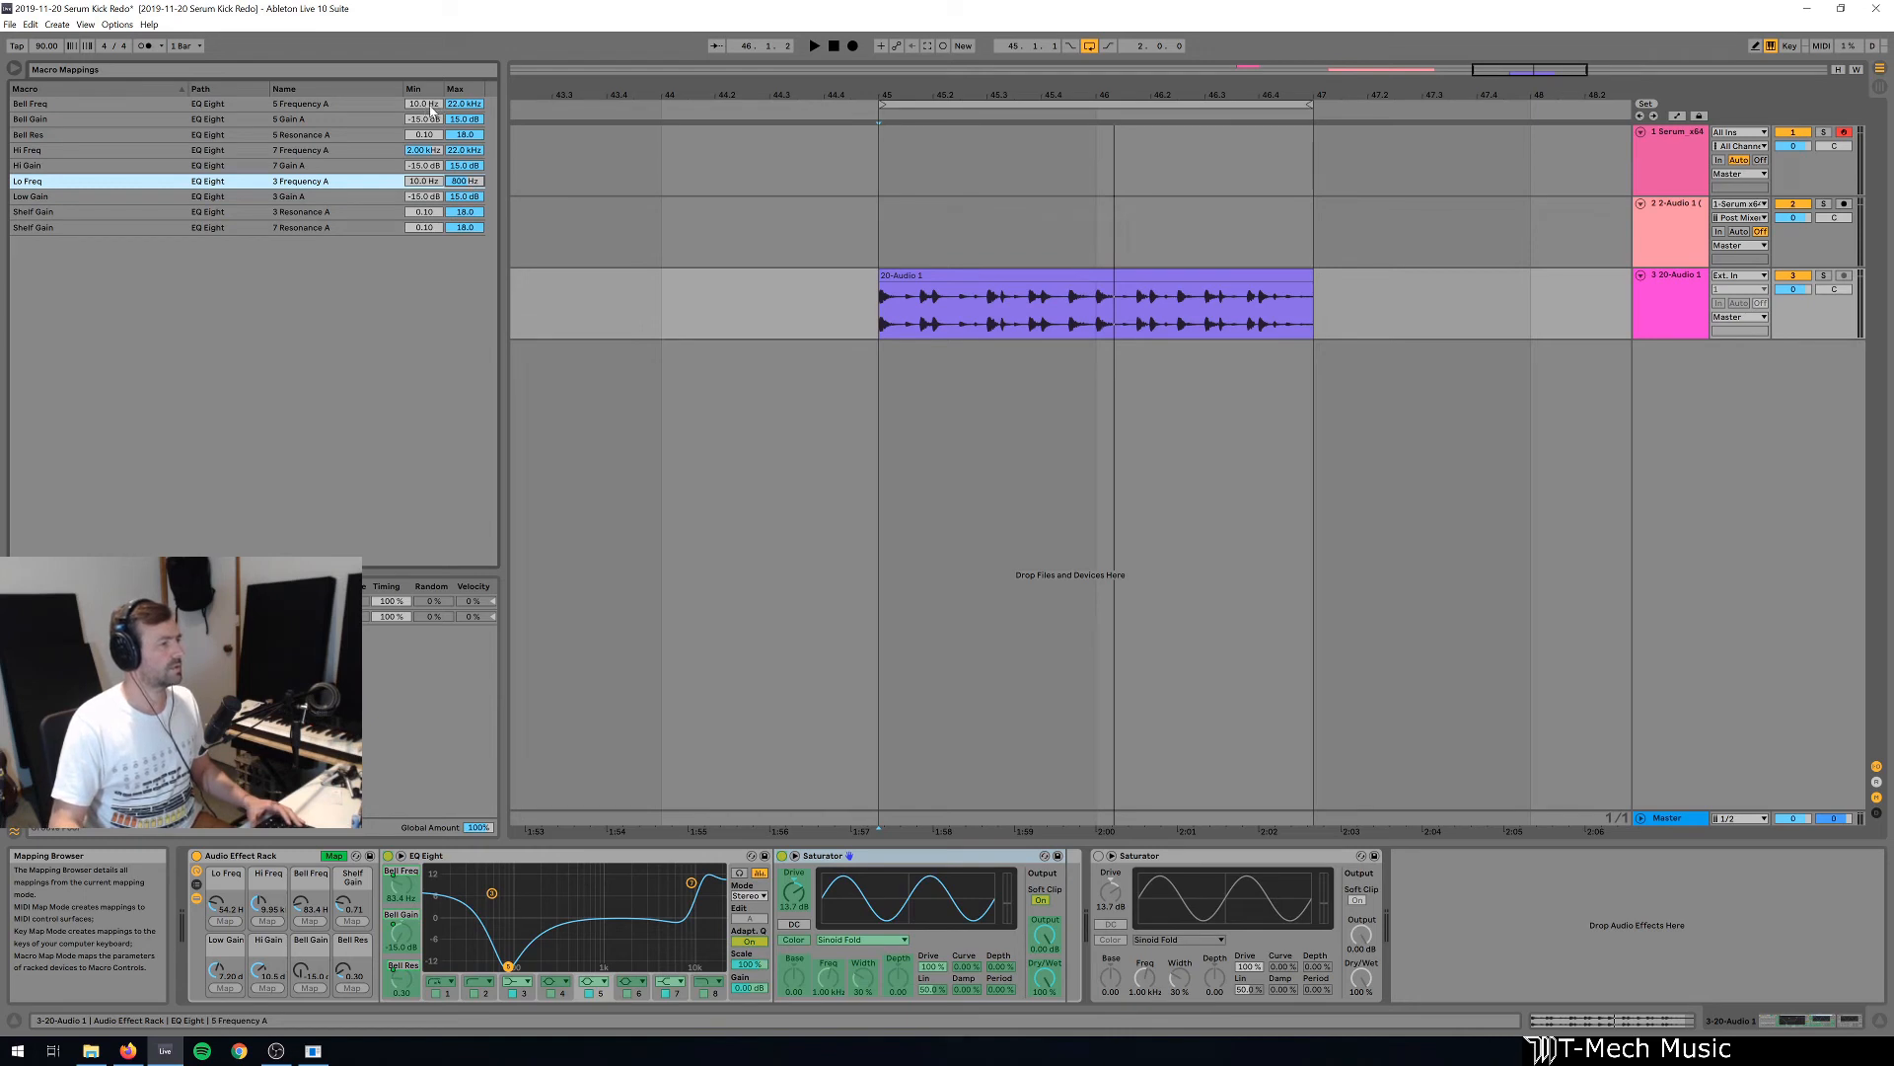
pyautogui.click(432, 106)
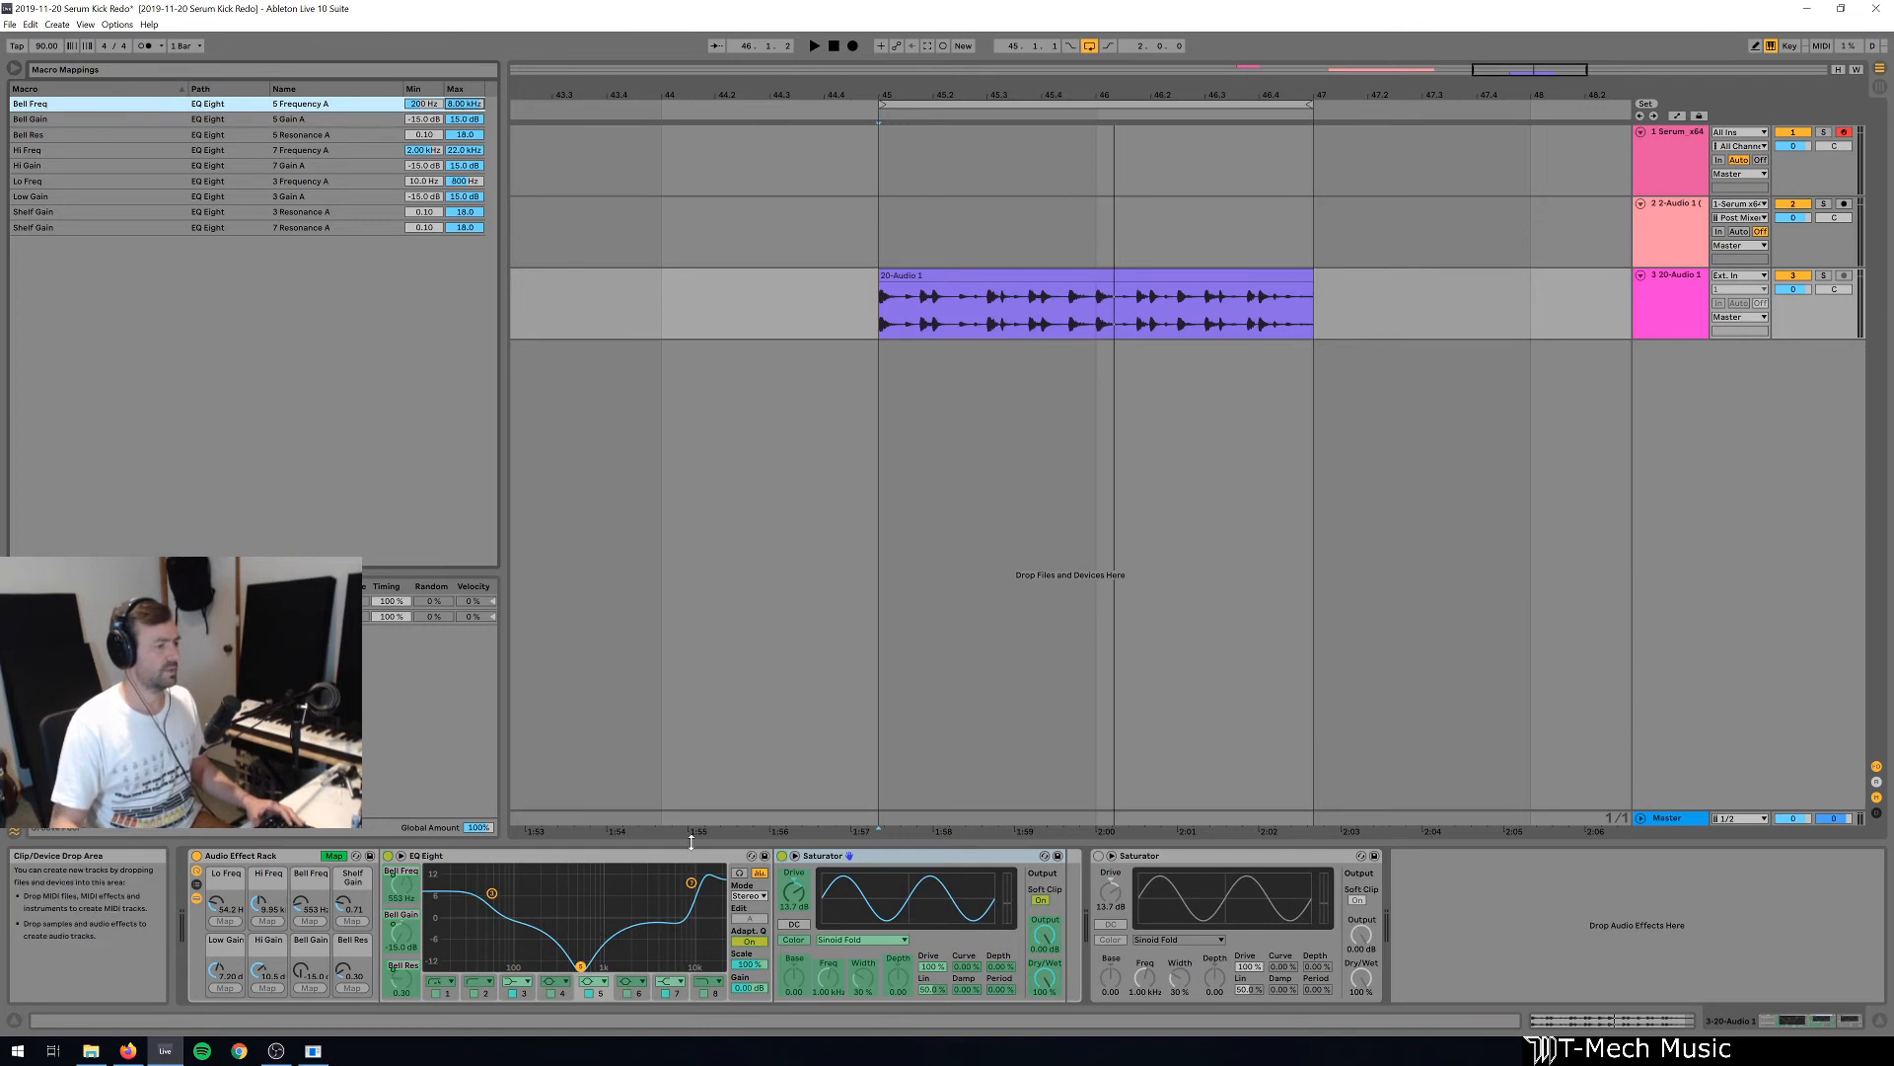
pyautogui.click(336, 855)
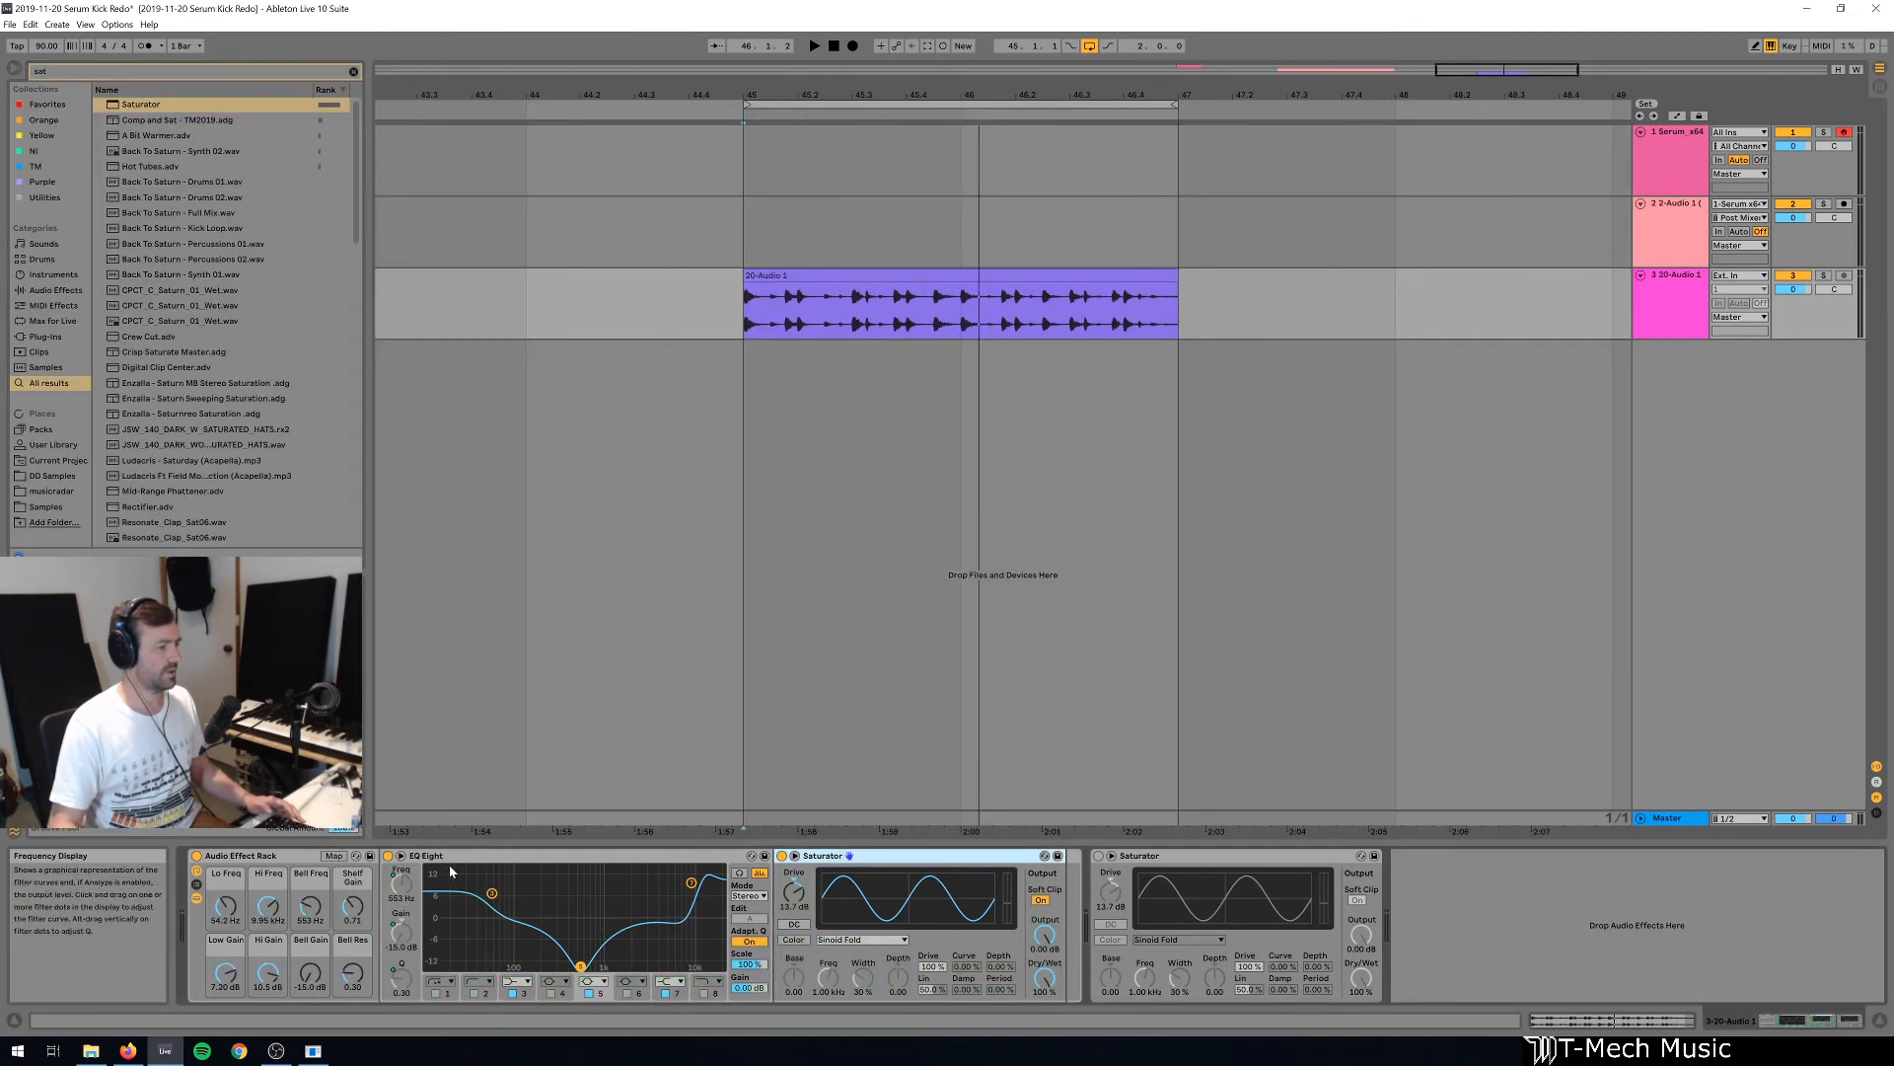
# Place a copy of the EQ Eight after the rack's Saturator and set the copy's Scale to -100%.
pyautogui.moveTo(426, 855); pyautogui.dragTo(1085, 873)
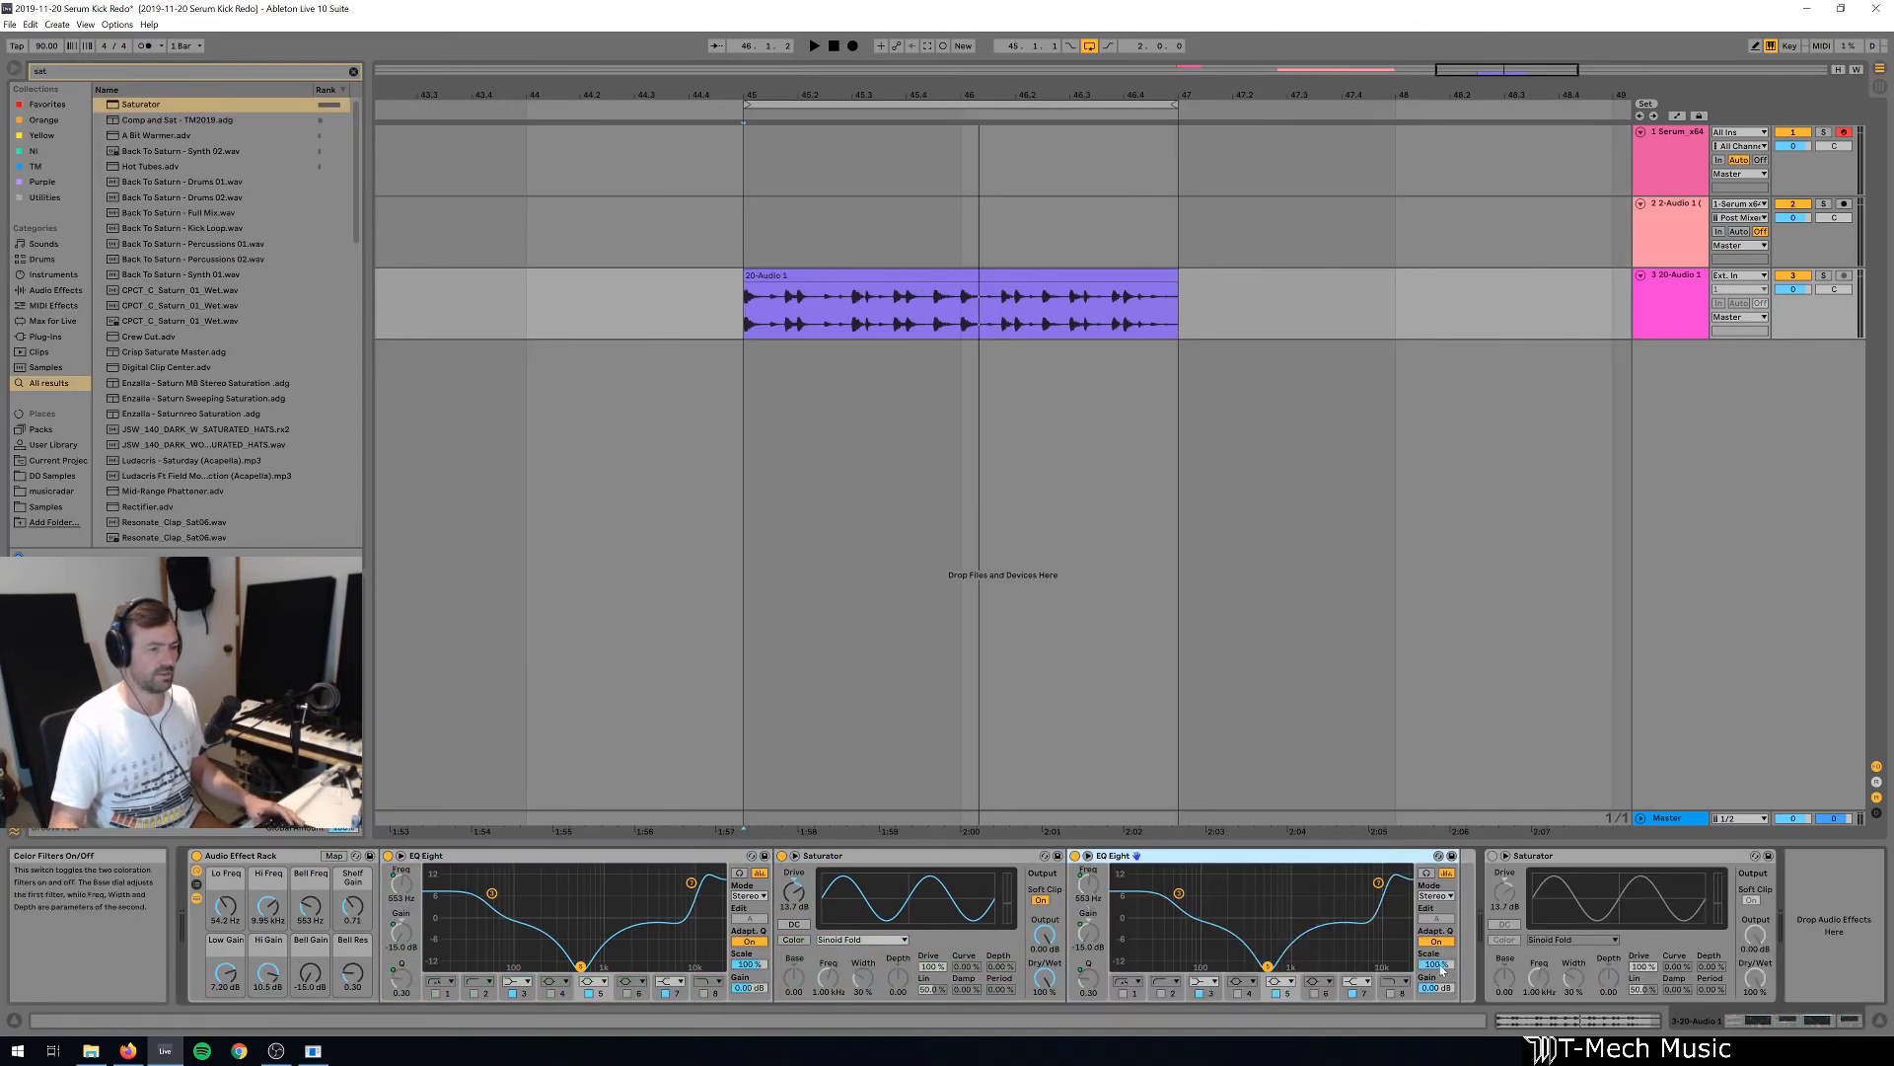
pyautogui.write('-100')
pyautogui.press('Return')
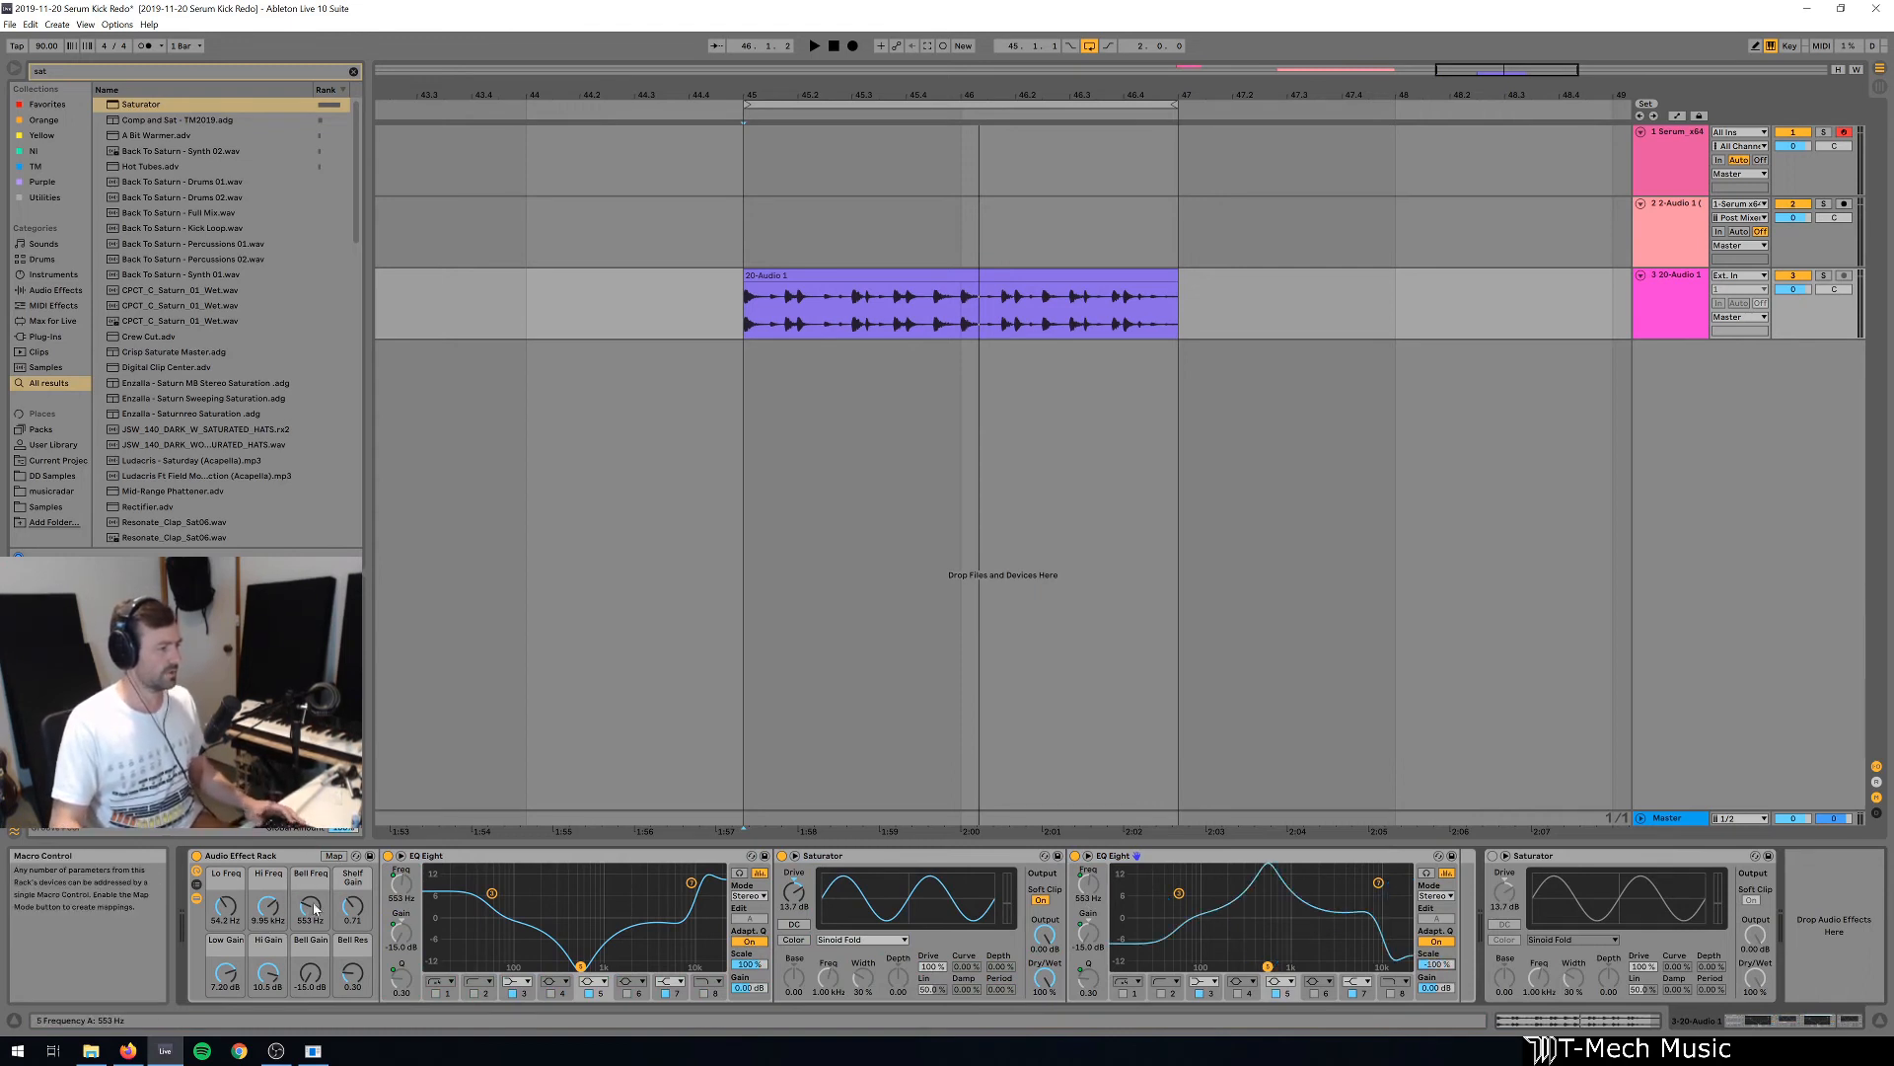
# Play the loop, lower Bell Freq to 200 Hz, and reset Hi Gain and Low Gain to 0.00 dB.
pyautogui.press('space')
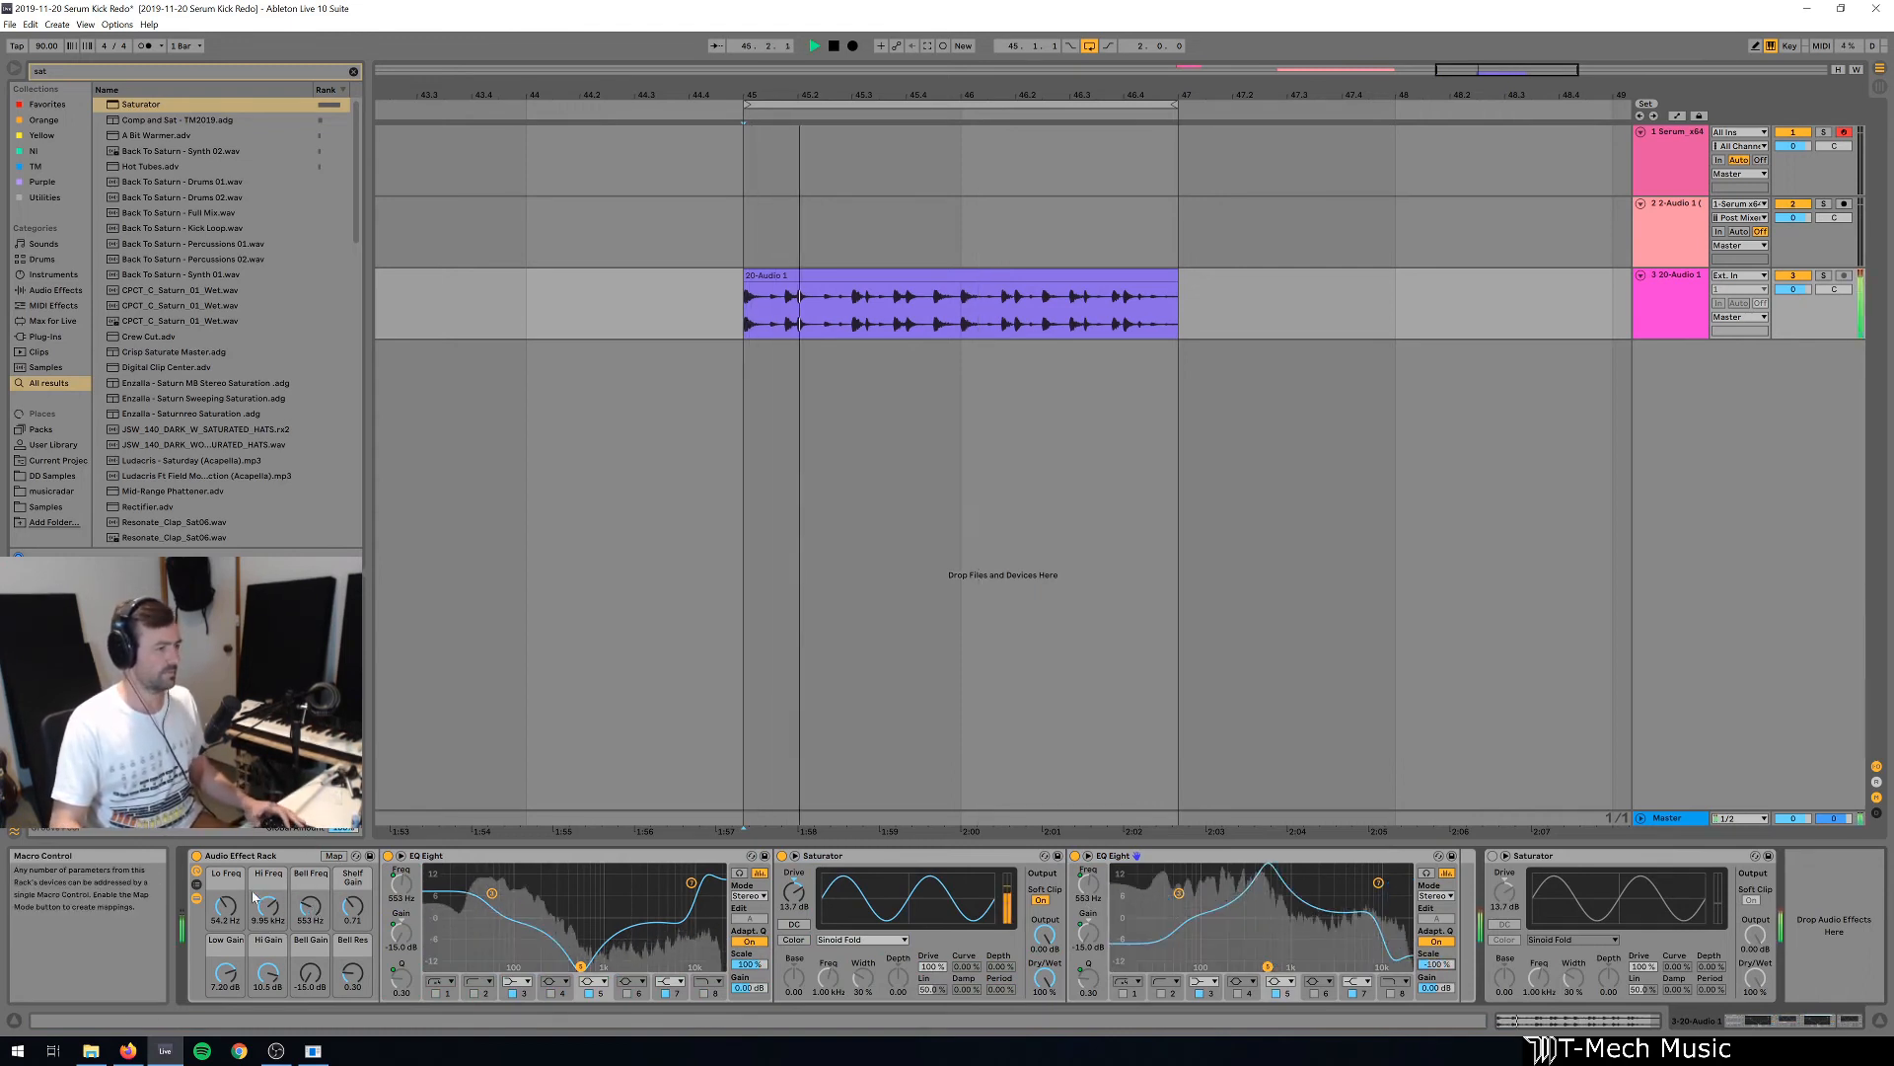
pyautogui.moveTo(311, 909)
pyautogui.mouseDown()
pyautogui.moveTo(311, 886)
pyautogui.moveTo(312, 931)
pyautogui.mouseUp()
pyautogui.doubleClick(266, 982)
pyautogui.doubleClick(226, 977)
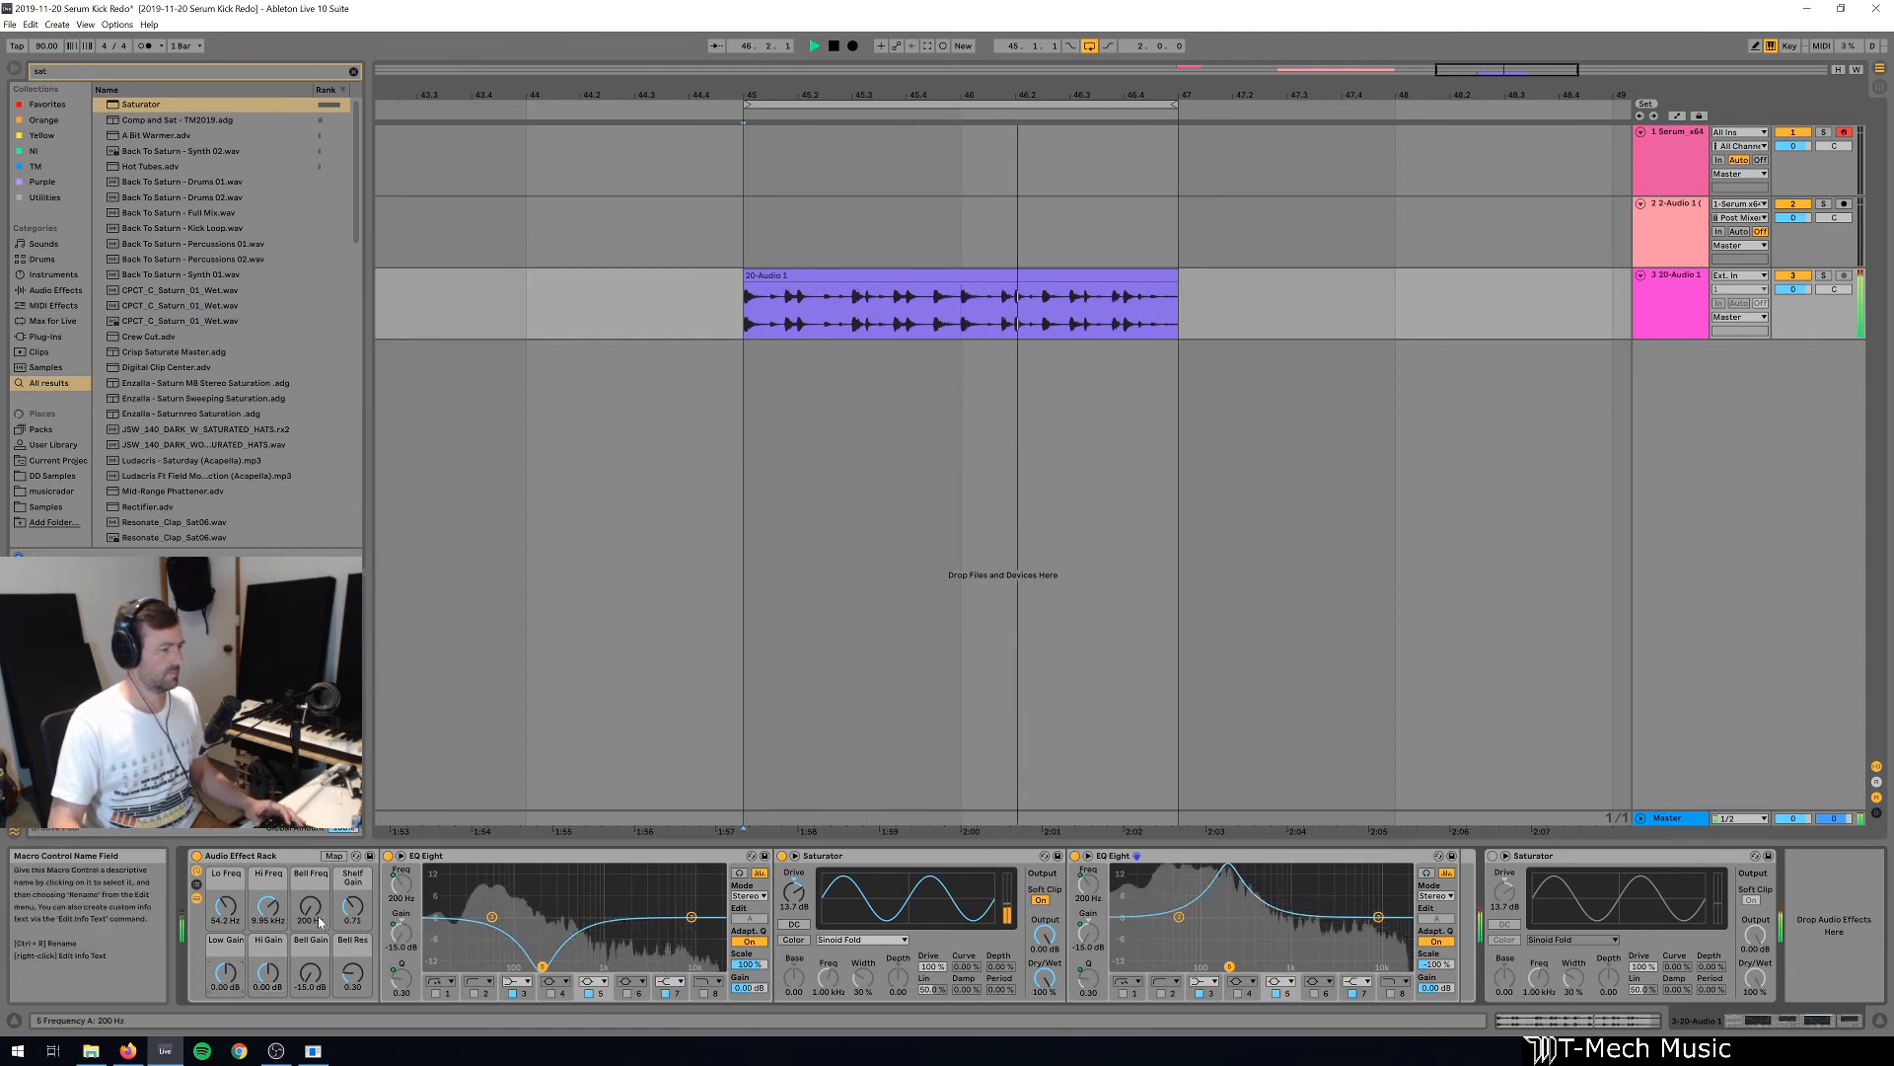
# Set Bell Gain to 15.0 dB and Bell Freq to about 639 Hz while listening, and stop playback.
pyautogui.moveTo(311, 906)
pyautogui.mouseDown()
pyautogui.moveTo(310, 869)
pyautogui.moveTo(311, 909)
pyautogui.mouseUp()
pyautogui.moveTo(312, 979); pyautogui.dragTo(318, 913)
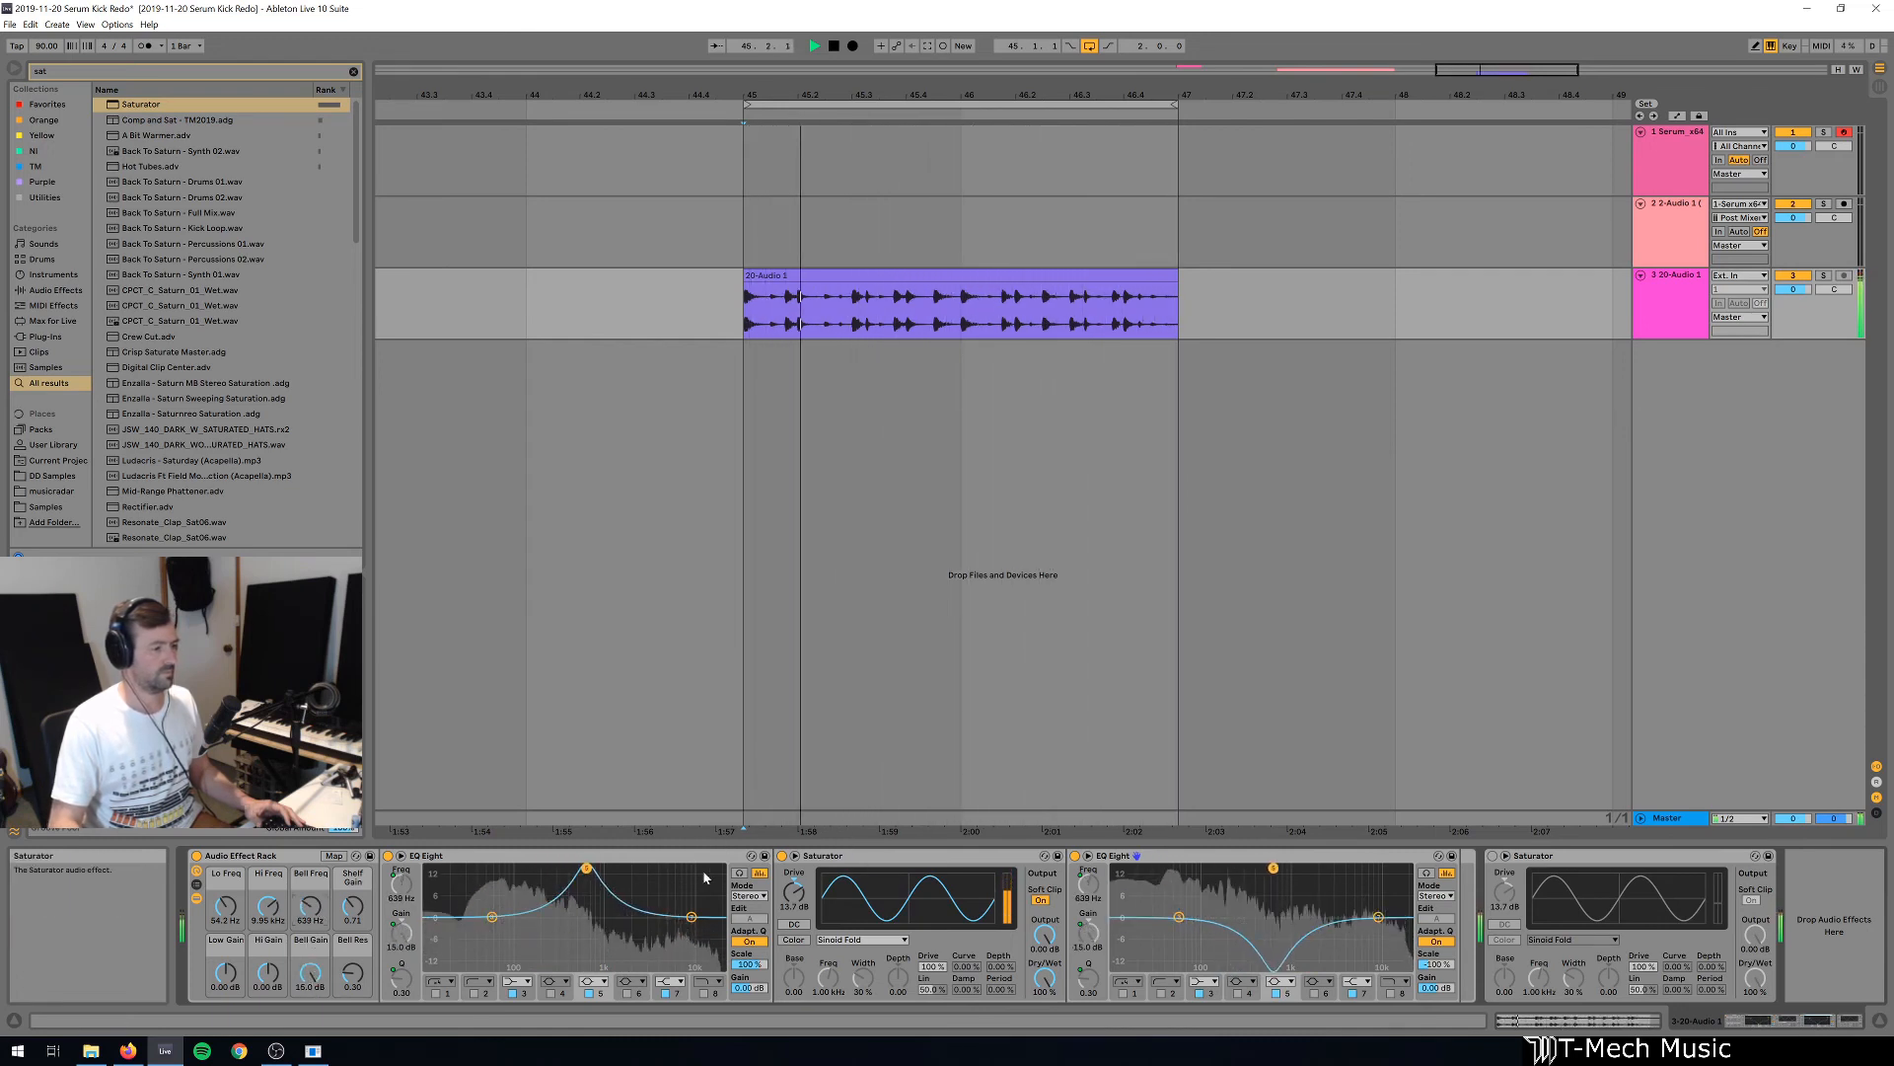
pyautogui.press('space')
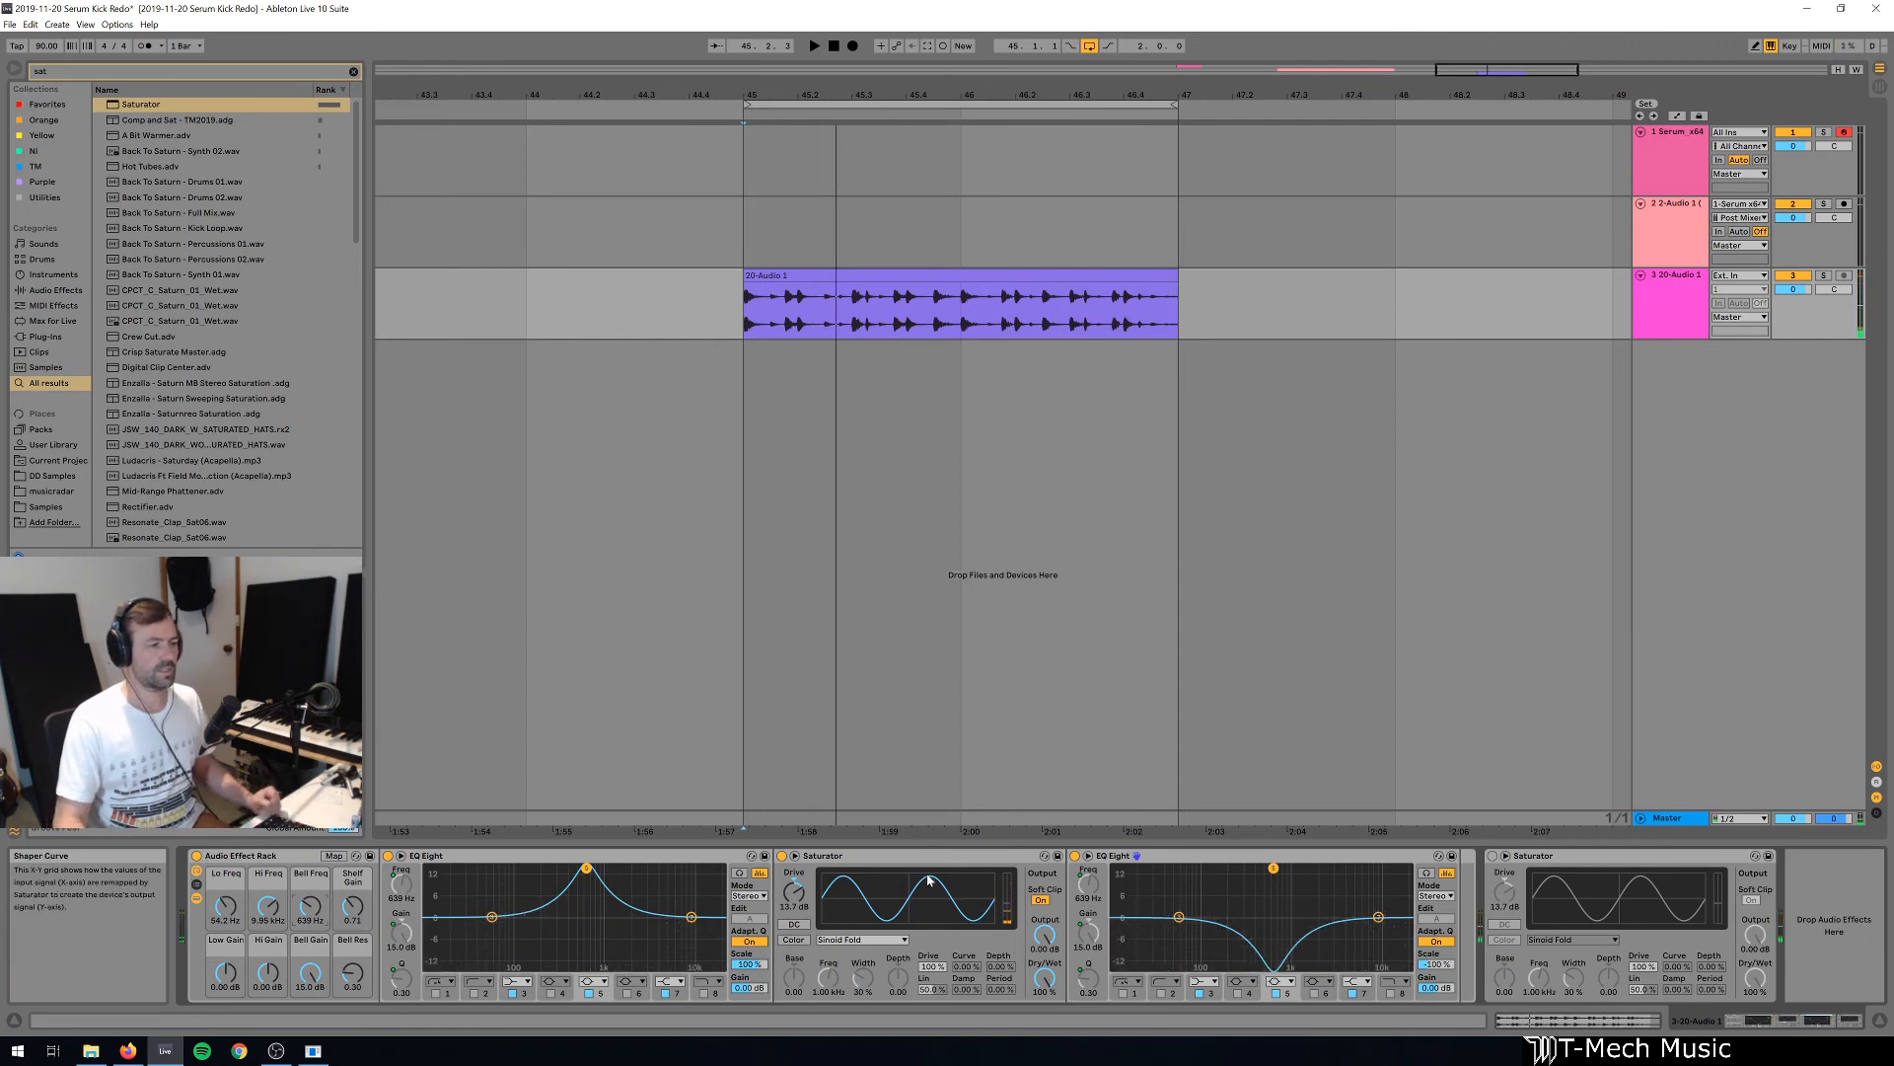